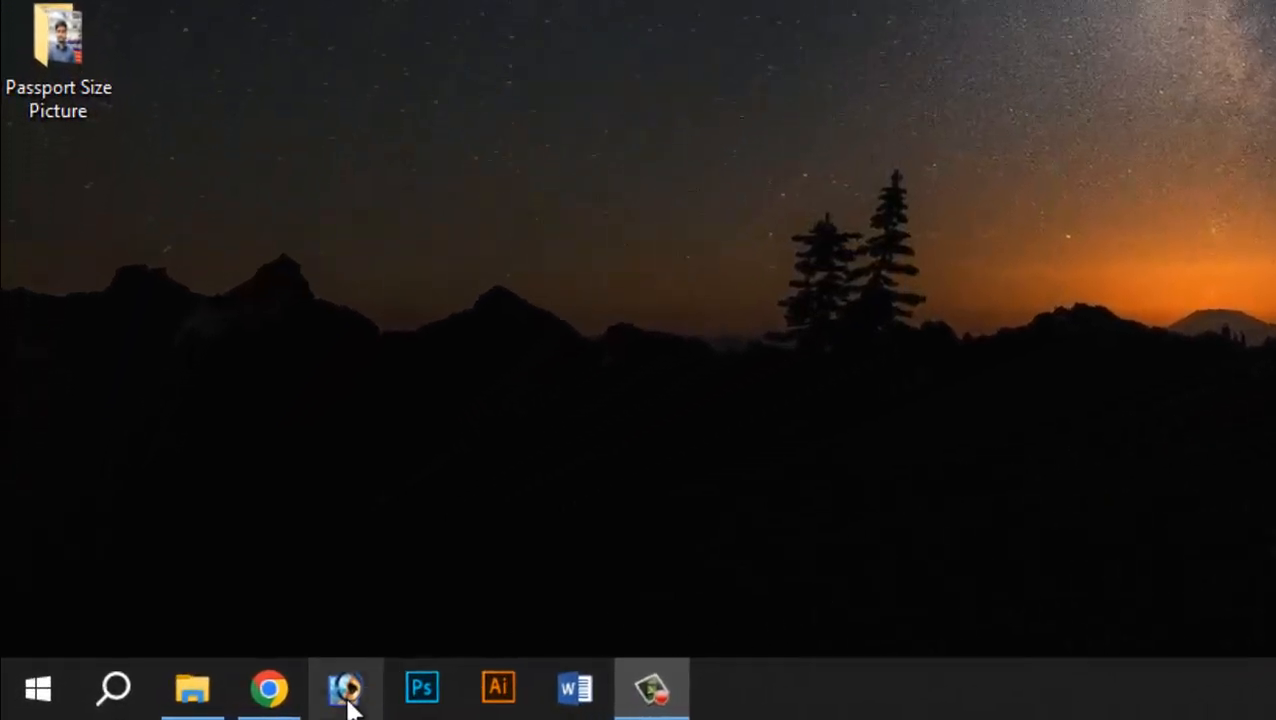
- Launch Photoshop, minimise it, and open the Passport Size Picture folder from the desktop
click(207, 700)
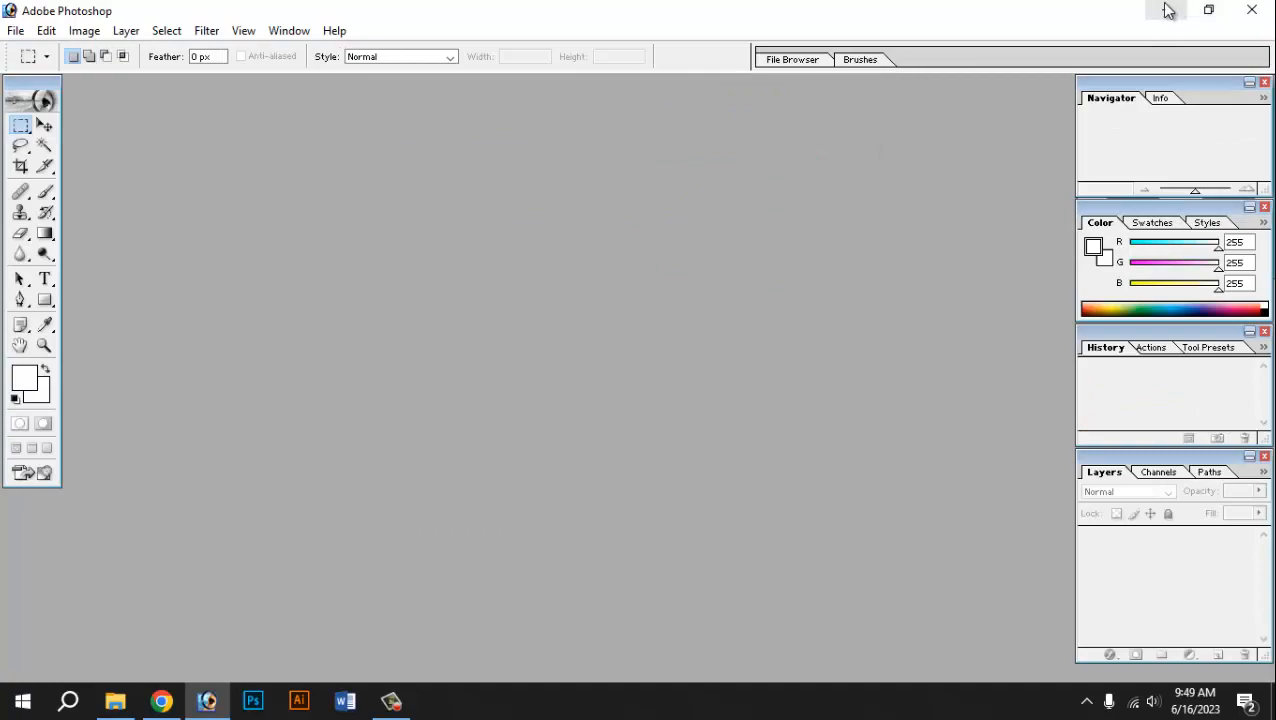
click(1165, 13)
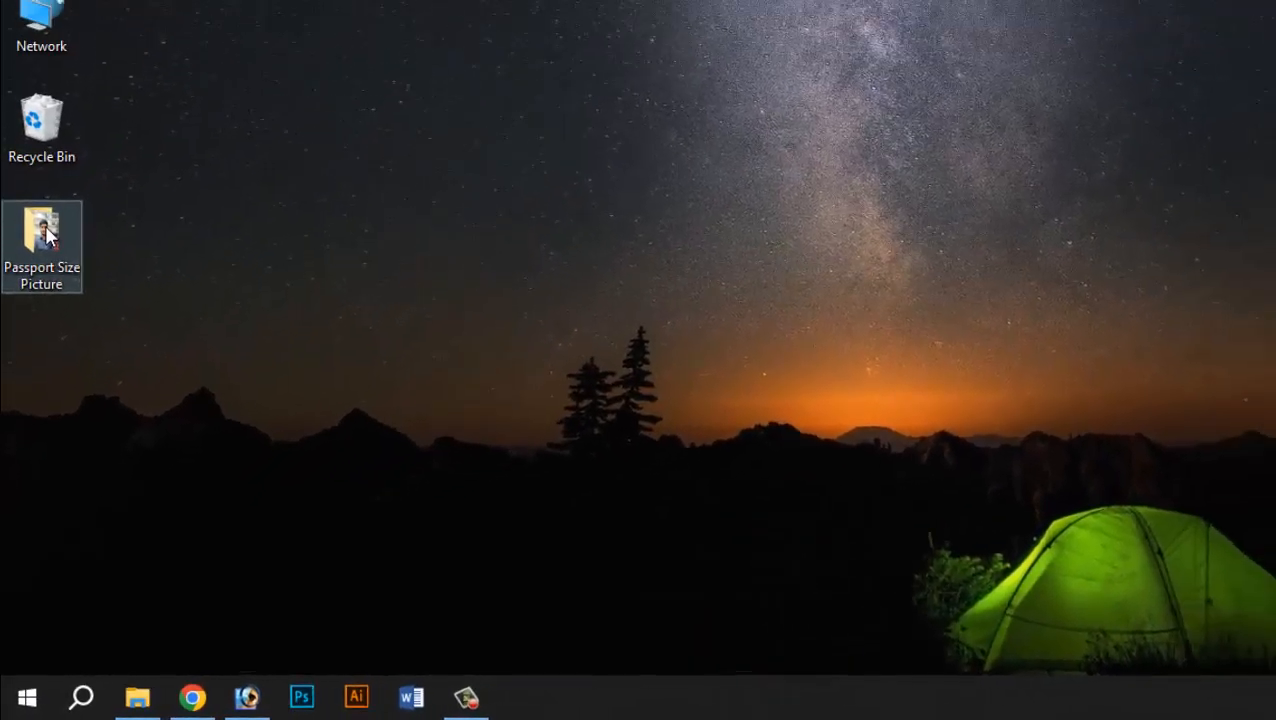
double_click(44, 240)
click(370, 75)
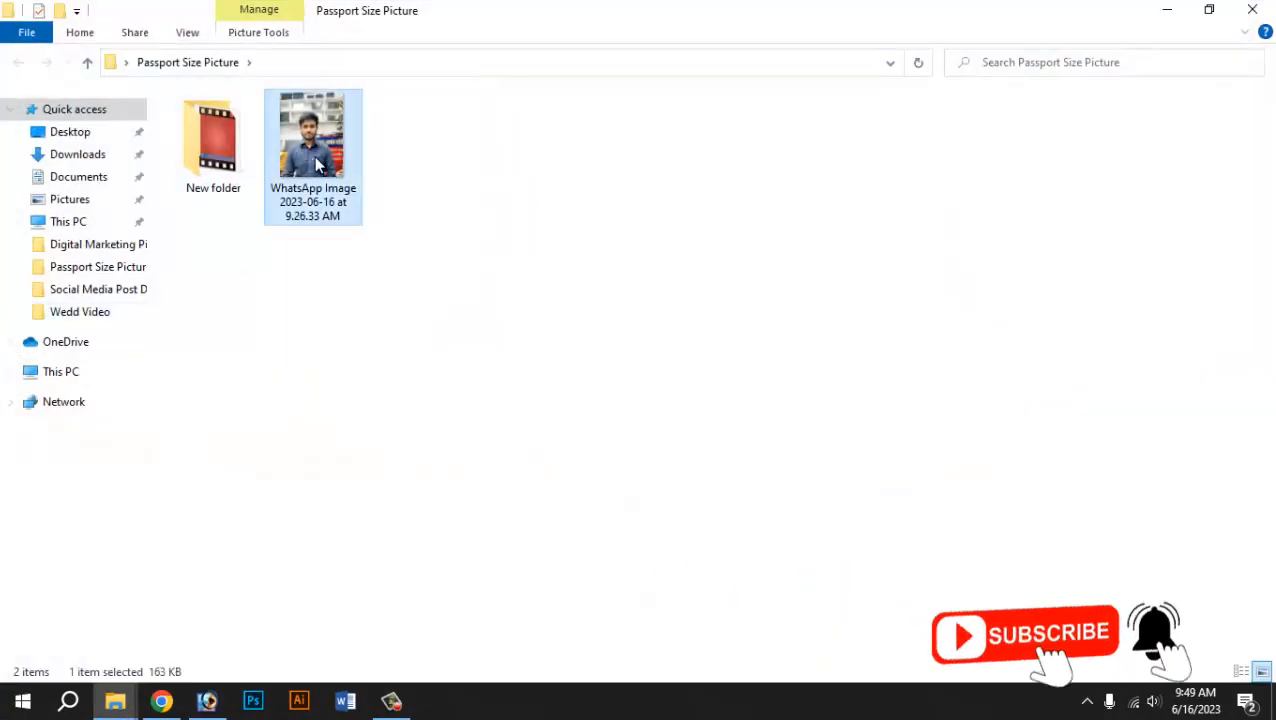
- Try to open the WhatsApp image from the folder in Photoshop, and return to the folder
drag(320, 158, 322, 384)
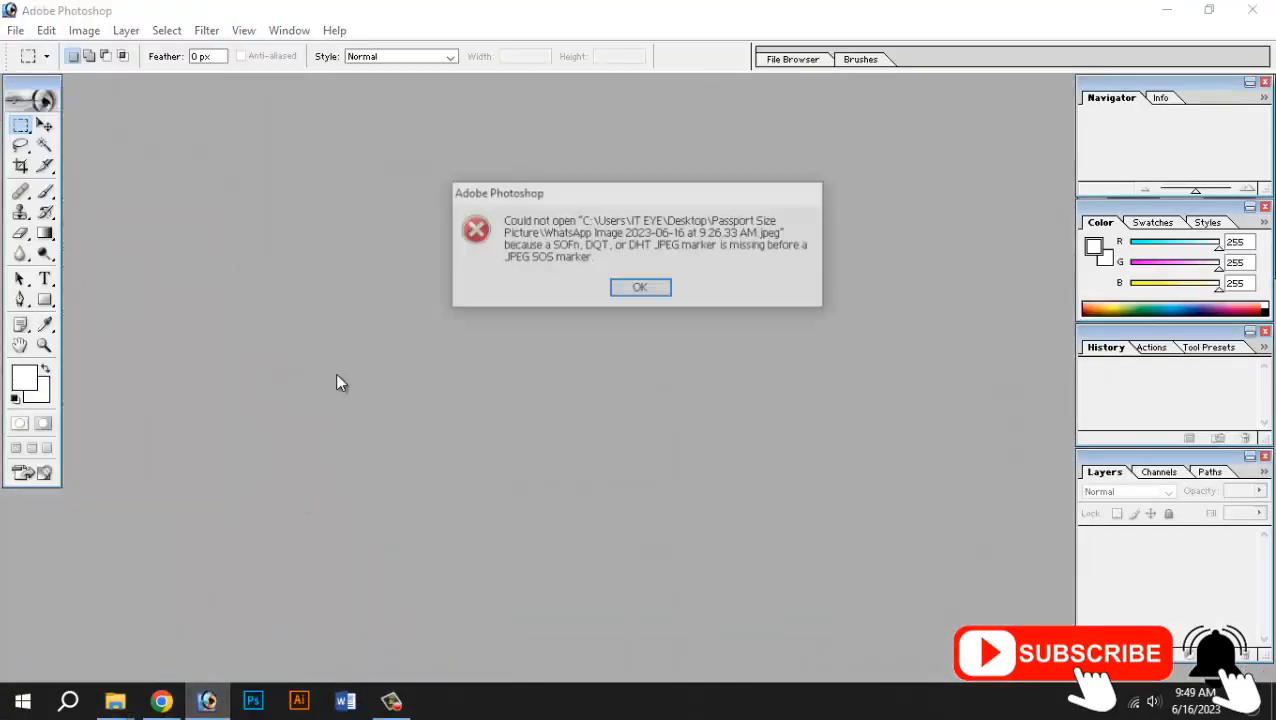
click(641, 289)
click(1166, 10)
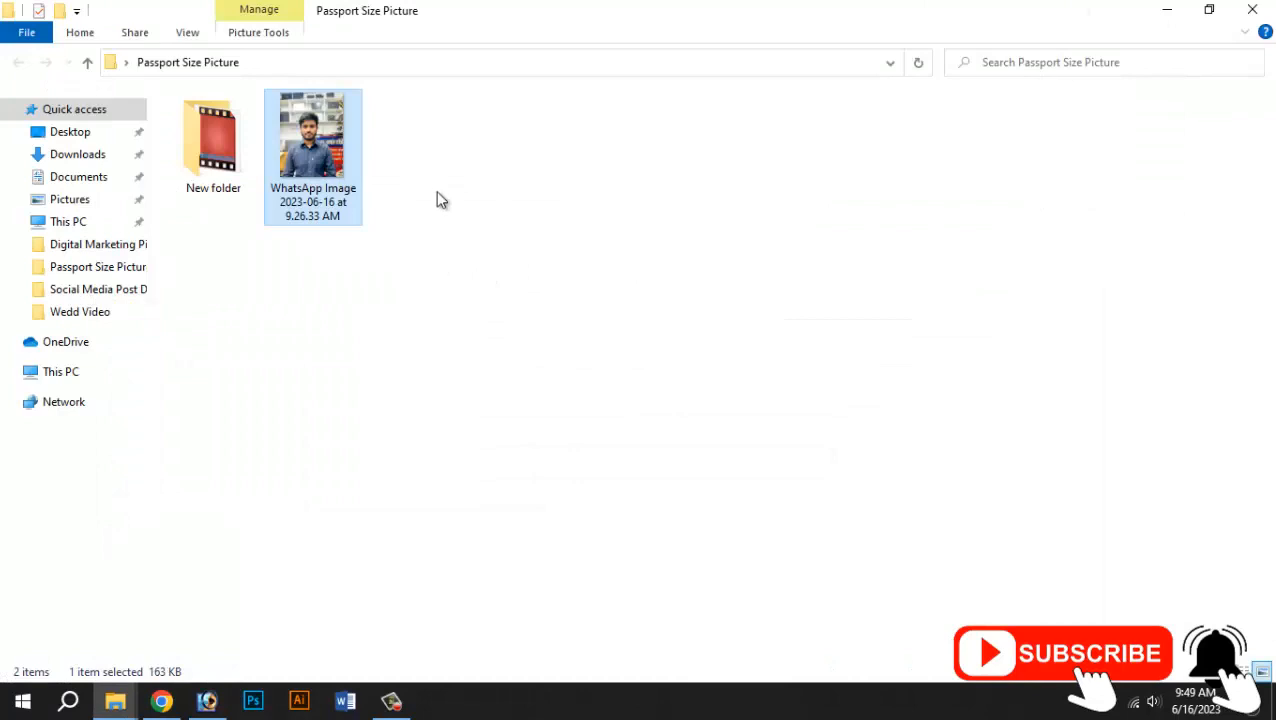
- Open the WhatsApp image in Paint for editing, resave it under the same name, and close Paint
click(322, 152)
right_click(321, 170)
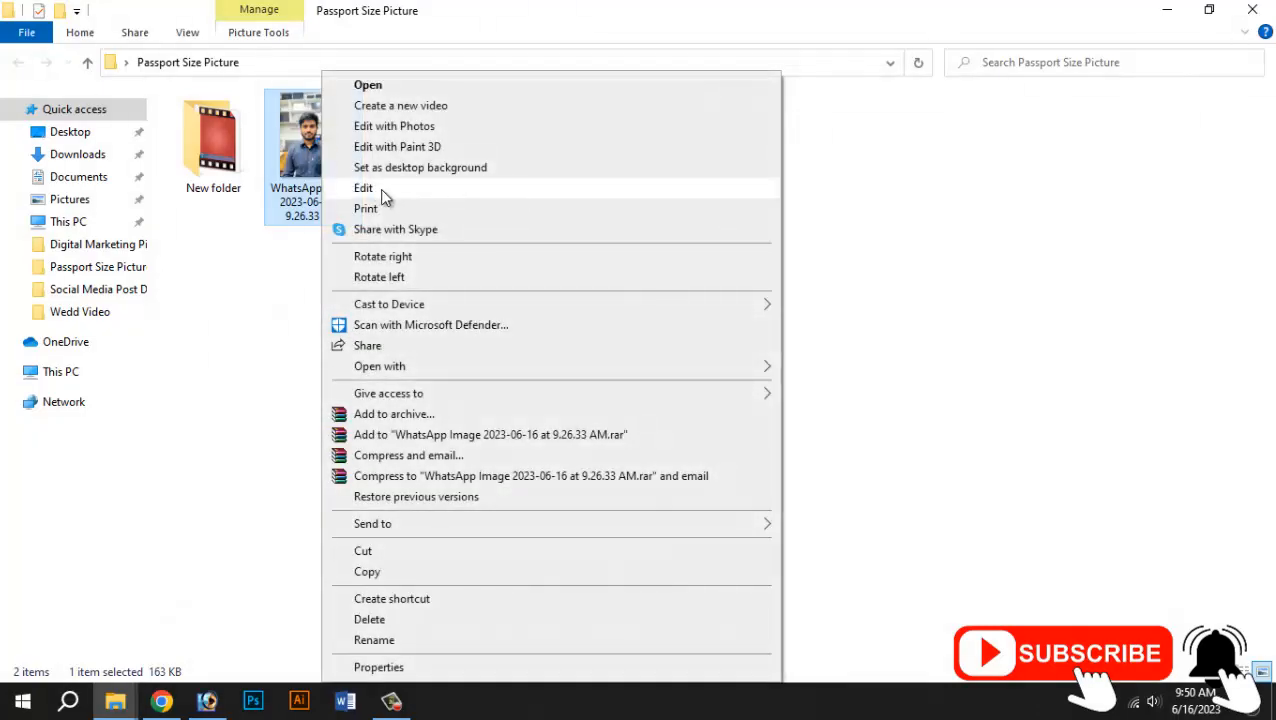
click(380, 188)
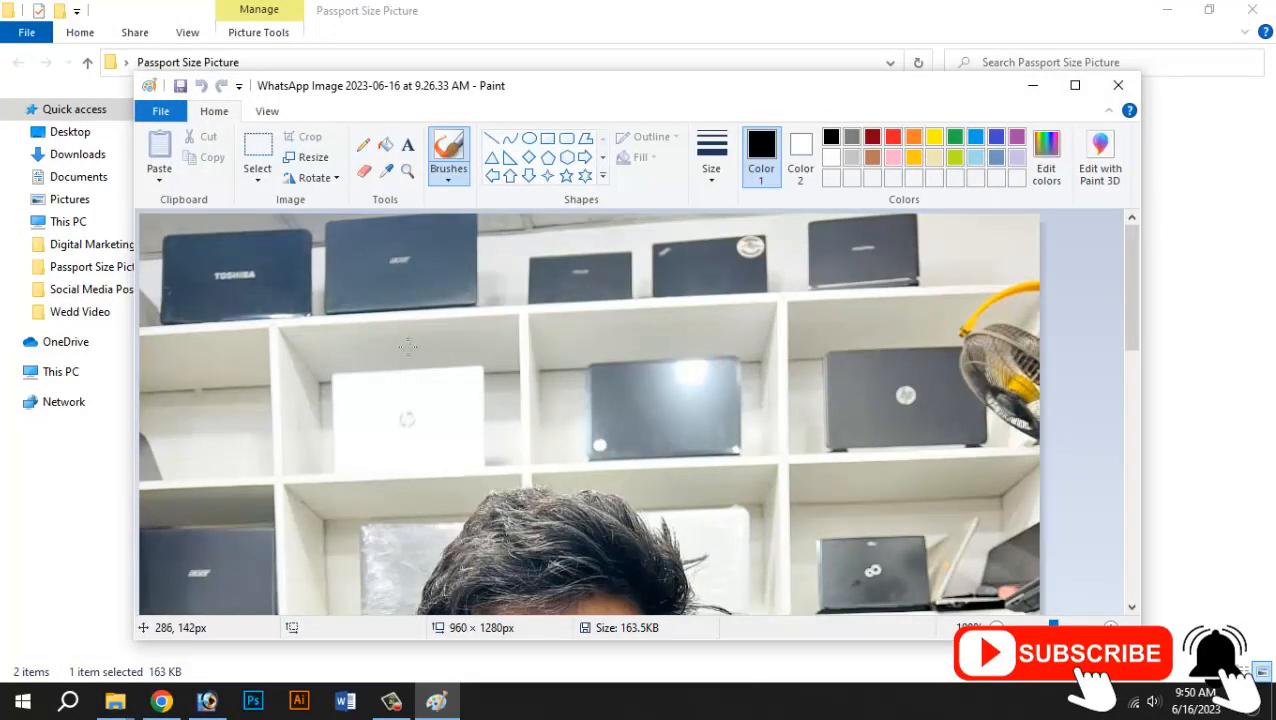
click(407, 347)
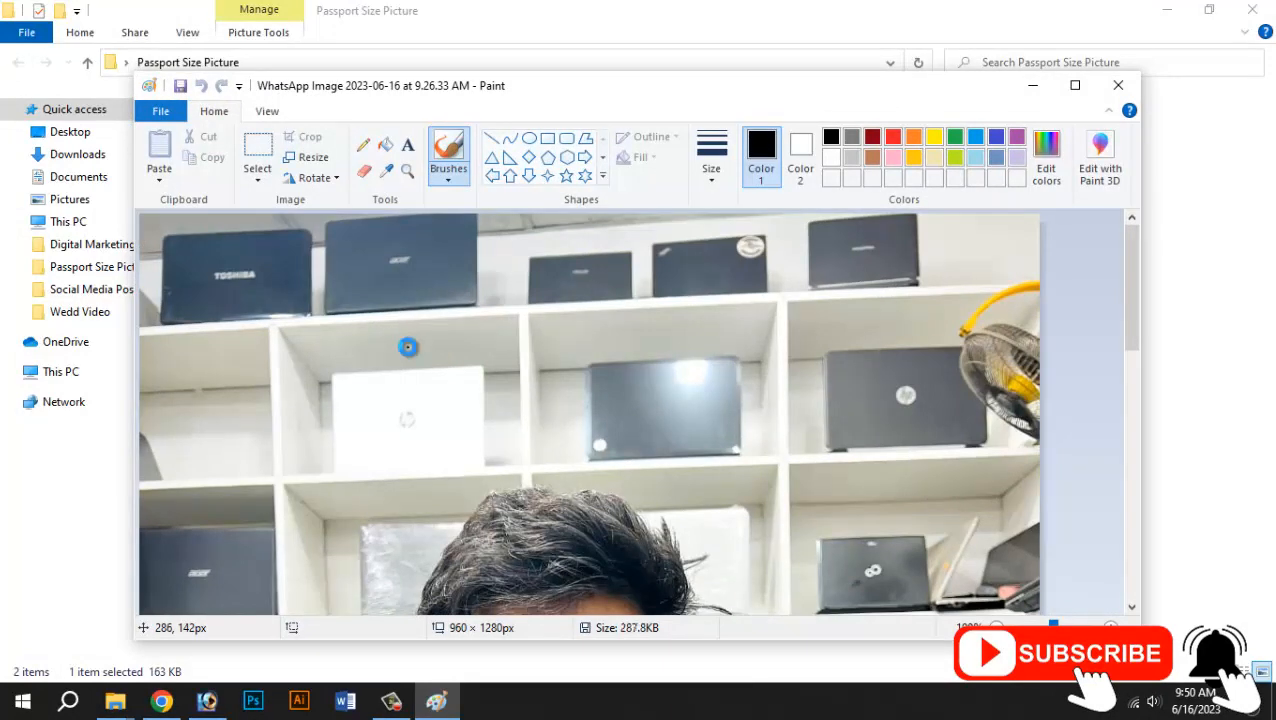
click(1119, 86)
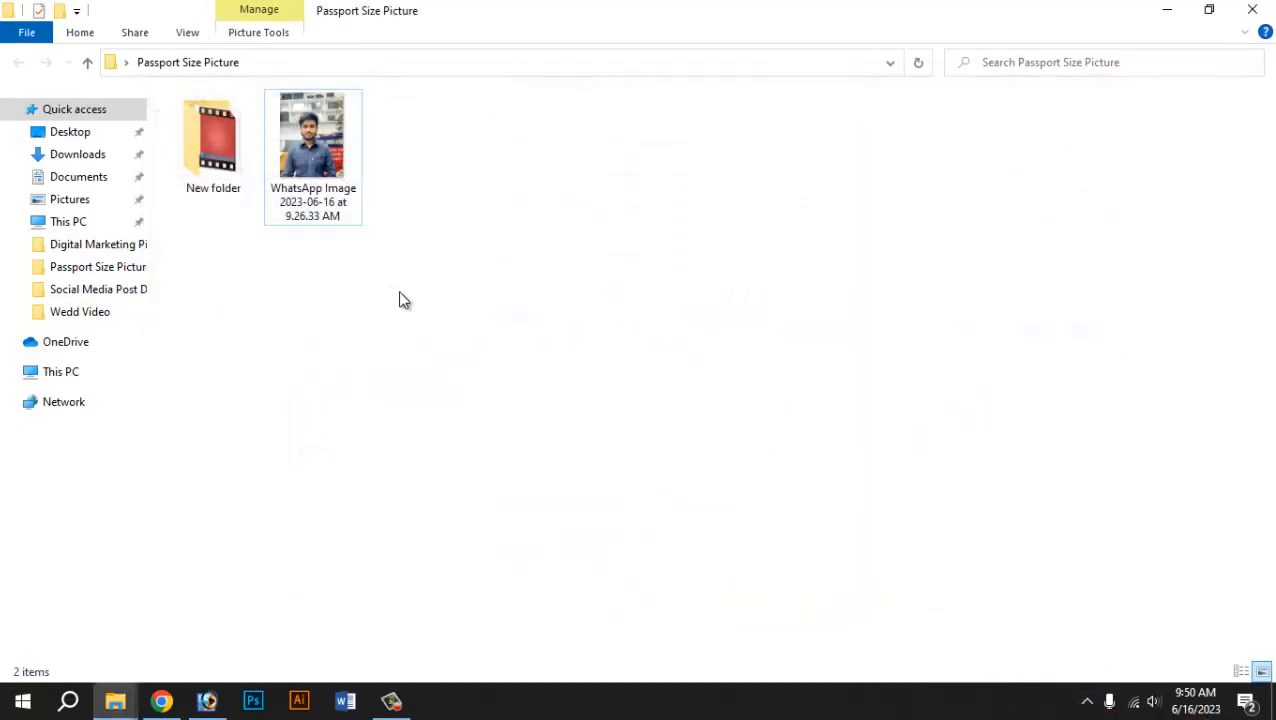
- Open the resaved WhatsApp image from the folder in Photoshop
drag(312, 135, 404, 295)
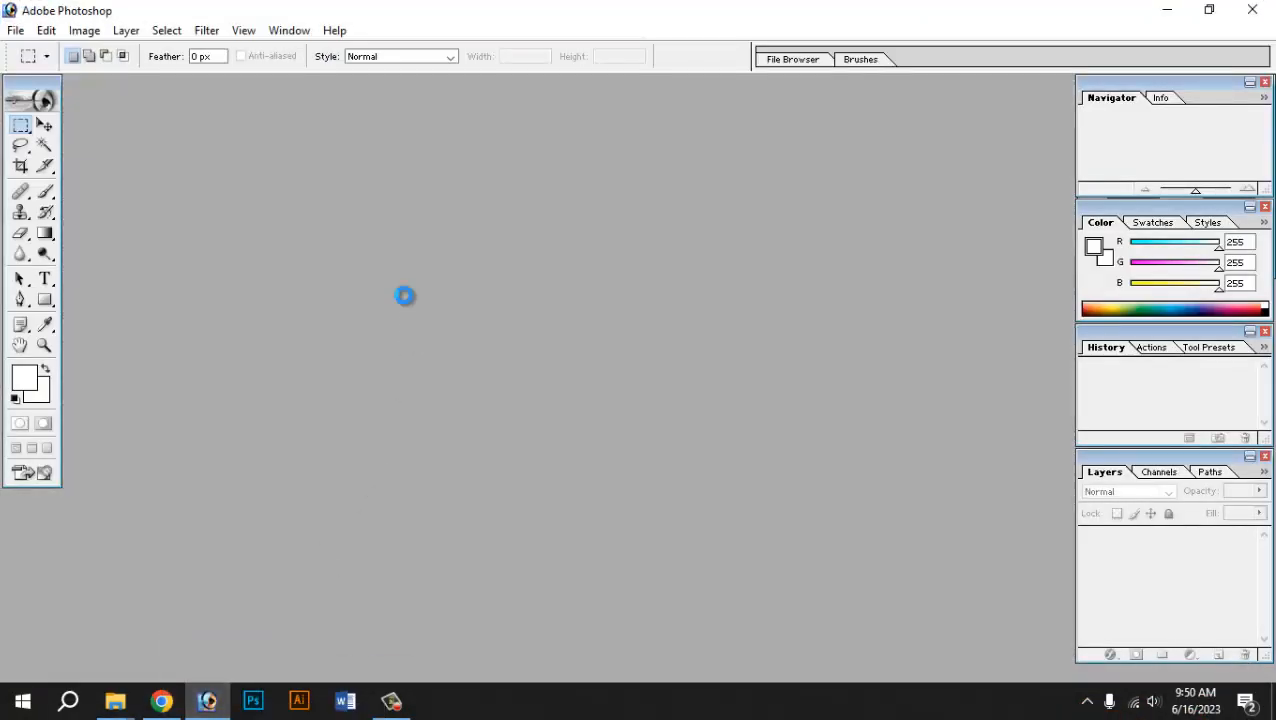
click(331, 92)
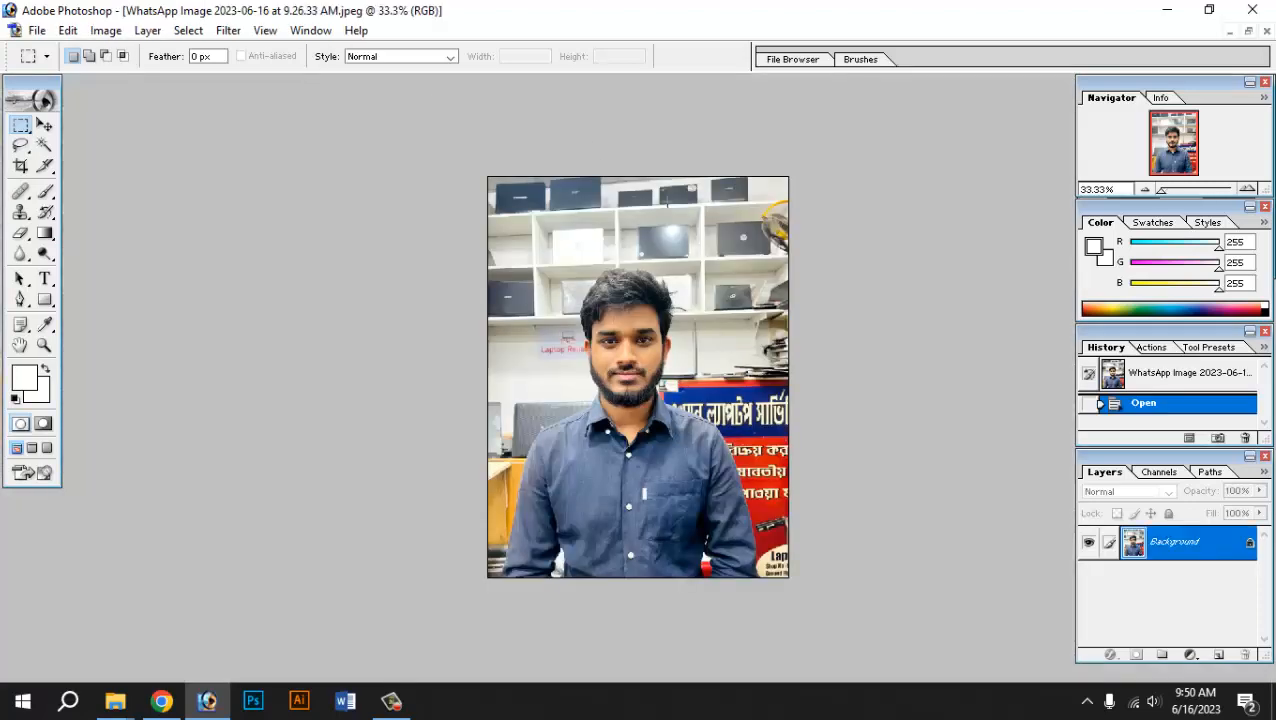
key(ctrl+plus)
key(ctrl+plus)
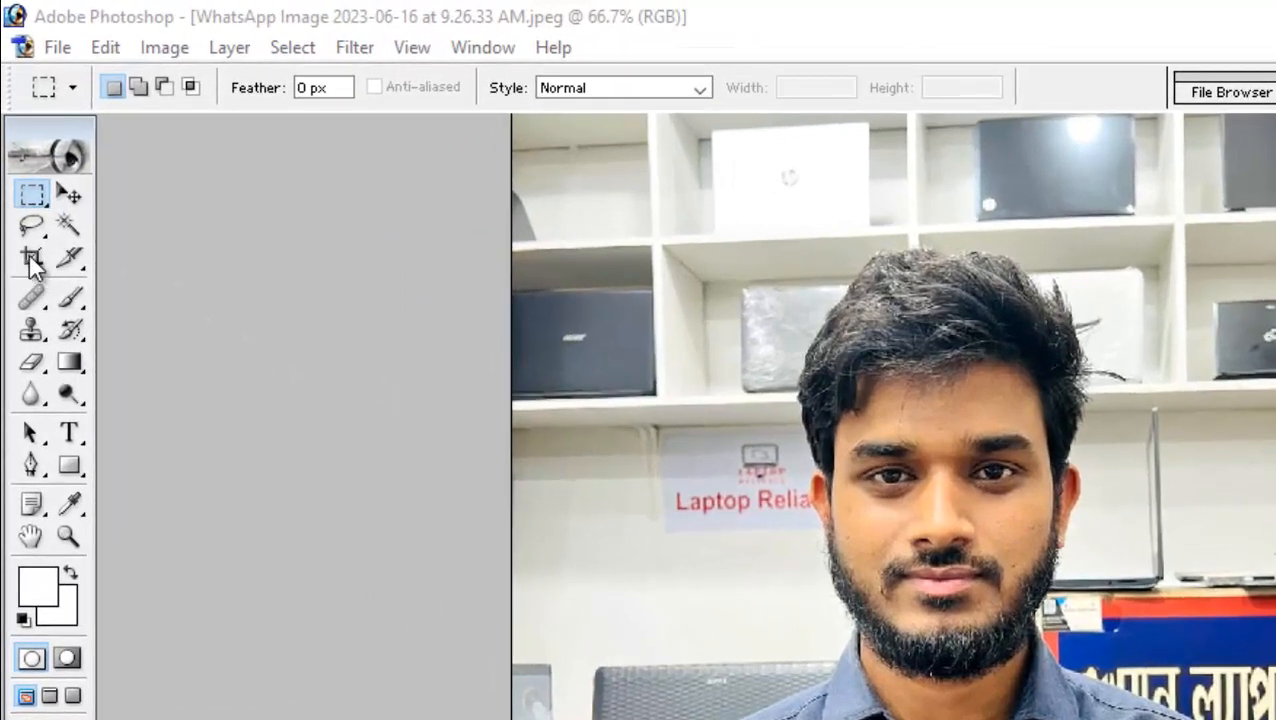
- Activate the Crop tool and clear its preset width, height and resolution values
click(33, 260)
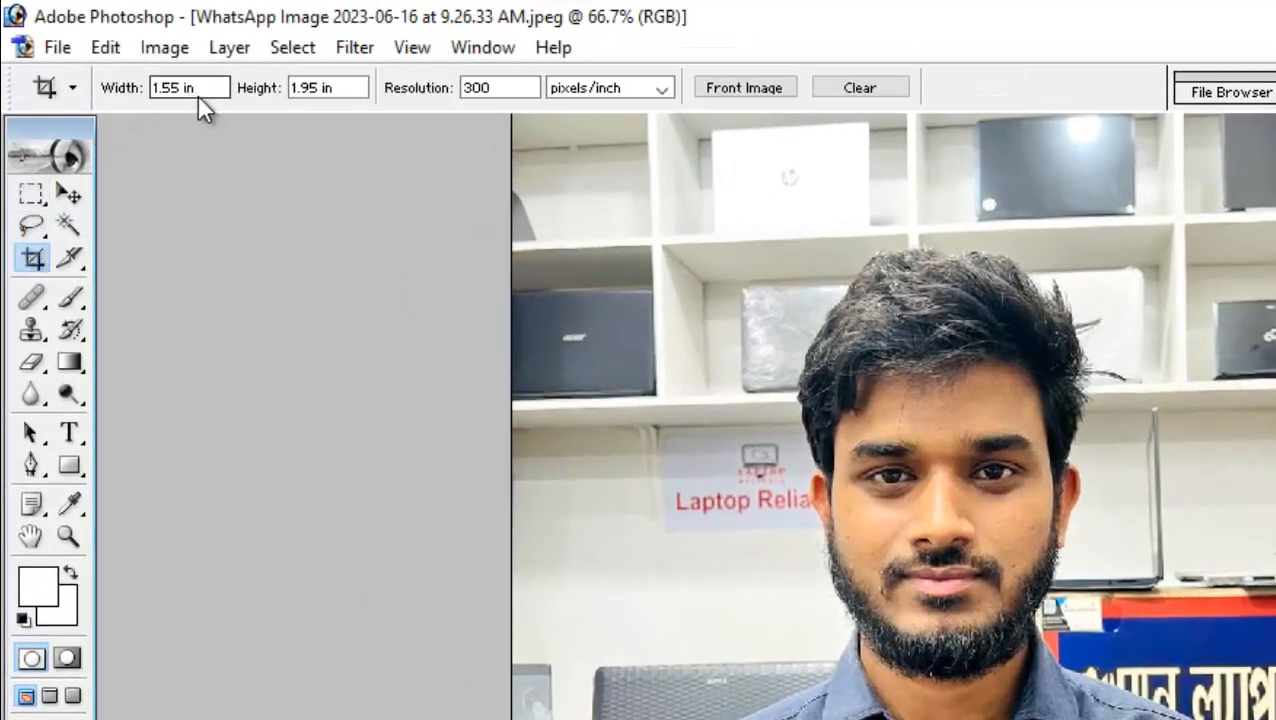
click(132, 88)
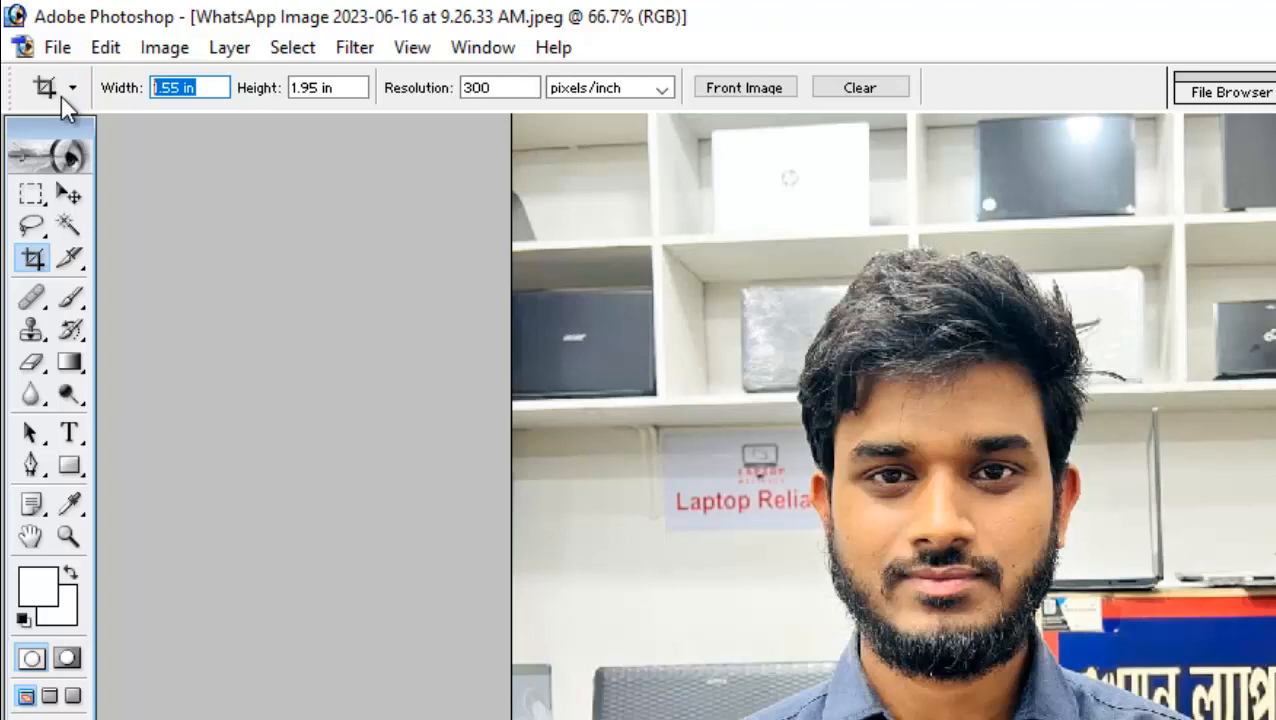
key(Right)
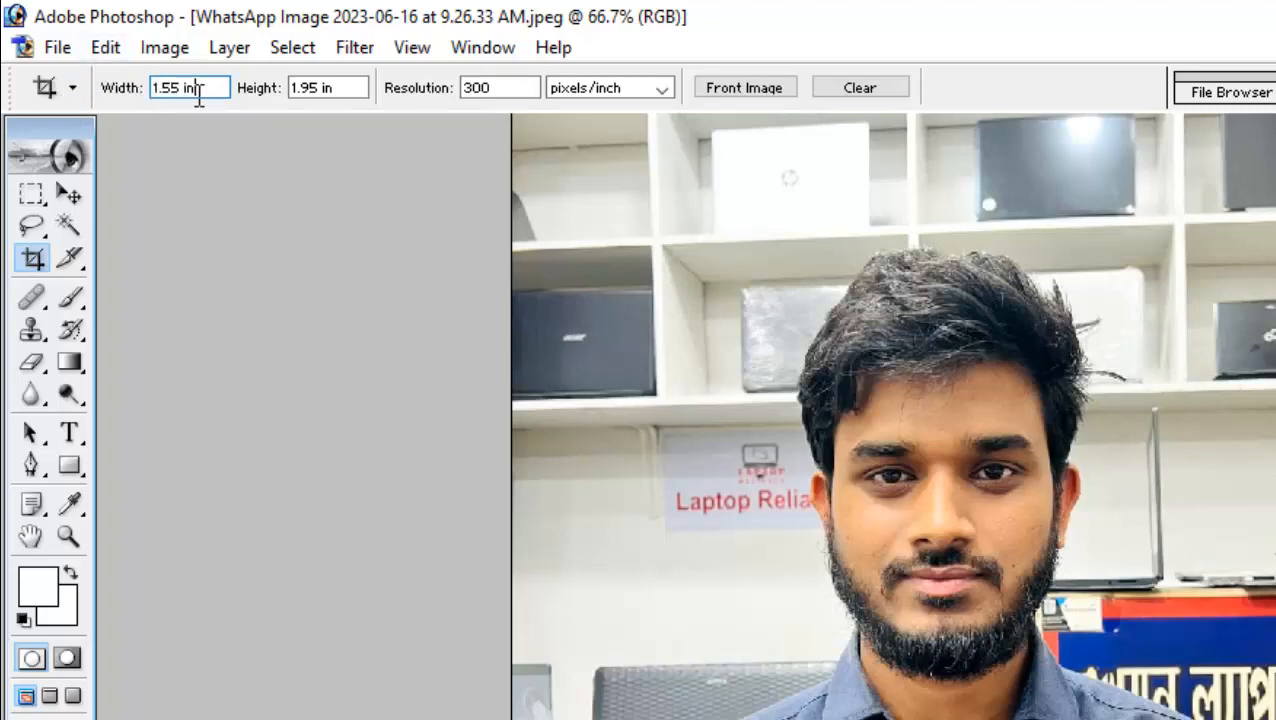
drag(199, 90, 152, 88)
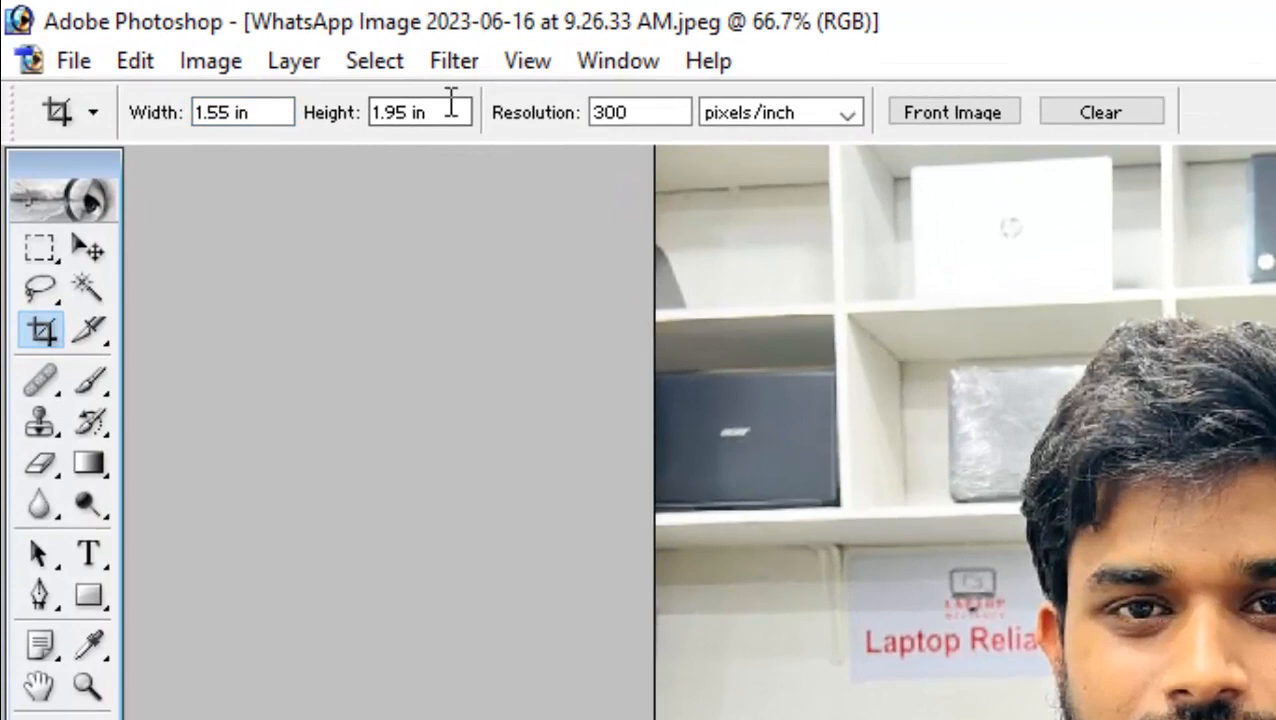
drag(431, 100, 104, 106)
key(Delete)
key(Delete)
drag(630, 106, 607, 100)
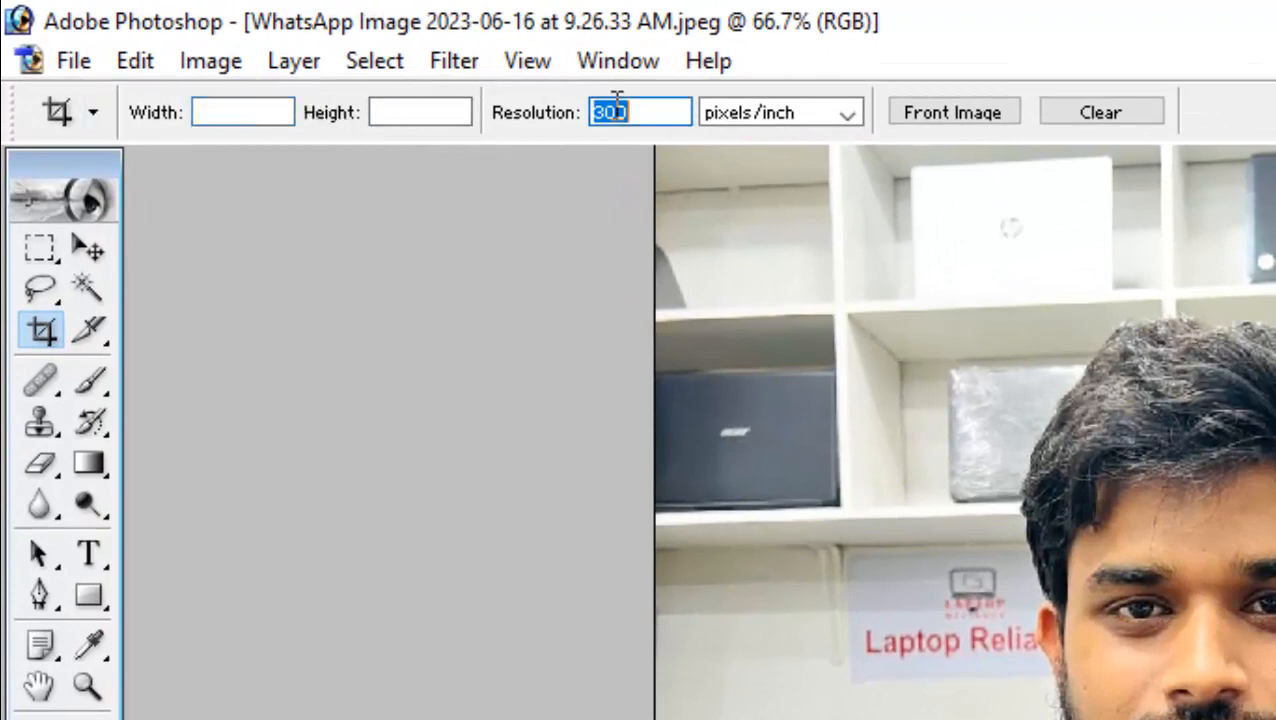
key(Delete)
- Set the Crop tool to 1.55 in width, 1.95 in height and a resolution of 300 pixels/inch
click(216, 116)
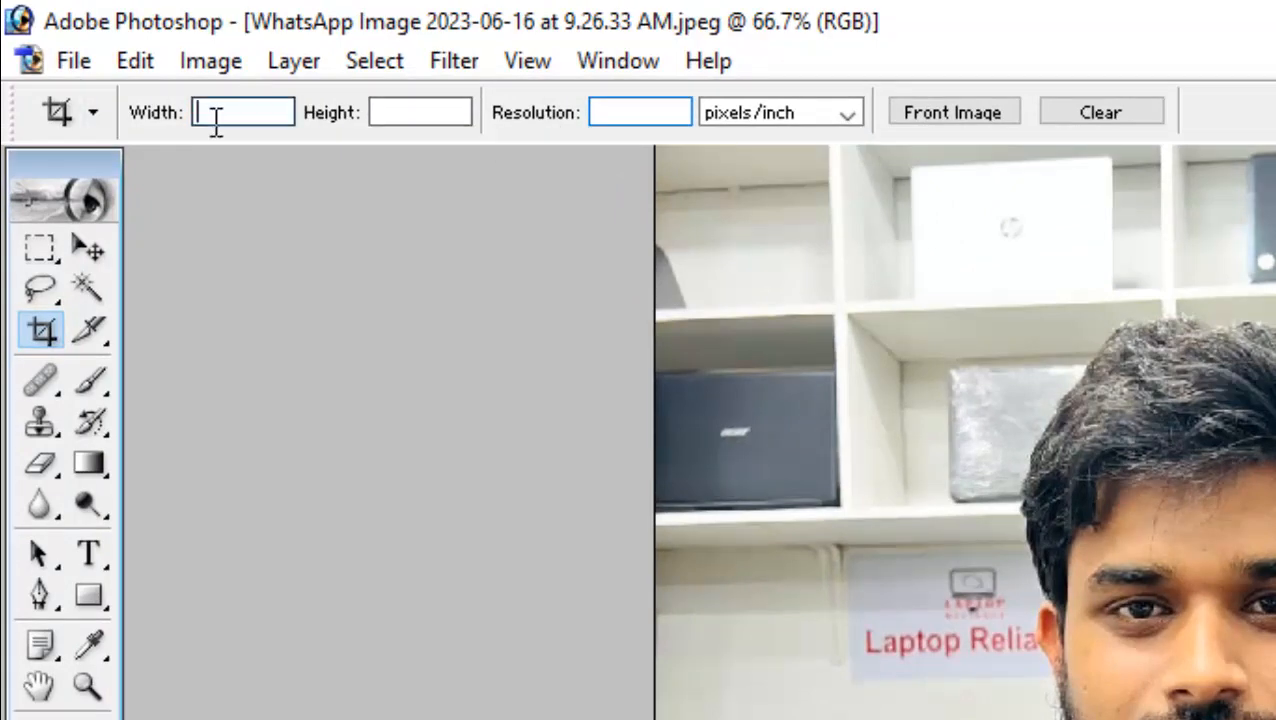
click(40, 338)
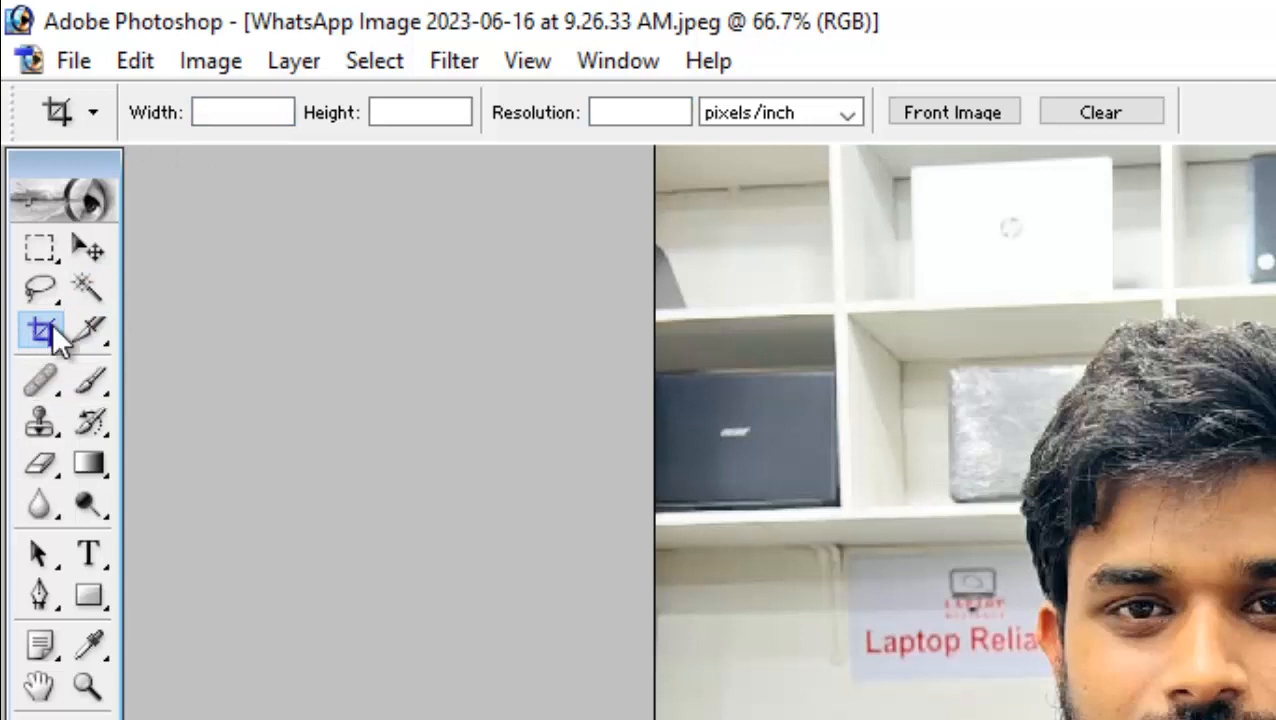
click(234, 112)
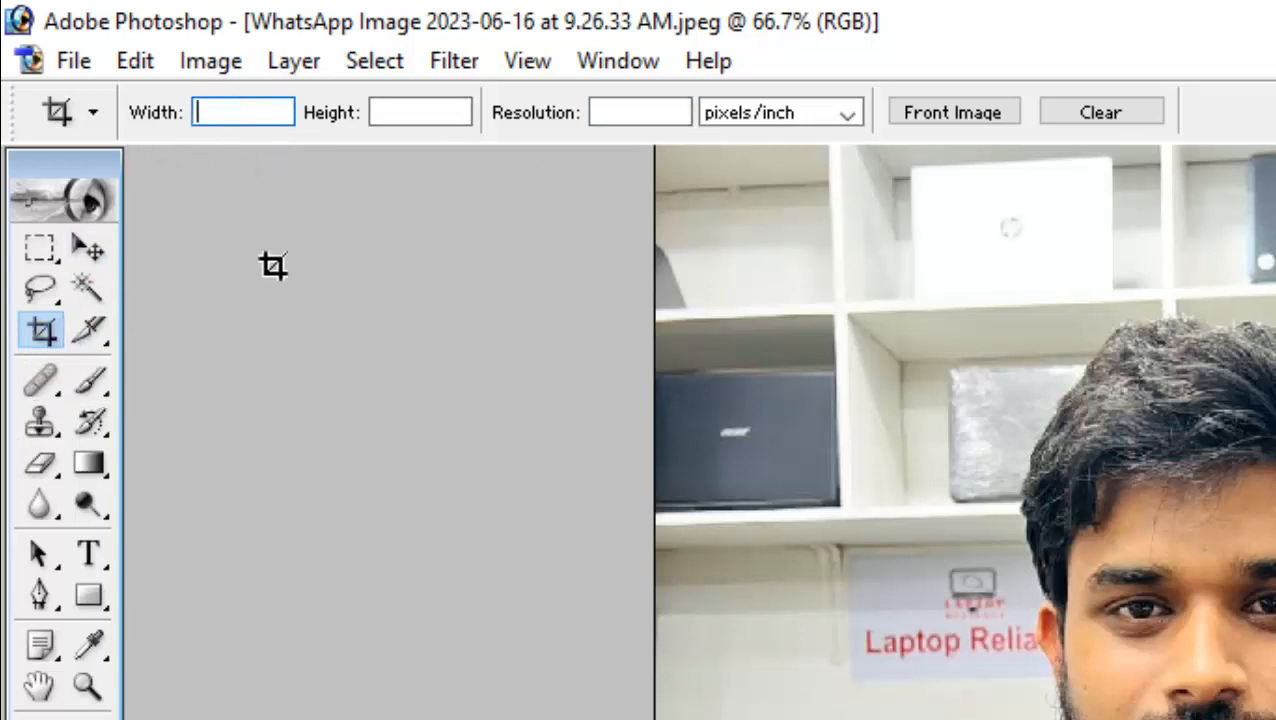
text(1.55)
key(Tab)
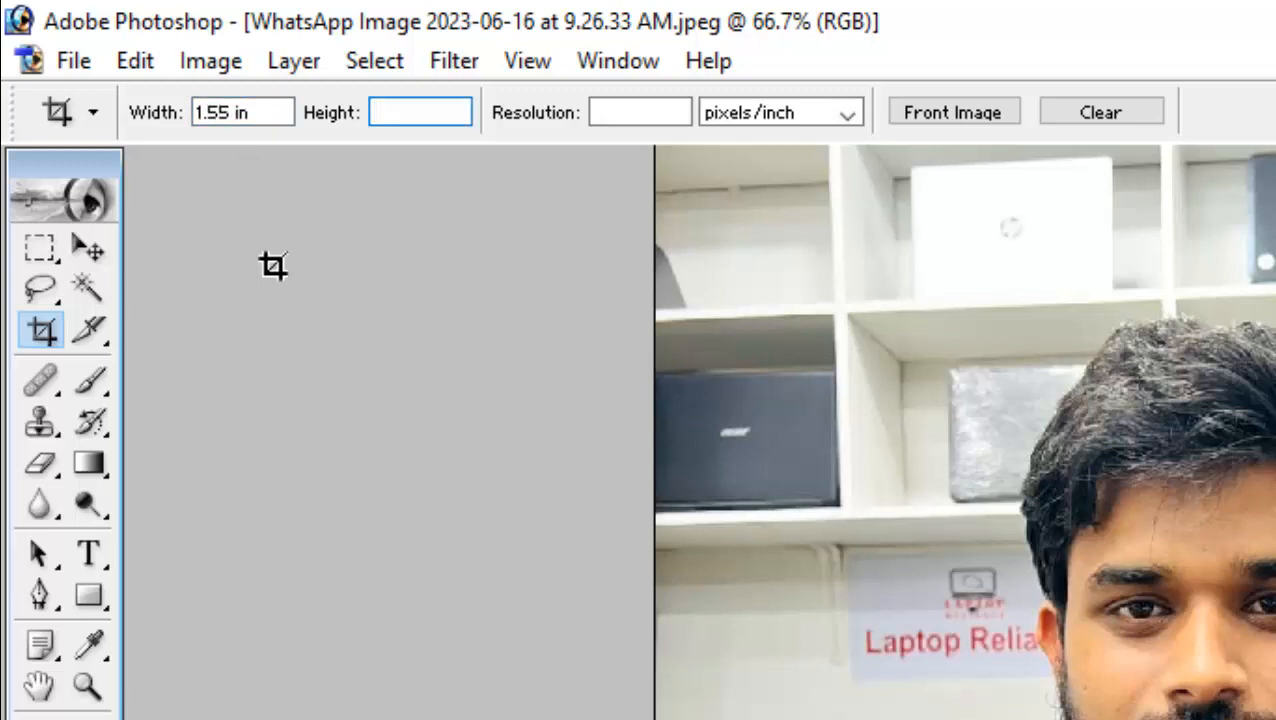
text(1.95)
key(Tab)
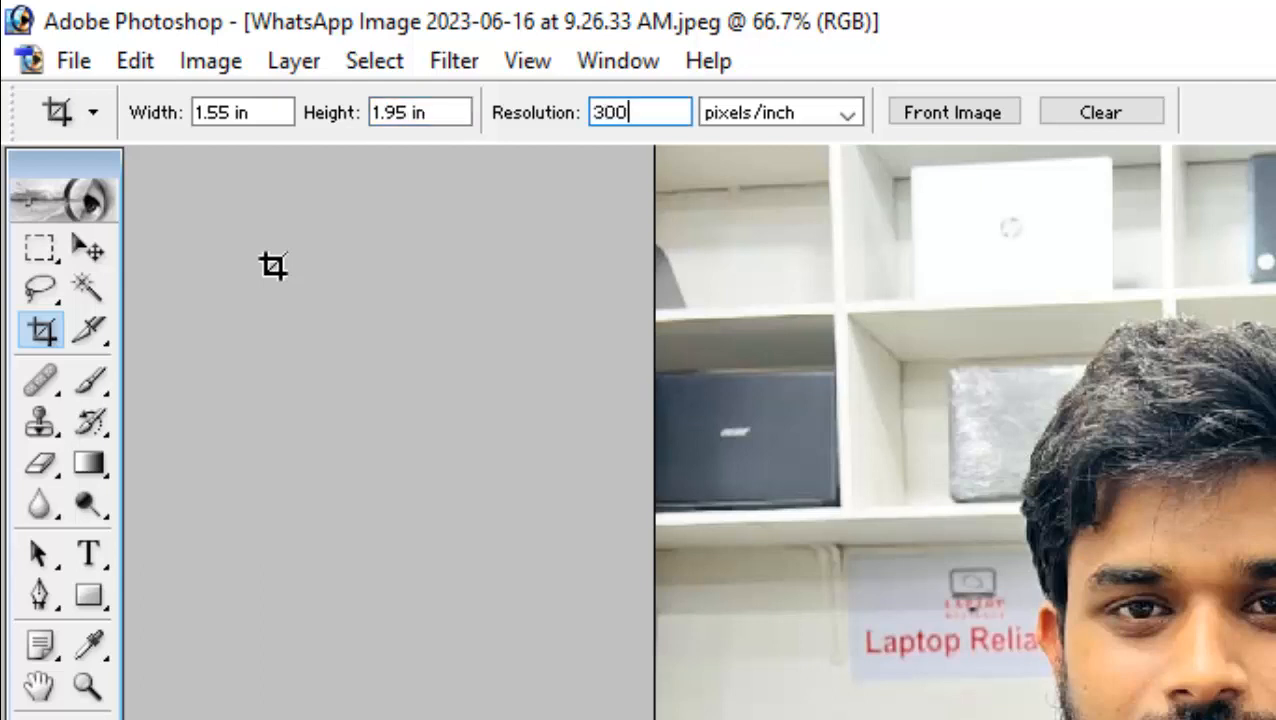
text(300)
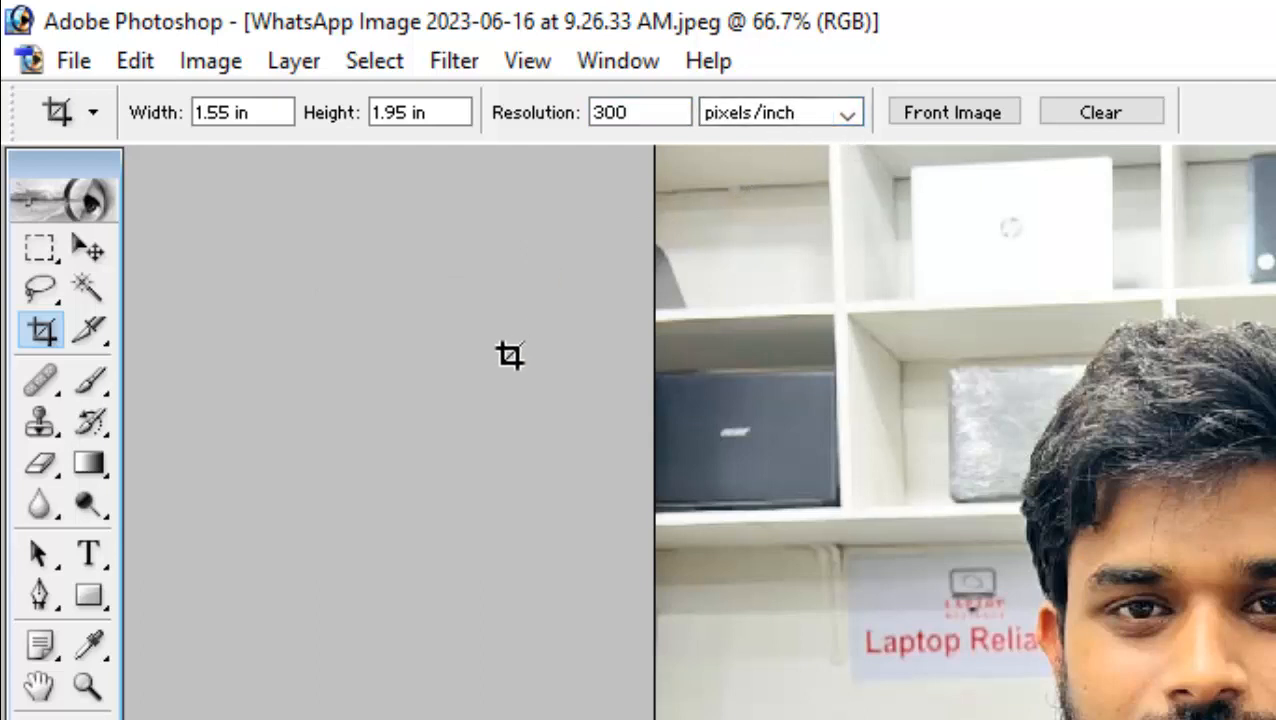
click(847, 112)
click(847, 112)
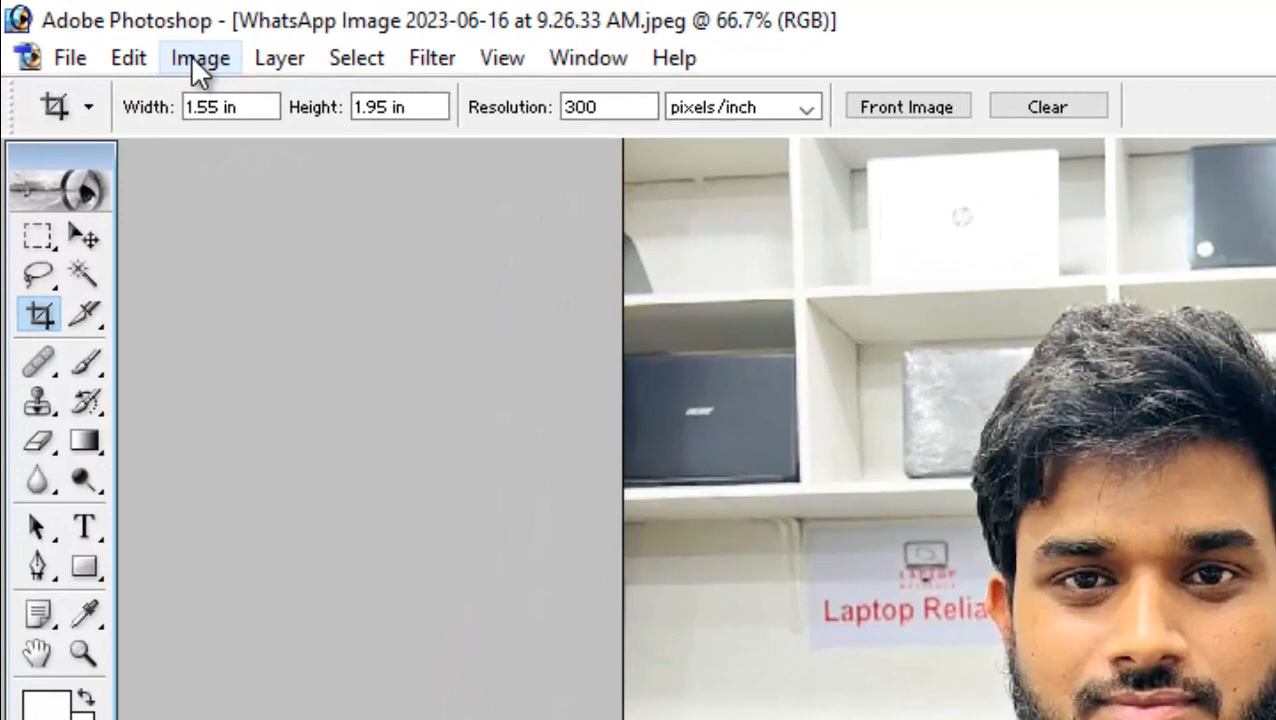
- Check the uncropped photo's pixel dimensions and document size in Image Size
click(195, 58)
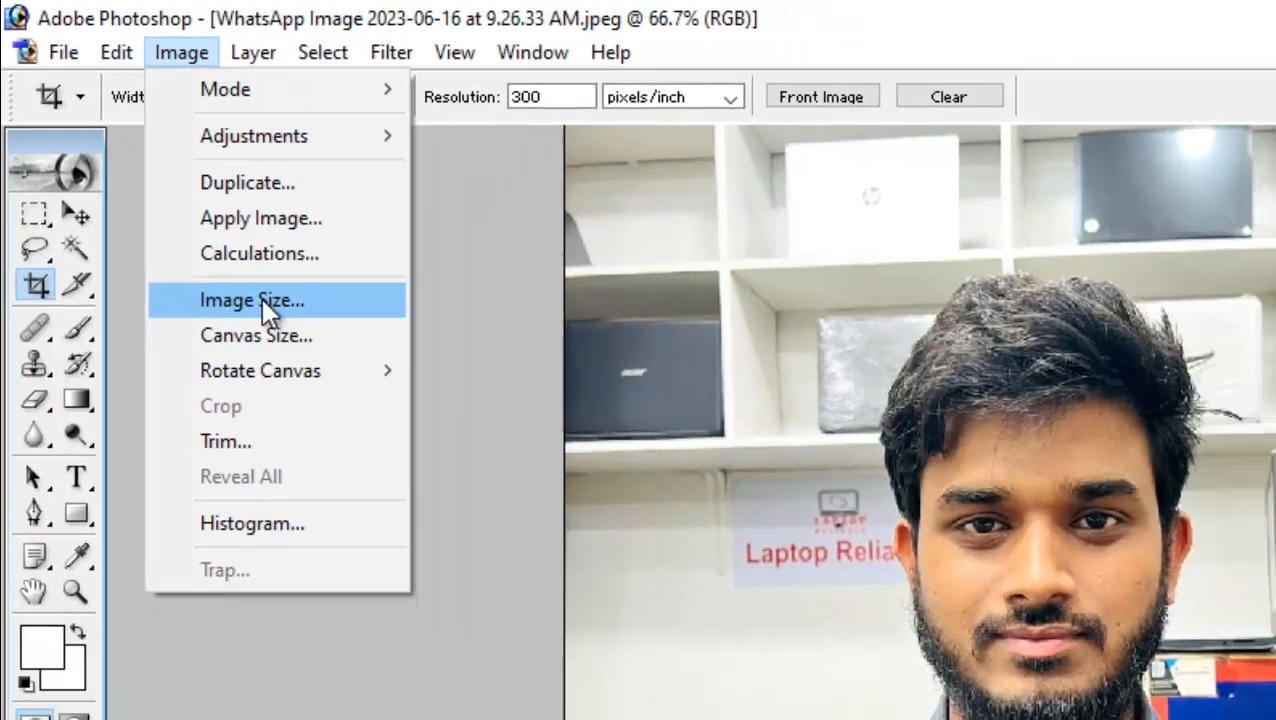
click(288, 331)
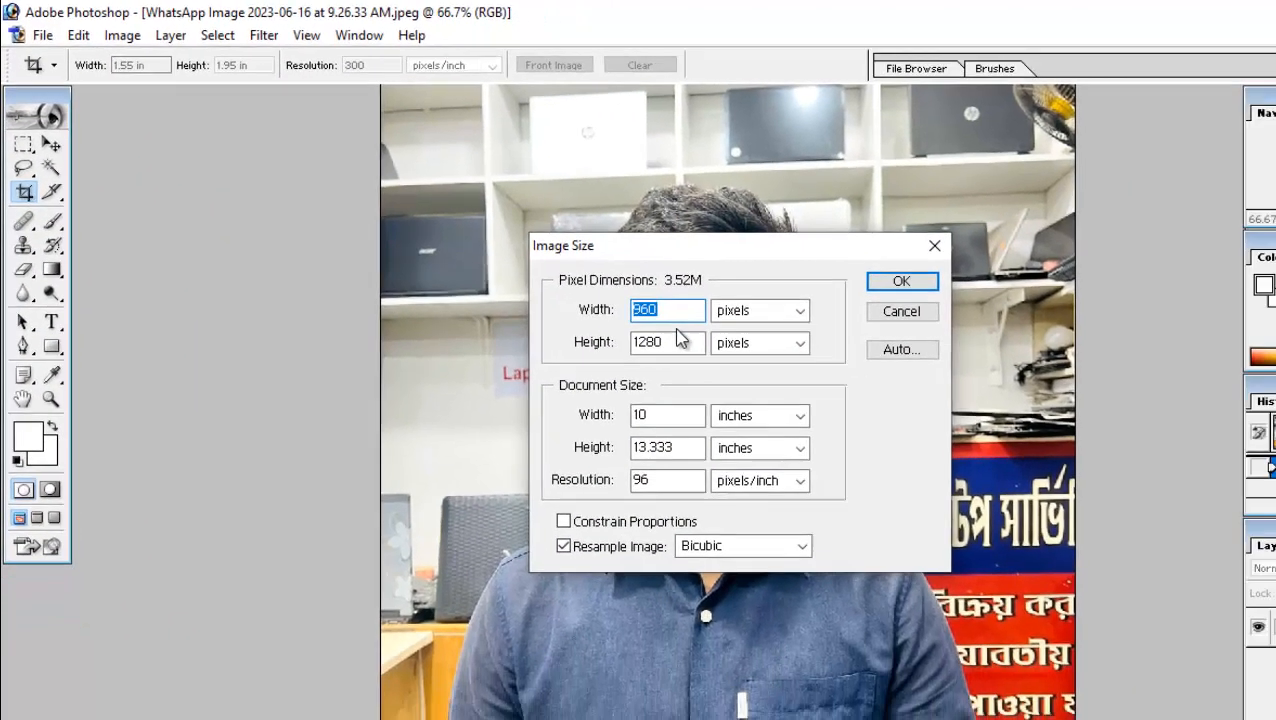
key(Escape)
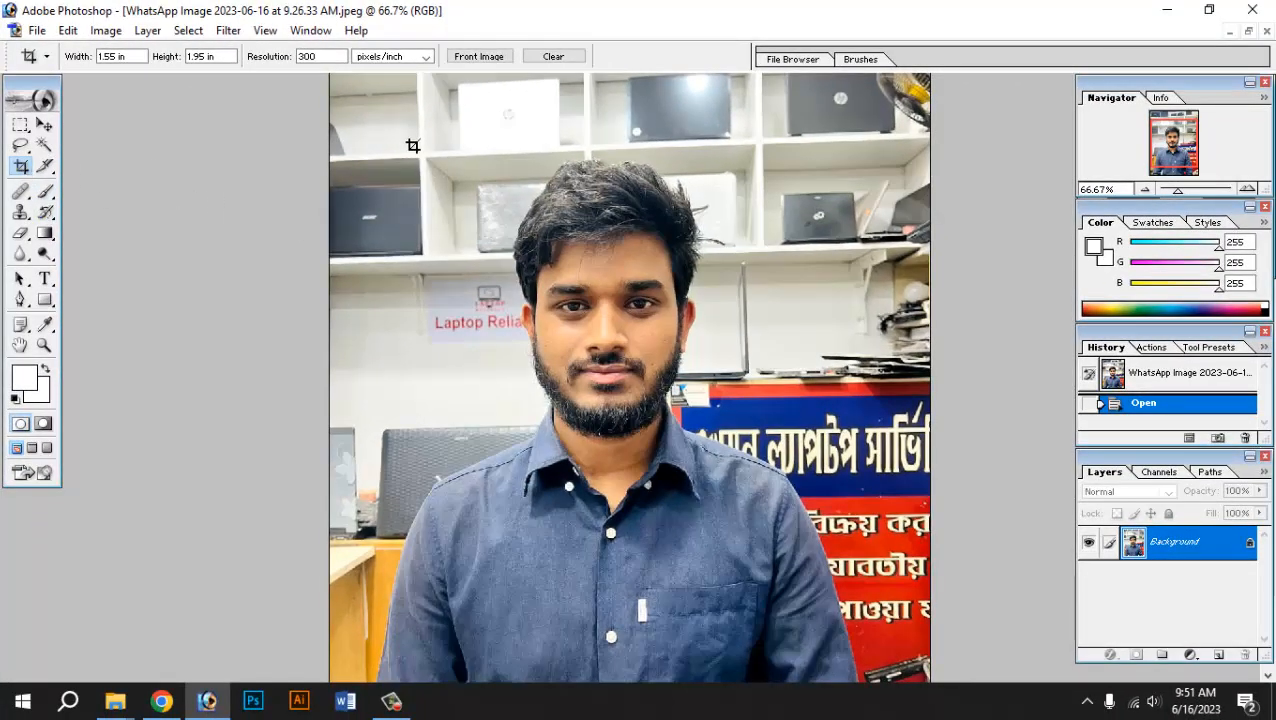
- Crop the photo to the man's head and shoulders, nudging the crop frame slightly up and right before applying it
drag(426, 135, 836, 586)
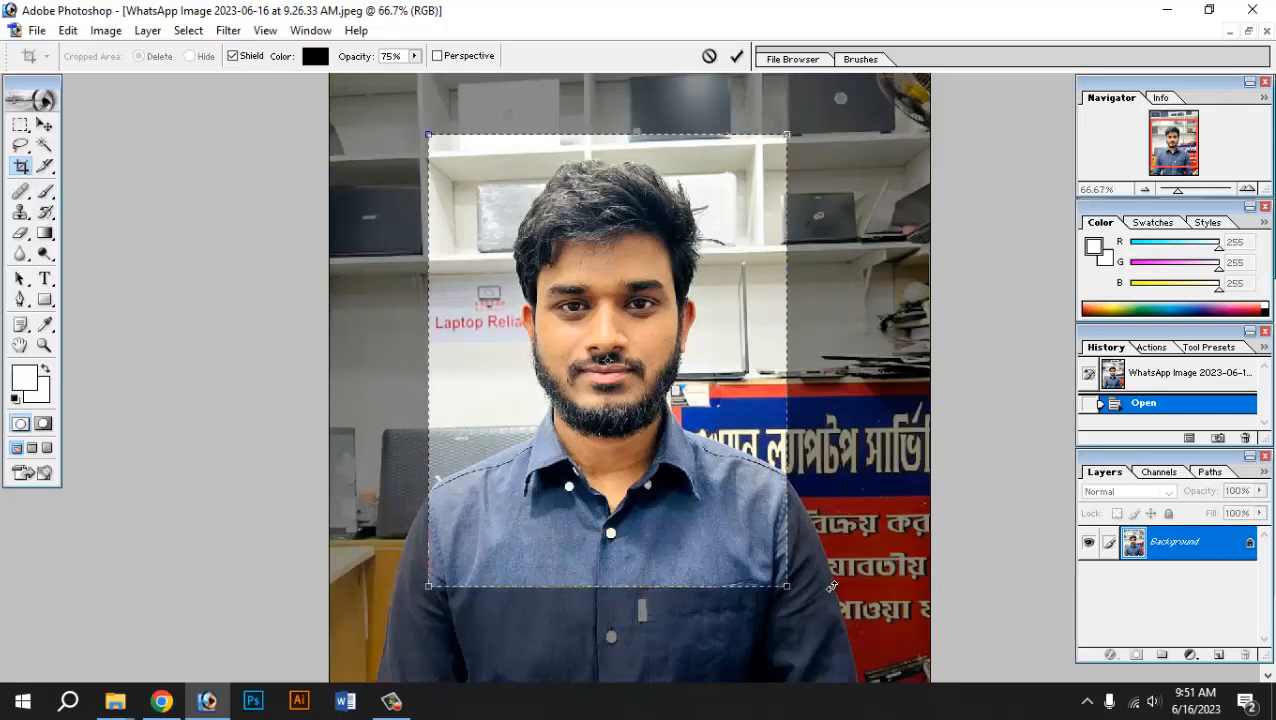
key(Up)
key(Up)
key(Up)
key(Right)
key(Right)
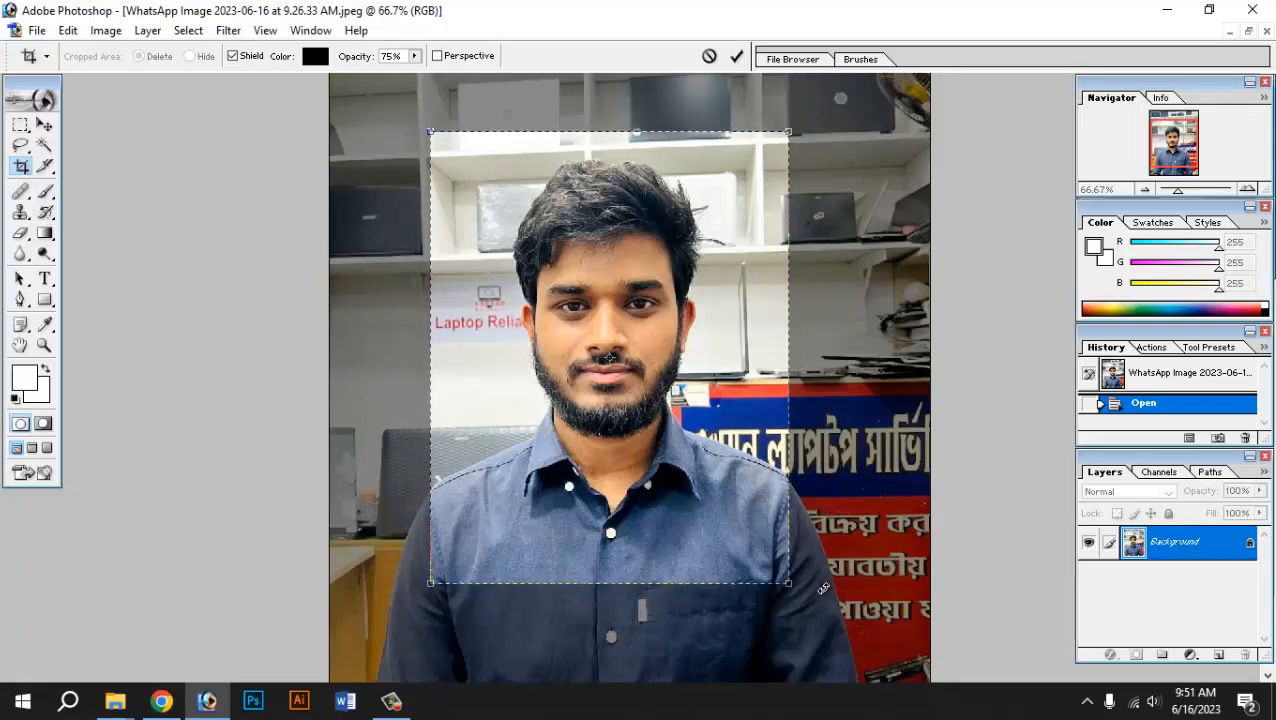
double_click(619, 387)
scroll(605, 316, up, 5)
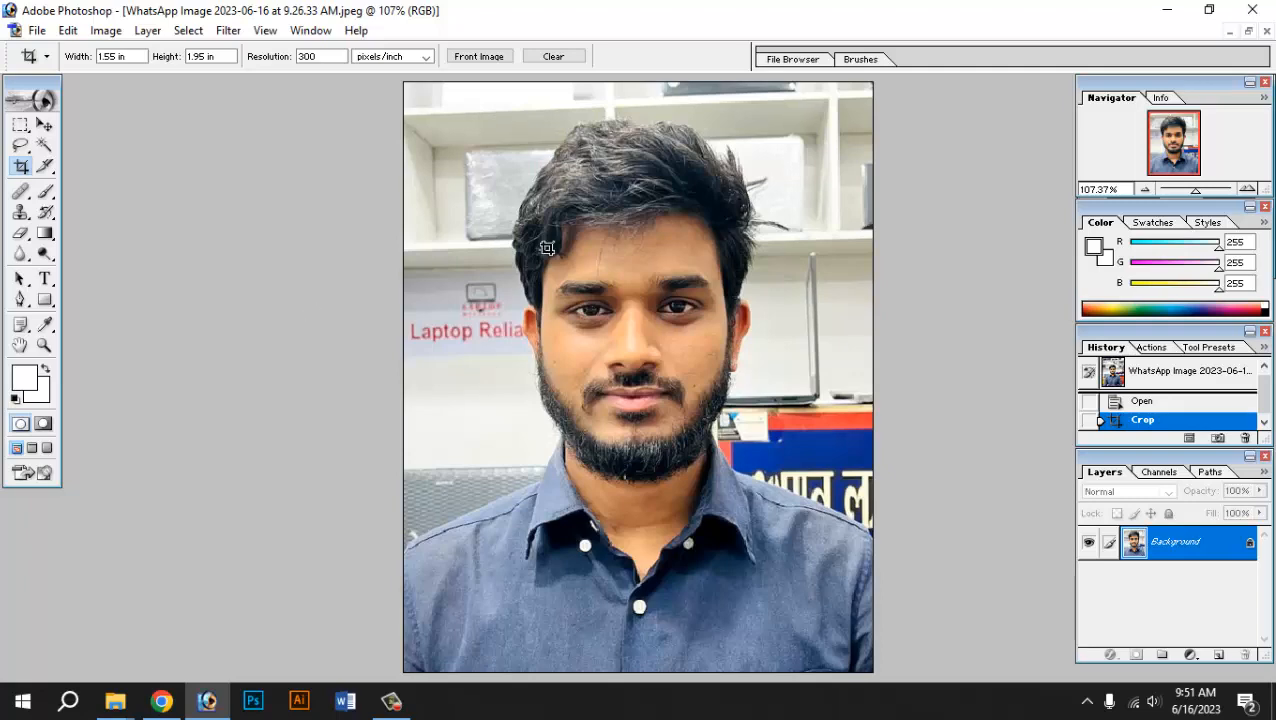
- Check the cropped photo's document width, height and resolution in Image Size
click(102, 31)
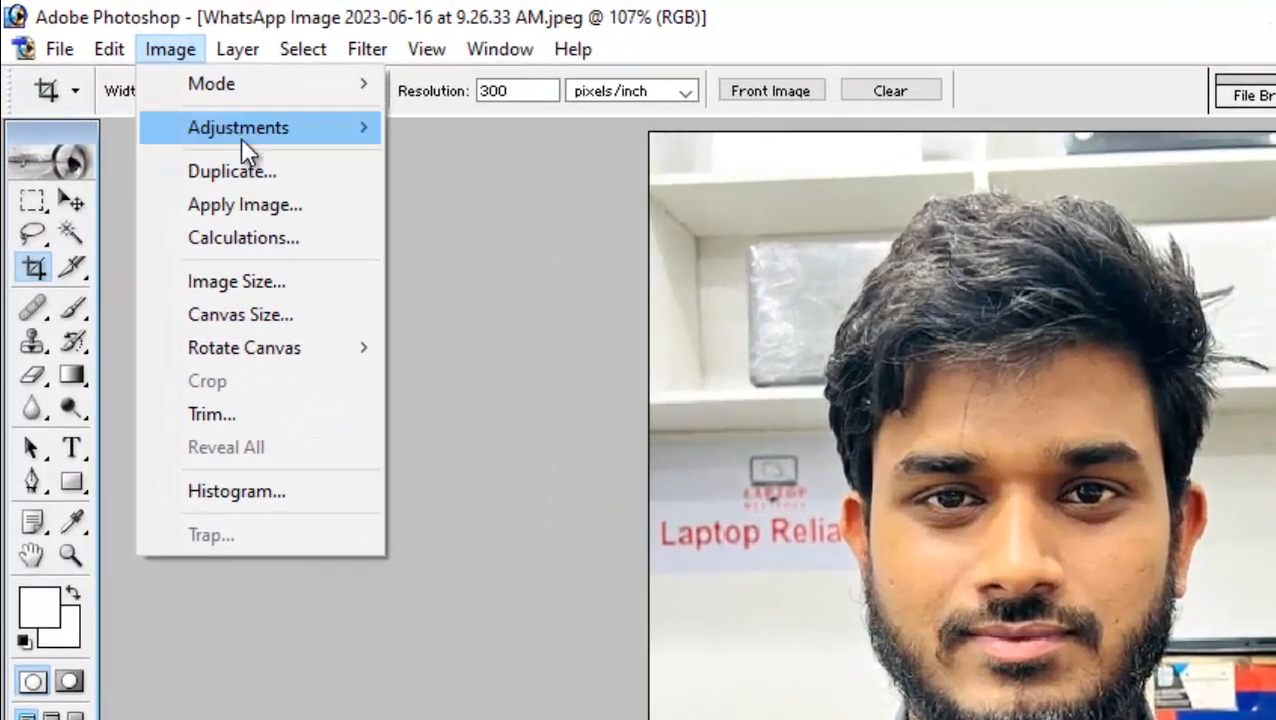
click(252, 280)
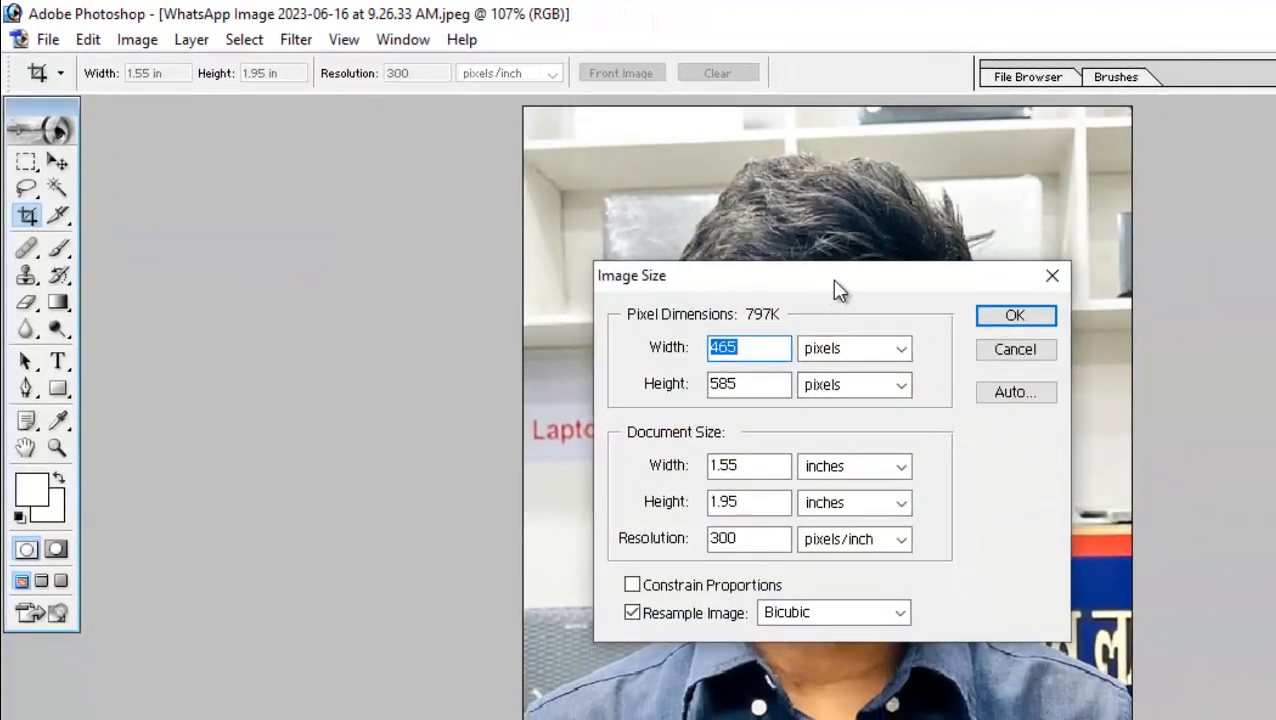
drag(834, 281, 1275, 296)
drag(1003, 370, 967, 368)
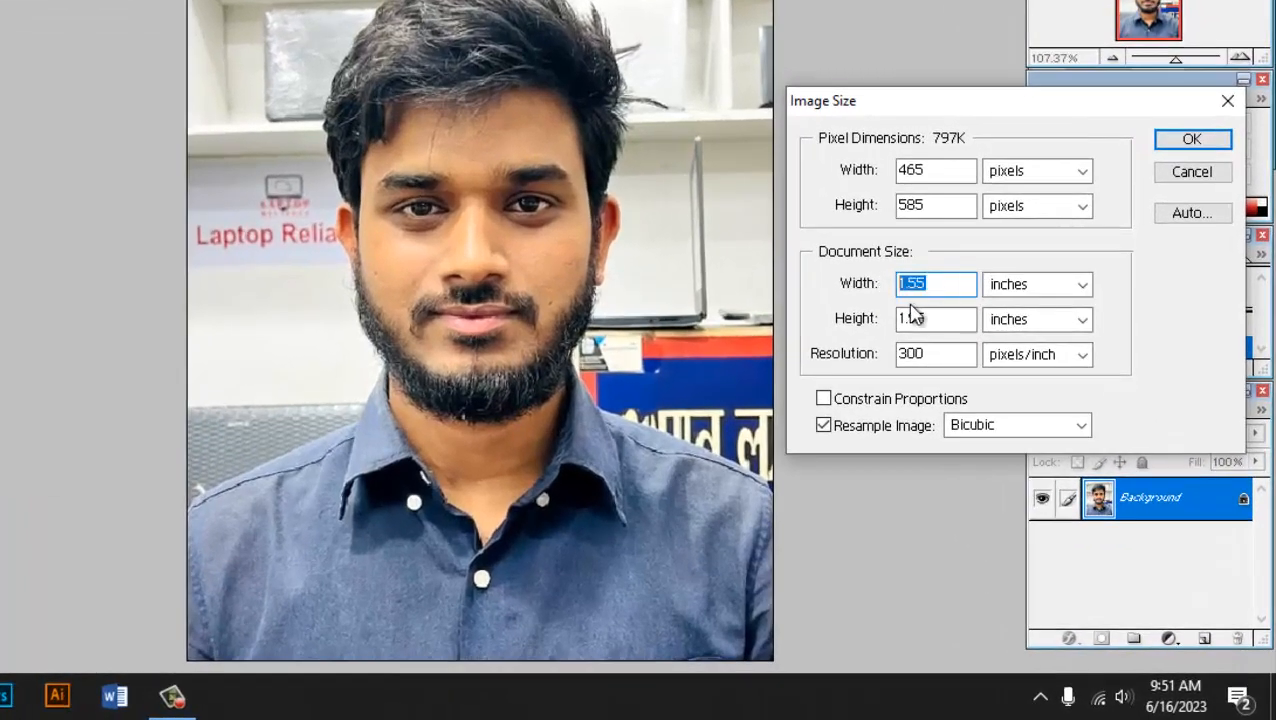
drag(937, 320, 893, 365)
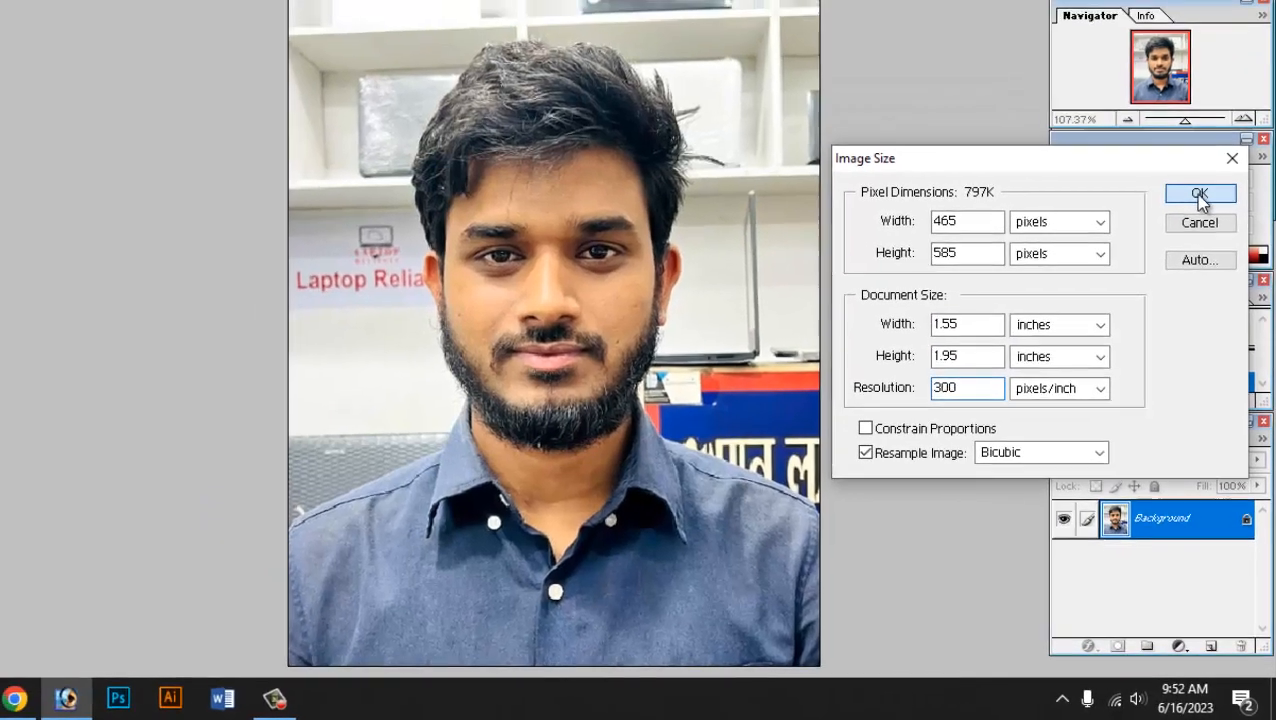
click(1191, 142)
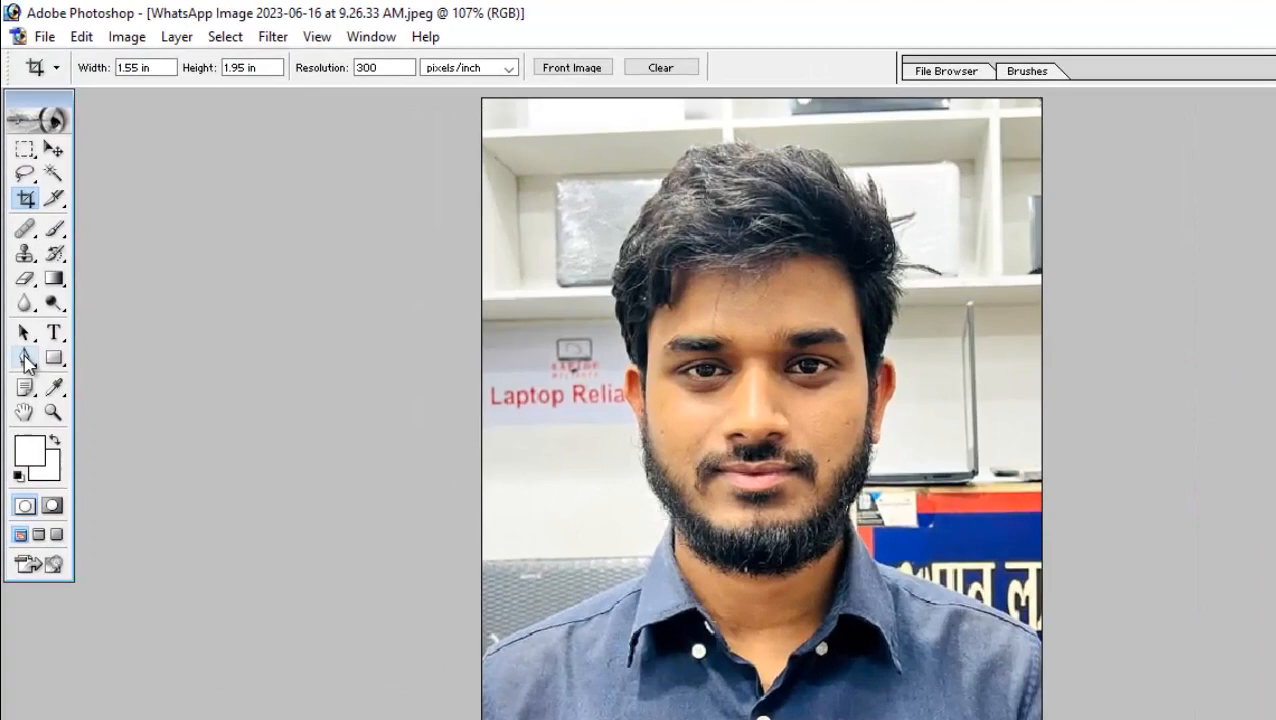
- Start a Pen tool path at the photo's left edge and trace the shoulder line up to the base of the shirt collar
click(26, 359)
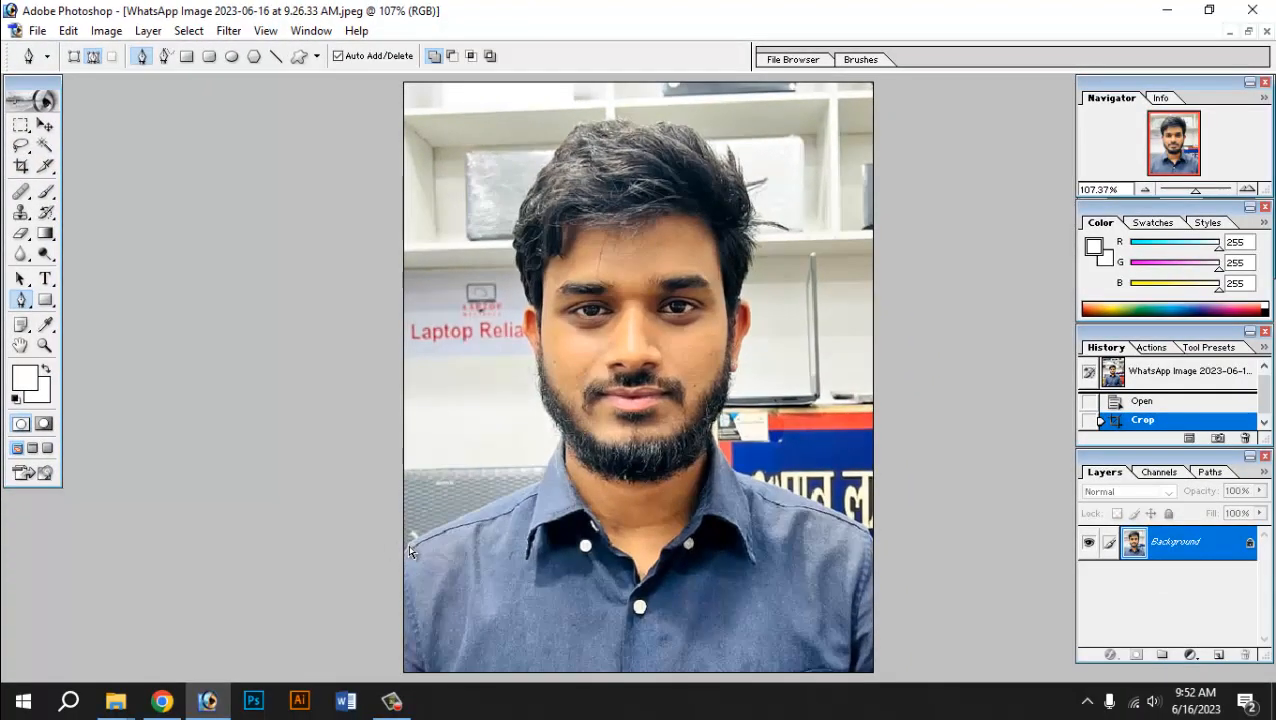
key(ctrl+plus)
scroll(386, 457, down, 3)
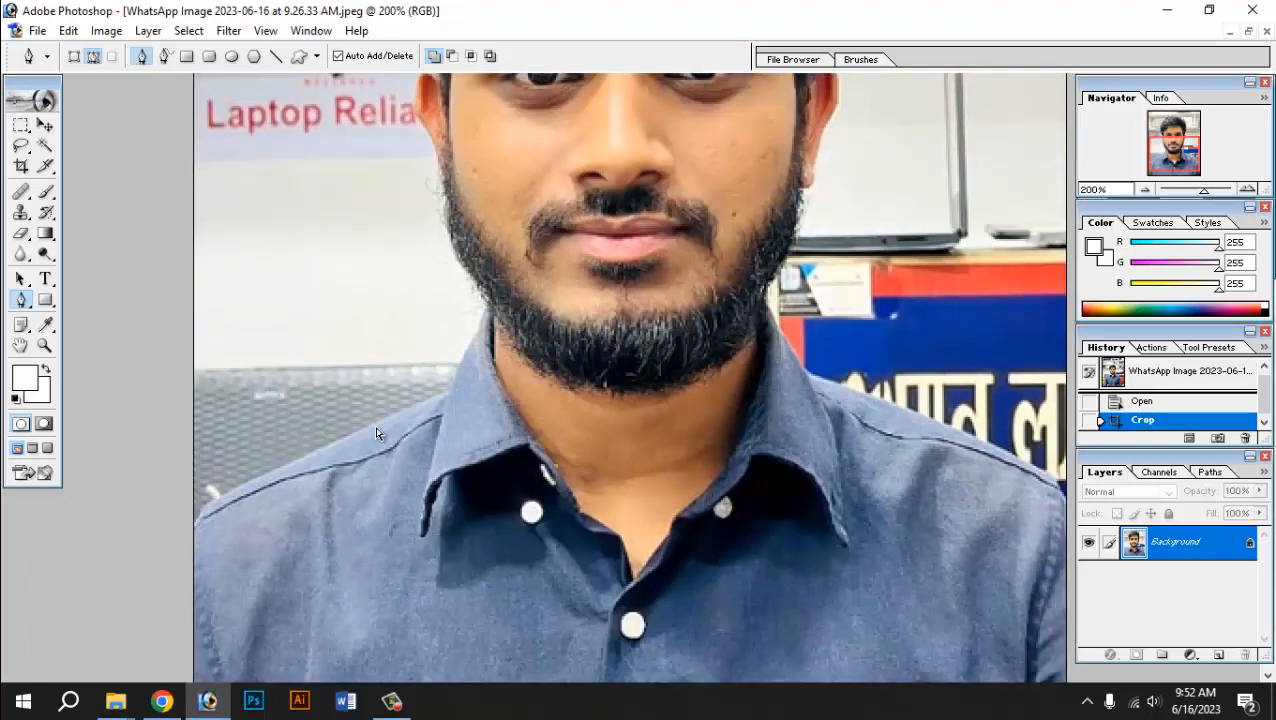
key(ctrl+minus)
key(ctrl+plus)
key(ctrl+plus)
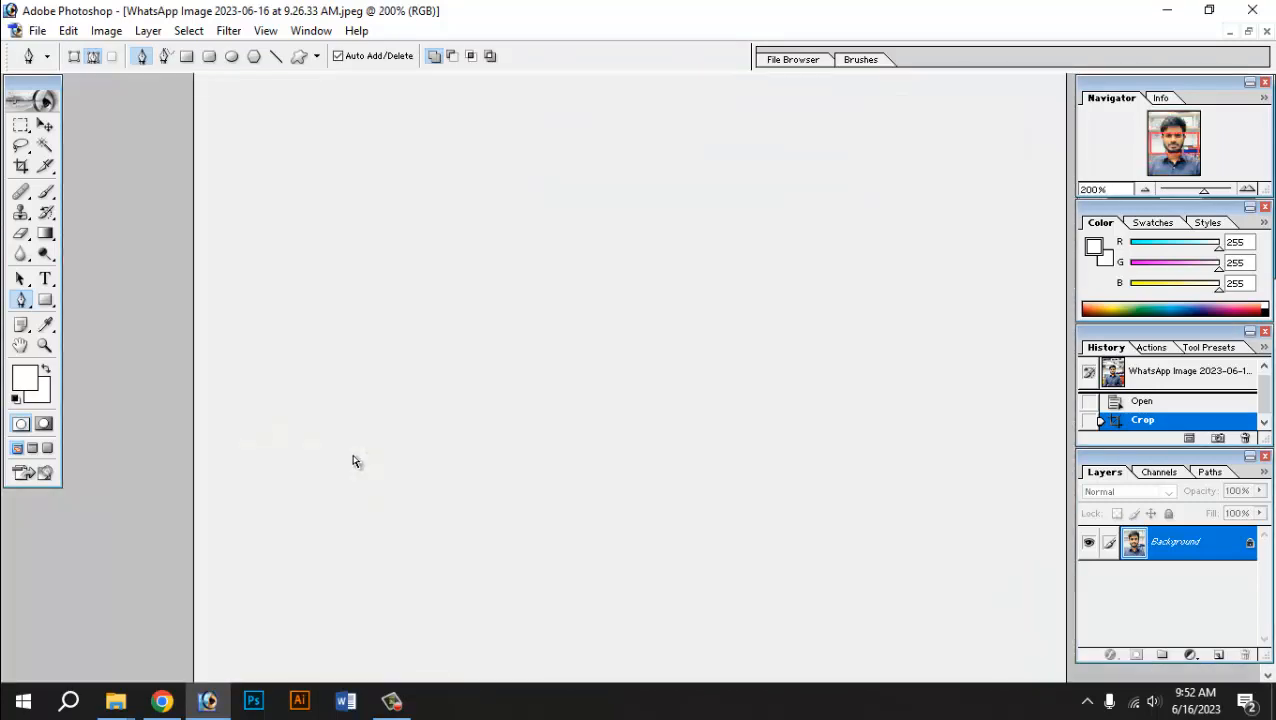
key(ctrl+minus)
scroll(333, 473, down, 3)
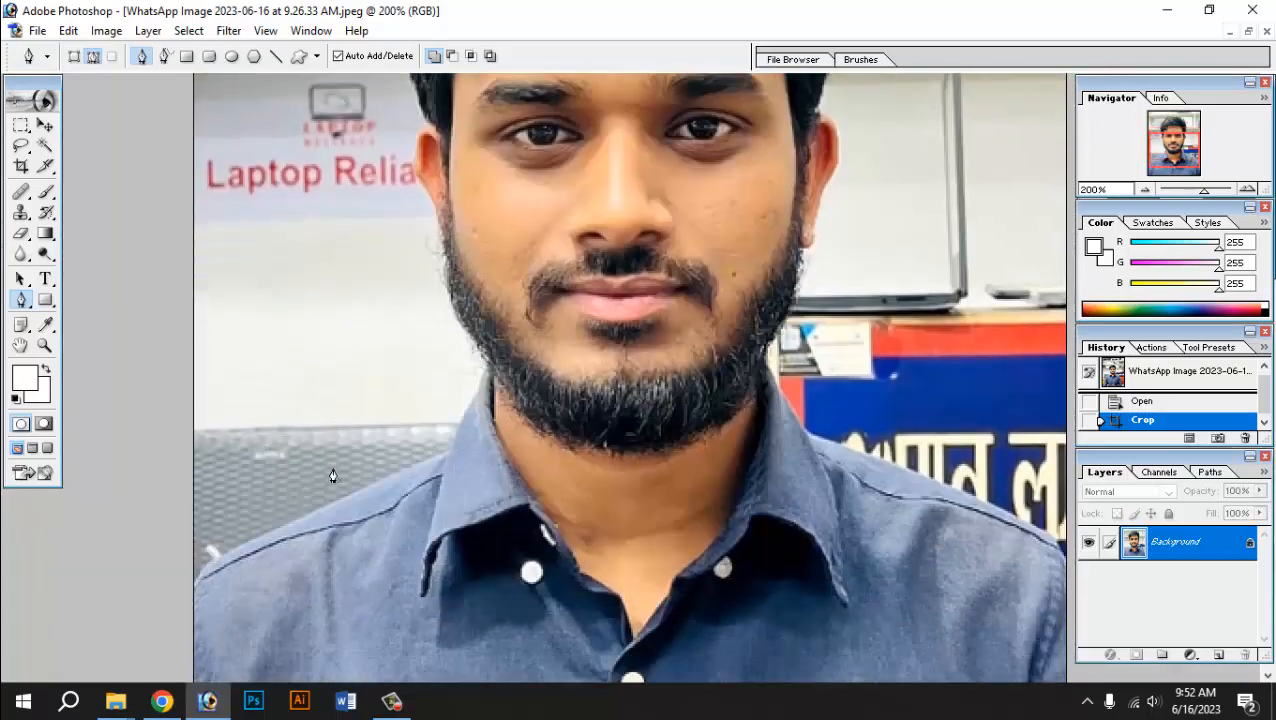
click(187, 515)
key(ctrl+plus)
drag(190, 510, 311, 489)
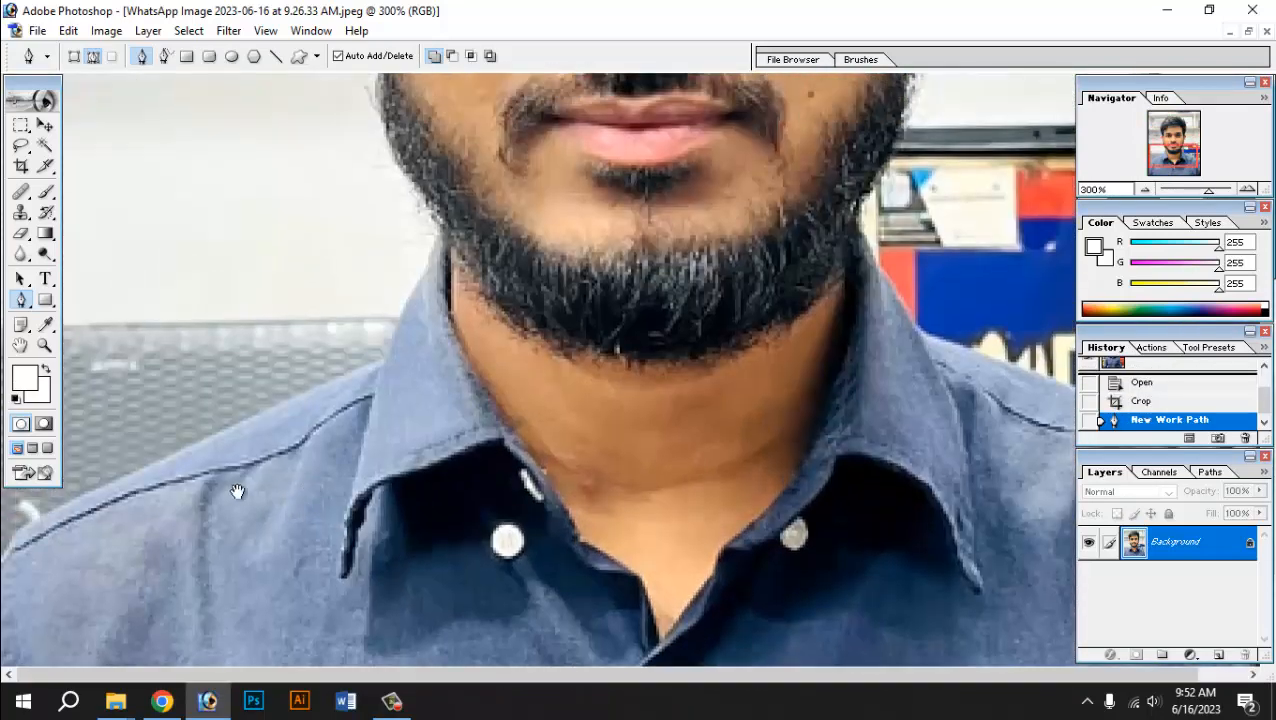
drag(88, 497, 138, 468)
click(89, 495)
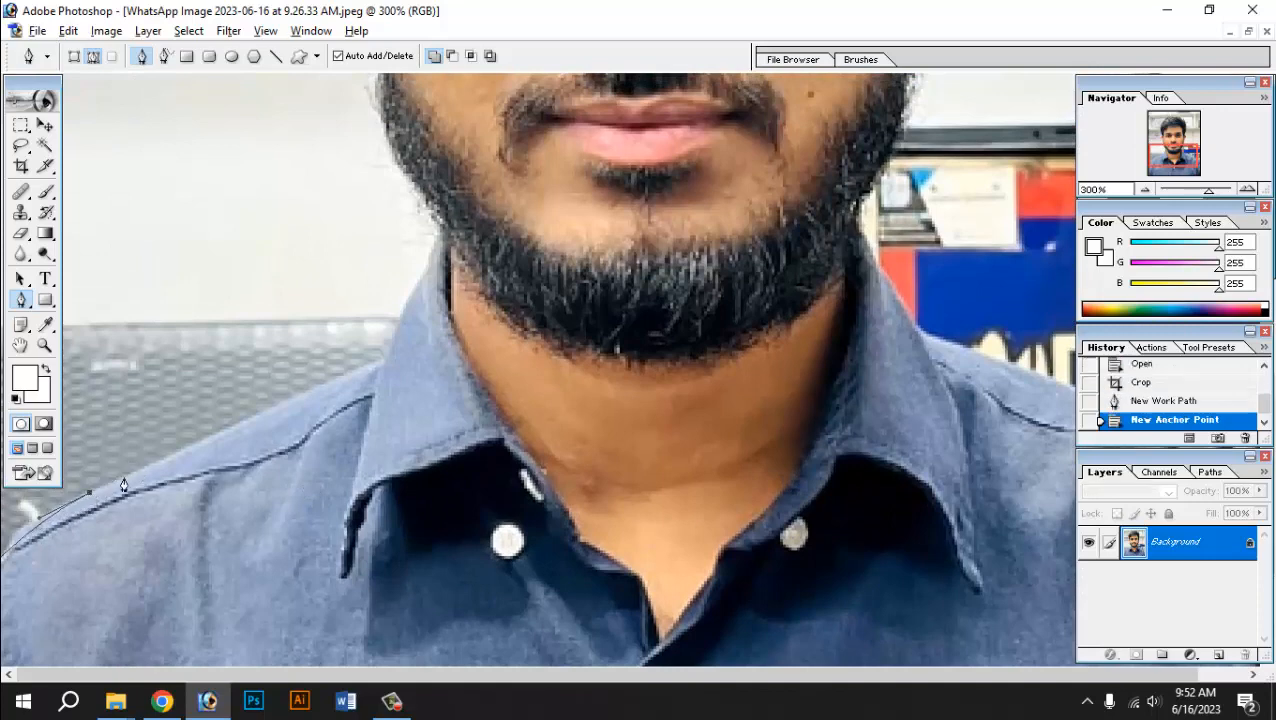
click(237, 424)
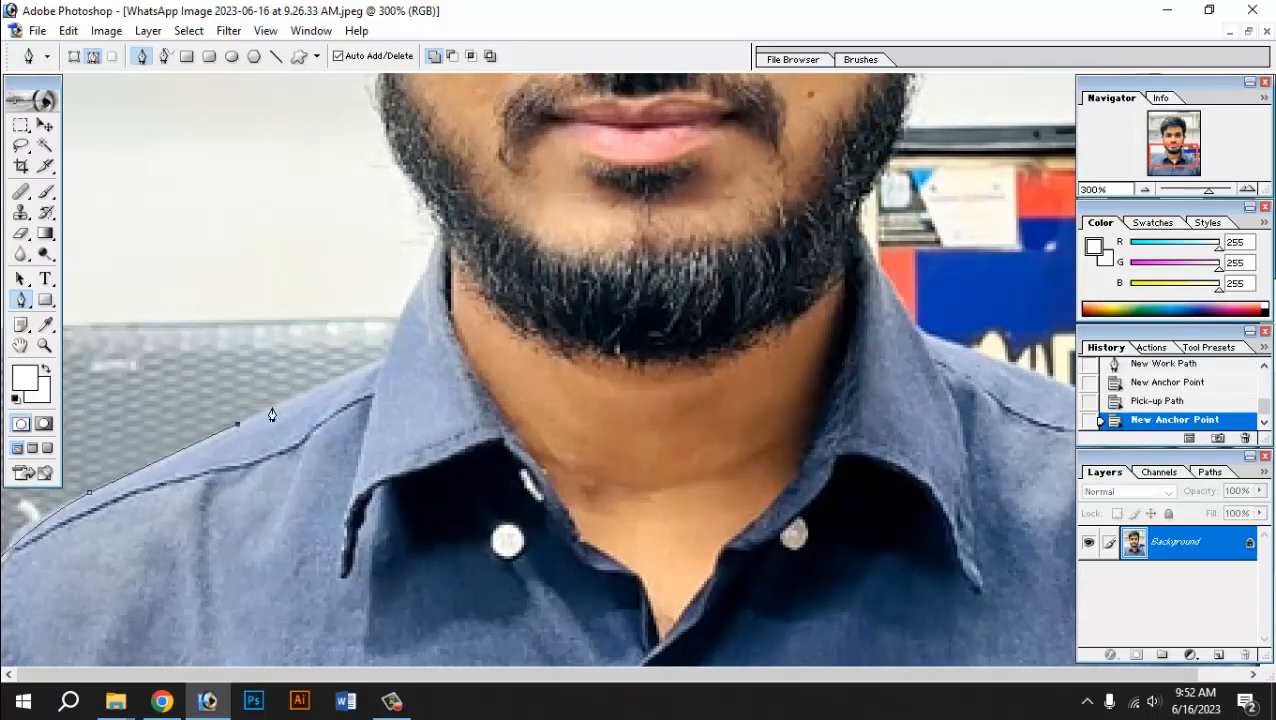
click(384, 363)
- Continue the path up the collar's outer edge to the point where the collar meets the beard
key(ctrl+plus)
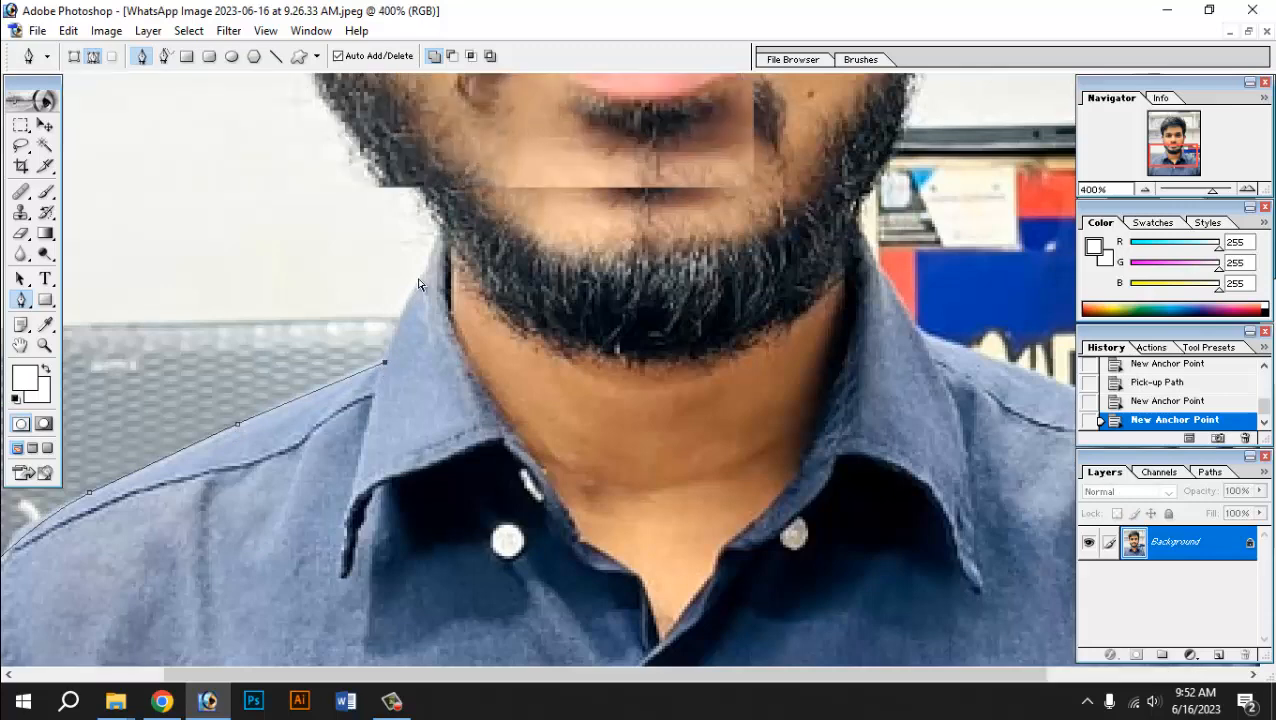
scroll(350, 290, up, 1)
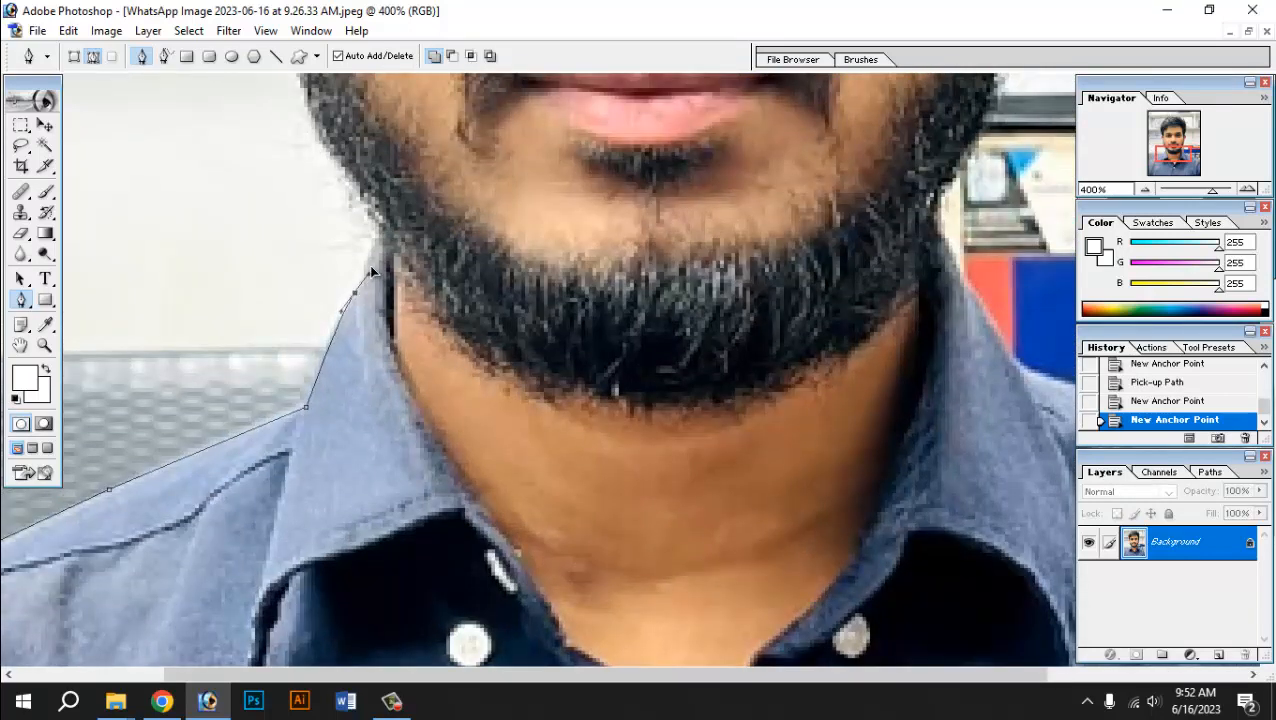
click(372, 268)
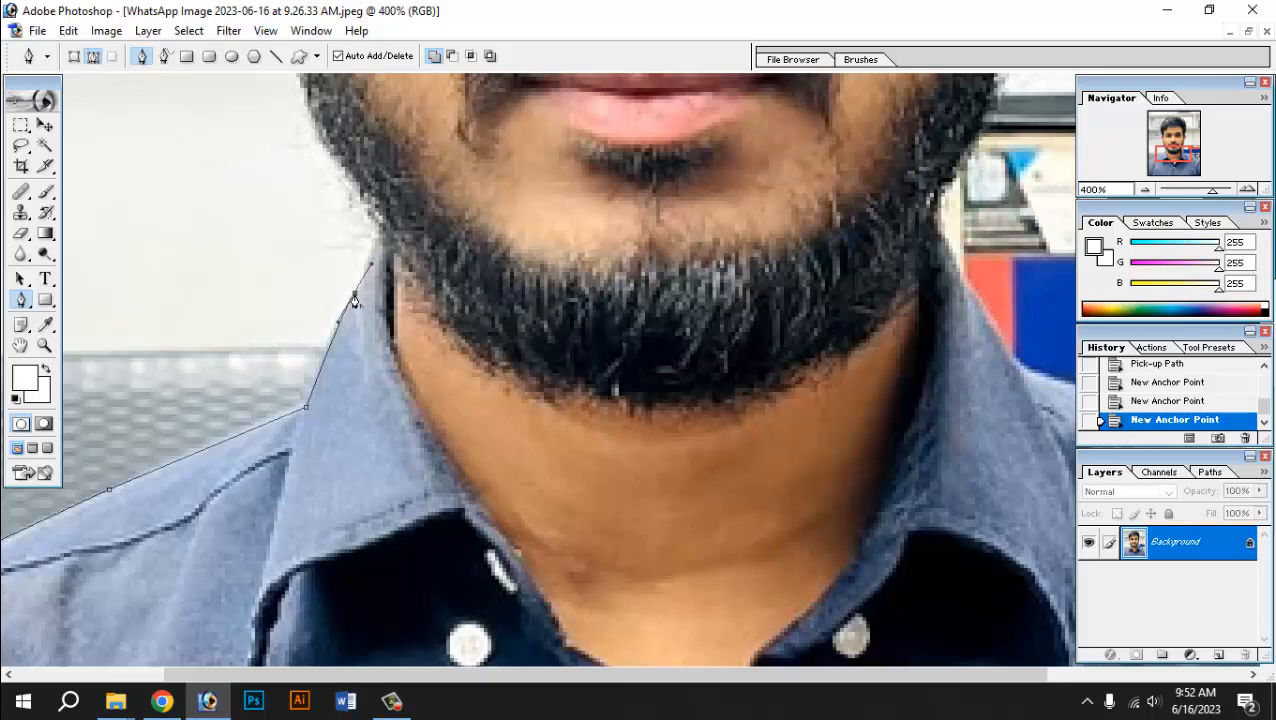
click(353, 298)
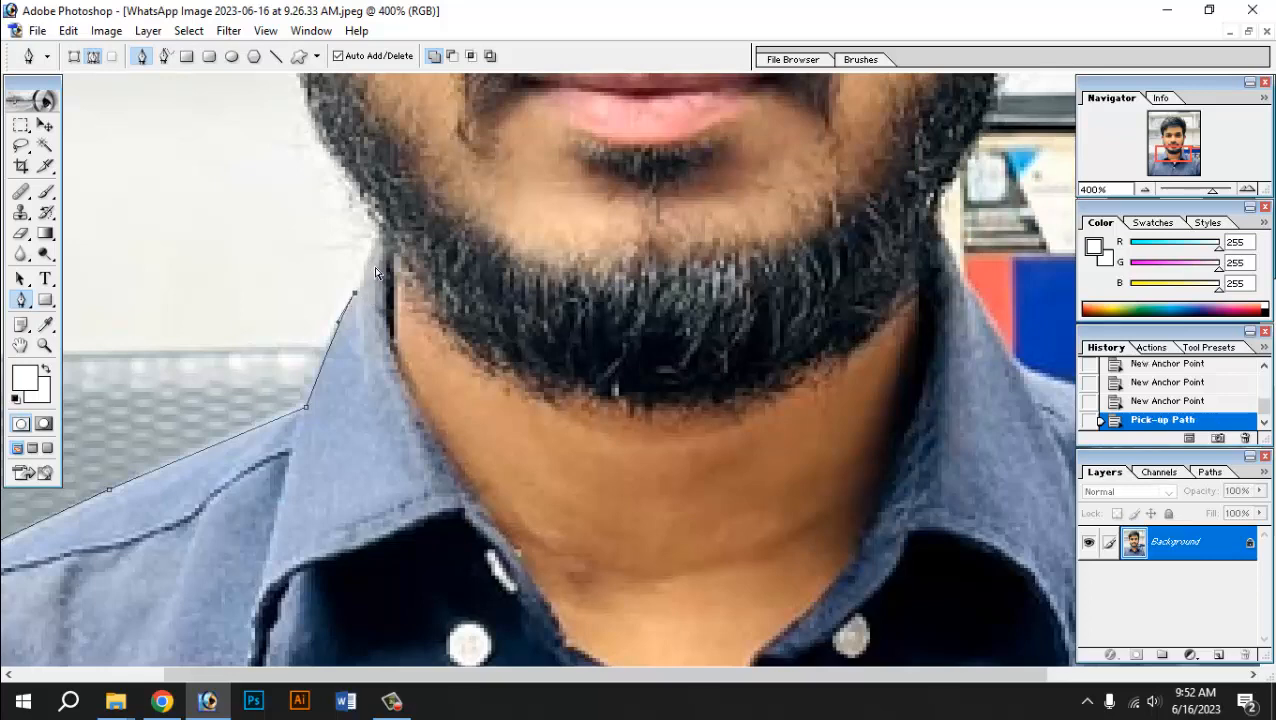
key(ctrl+plus)
scroll(330, 270, up, 1)
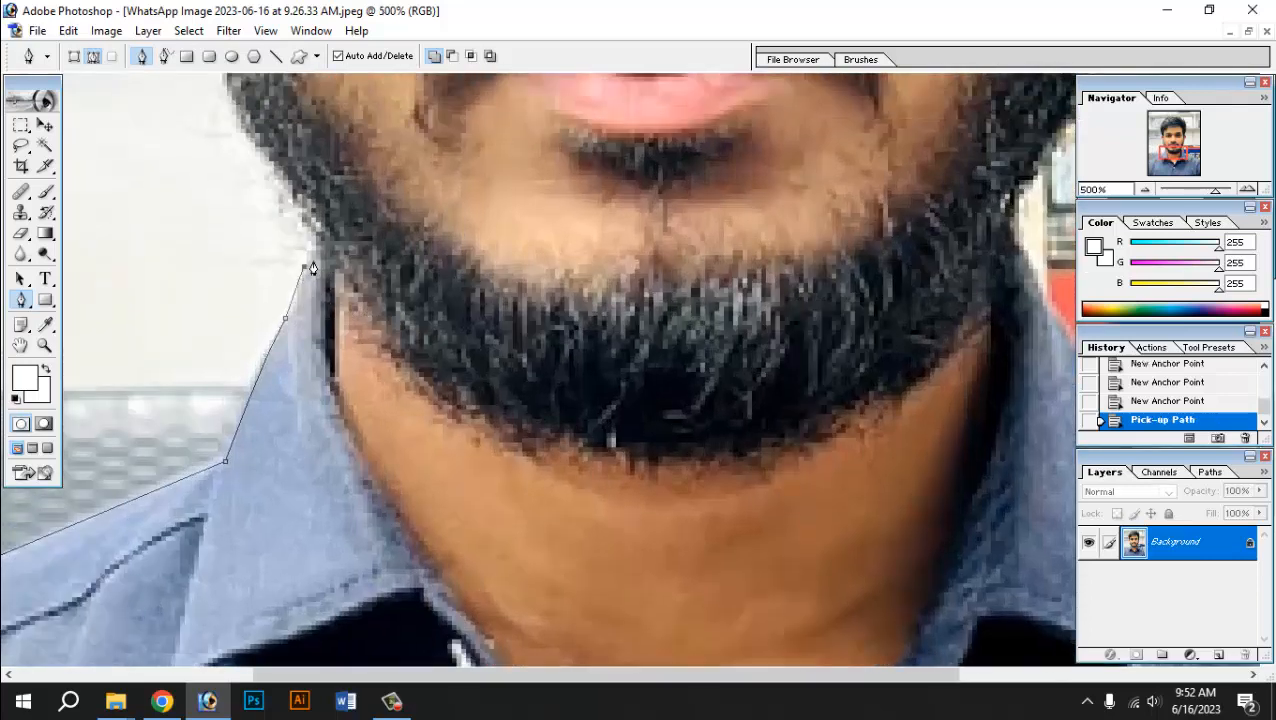
click(312, 252)
click(311, 250)
- Trace the path along the beard's outer edge on the photo's left side, up the jaw towards the ear
scroll(310, 270, up, 1)
click(301, 285)
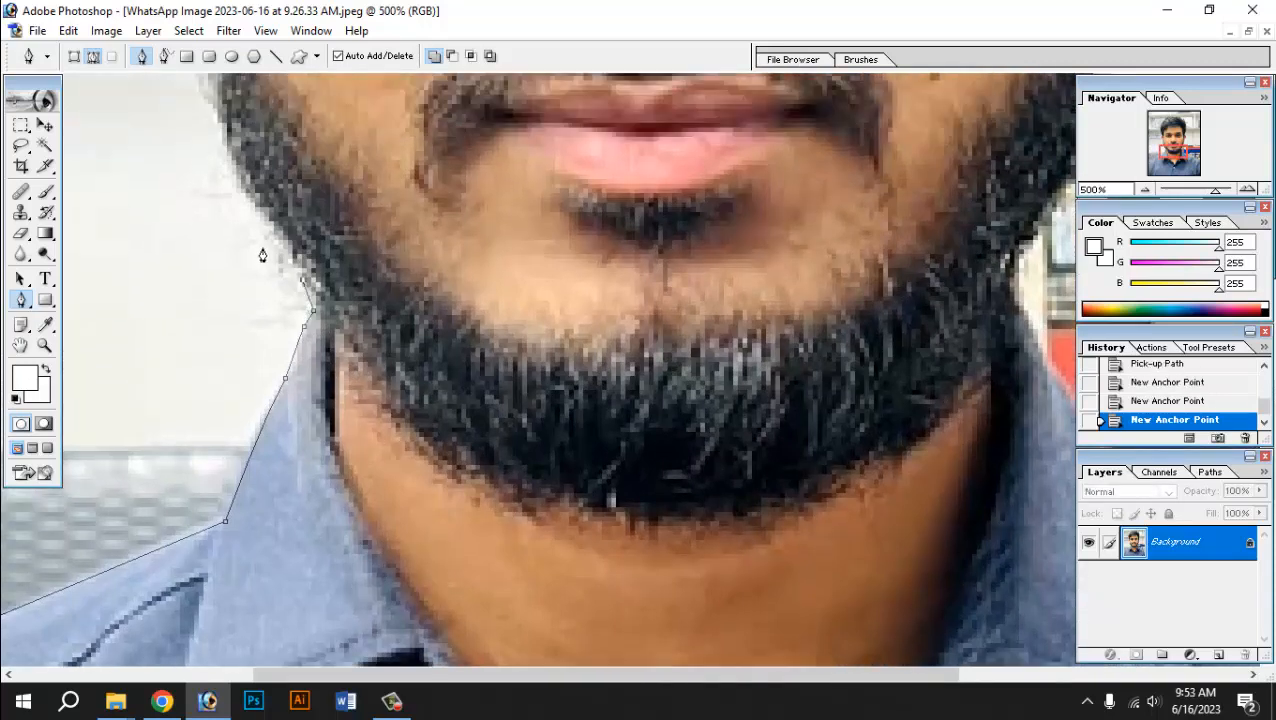
scroll(262, 251, up, 2)
drag(219, 250, 204, 181)
click(216, 253)
scroll(216, 253, up, 1)
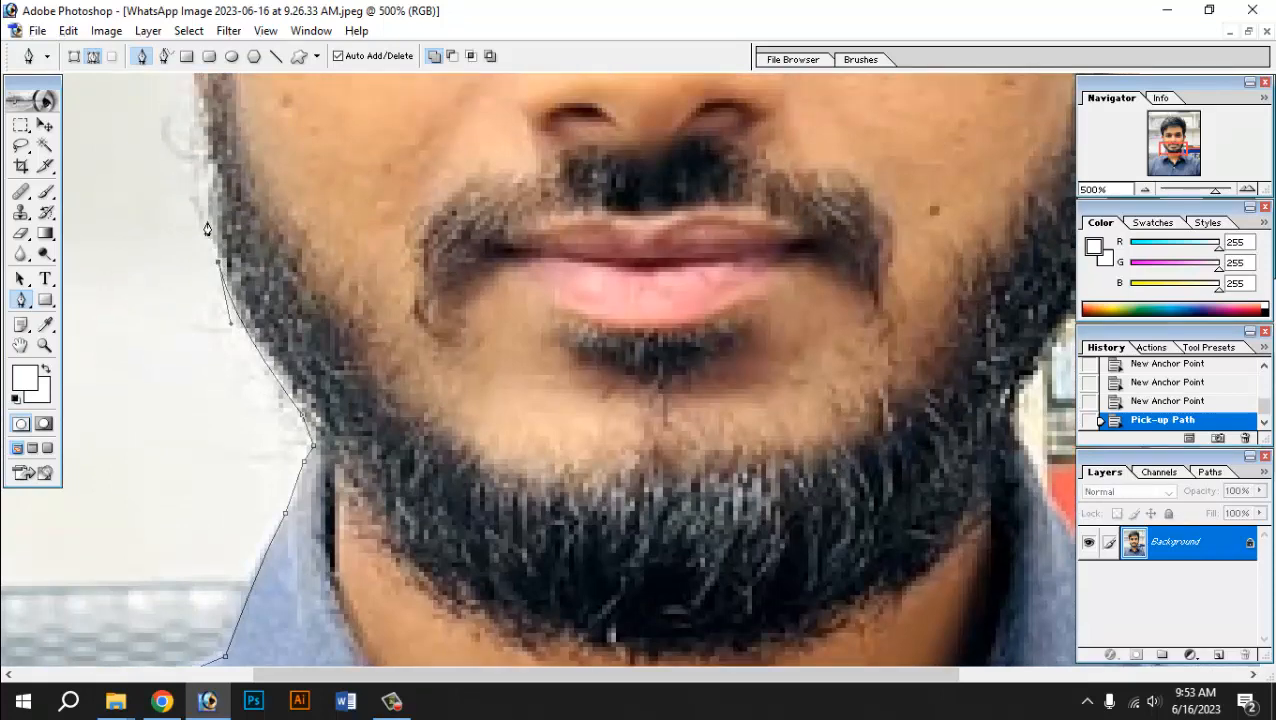
click(206, 236)
click(203, 200)
click(202, 180)
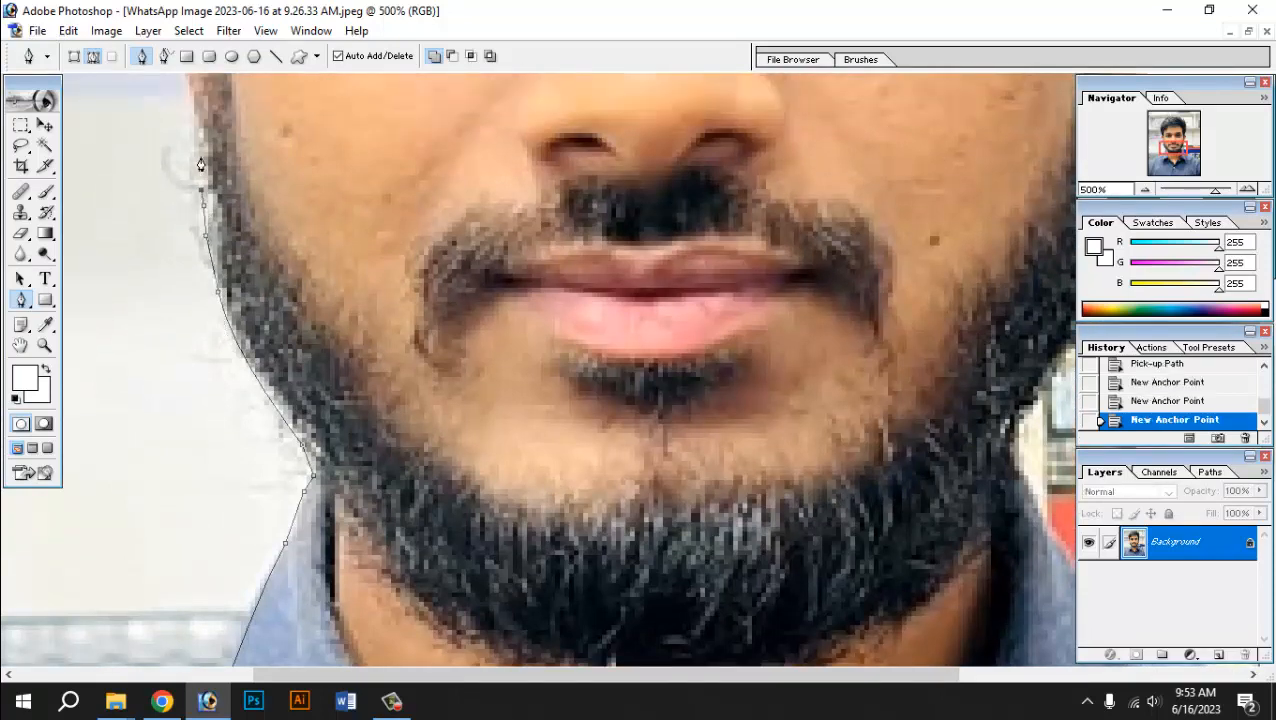
click(199, 145)
scroll(196, 128, up, 1)
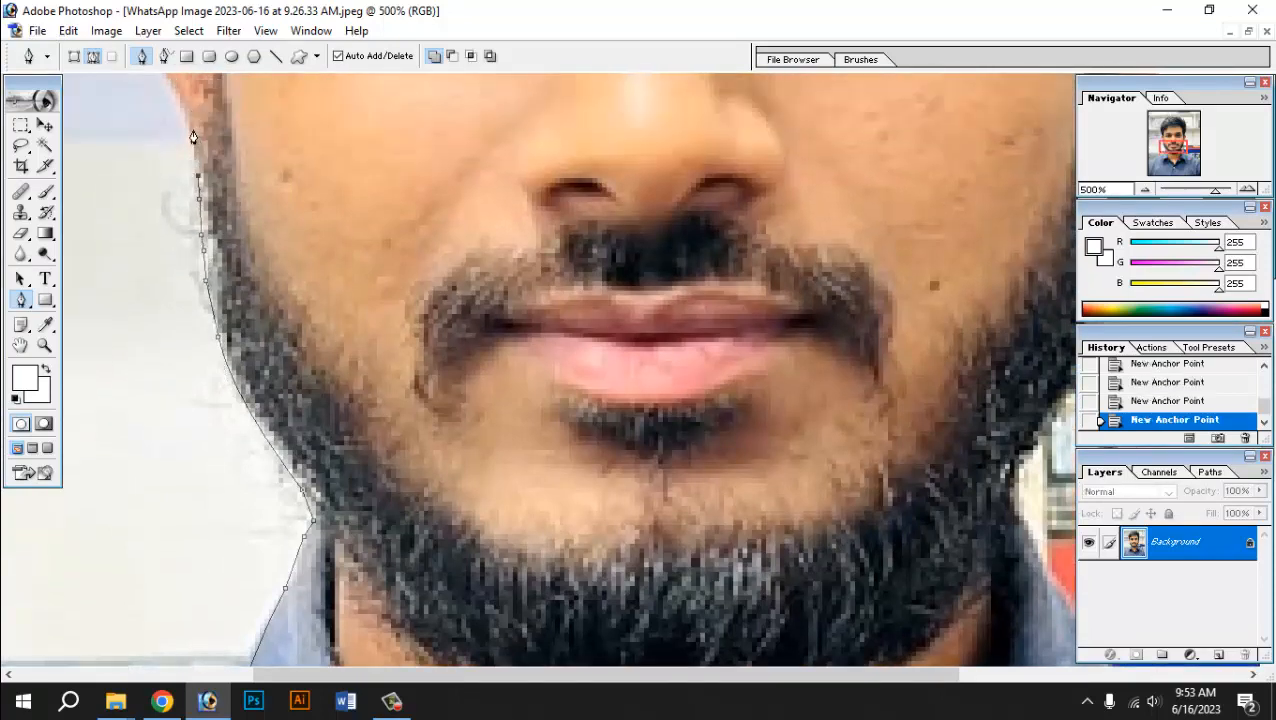
- Carry the path around the outside of the ear on the photo's left, with a curved segment ending at the hairline
scroll(181, 311, up, 4)
click(149, 254)
scroll(149, 250, up, 1)
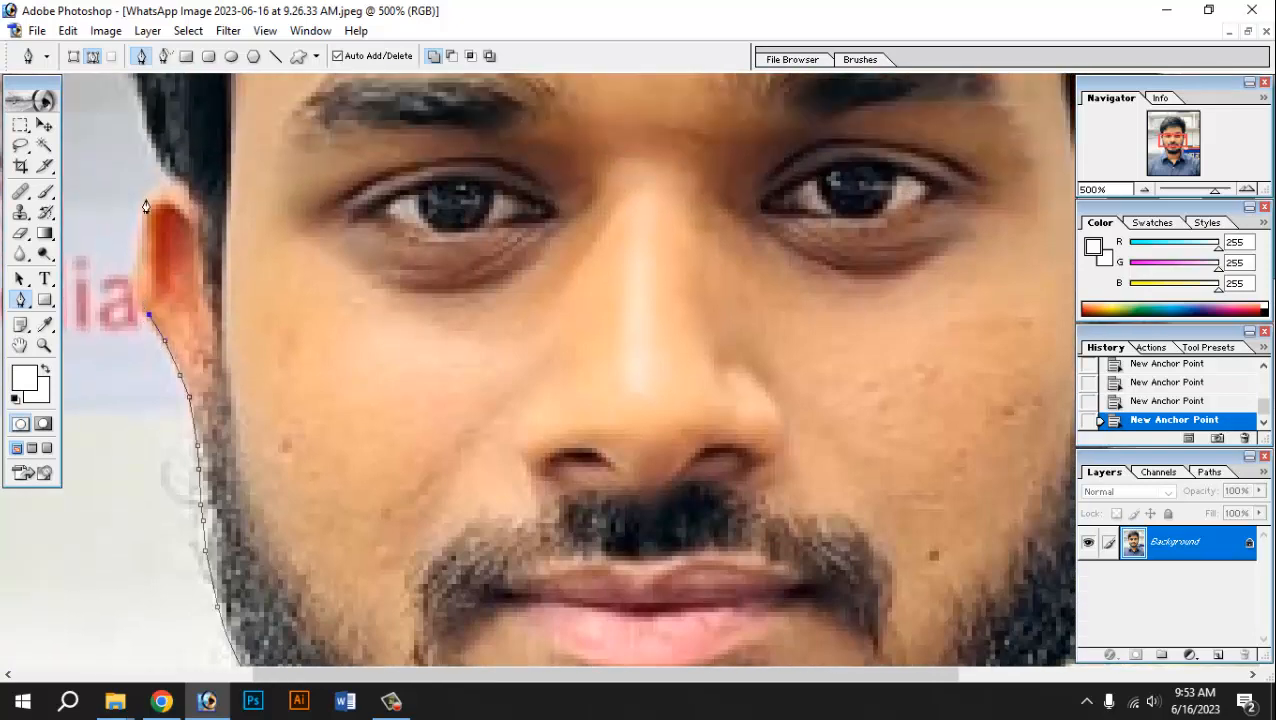
drag(151, 197, 188, 143)
alt+click(151, 197)
click(178, 185)
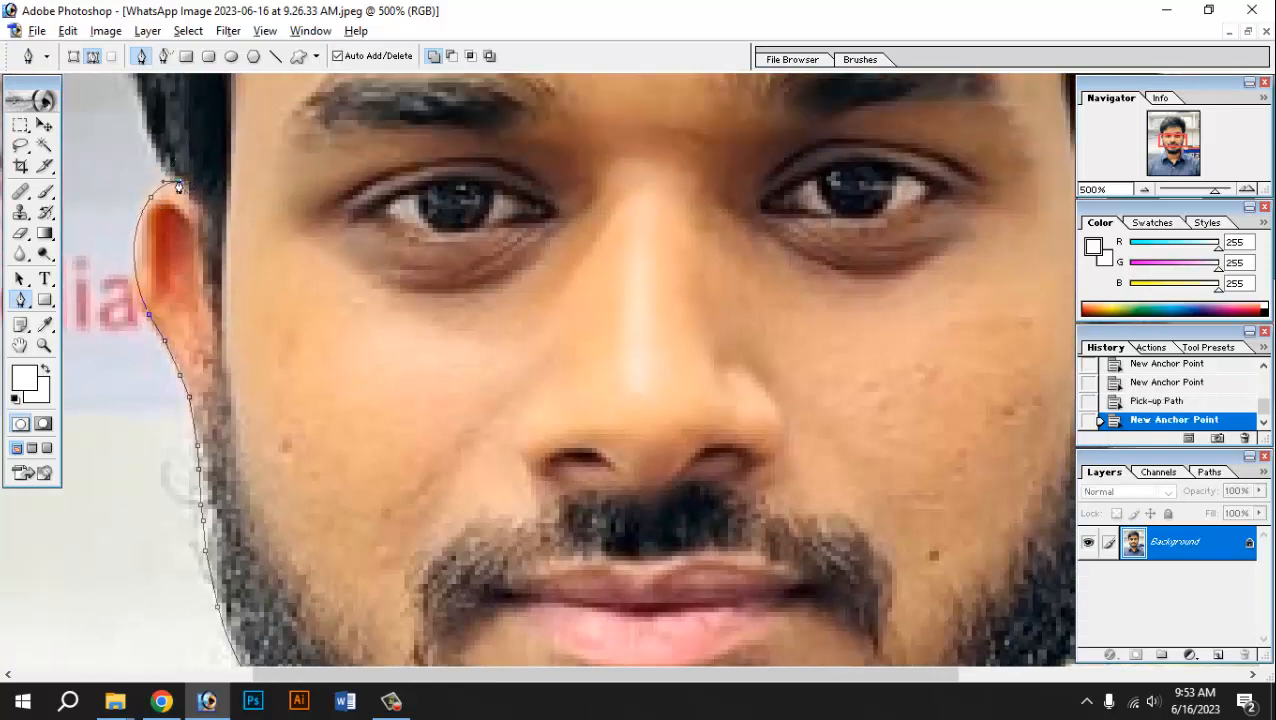
- Add anchor points up the side hair directly above the ear on the photo's left
scroll(166, 185, up, 3)
click(145, 263)
click(124, 199)
click(119, 176)
drag(120, 166, 275, 386)
click(258, 332)
click(258, 308)
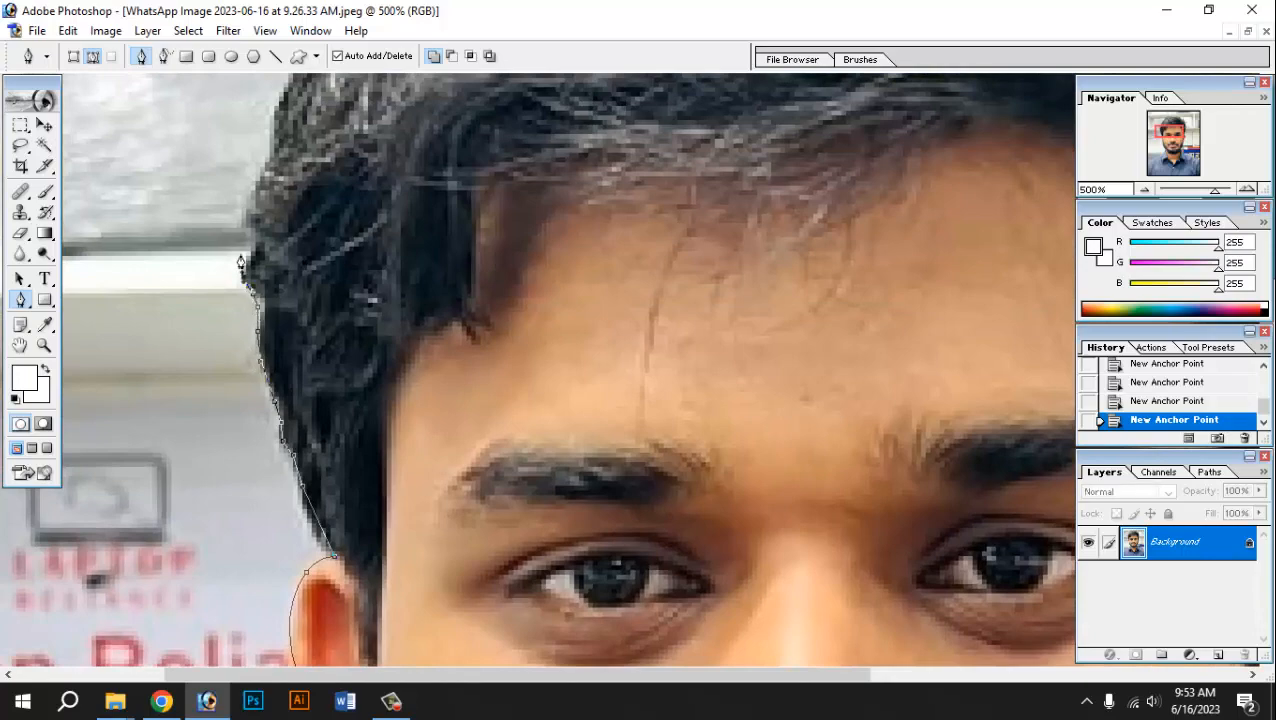
- Extend the path along the upper left outline of the hair and onto the top of the head
click(253, 207)
drag(283, 148, 229, 353)
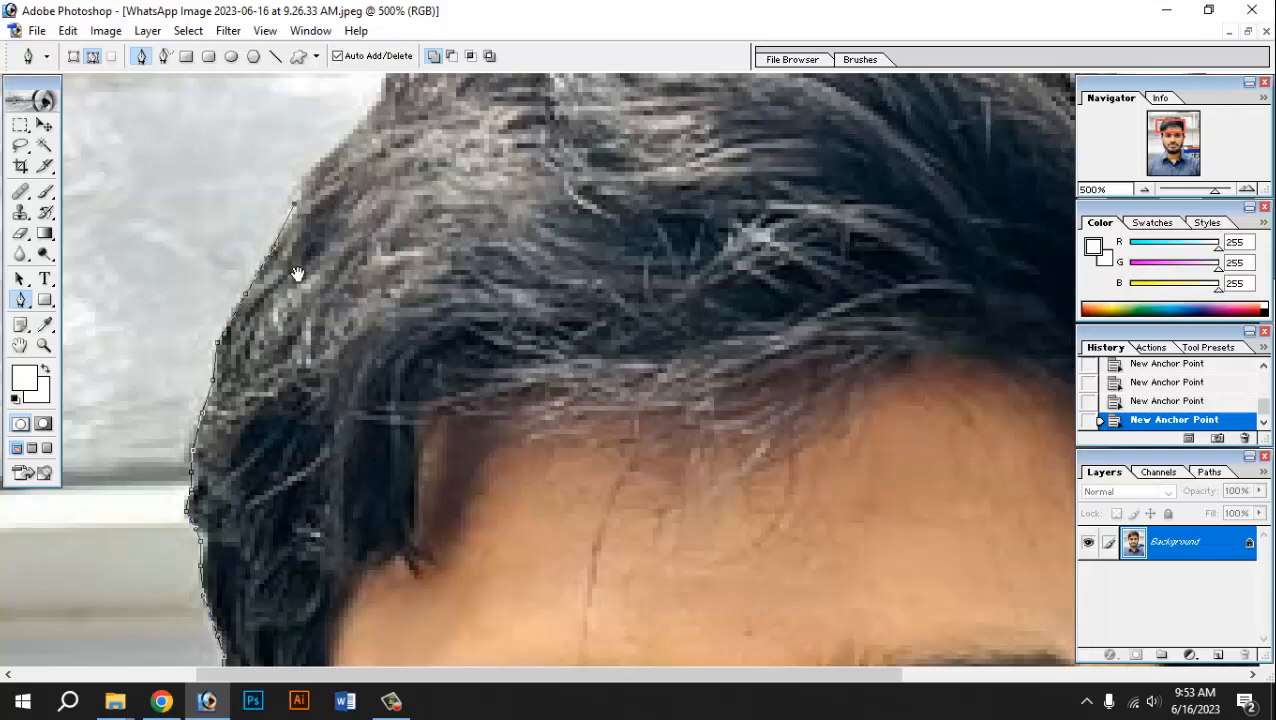
drag(296, 273, 242, 348)
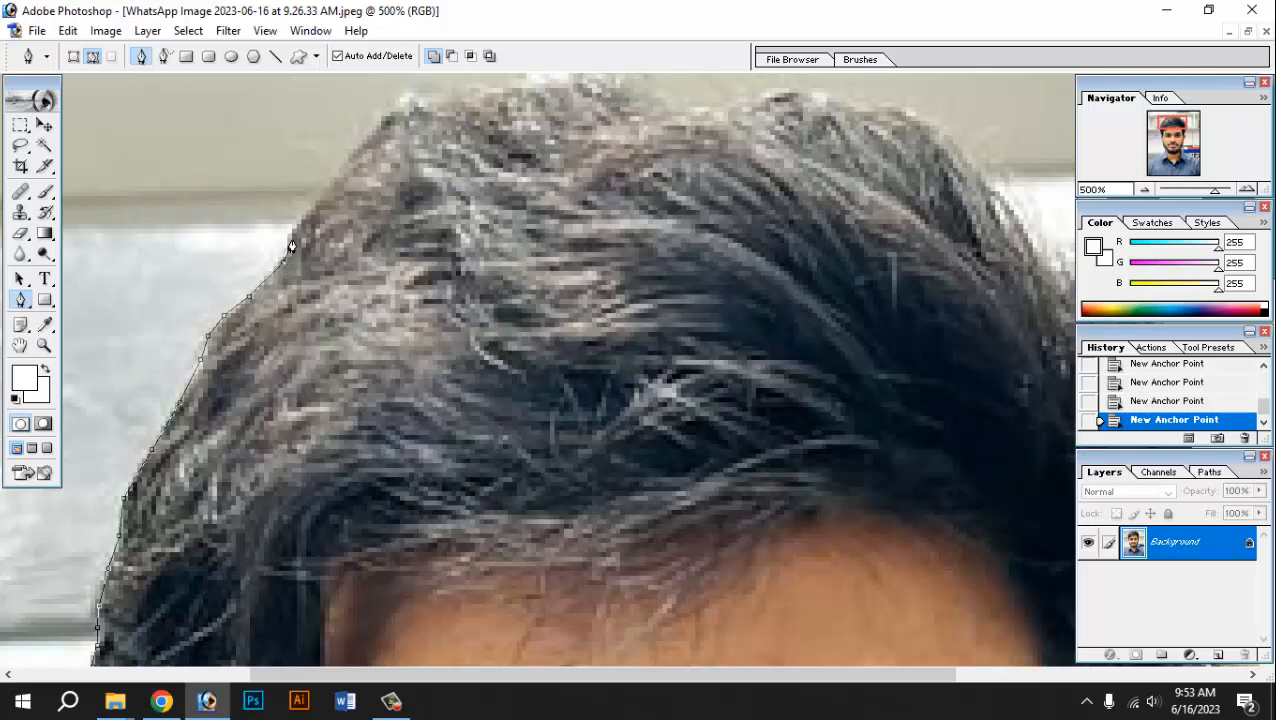
drag(305, 225, 265, 311)
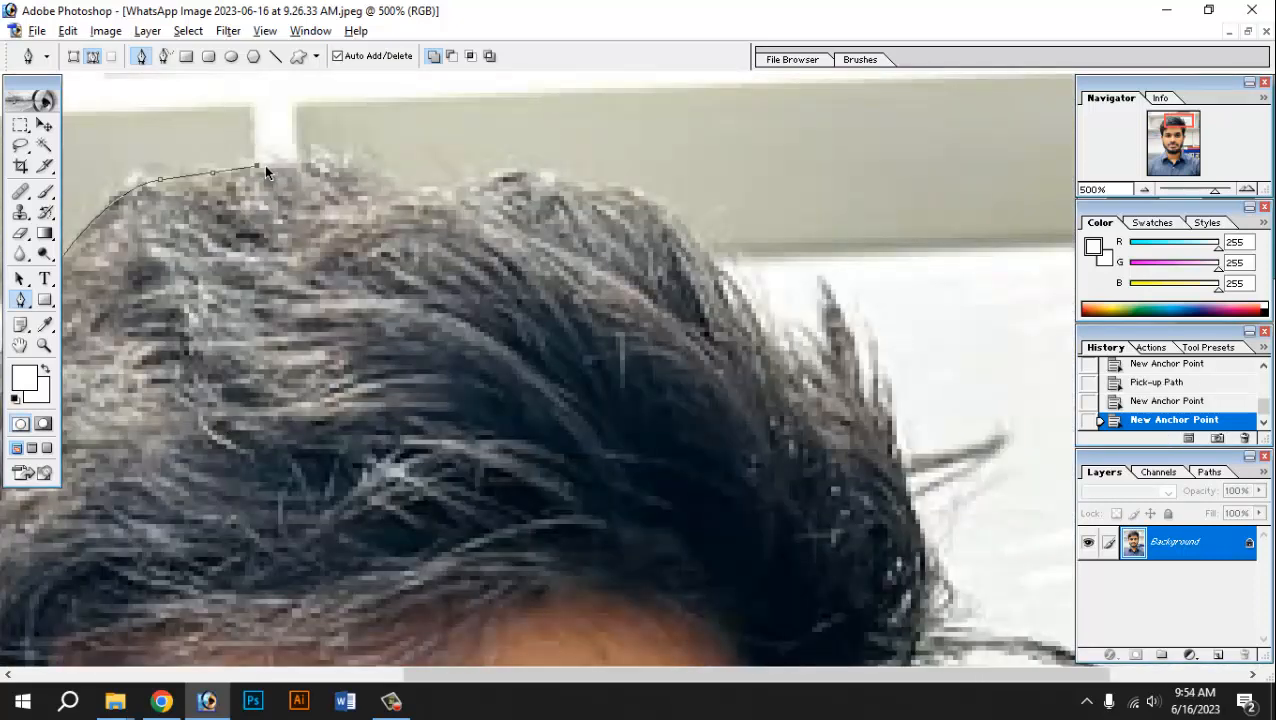
- Undo the last two anchor points on top of the hair and place them again closer to the outline
key(ctrl+alt+z)
key(ctrl+alt+z)
key(ctrl+alt+z)
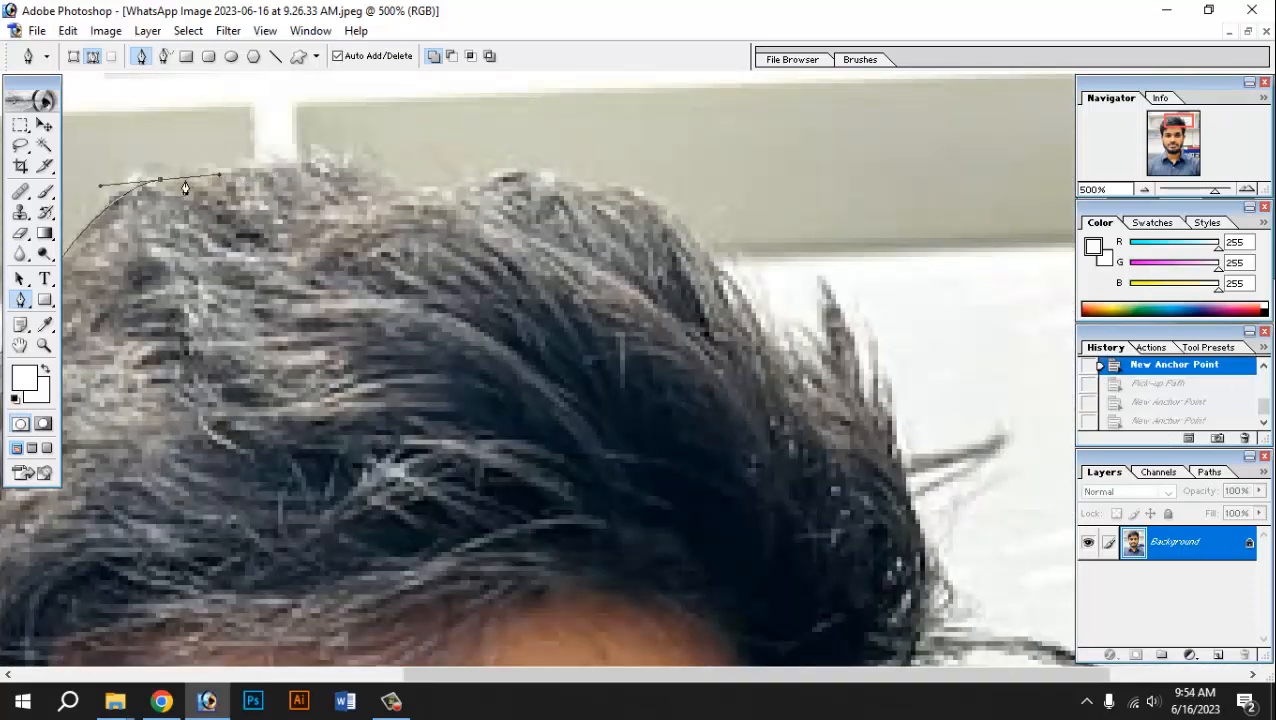
click(161, 186)
click(205, 170)
click(250, 168)
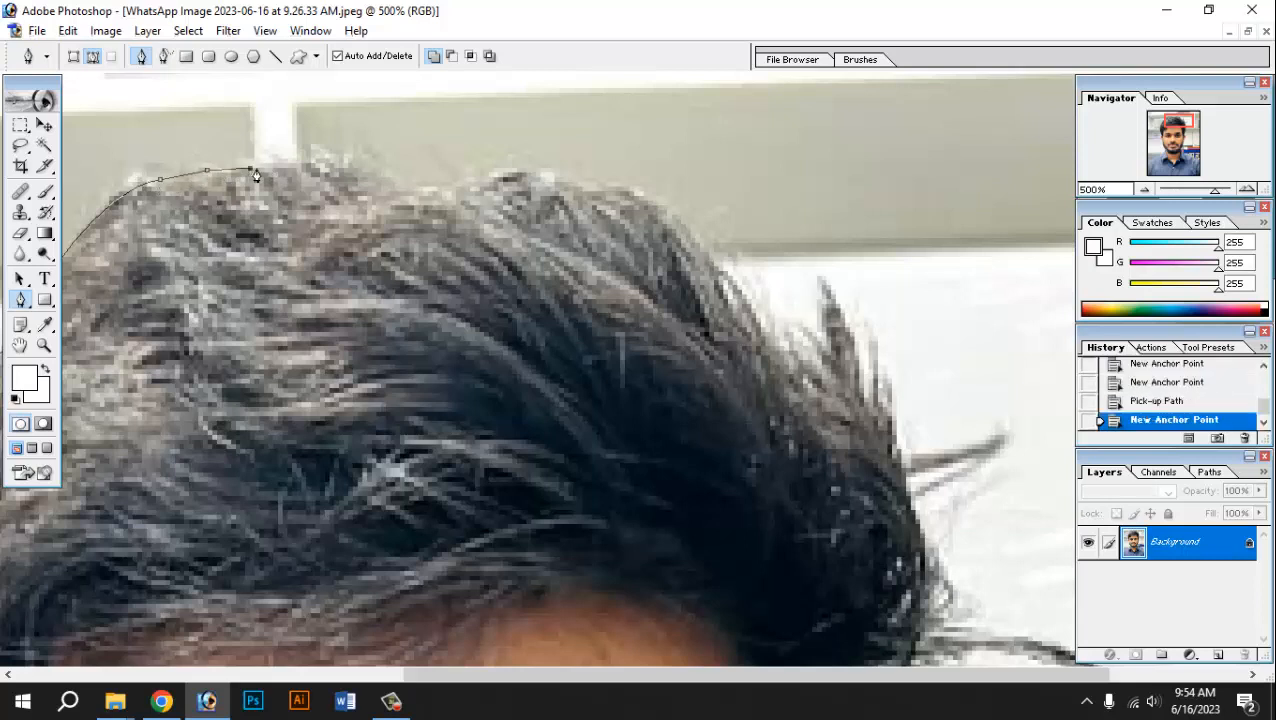
- Continue the path across the top of the hair and curve it down the right slope of the head
drag(311, 162, 361, 160)
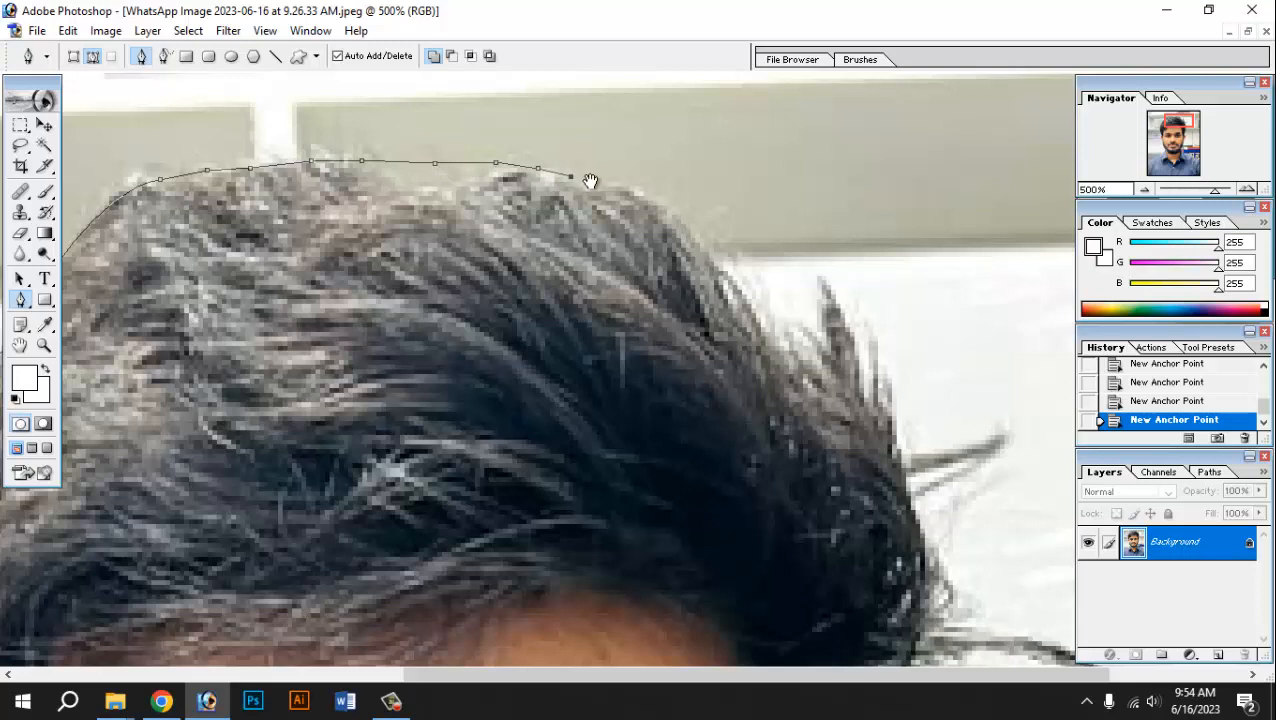
drag(590, 181, 462, 139)
key(ctrl+z)
click(453, 137)
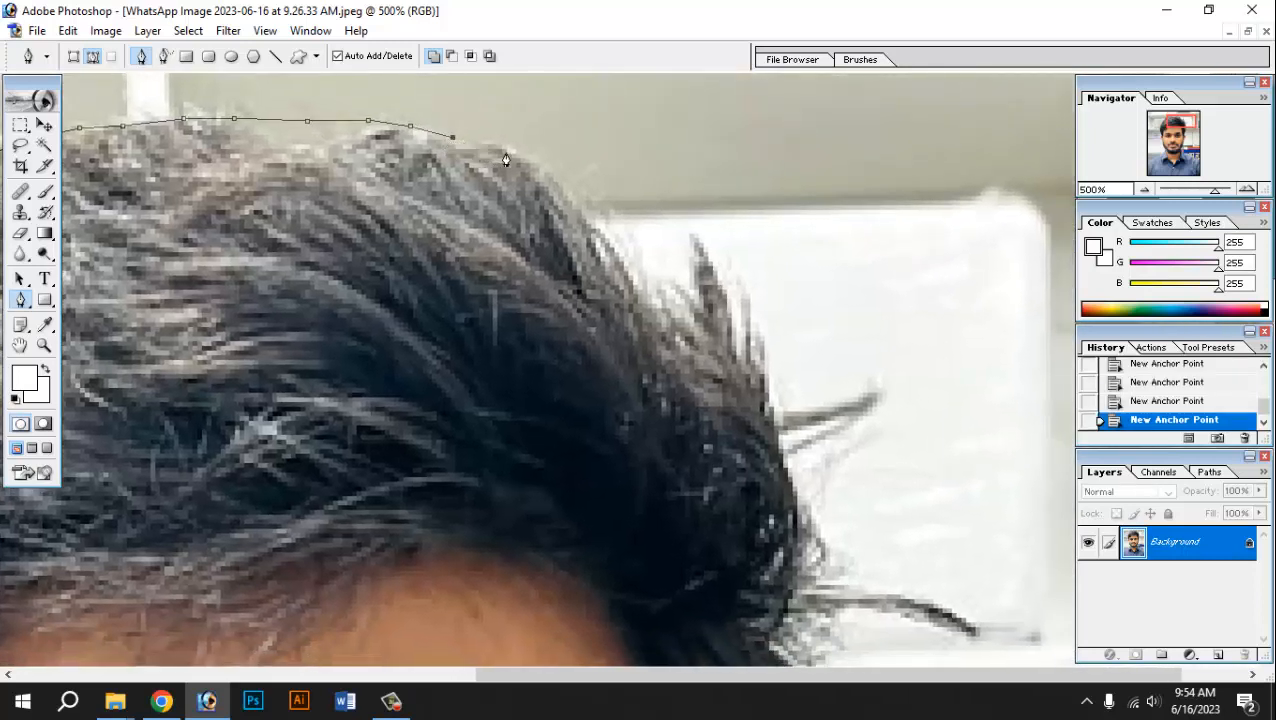
drag(608, 237, 653, 320)
alt+click(609, 237)
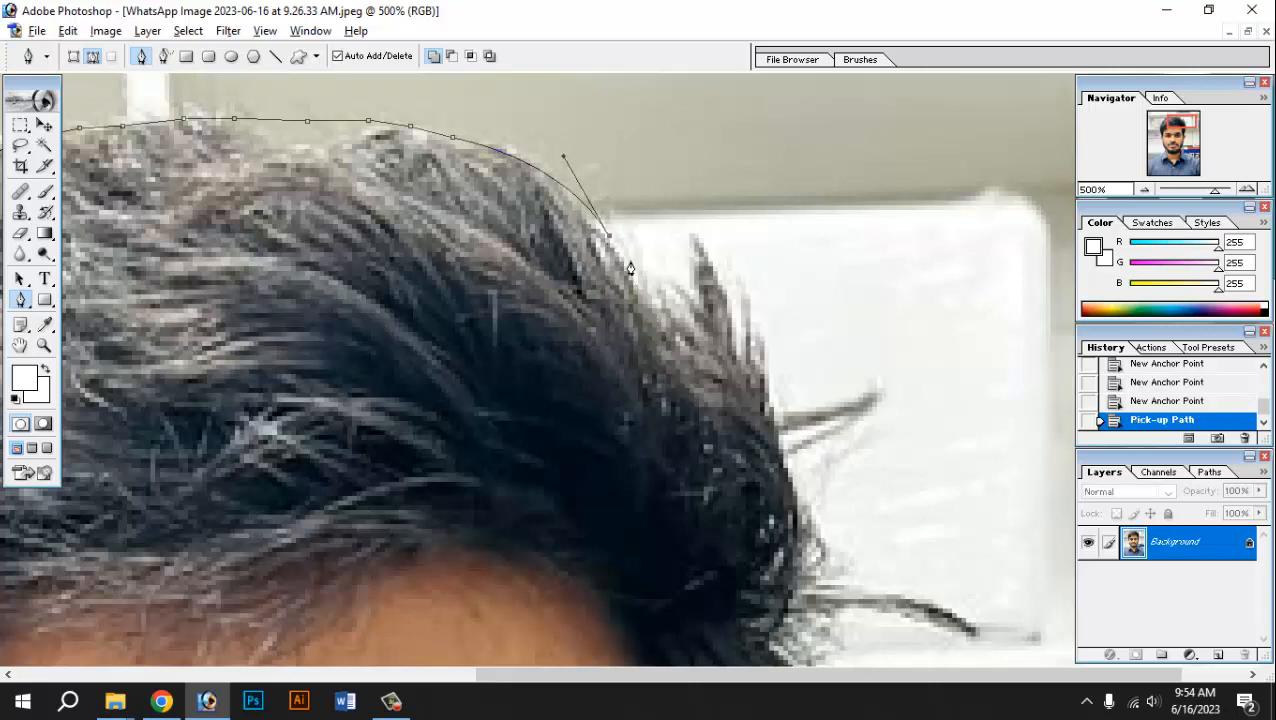
- Trace the path around the spiky hair tuft on the photo's right side with short straight segments
click(649, 273)
click(679, 275)
click(684, 243)
click(700, 249)
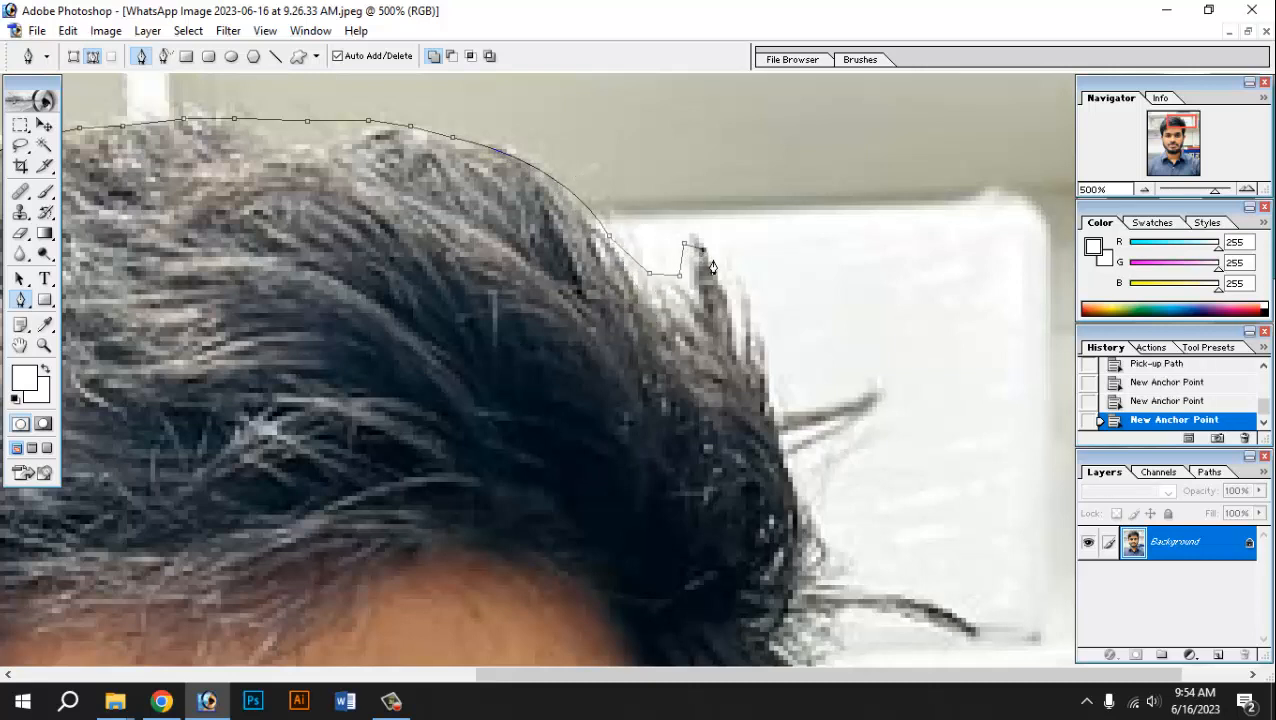
click(730, 276)
click(750, 297)
click(762, 374)
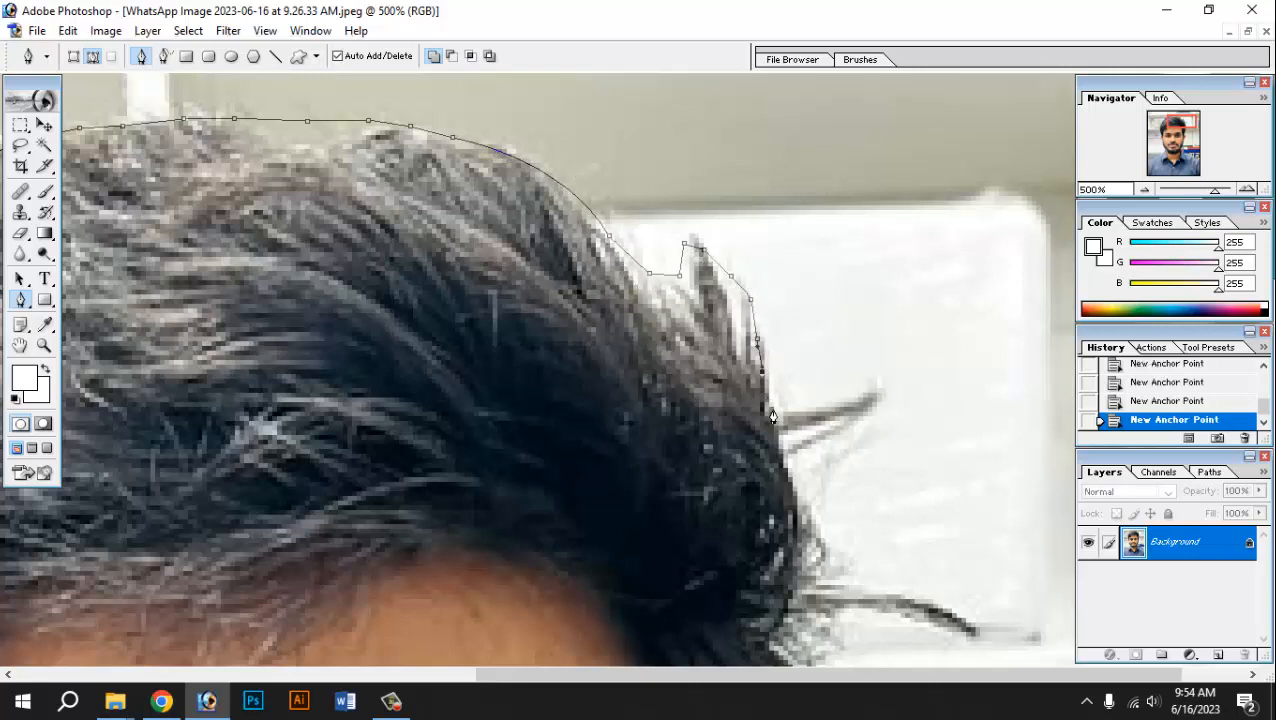
click(774, 413)
- Bring the path down the side hair on the photo's right to the top of the ear, cutting off the stray strands
drag(806, 521, 760, 300)
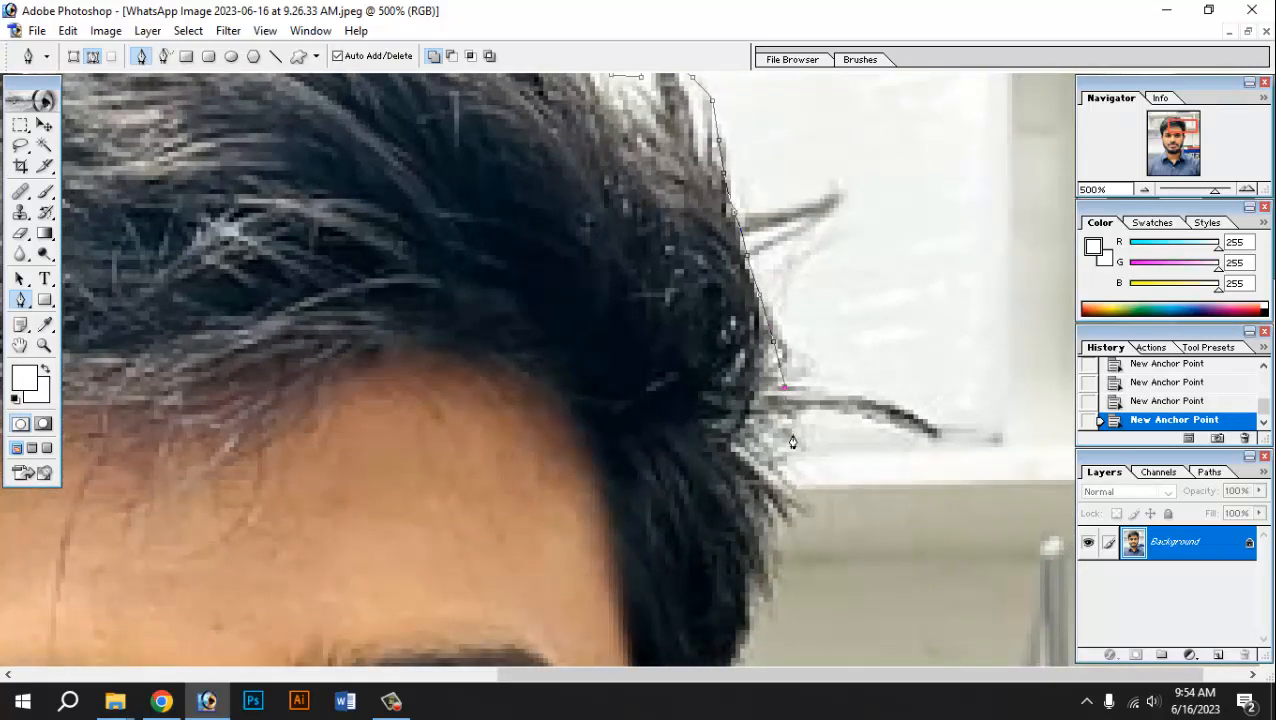
click(797, 472)
drag(797, 474, 825, 196)
click(804, 282)
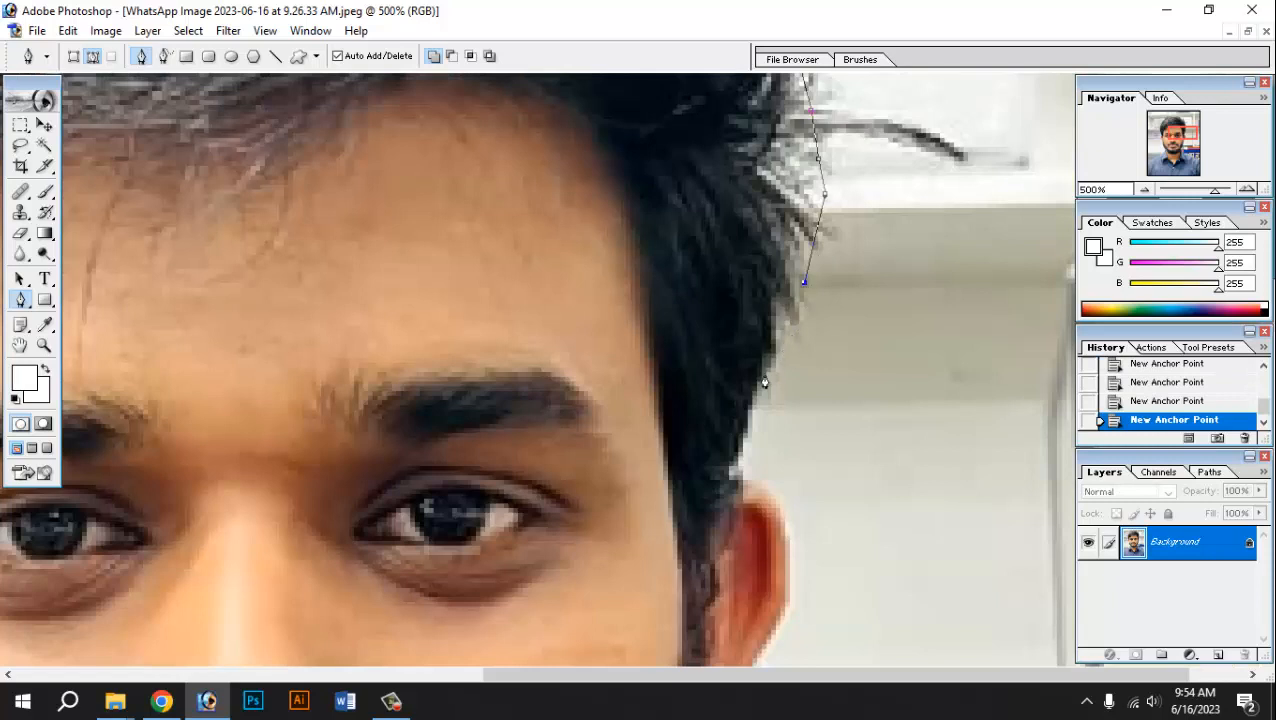
click(764, 380)
scroll(741, 427, down, 1)
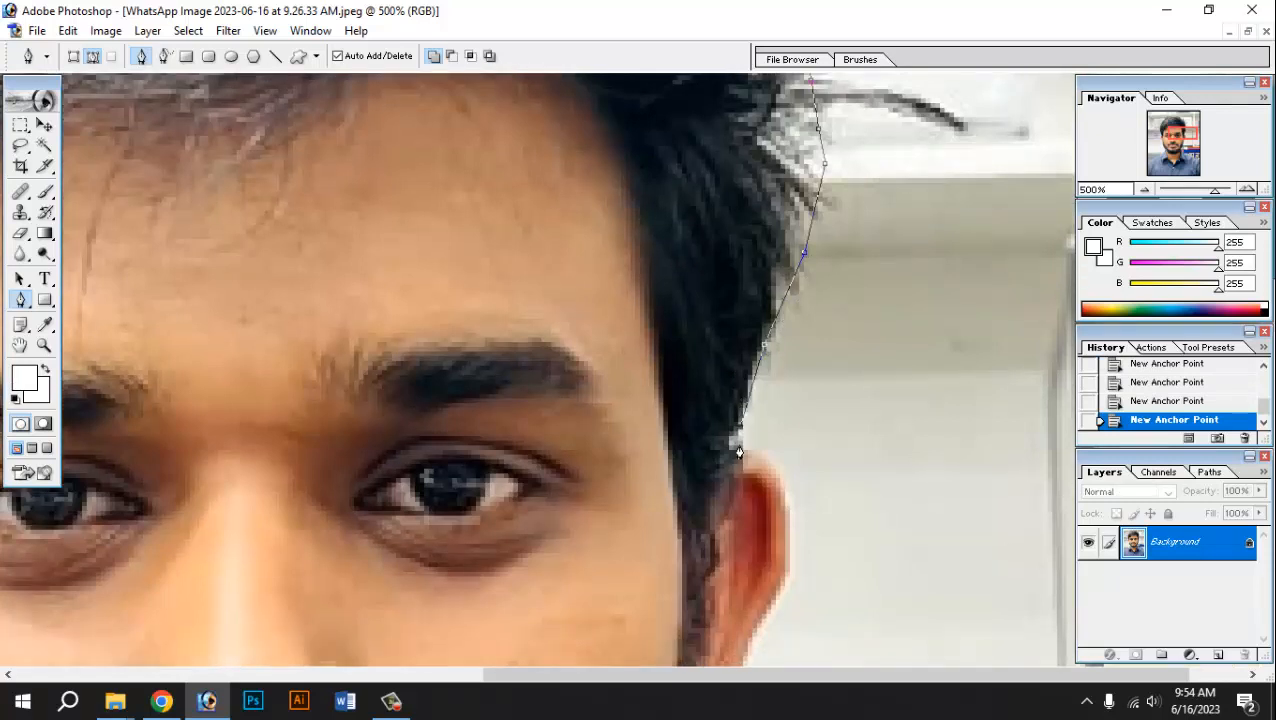
- Trace the path around the ear on the photo's right, from its upper curve down around the earlobe to the beard
scroll(738, 453, down, 5)
drag(789, 300, 778, 382)
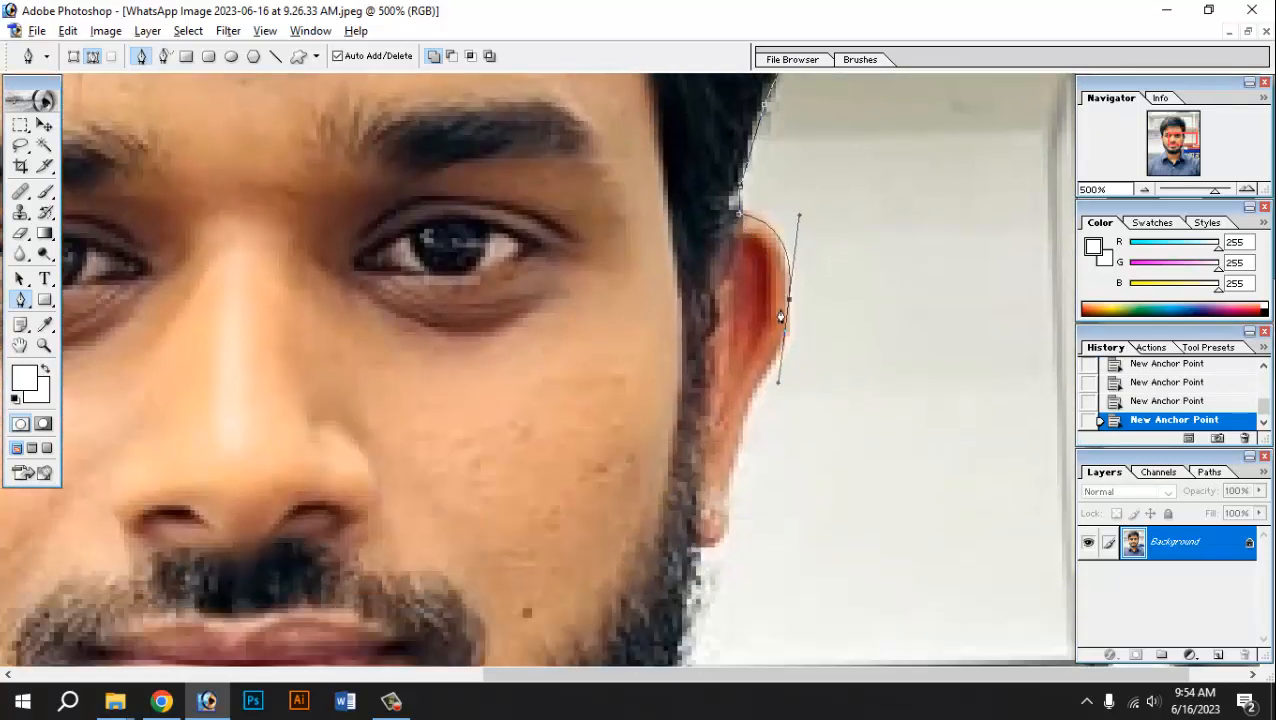
click(786, 326)
click(766, 360)
scroll(750, 362, down, 1)
click(742, 363)
scroll(736, 358, down, 2)
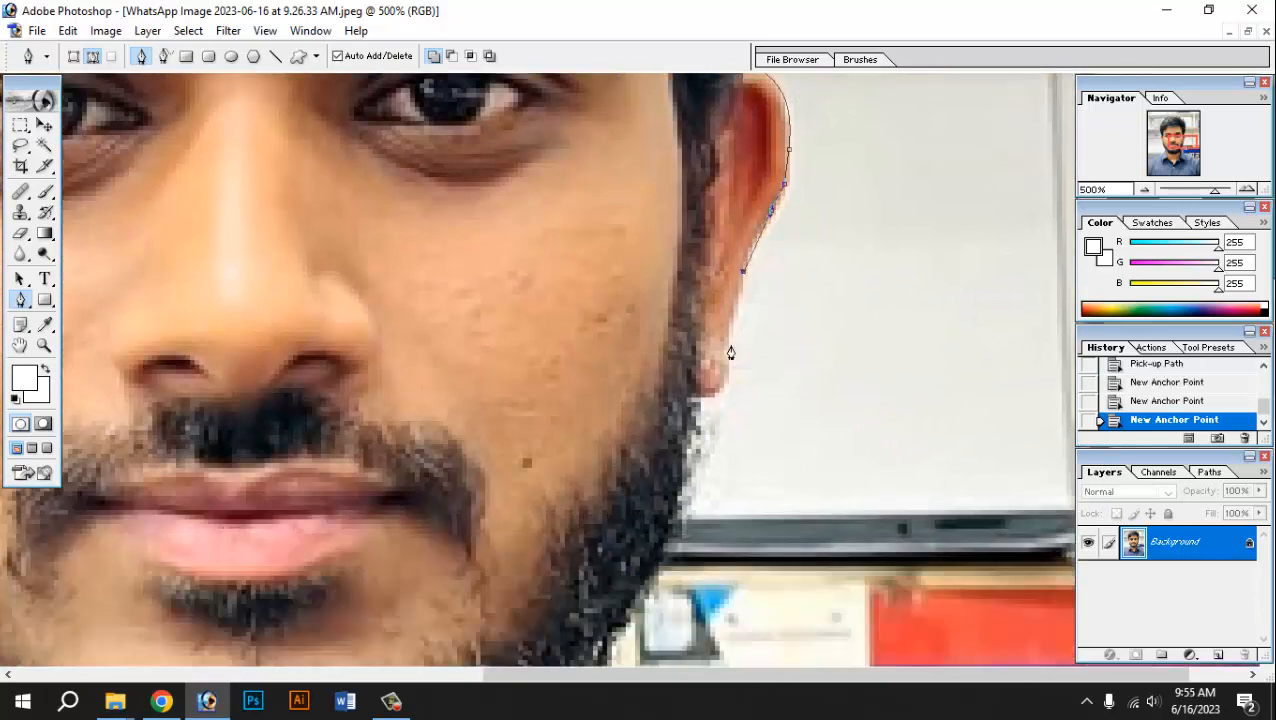
click(731, 347)
scroll(731, 335, down, 3)
drag(699, 306, 672, 305)
click(700, 309)
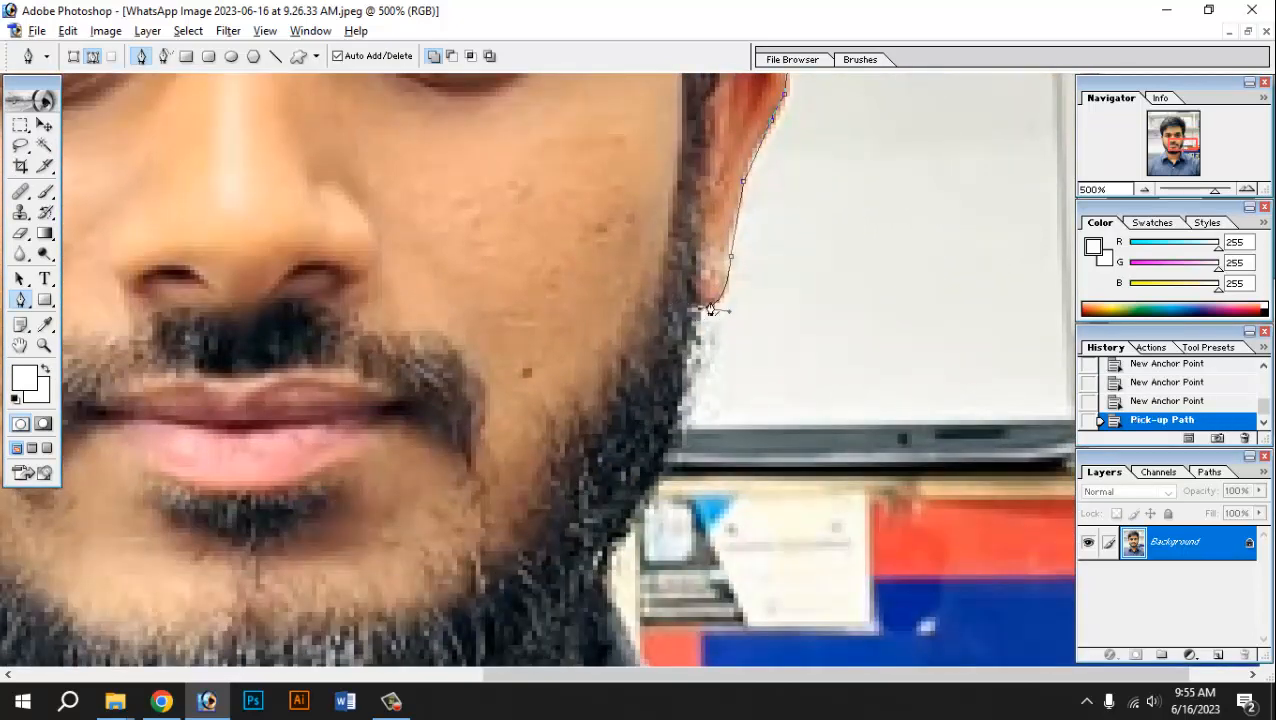
- Continue the path down the beard's edge on the photo's right and along the outer edge of the shirt collar to the shoulder
scroll(692, 318, down, 3)
click(612, 387)
click(603, 410)
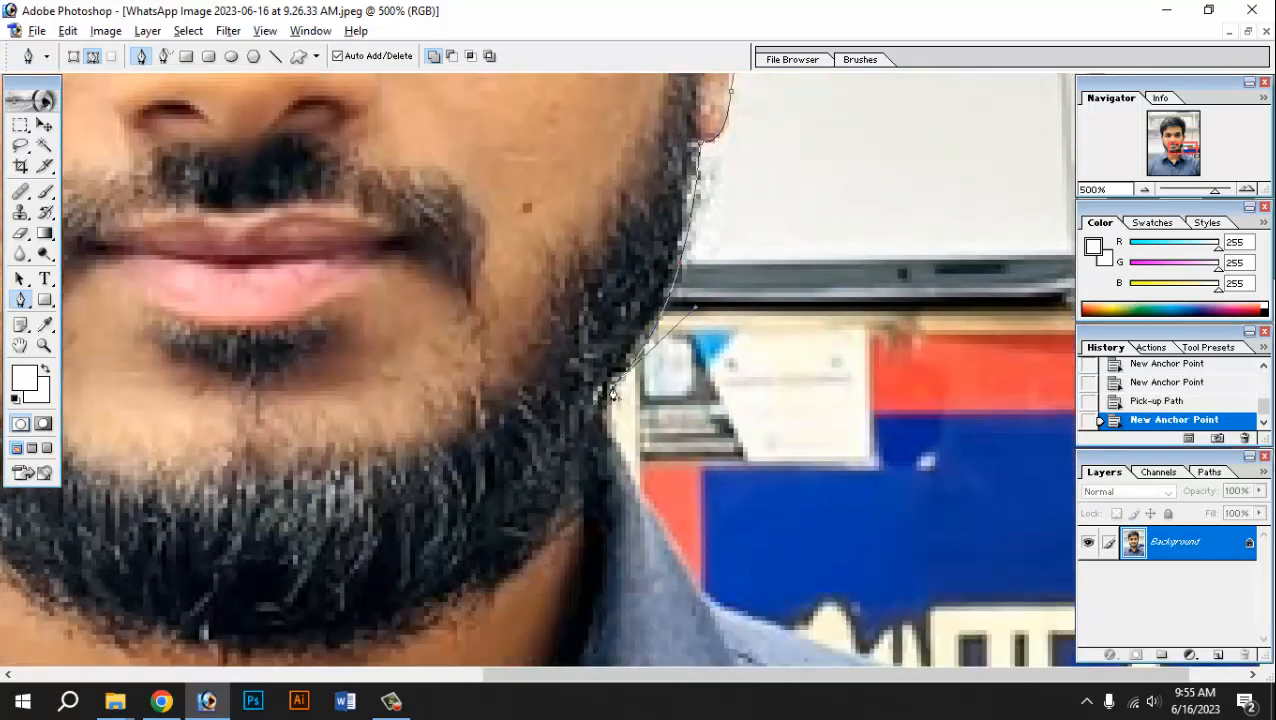
click(605, 415)
scroll(640, 459, down, 3)
click(659, 428)
click(688, 482)
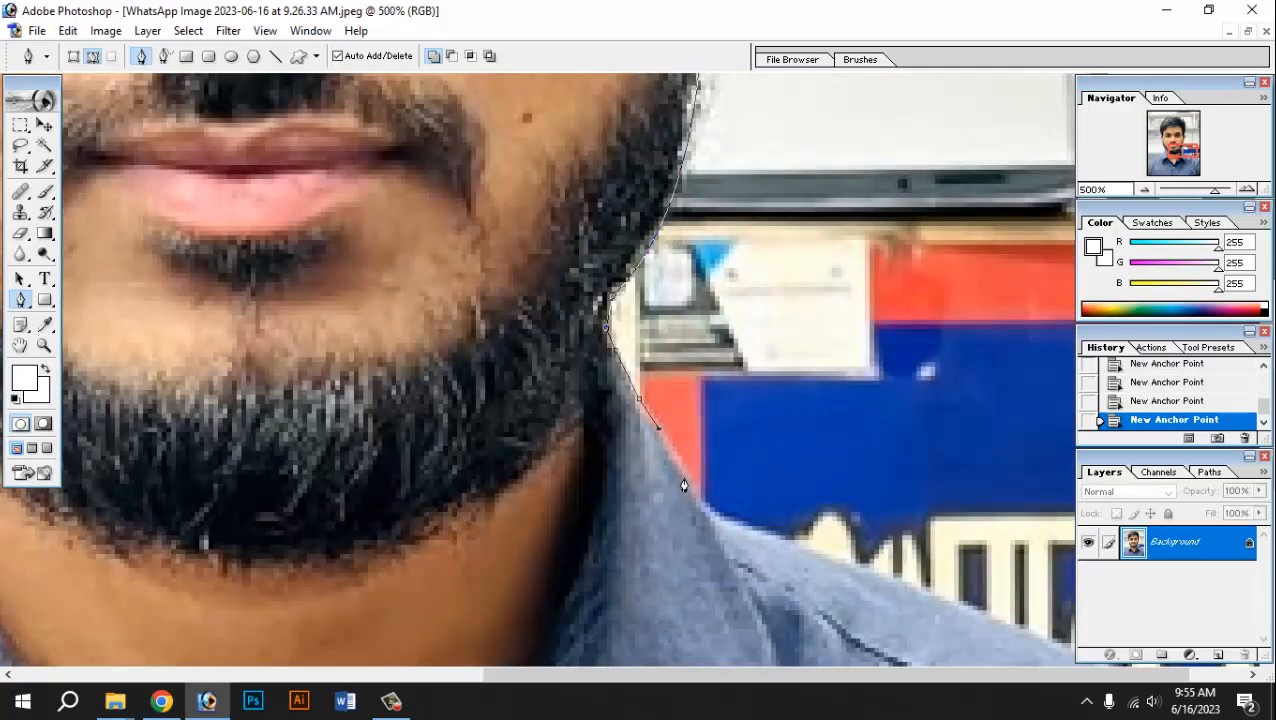
click(698, 502)
- Extend the path along the shoulder on the photo's right until it passes just outside the edge of the image
scroll(715, 502, down, 2)
key(Tab)
key(ctrl+minus)
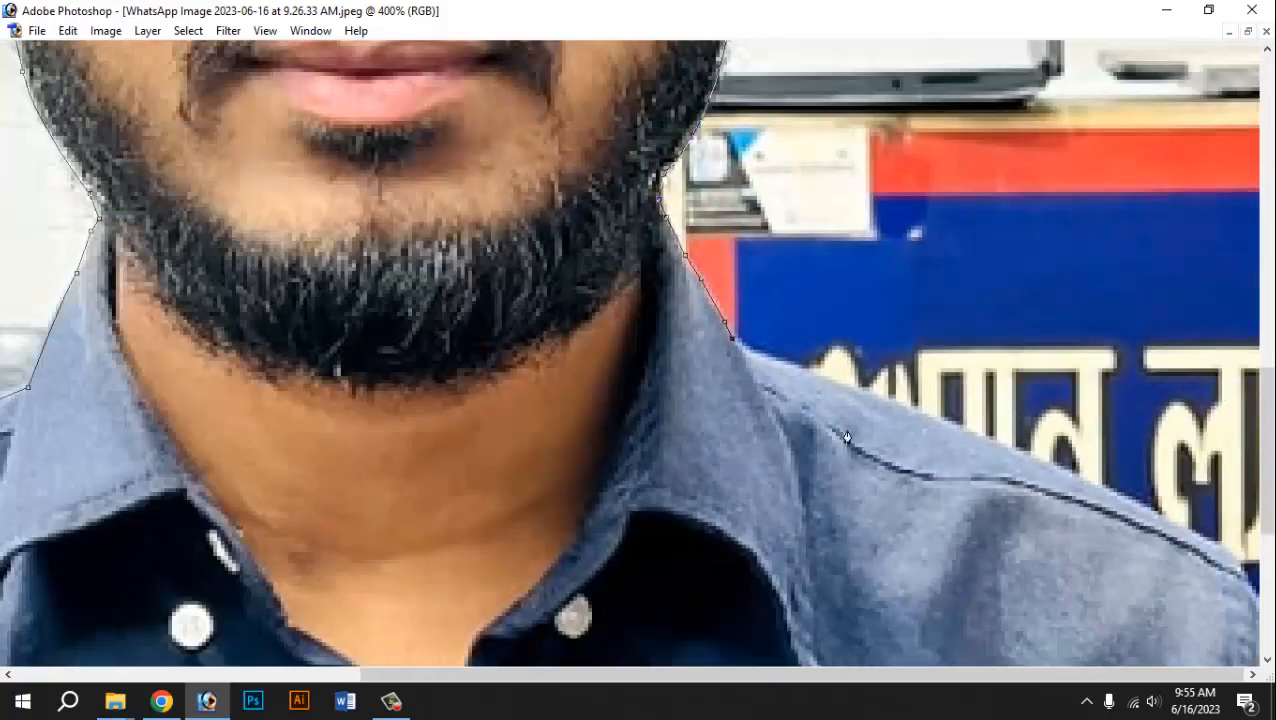
click(928, 421)
click(1163, 522)
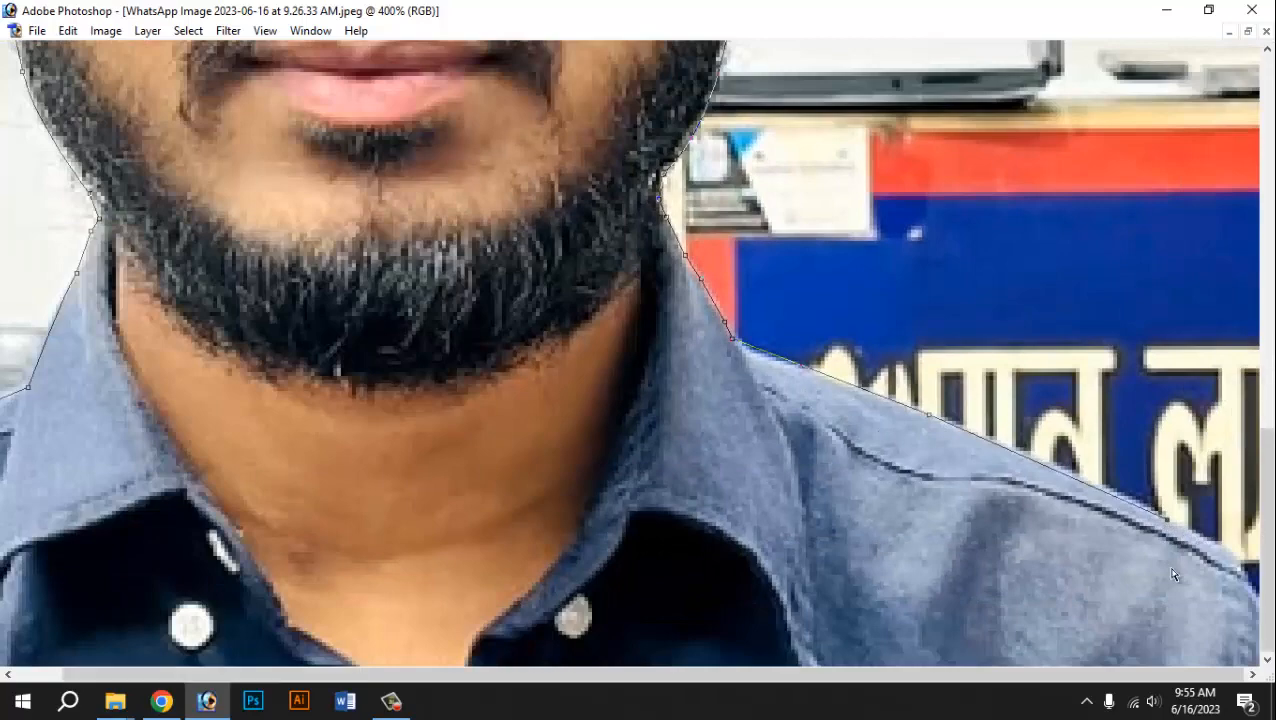
key(ctrl+minus)
key(ctrl+minus)
key(ctrl+minus)
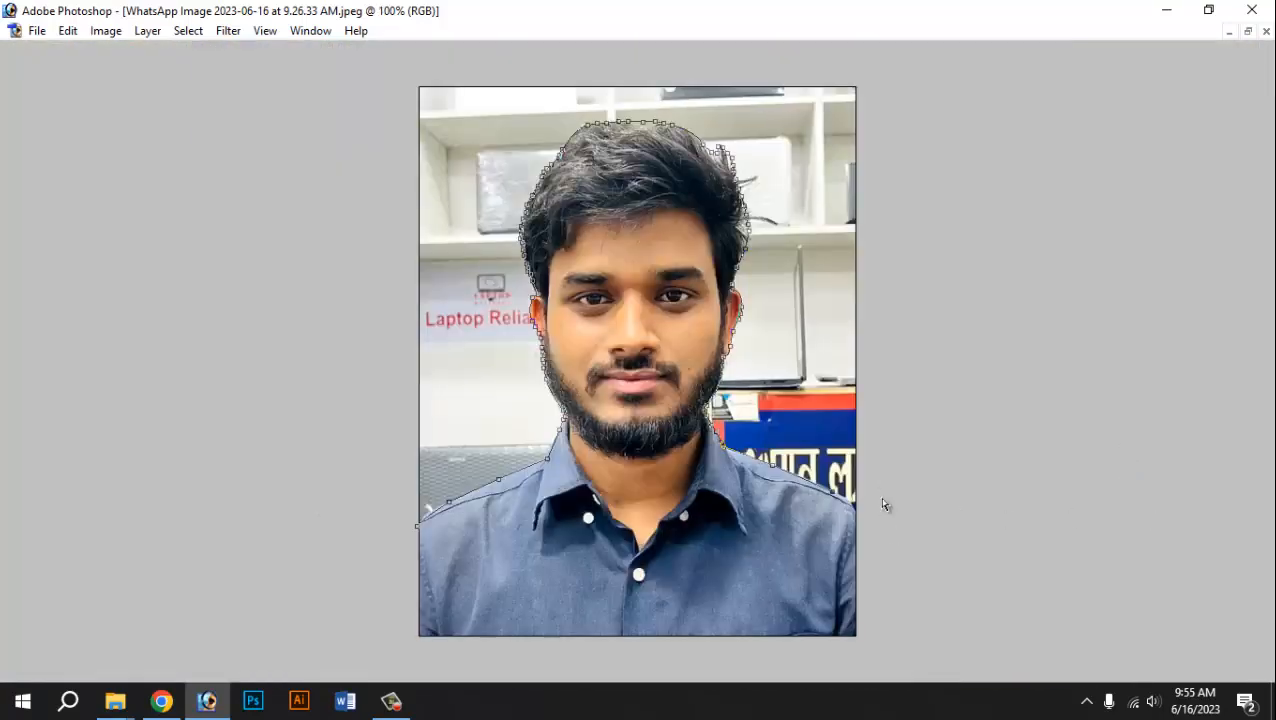
key(ctrl+plus)
scroll(880, 565, down, 4)
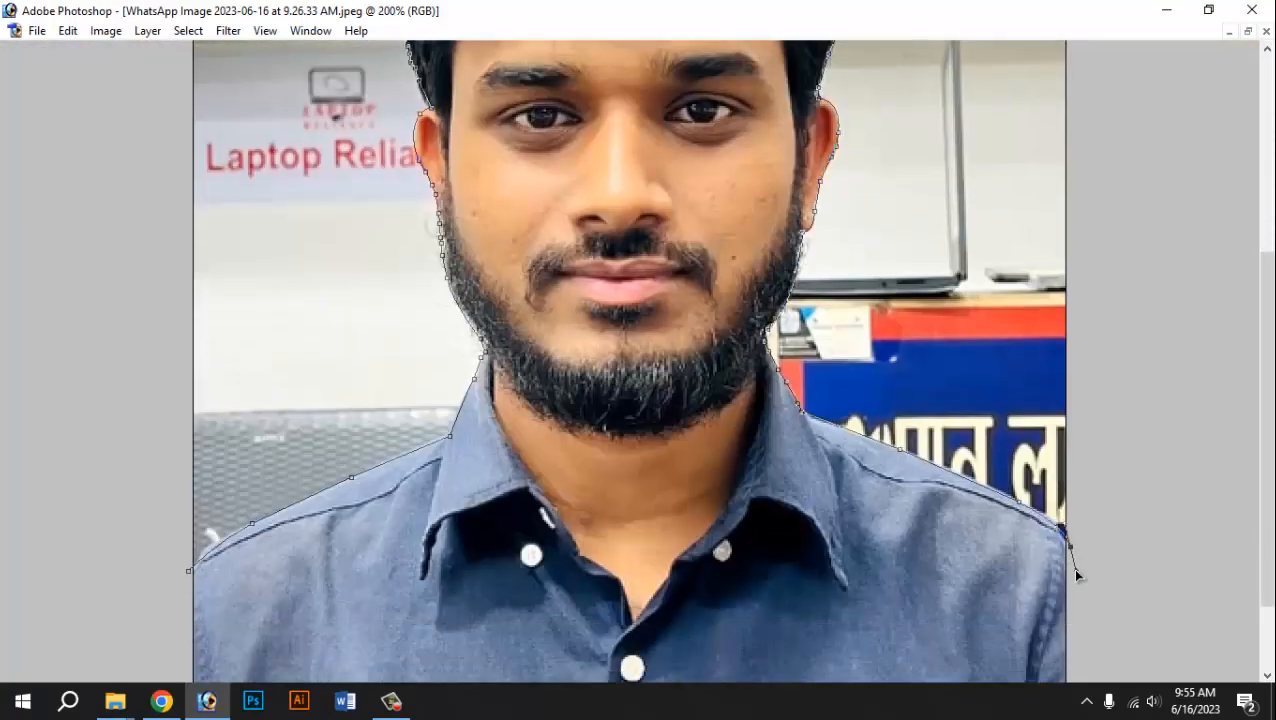
- Run the path around the outside of the canvas above the head and close it at its starting point by the opposite shoulder
key(ctrl+minus)
key(ctrl+minus)
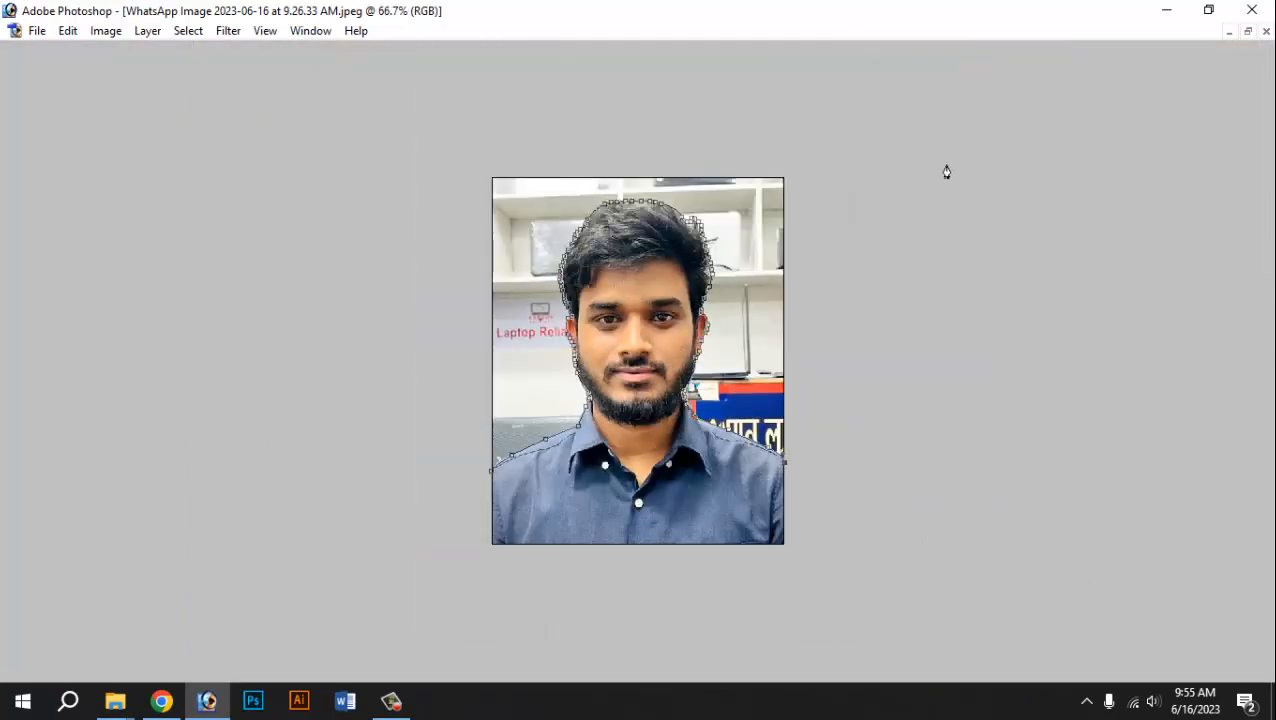
click(866, 128)
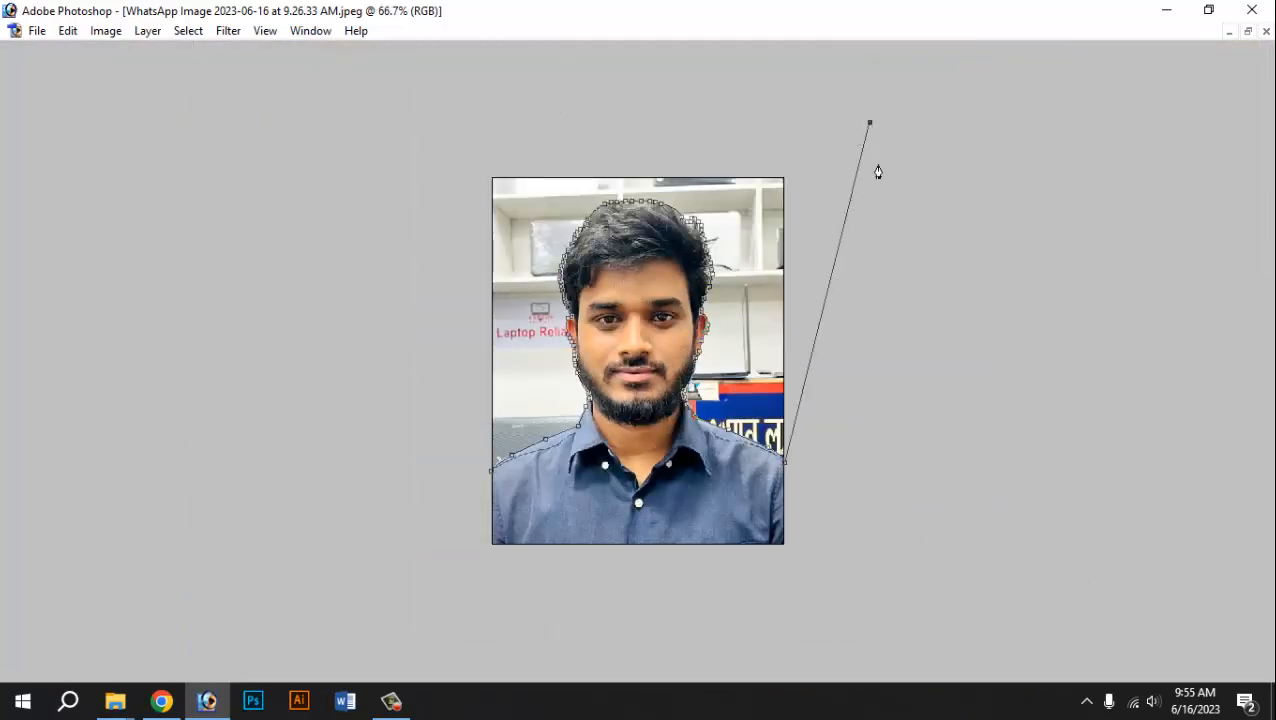
click(522, 110)
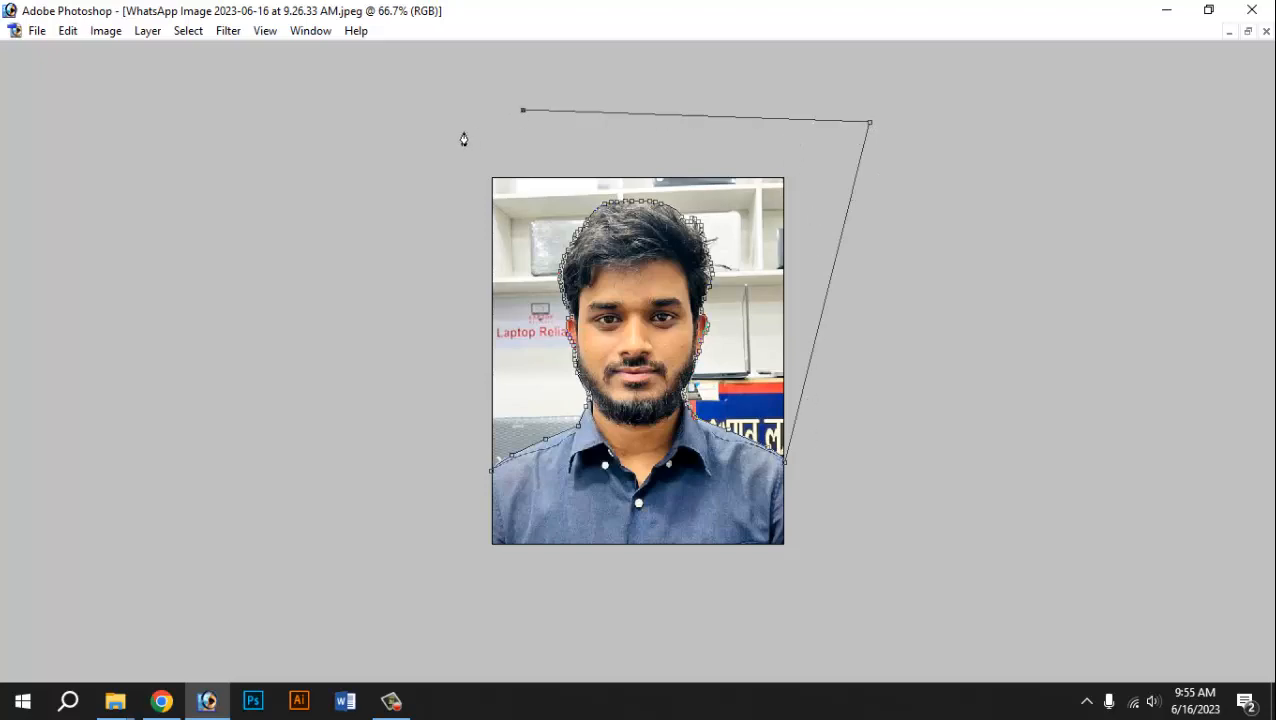
click(427, 381)
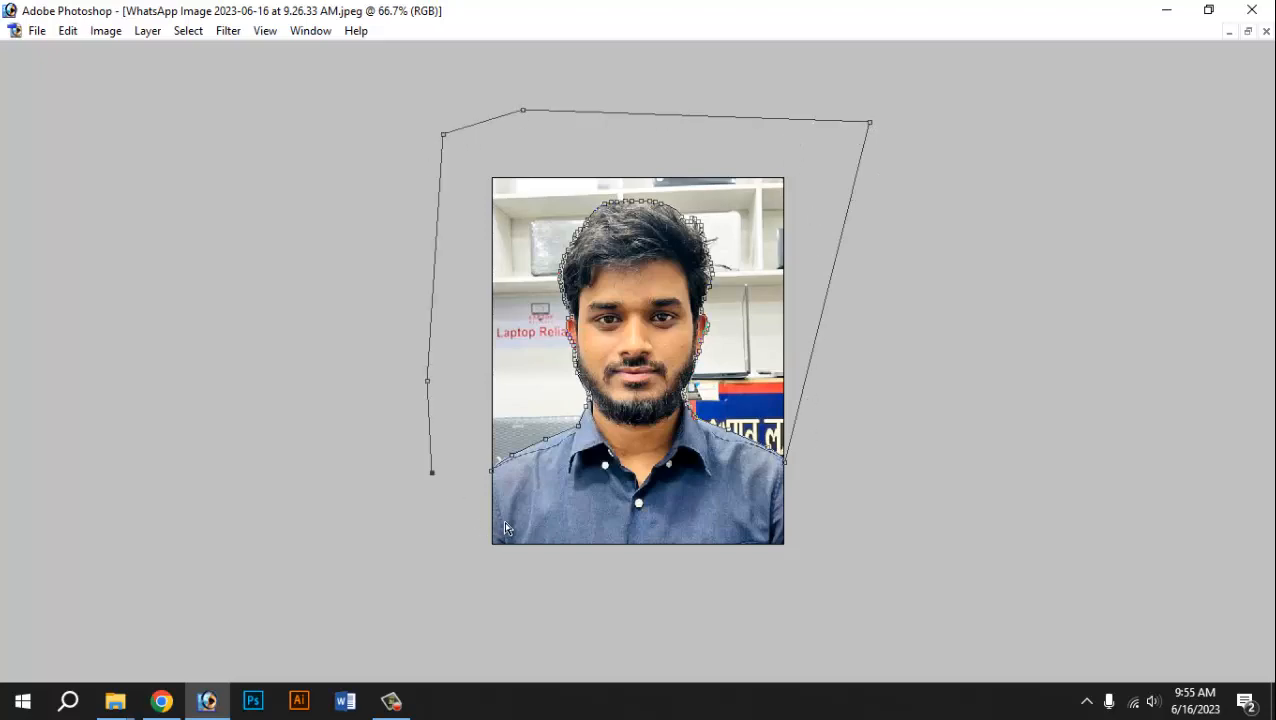
key(ctrl+plus)
key(ctrl+plus)
scroll(325, 548, down, 2)
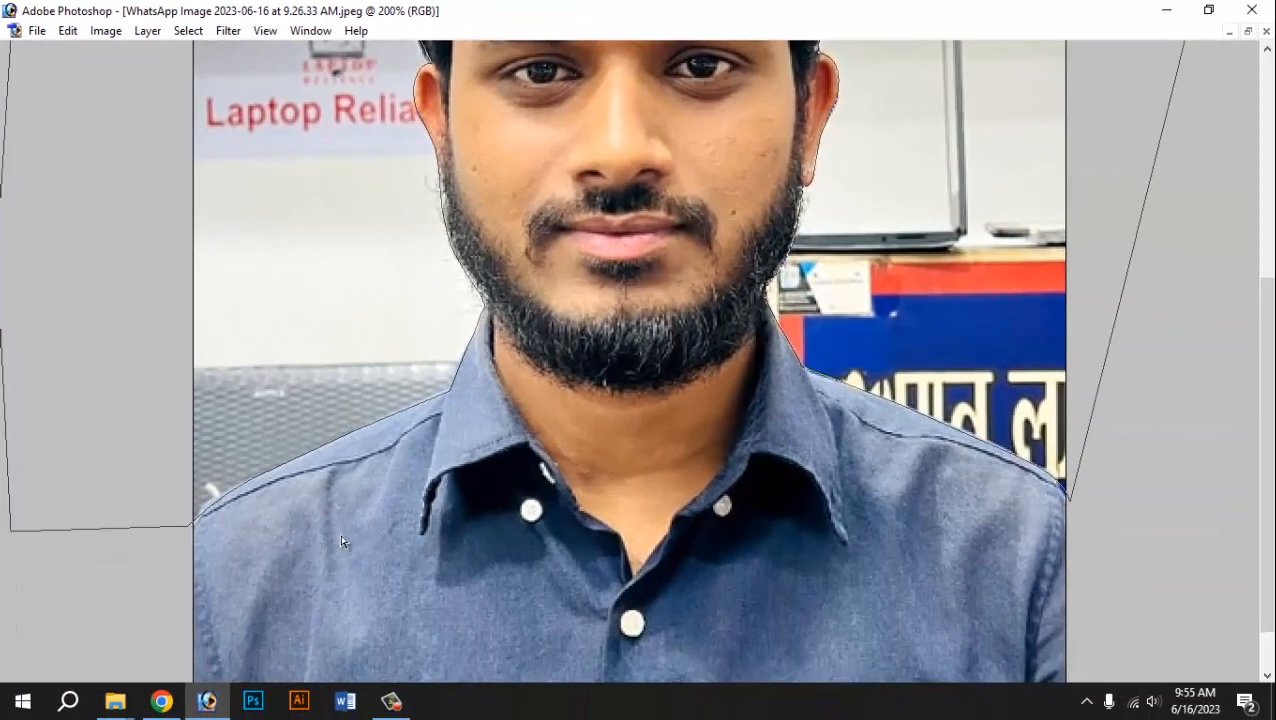
- Turn the closed path into a new anti-aliased selection with a feather radius of 0 pixels
key(ctrl+minus)
key(ctrl+minus)
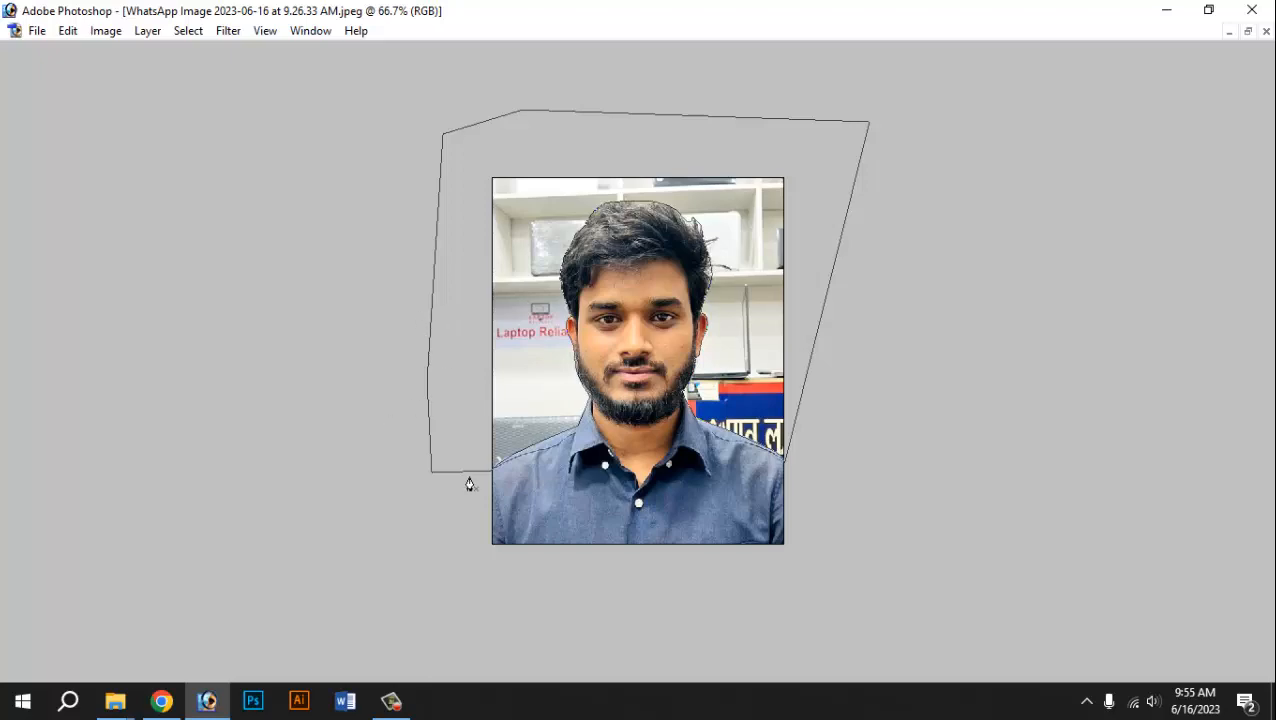
key(ctrl+plus)
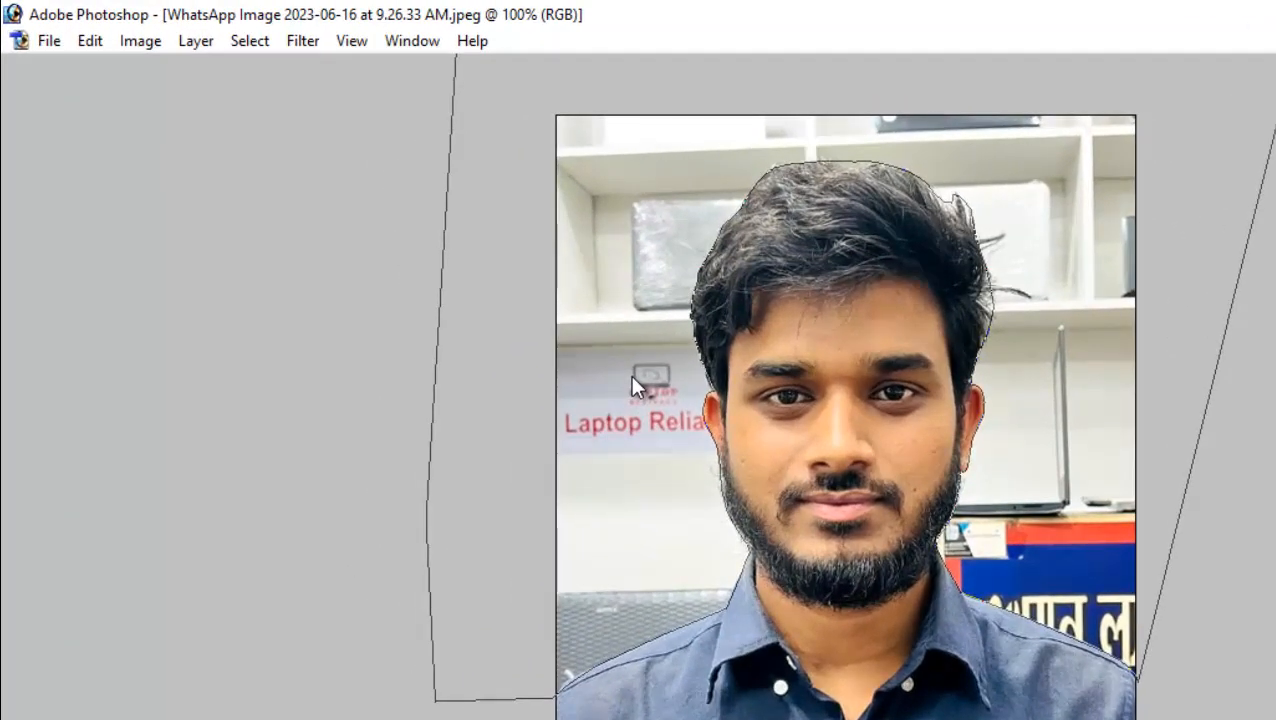
right_click(476, 287)
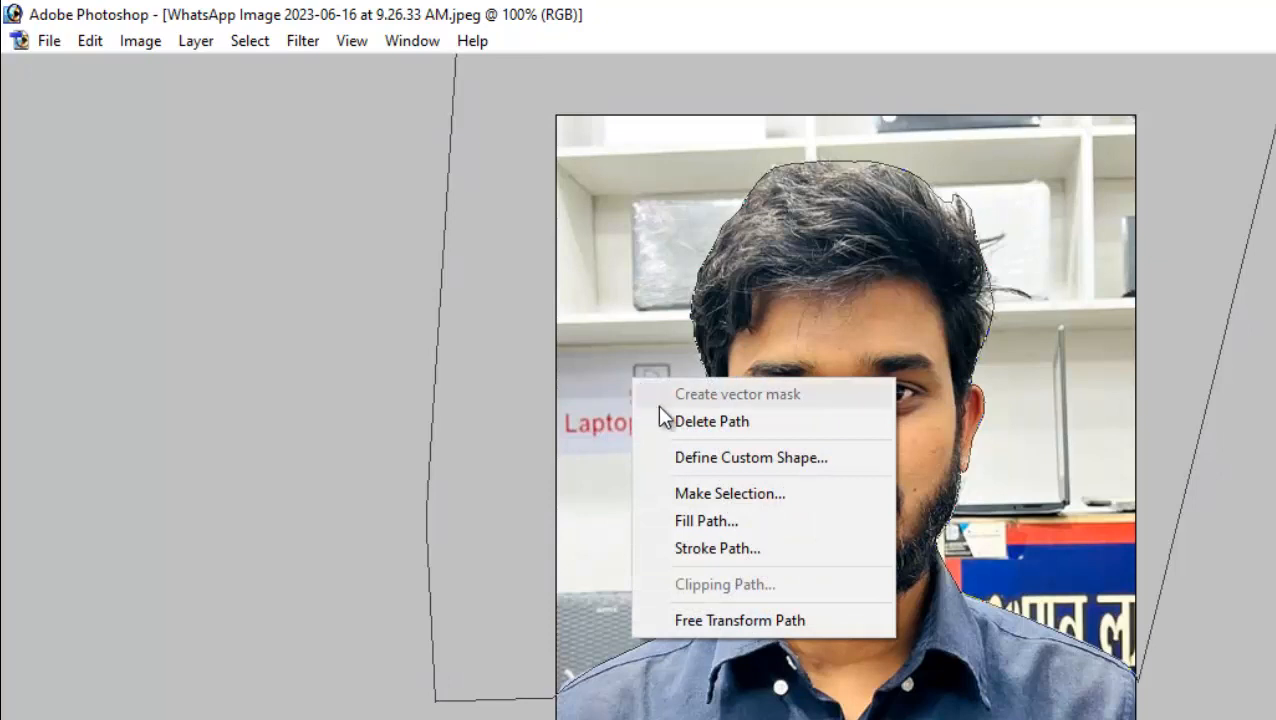
click(737, 497)
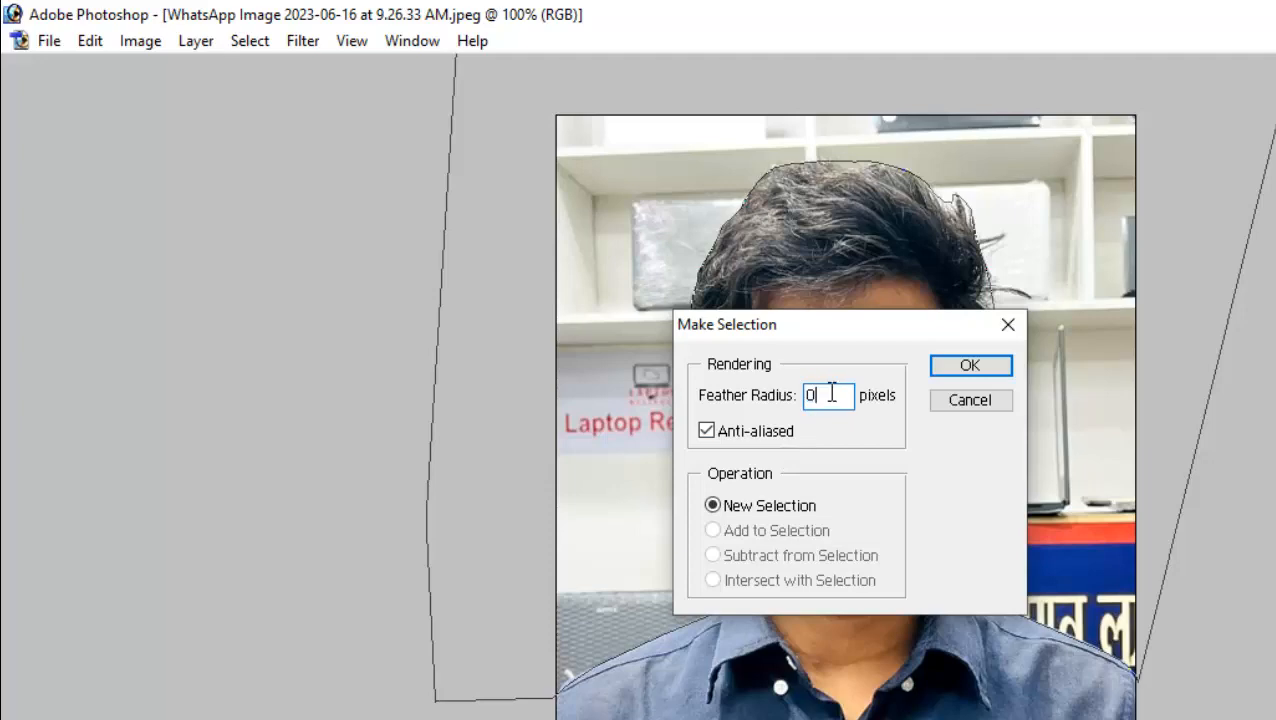
drag(831, 393, 785, 398)
click(968, 366)
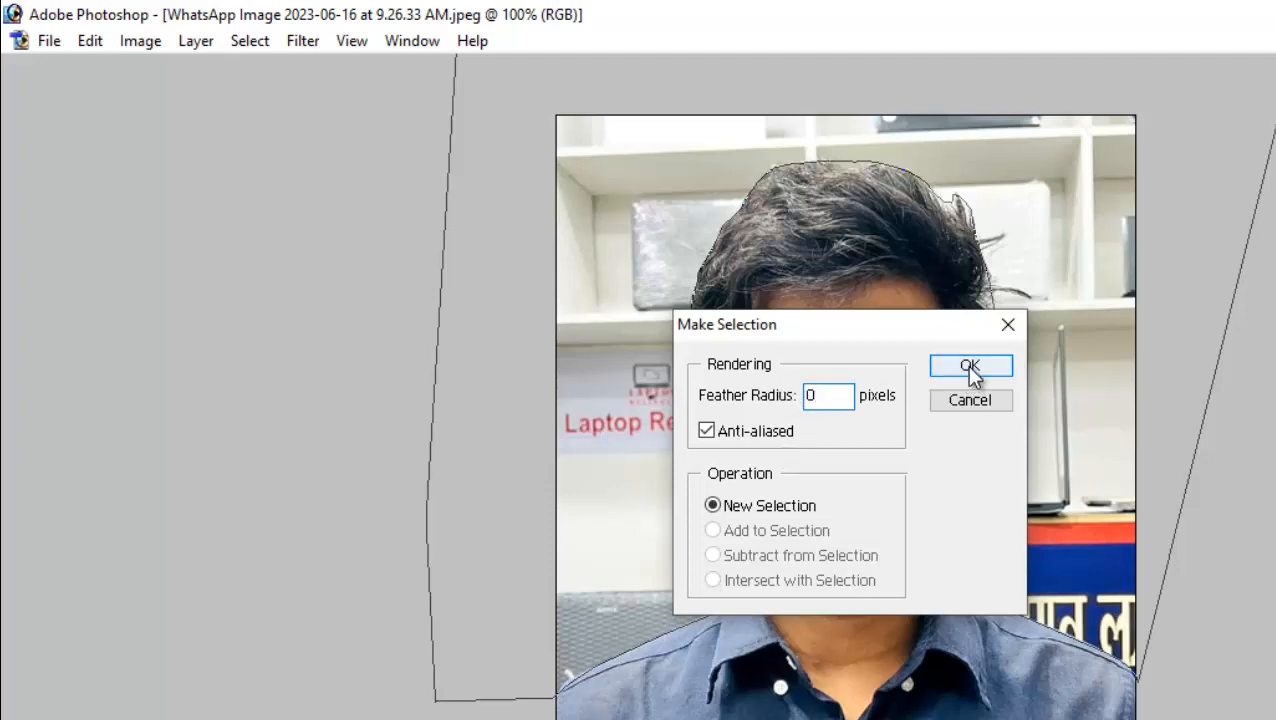
click(970, 366)
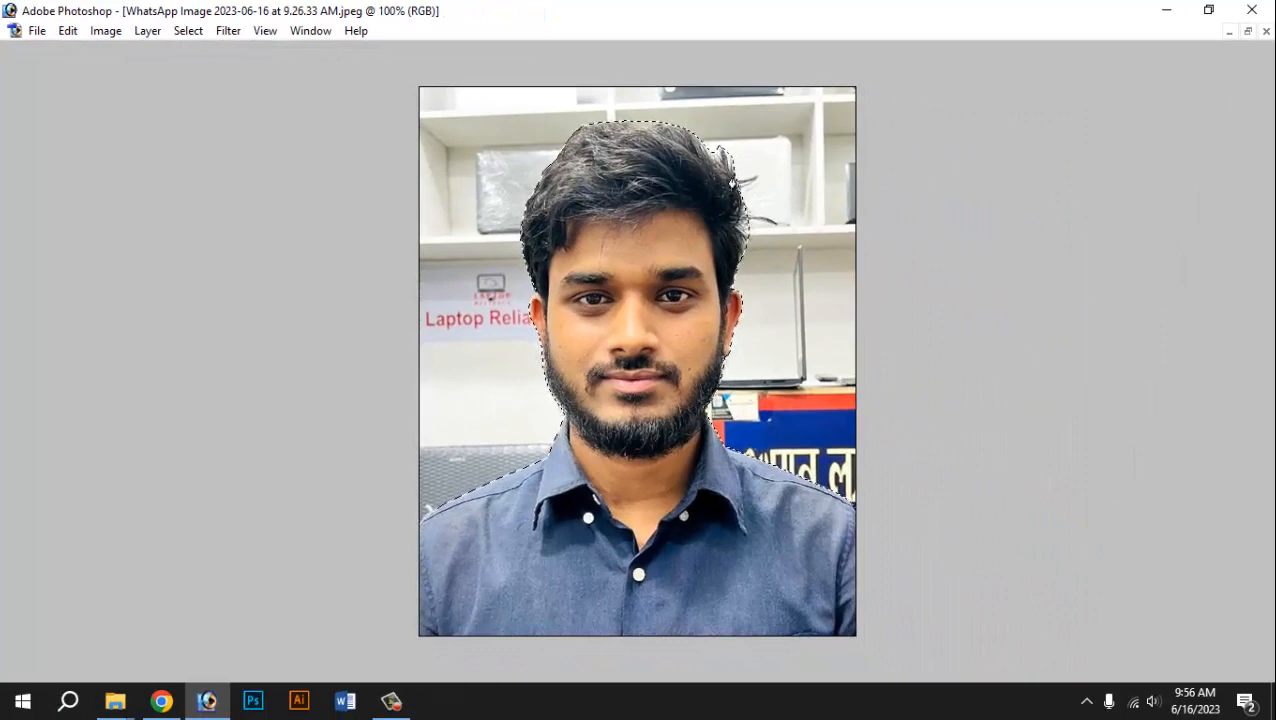
- Set the foreground color to pure white, FFFFFF
key(Tab)
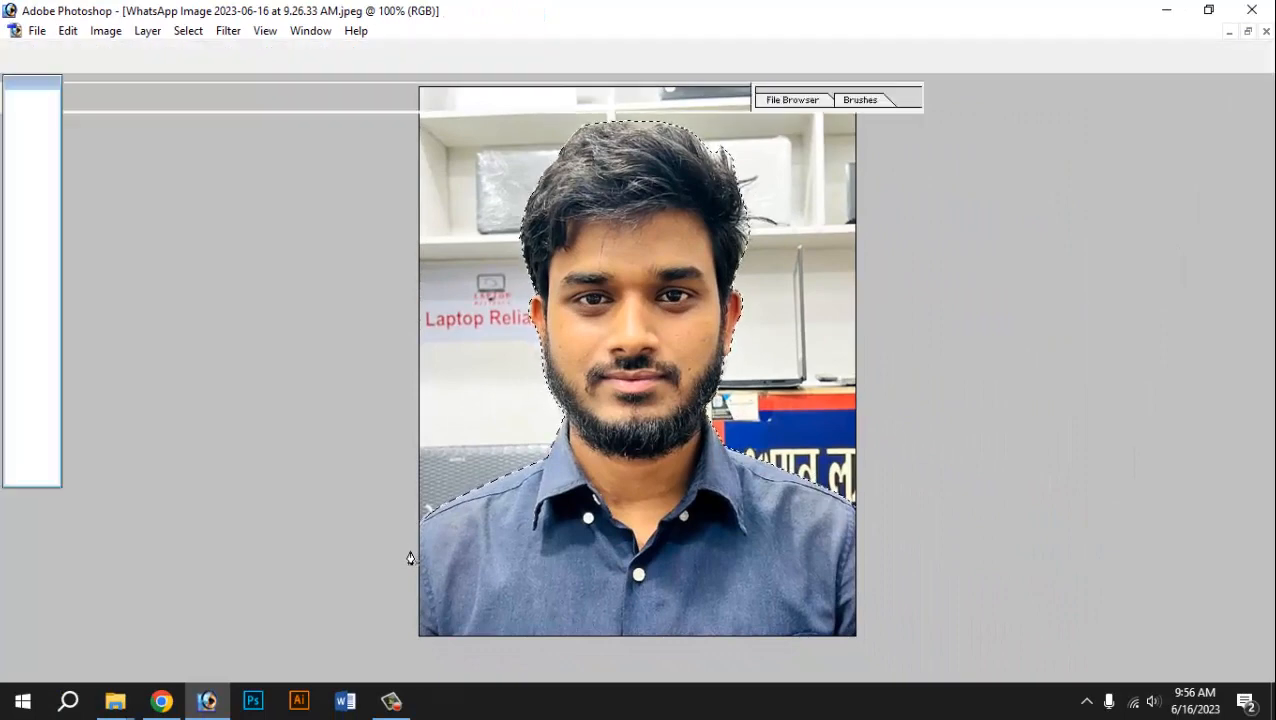
key(Tab)
key(Tab)
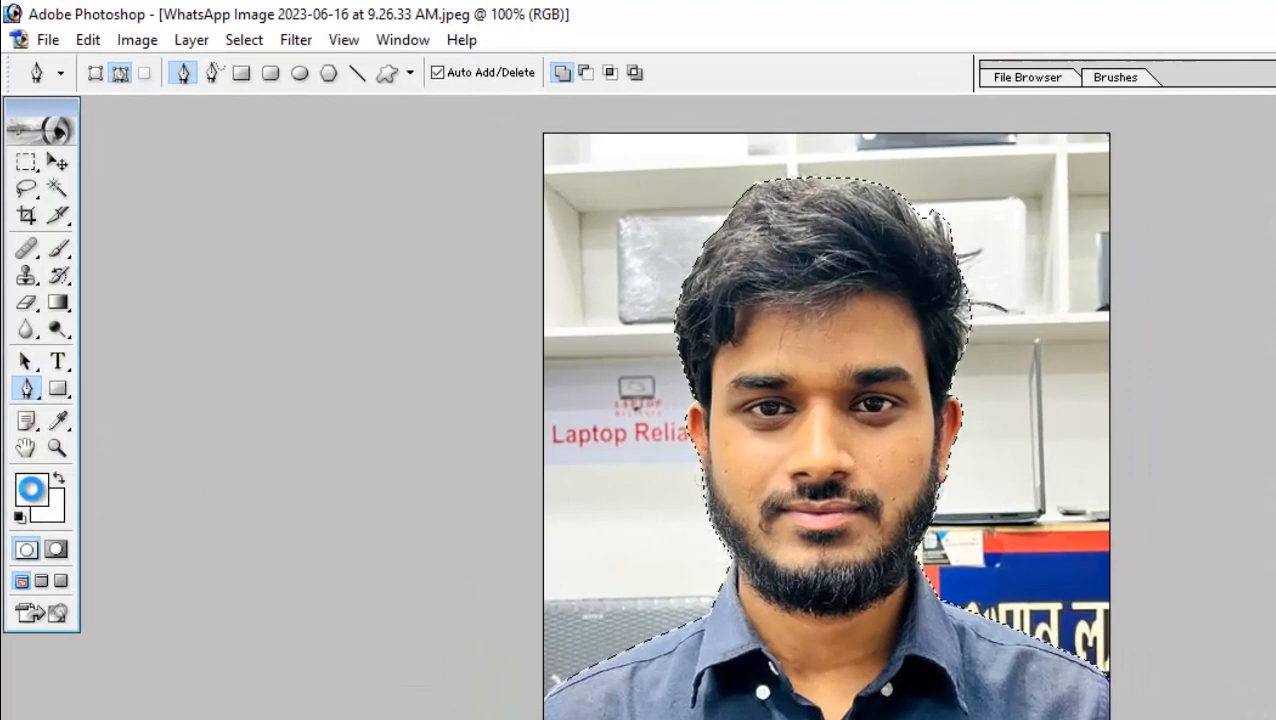
click(31, 438)
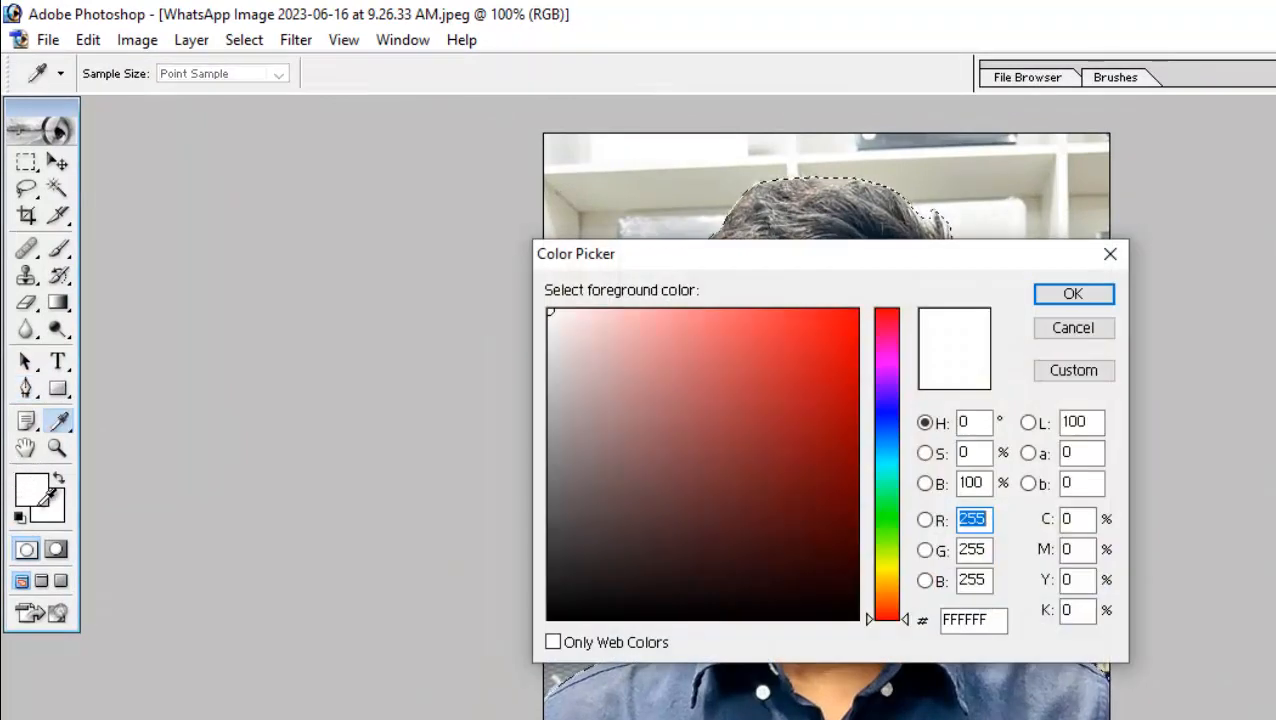
drag(611, 347, 527, 287)
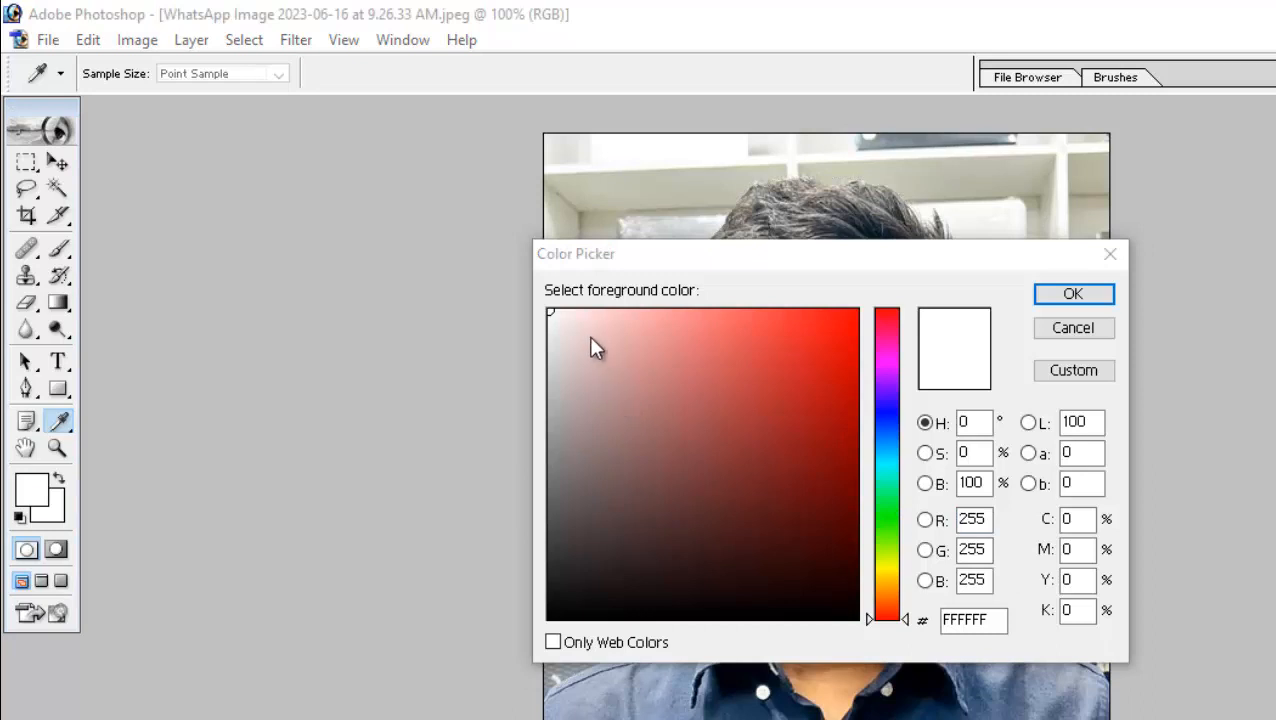
click(541, 293)
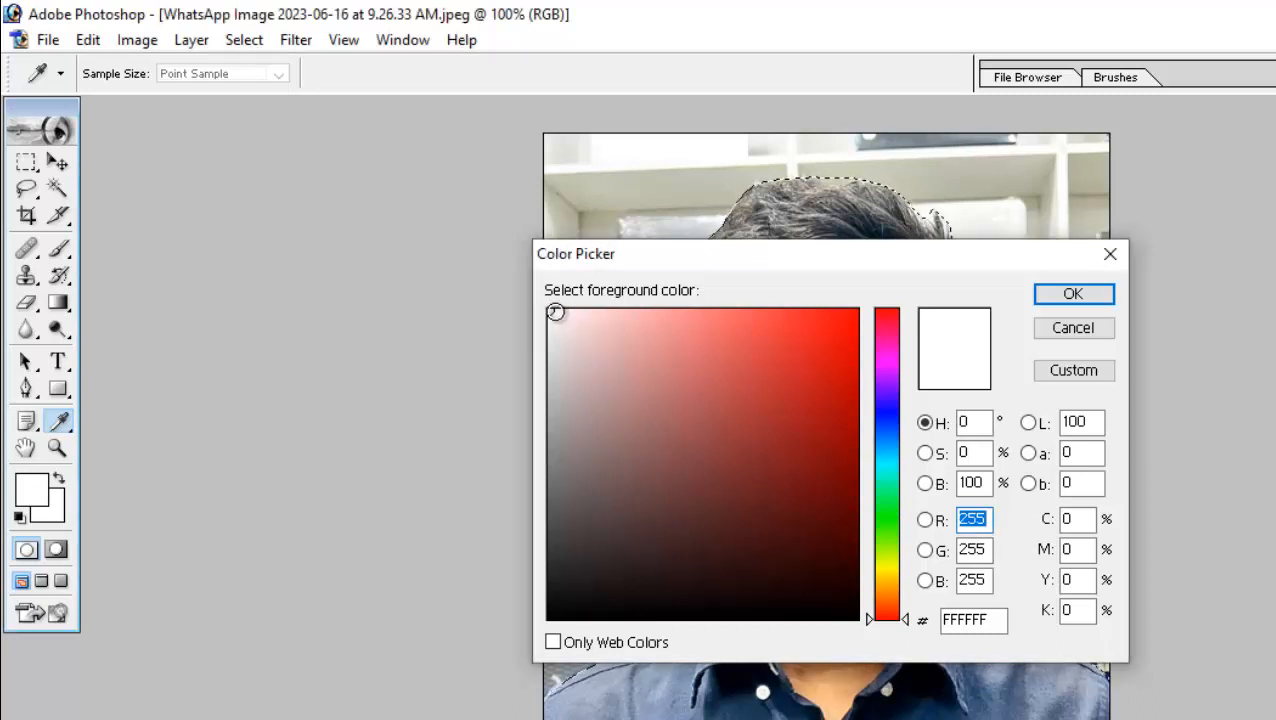
drag(555, 312, 541, 302)
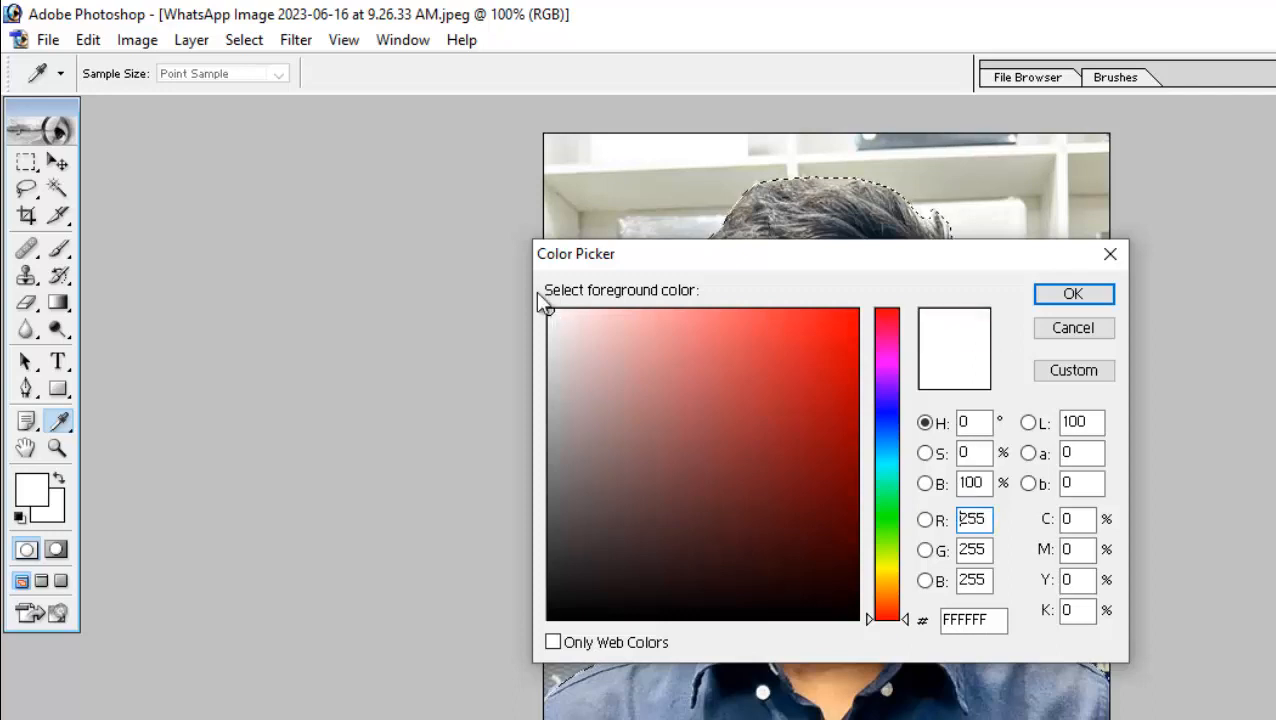
click(1078, 298)
key(p)
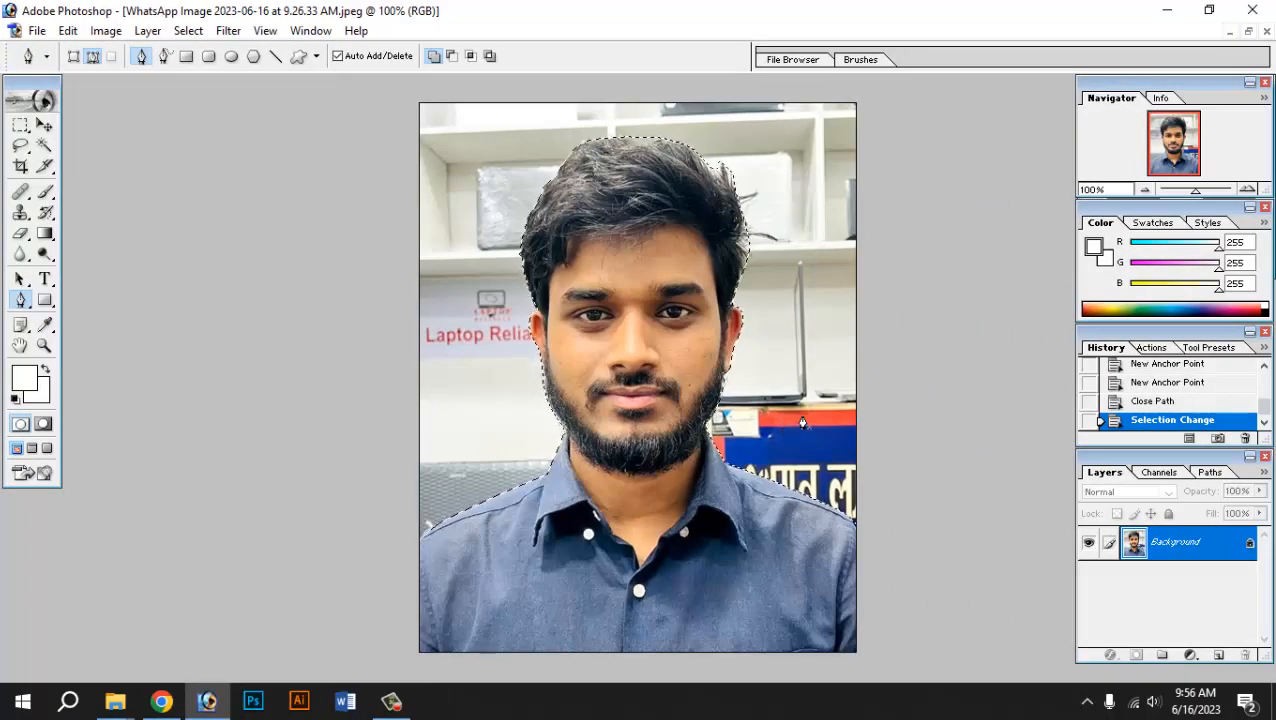
- Clear the selected background around the man to white and inspect the cut-out edge along the hair
key(Delete)
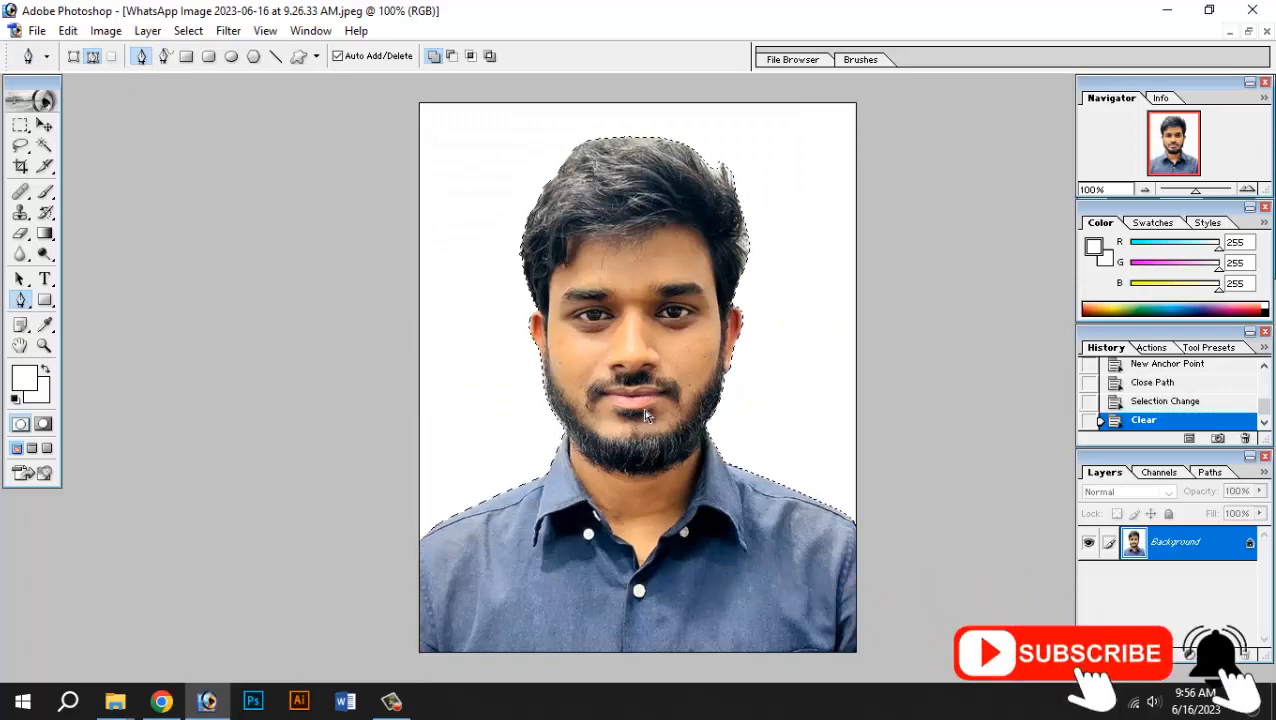
key(ctrl+plus)
key(ctrl+plus)
scroll(910, 150, up, 8)
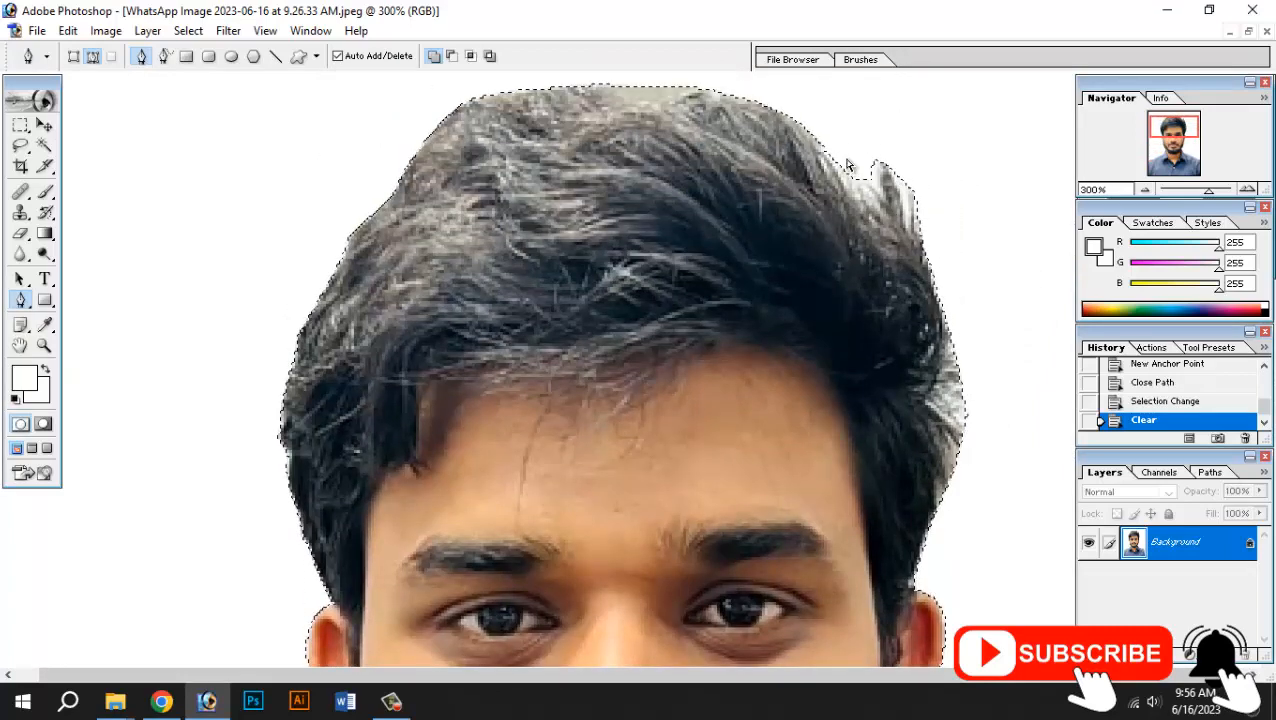
key(ctrl+minus)
key(ctrl+minus)
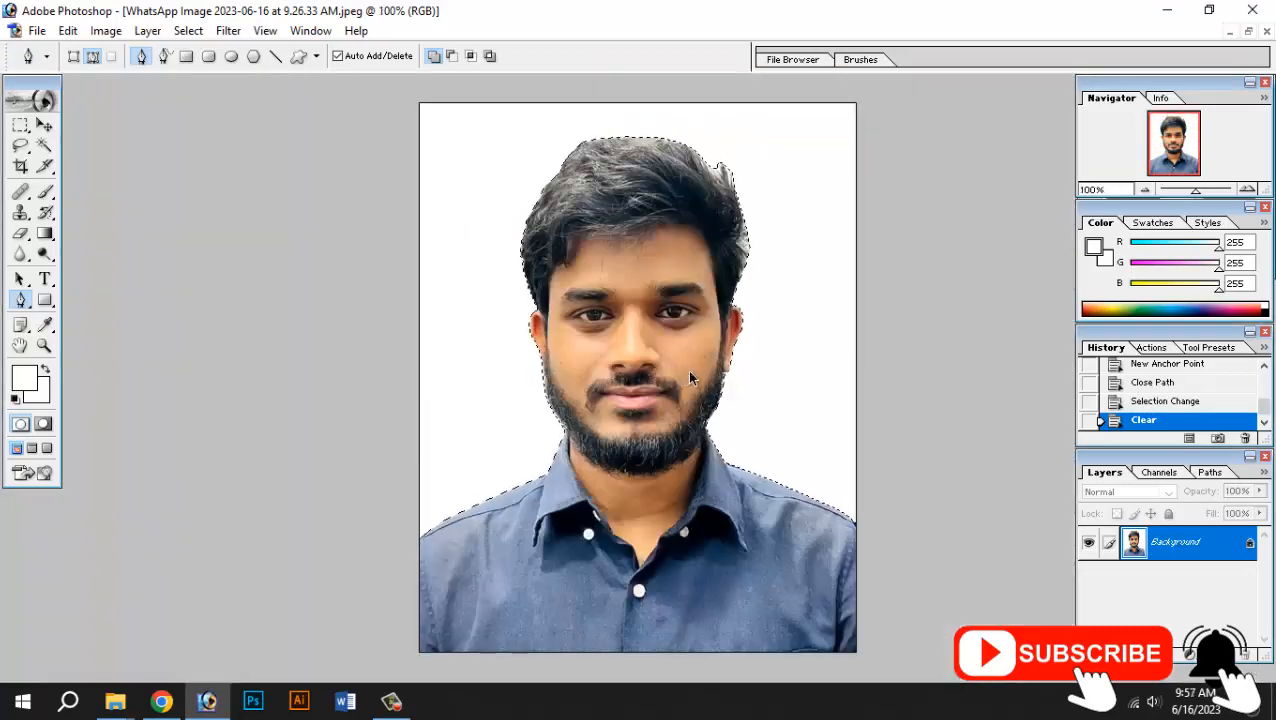
- Feather the background selection by 1 pixel and fill it with white several times to soften the cut-out edge
key(ctrl+alt+d)
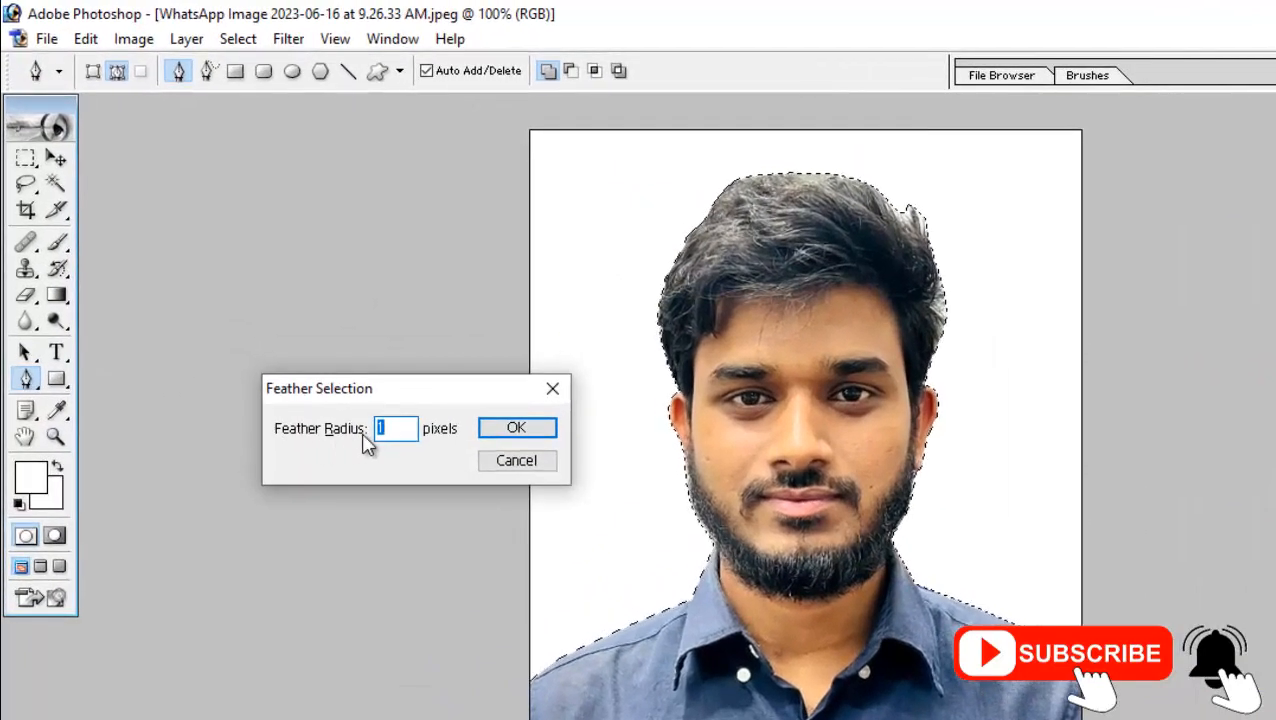
click(371, 399)
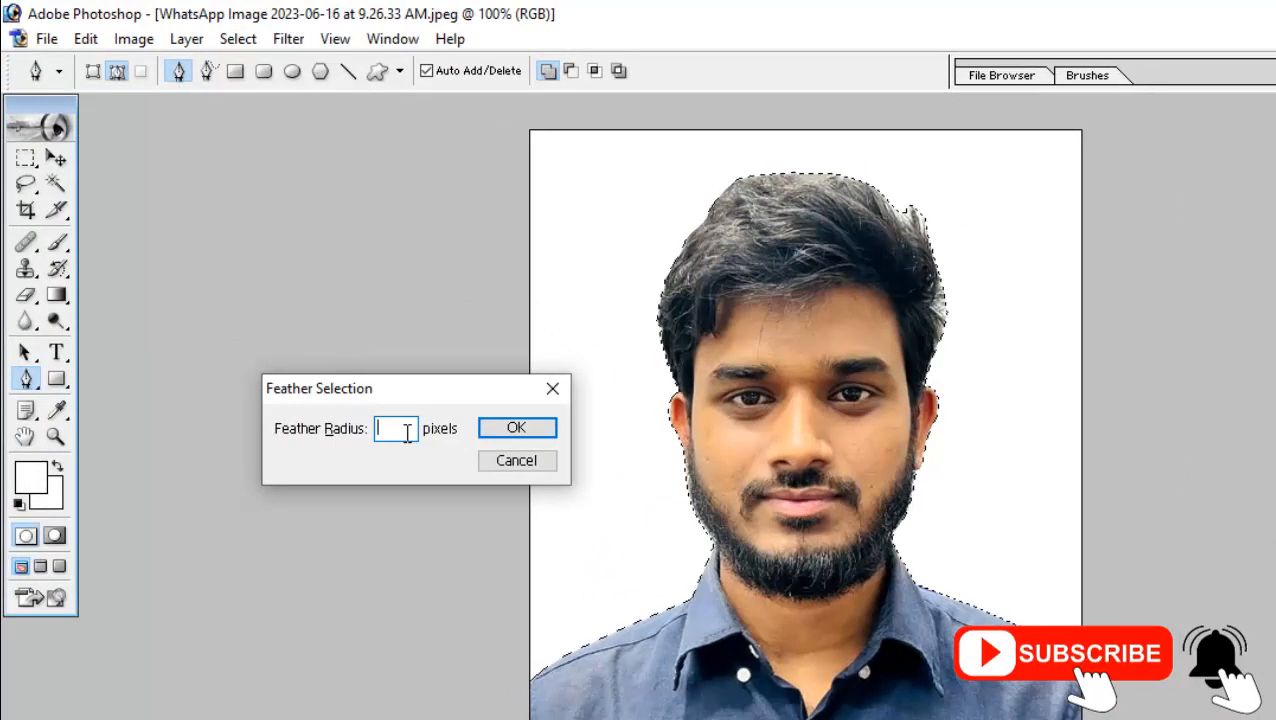
text(1)
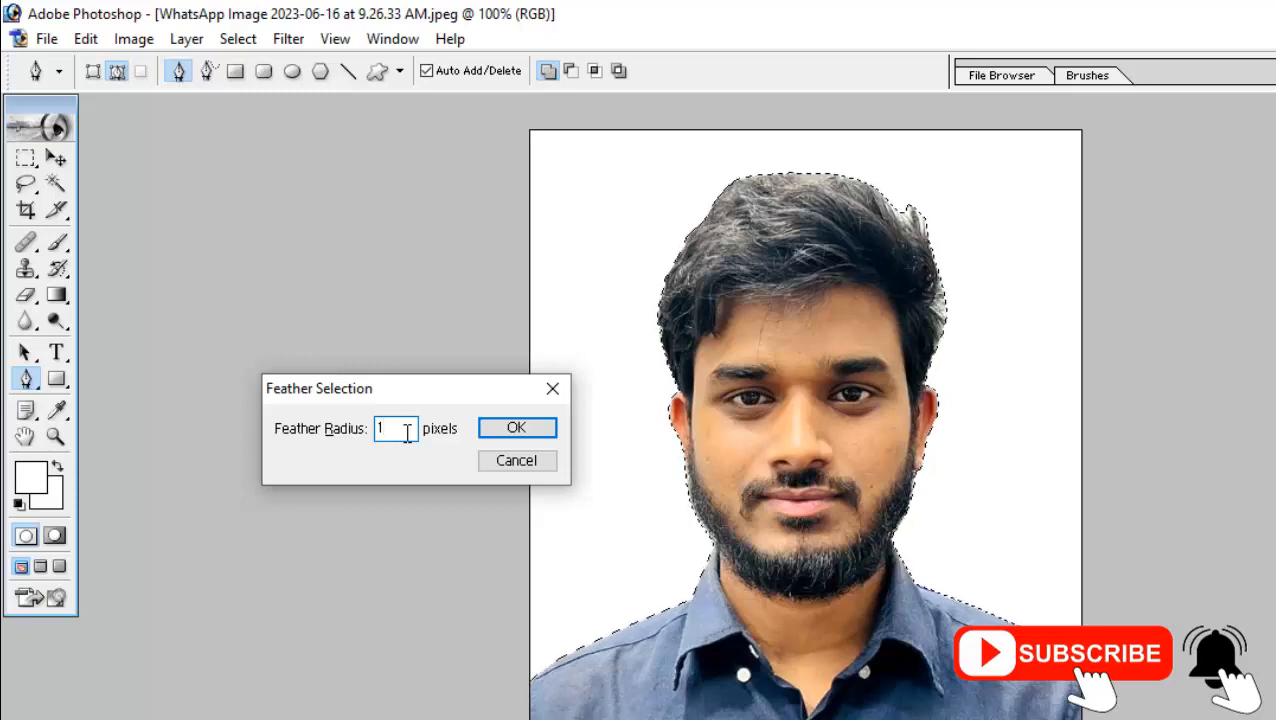
key(Return)
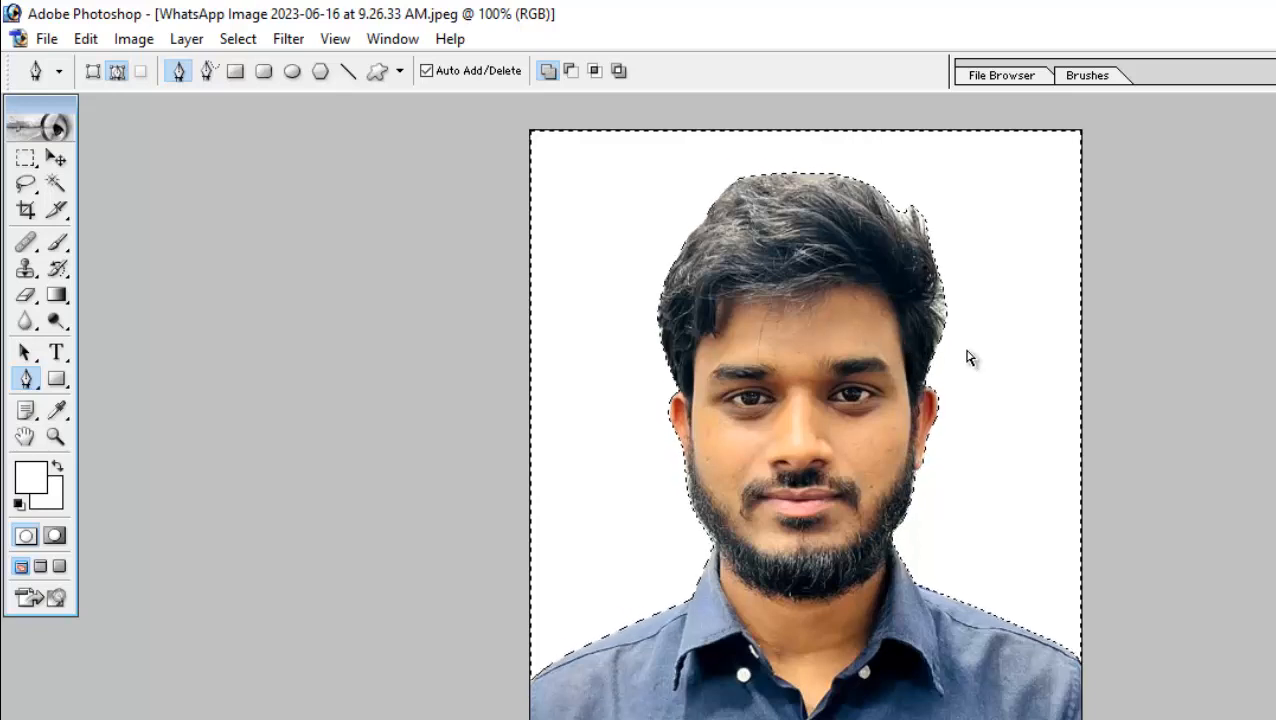
key(ctrl+plus)
key(ctrl+plus)
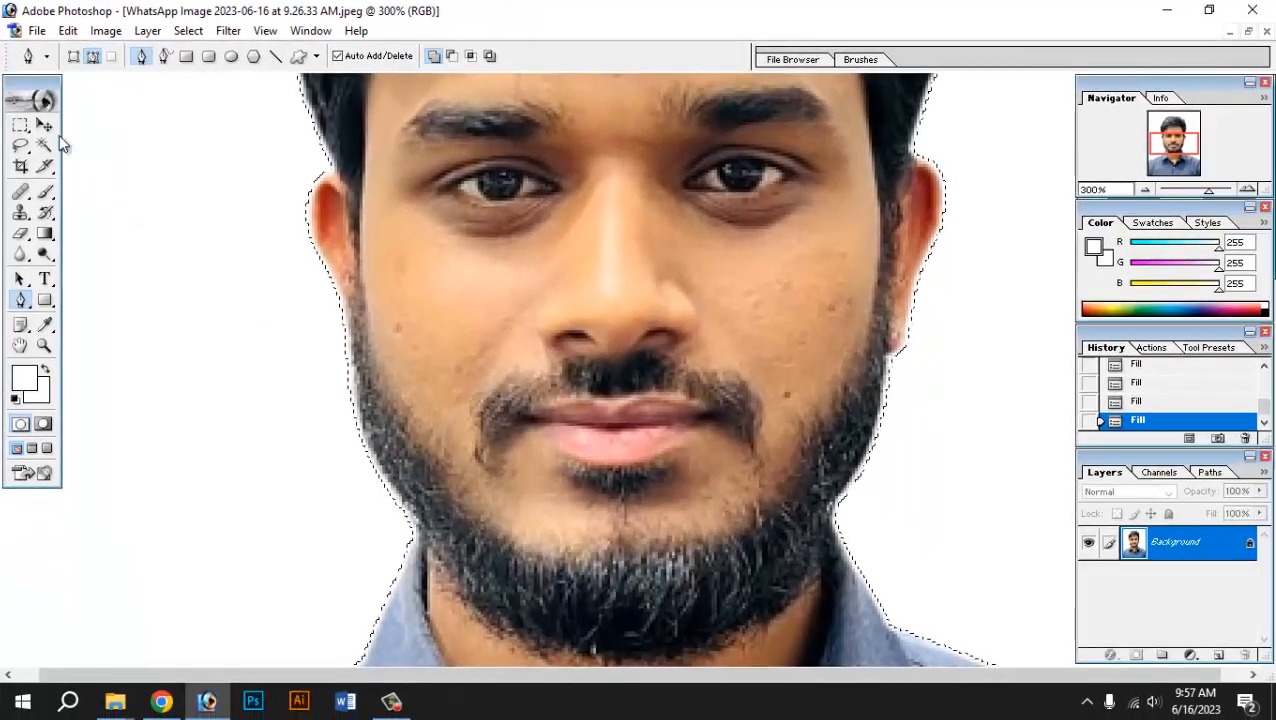
- Switch to the Rectangular Marquee tool, remove the selection and fit the whole photo in view
click(24, 151)
key(ctrl+minus)
key(ctrl+minus)
key(ctrl+minus)
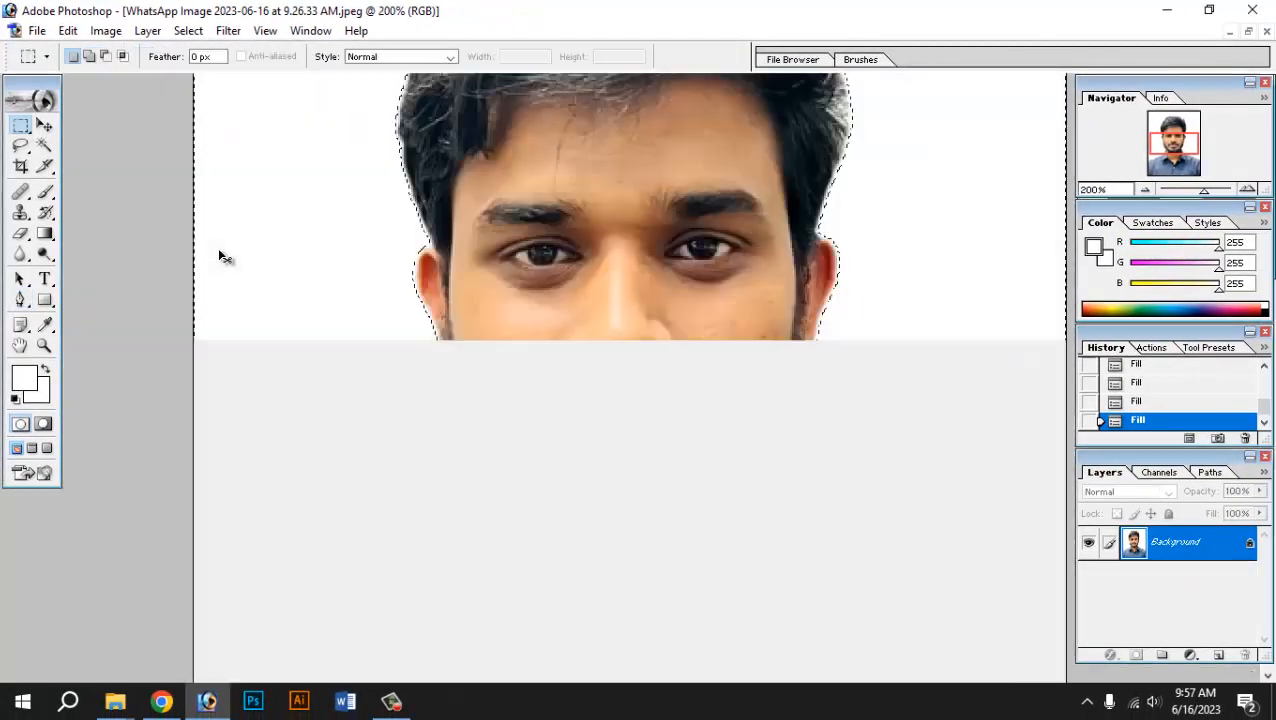
key(ctrl+d)
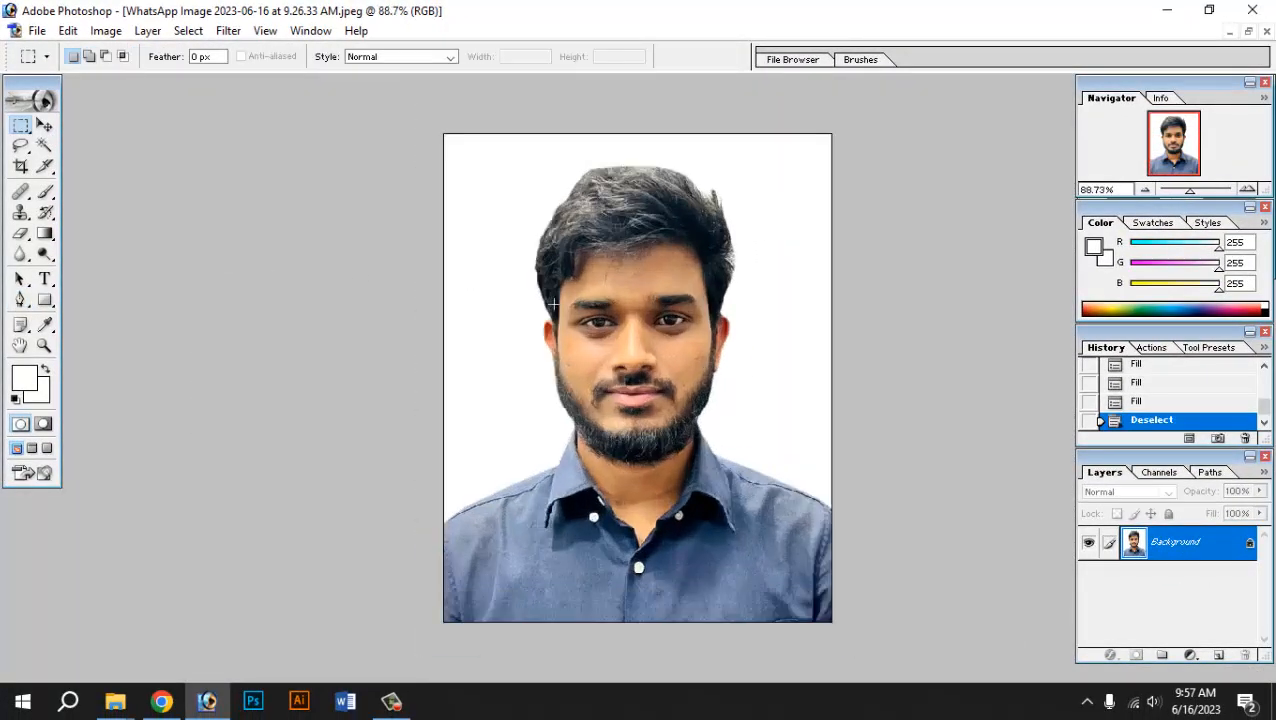
key(ctrl+0)
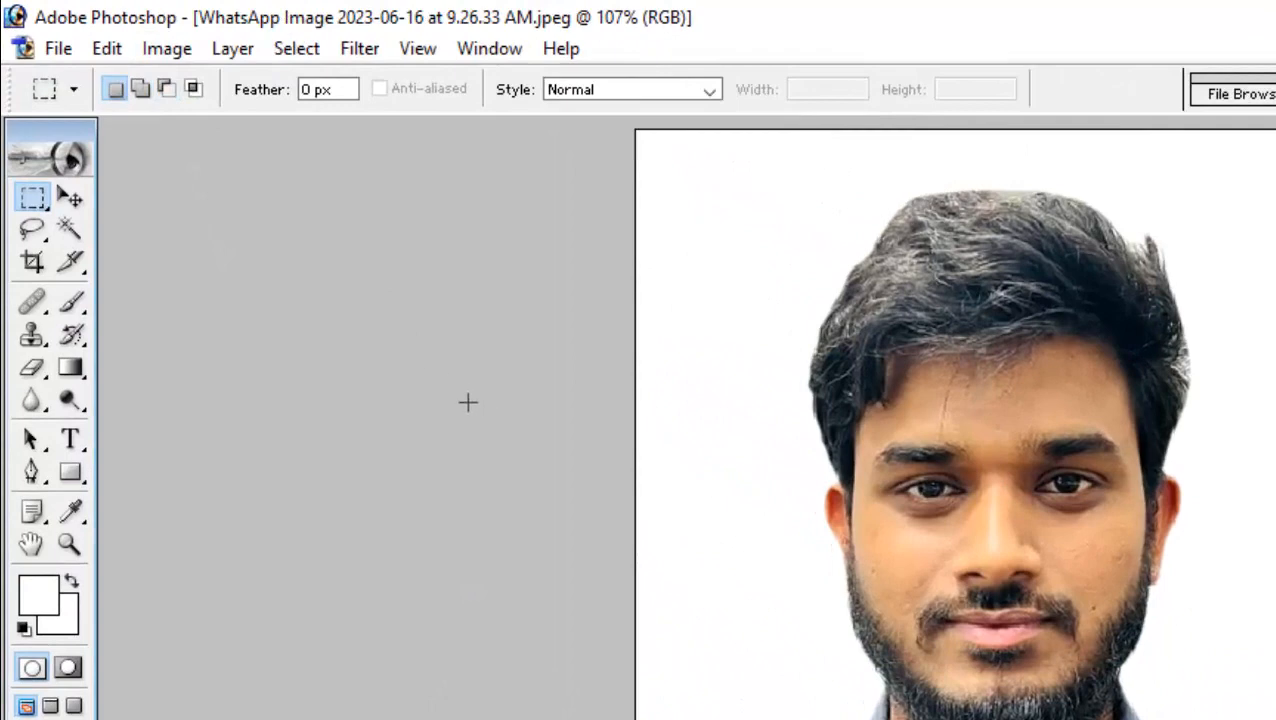
- Brighten the whole photo with a Curves adjustment on the RGB channel, raising the midpoint to input 118, output 142
click(170, 52)
click(170, 52)
click(170, 52)
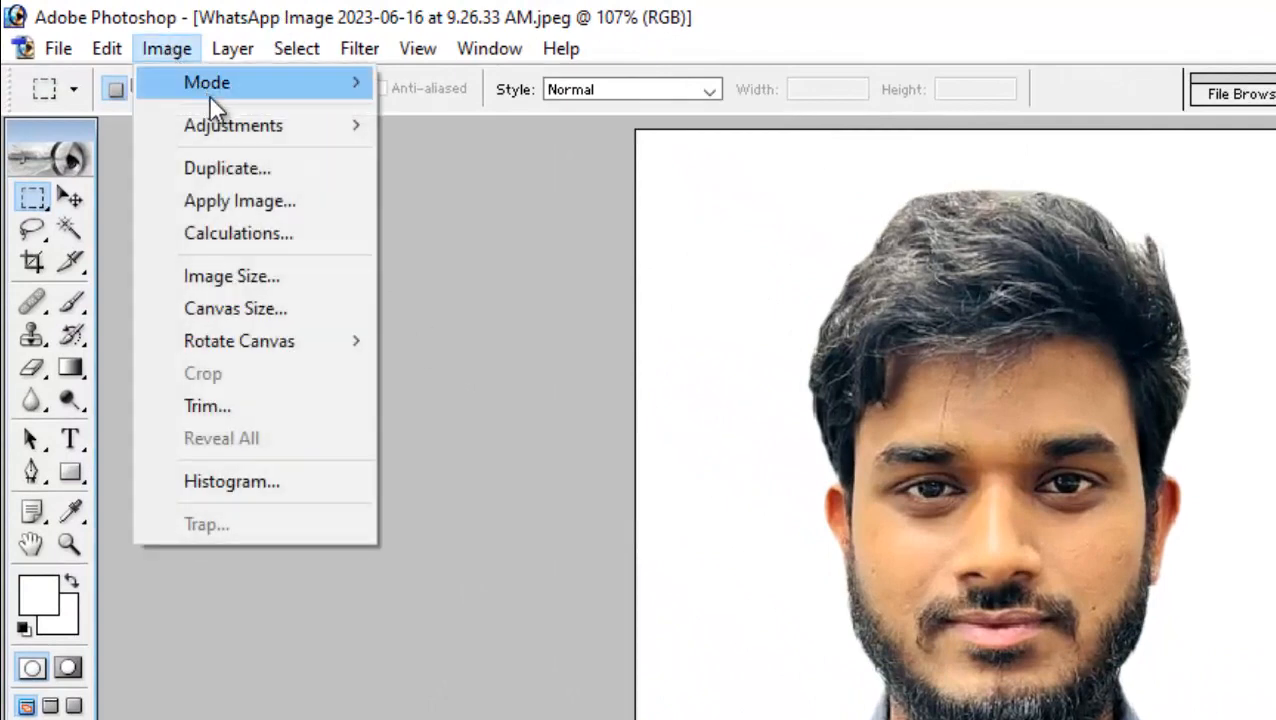
mouse_move(284, 138)
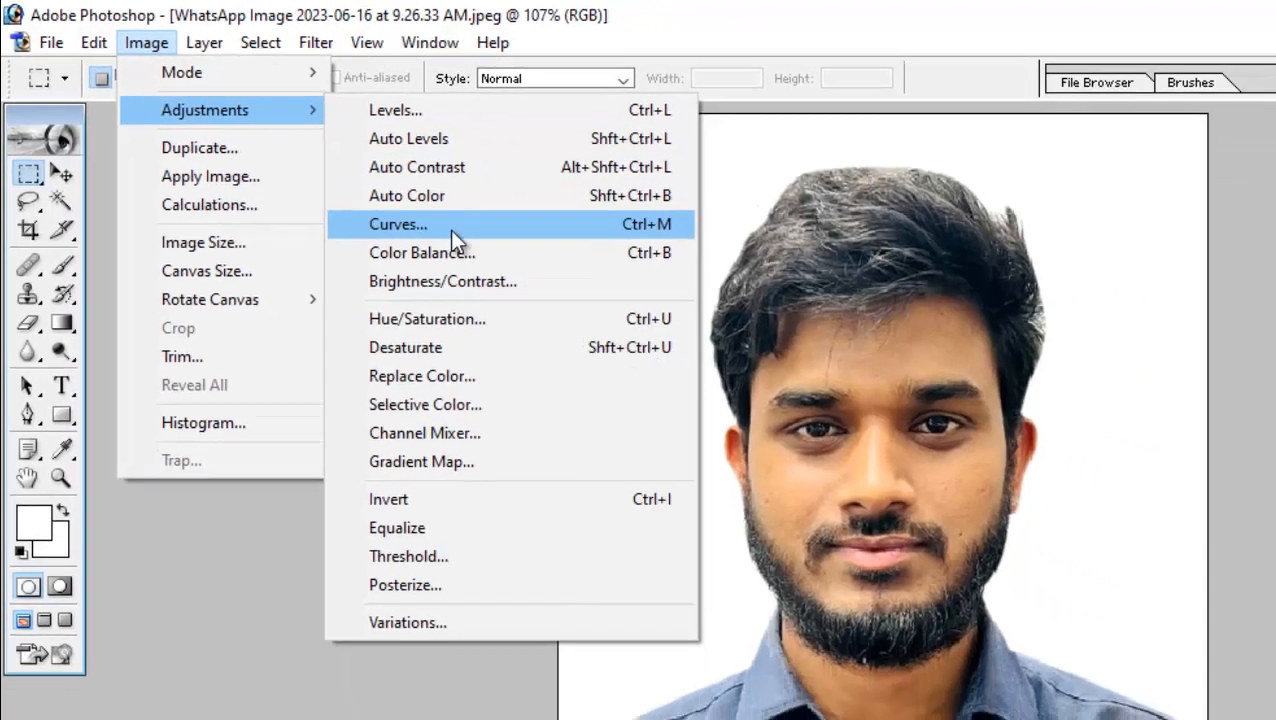
click(520, 257)
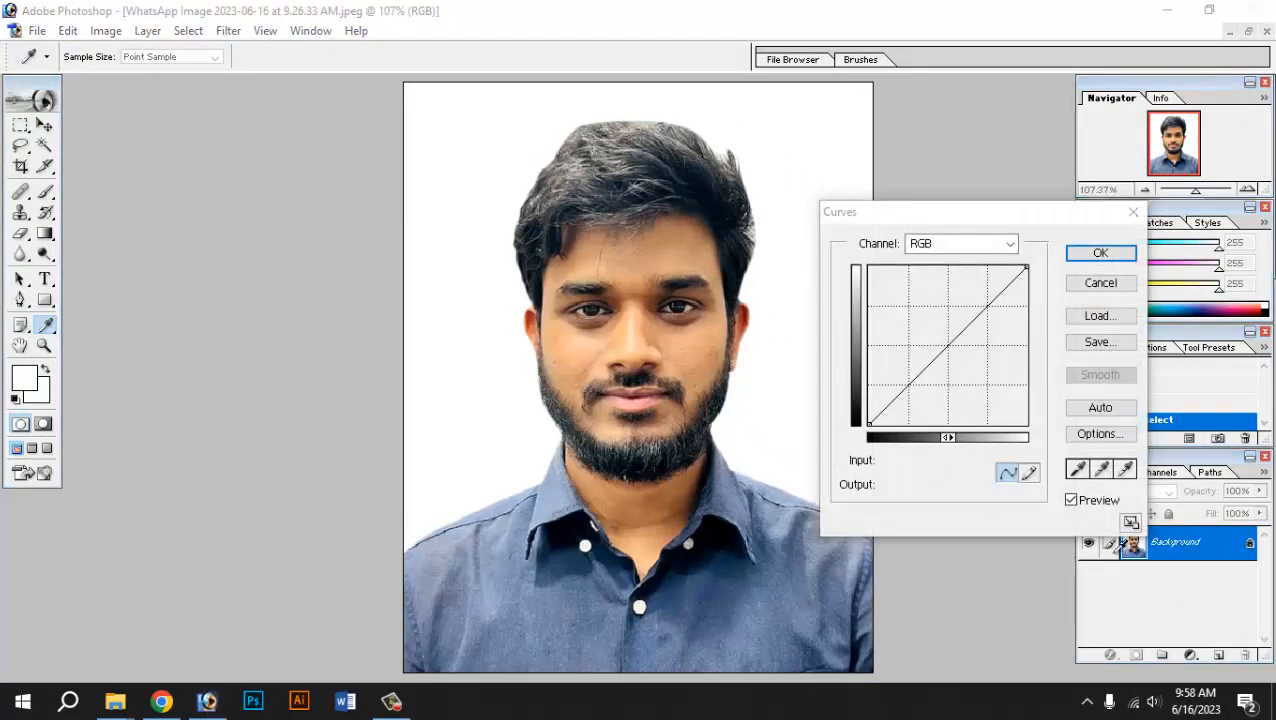
click(965, 244)
click(960, 244)
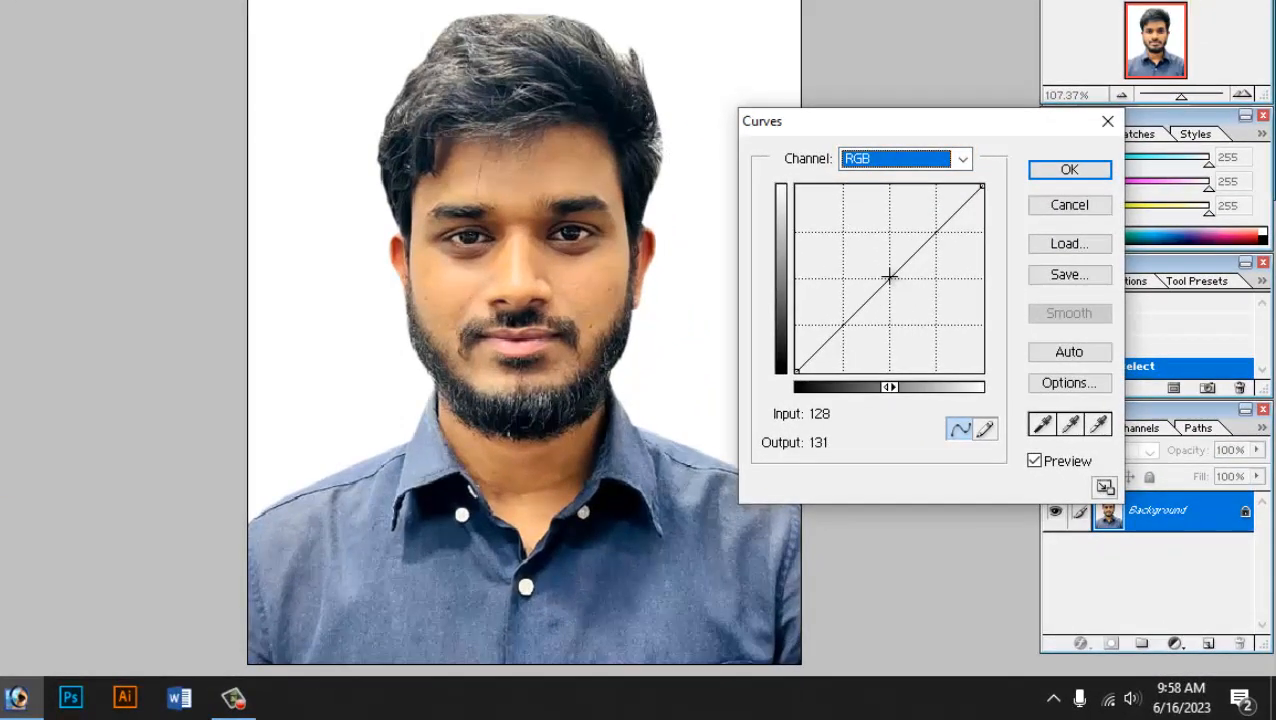
drag(889, 276, 882, 267)
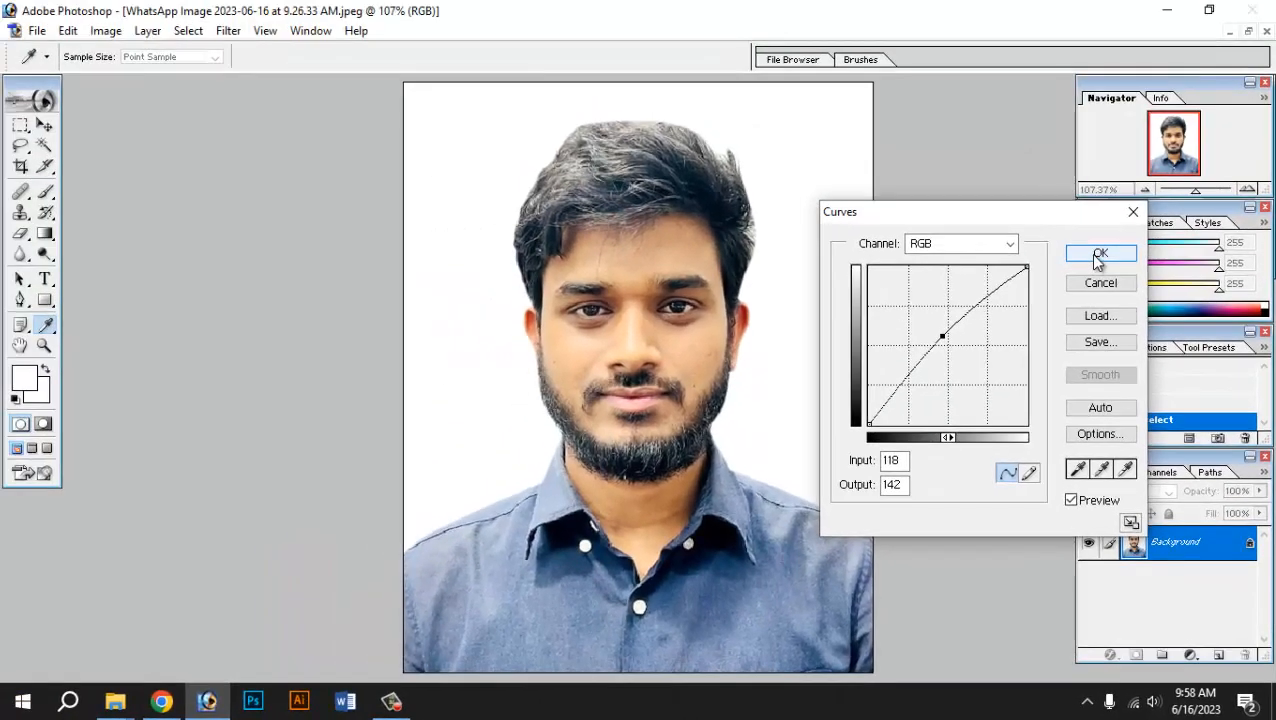
click(1069, 169)
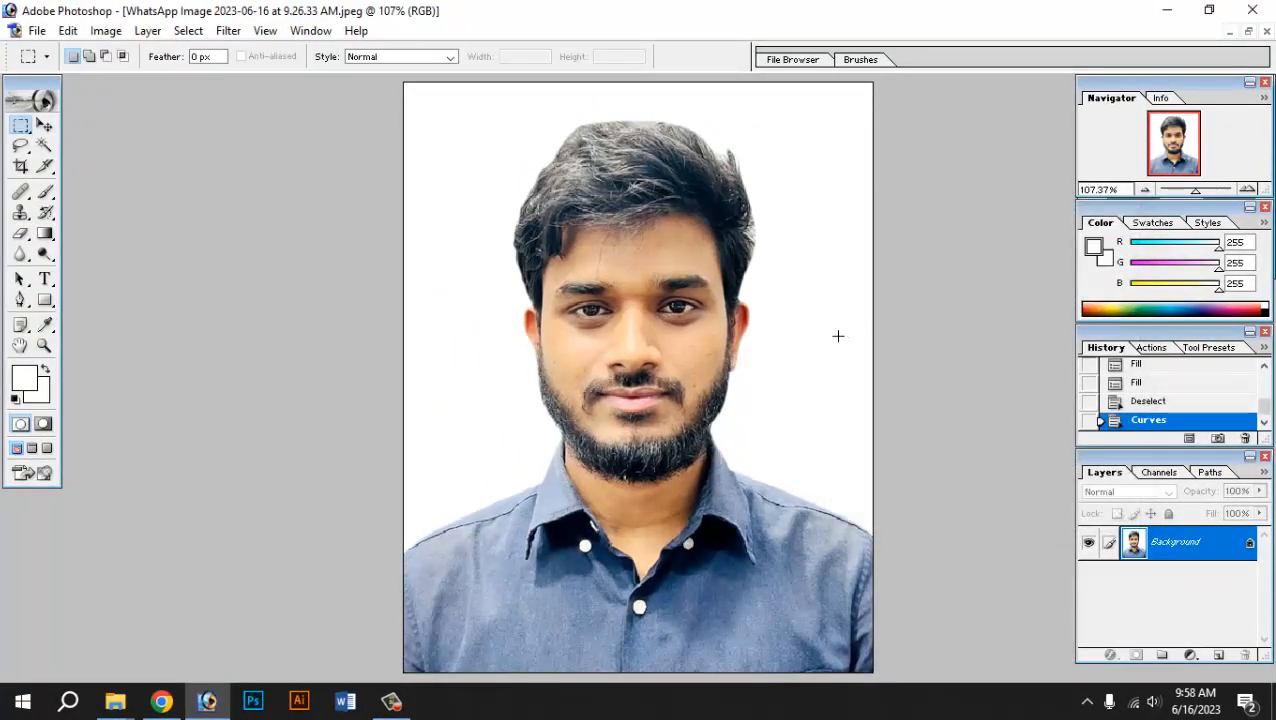
- Start a Selective Color adjustment on the photo and lower Black in the Reds to -46%
key(ctrl+plus)
key(ctrl+minus)
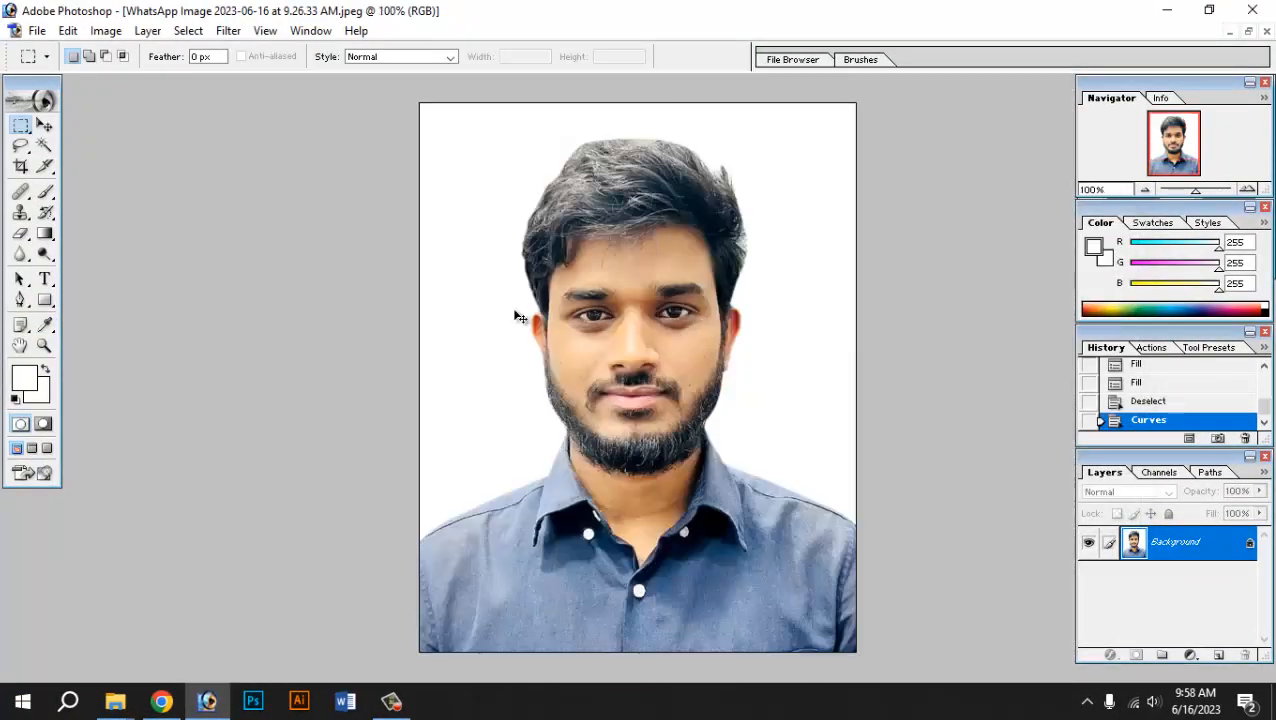
key(ctrl+plus)
key(ctrl+minus)
click(110, 32)
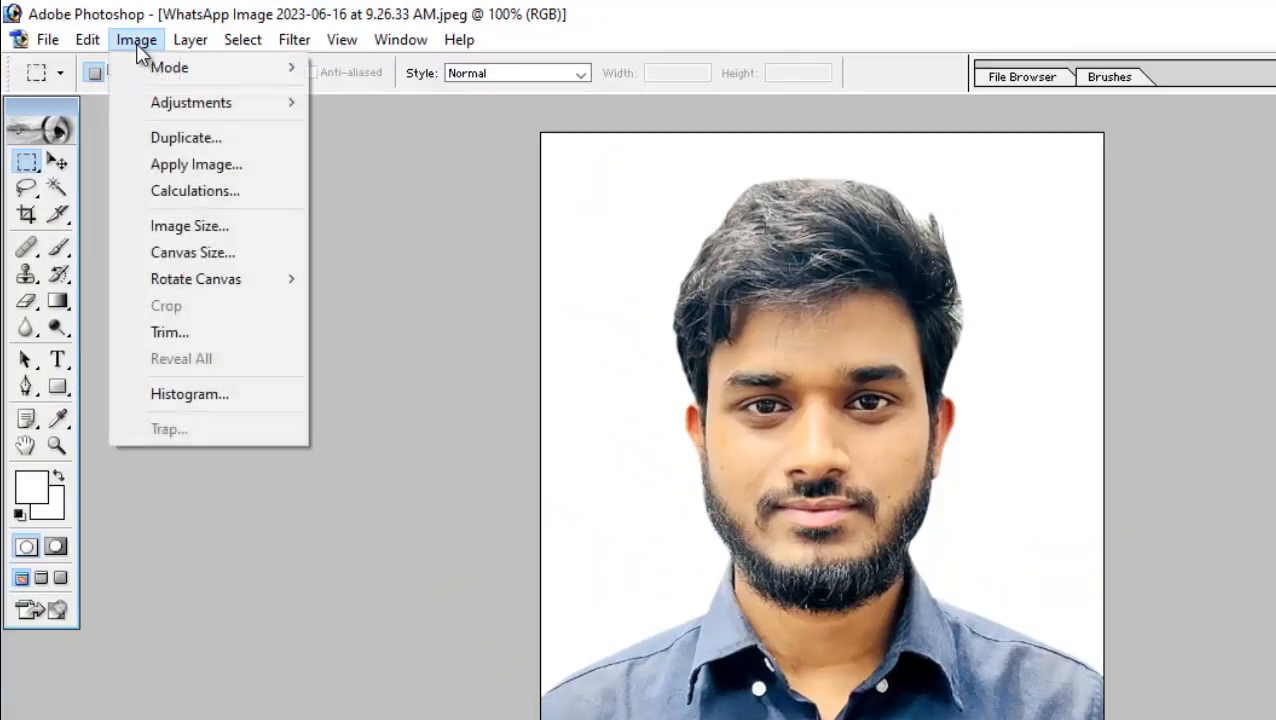
mouse_move(174, 95)
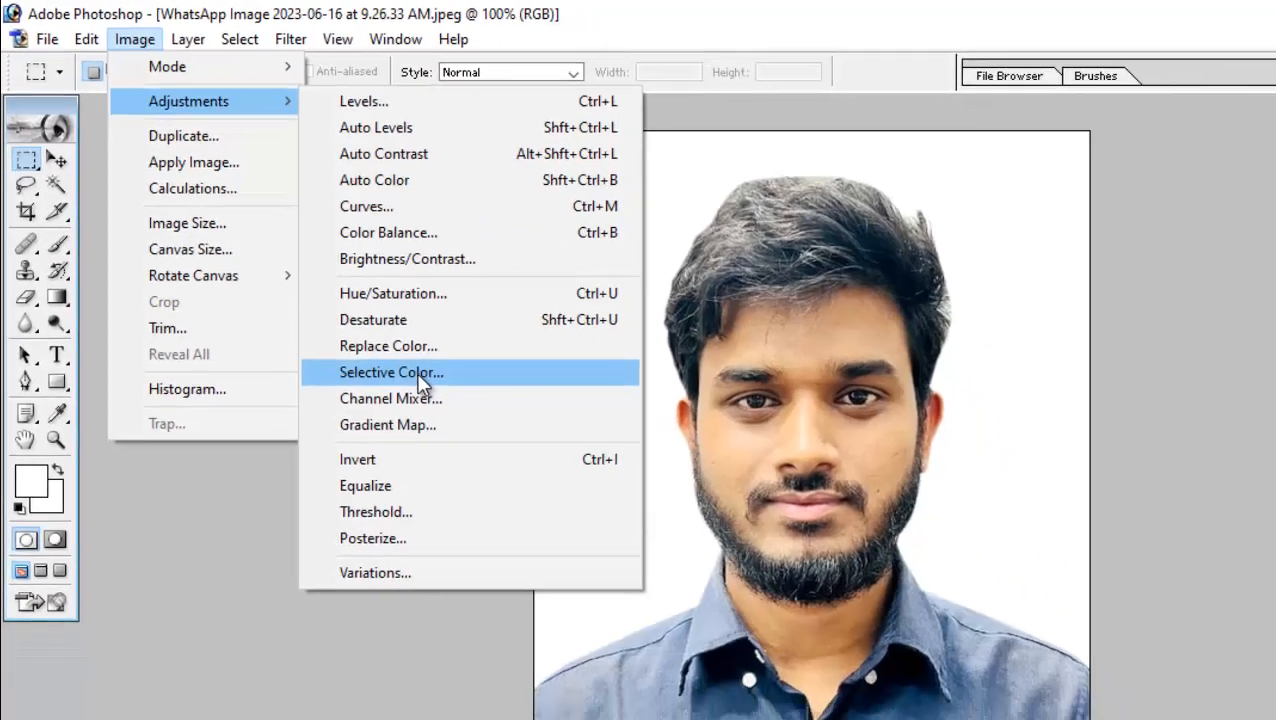
click(421, 381)
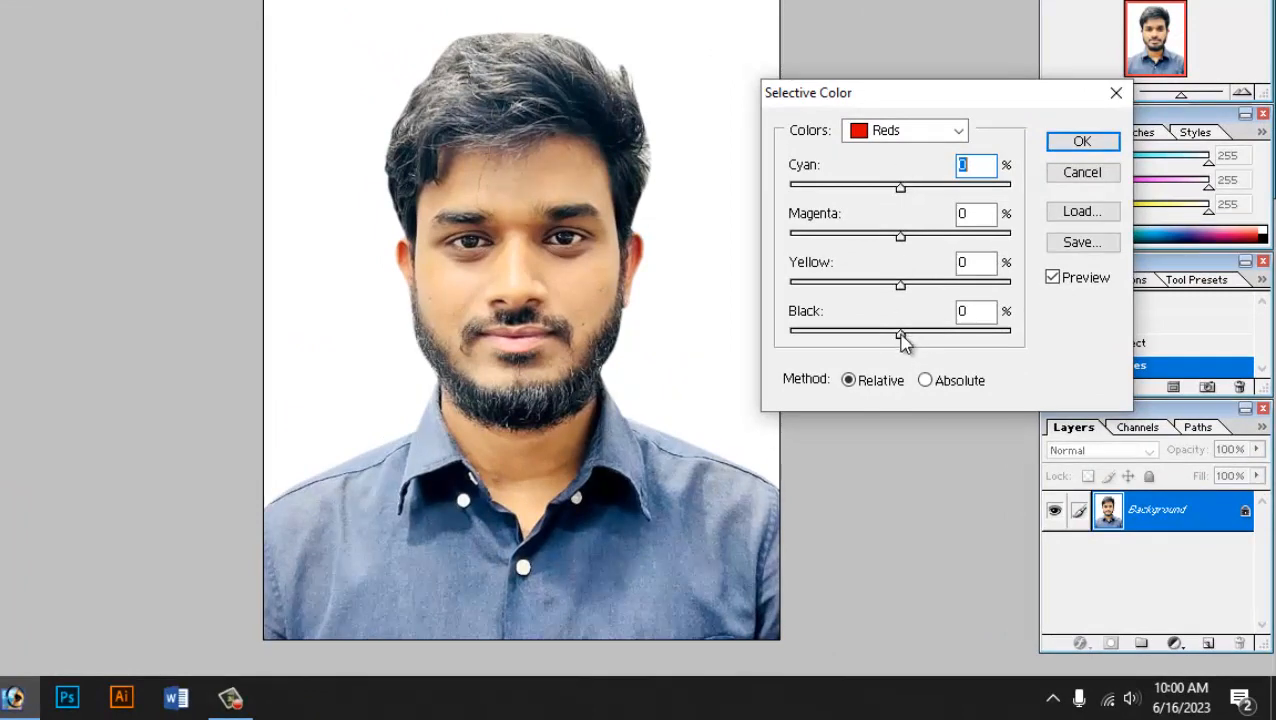
drag(900, 333, 859, 358)
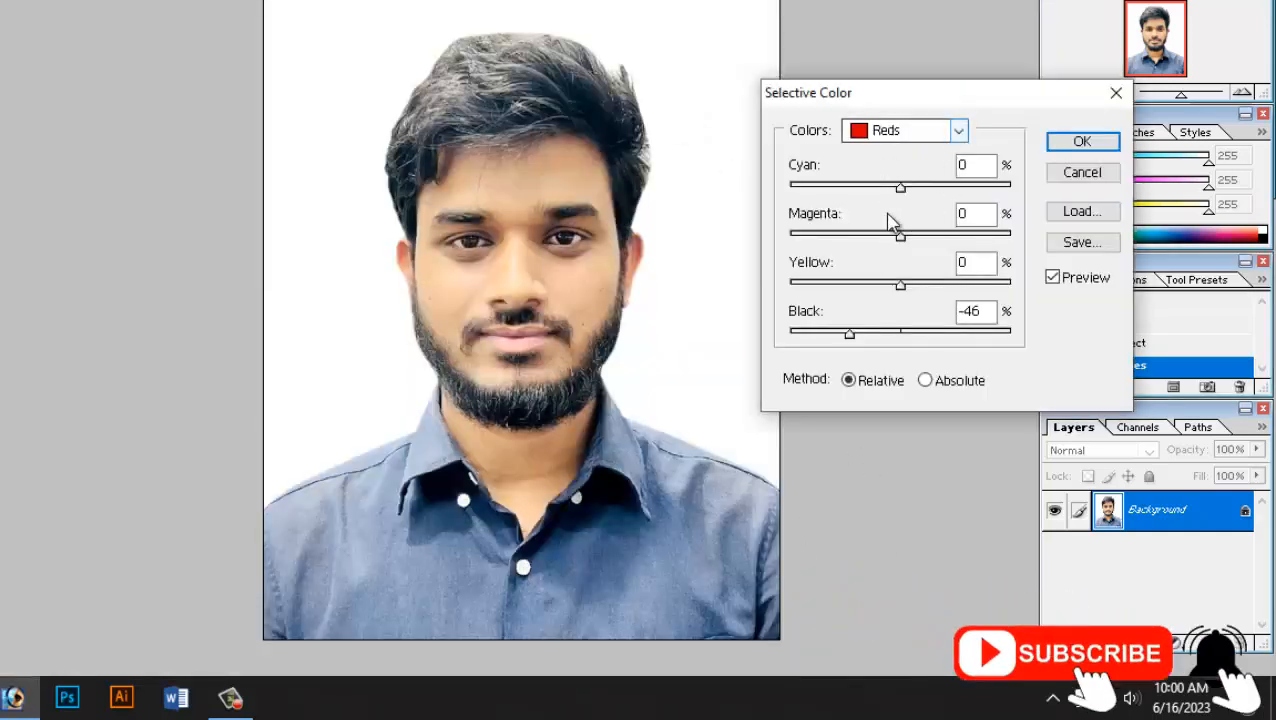
- Raise Black in the Blacks range to +6% and apply the Selective Color adjustment
click(900, 134)
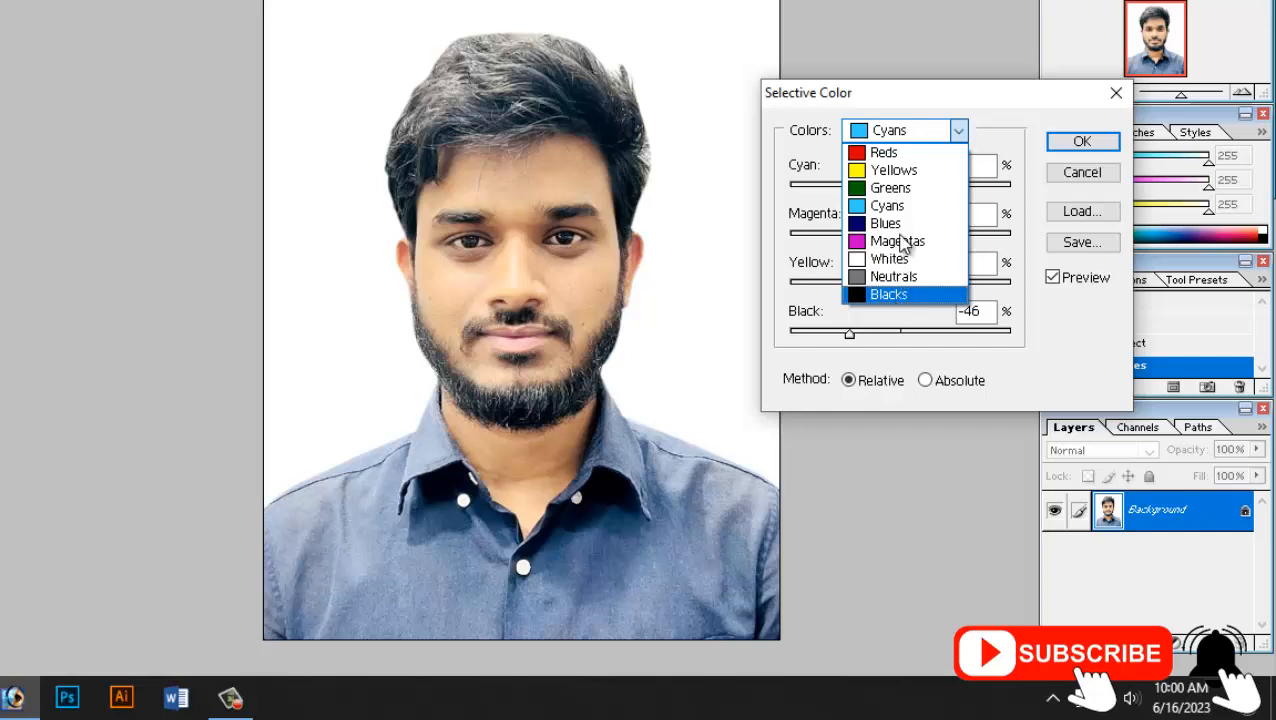
click(907, 150)
click(914, 133)
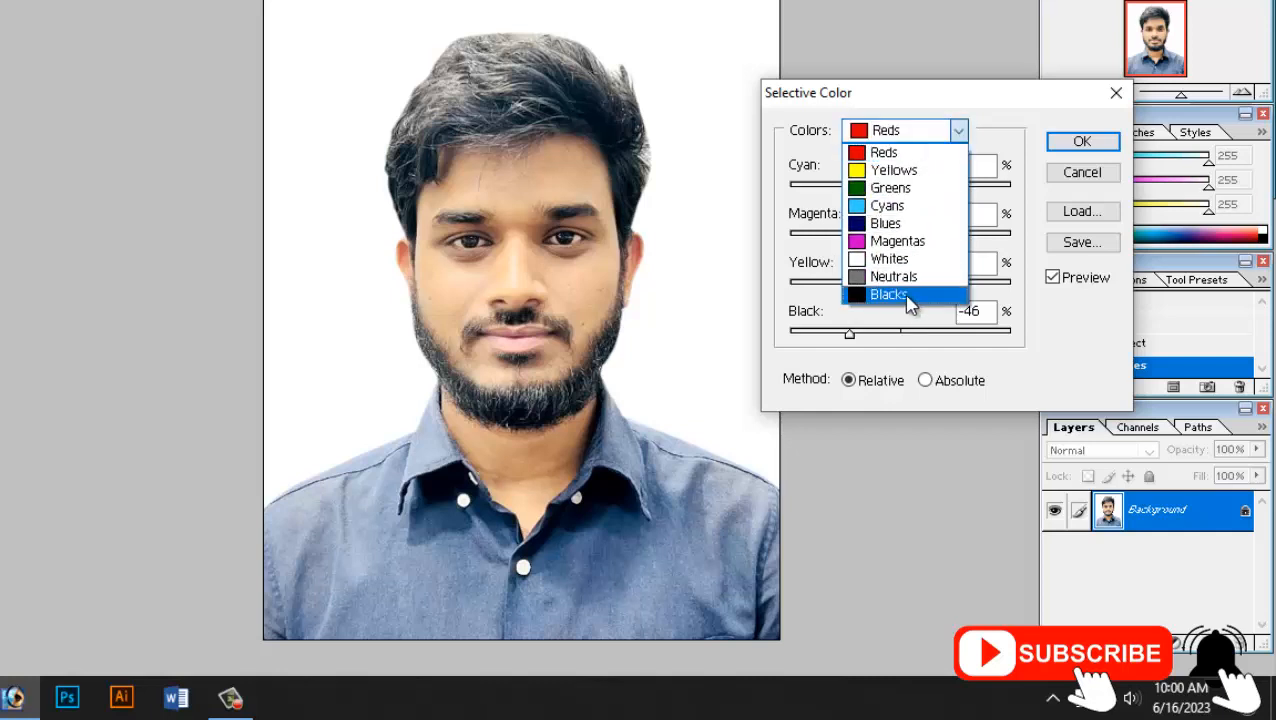
click(889, 294)
click(902, 334)
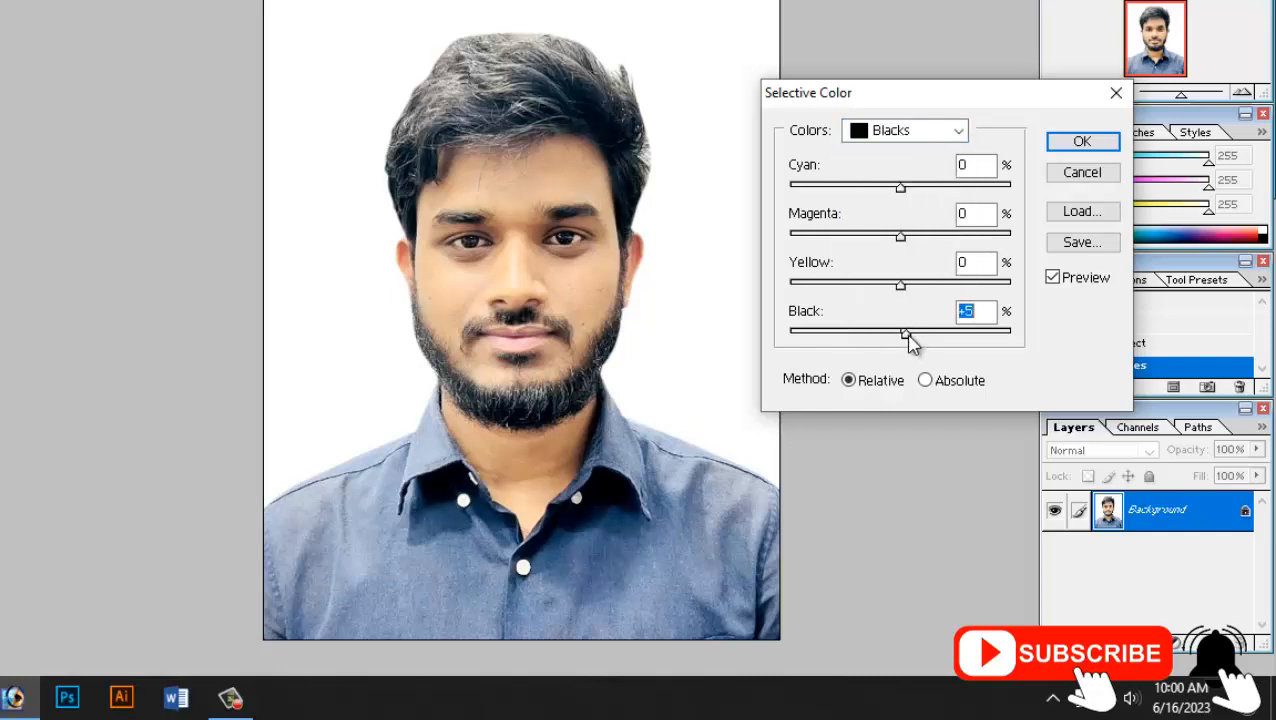
drag(907, 333, 911, 333)
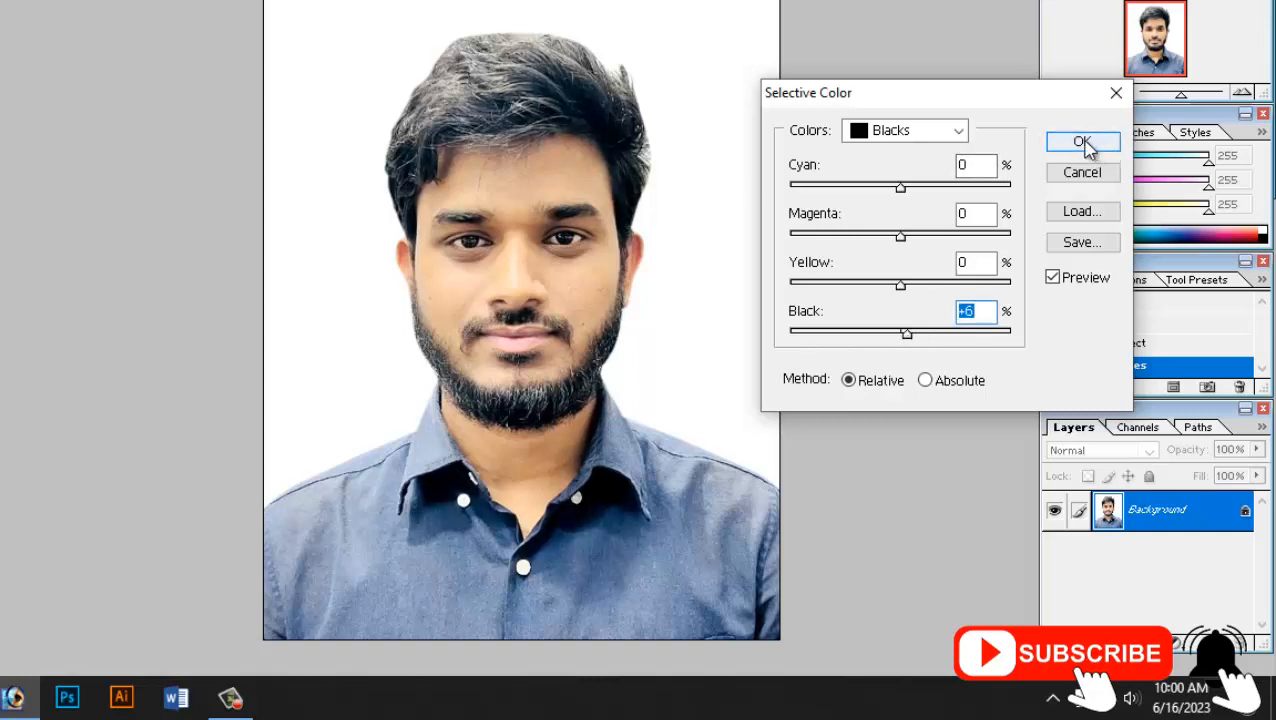
click(934, 133)
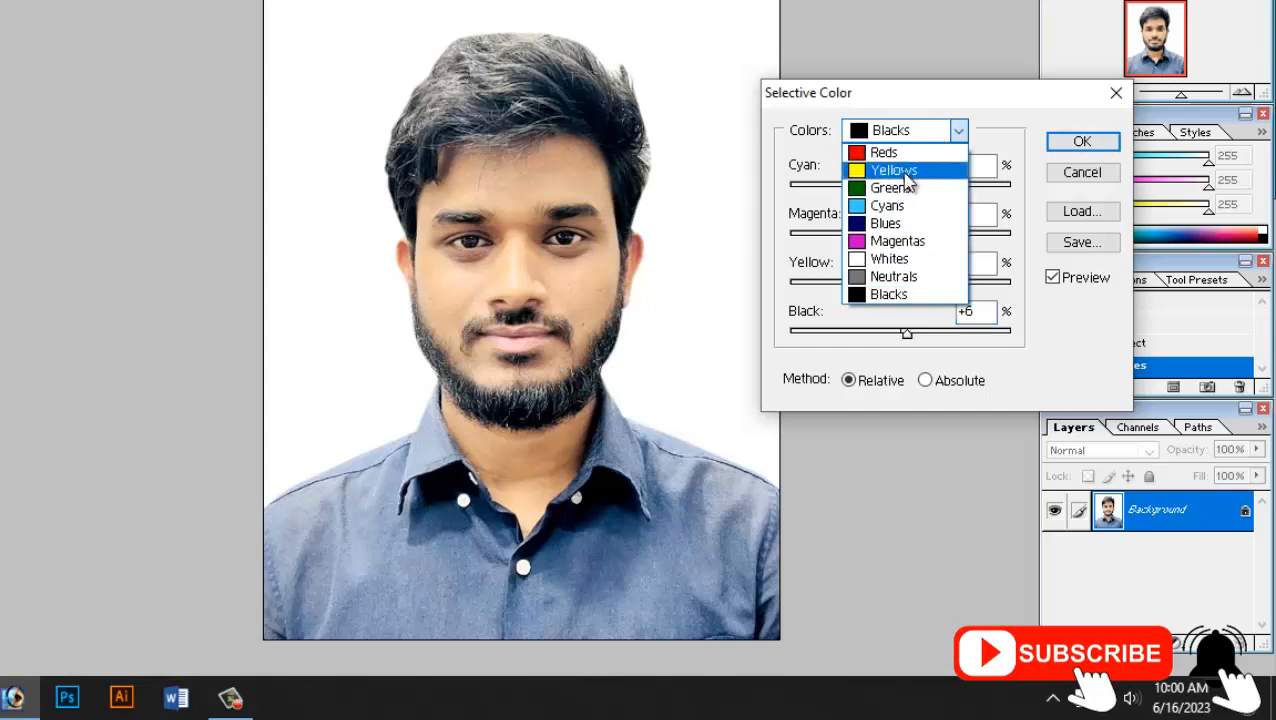
click(908, 243)
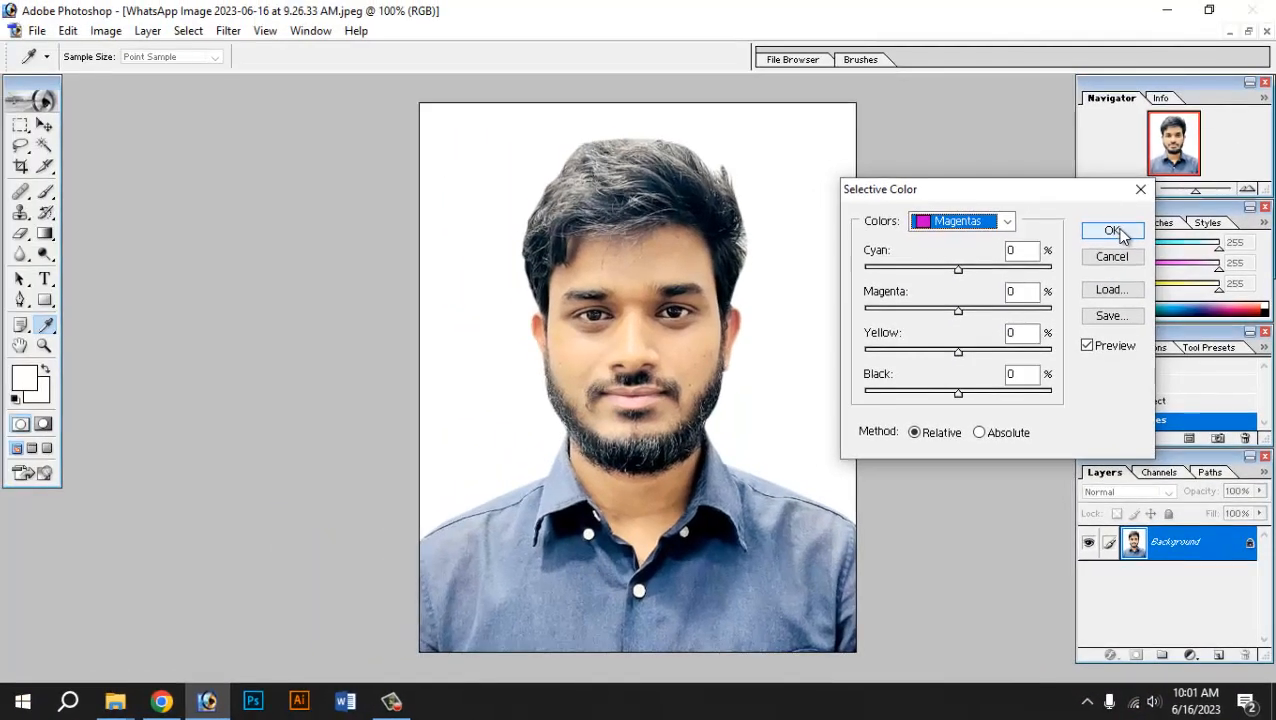
click(1113, 231)
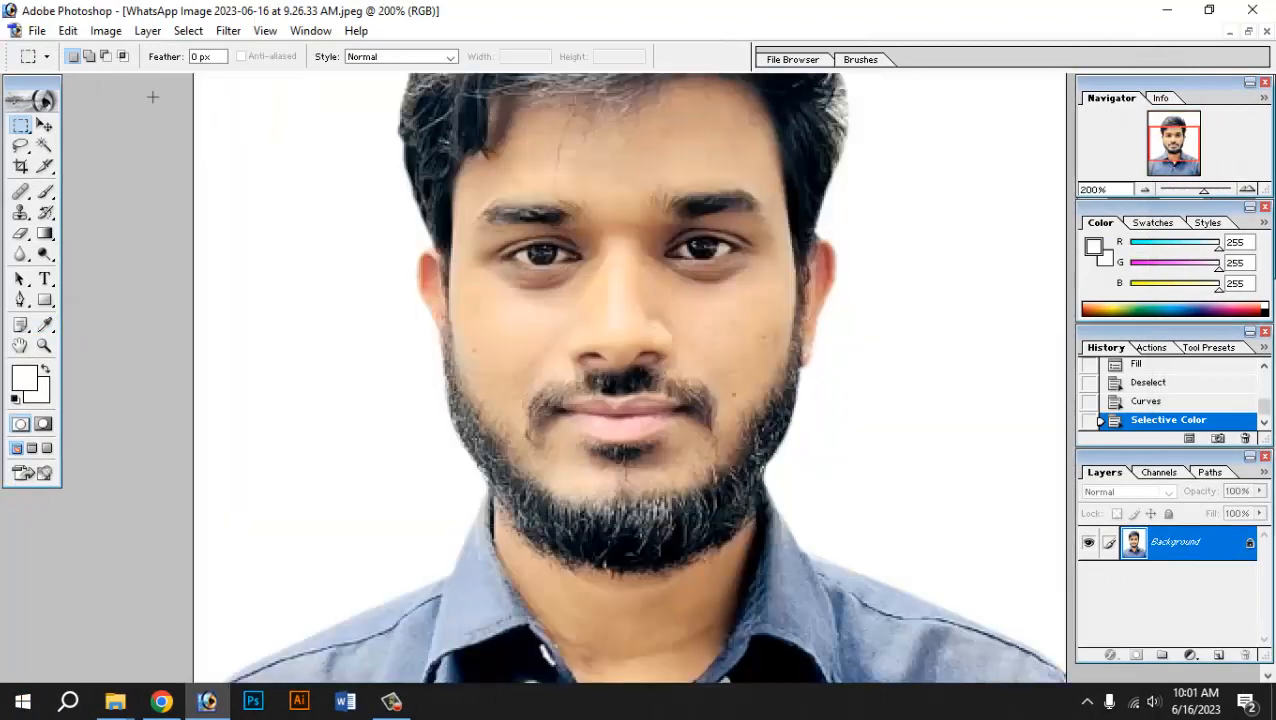
- Apply a second Selective Color adjustment with Black in the Reds set to -81% to lighten the skin
click(105, 30)
mouse_move(205, 80)
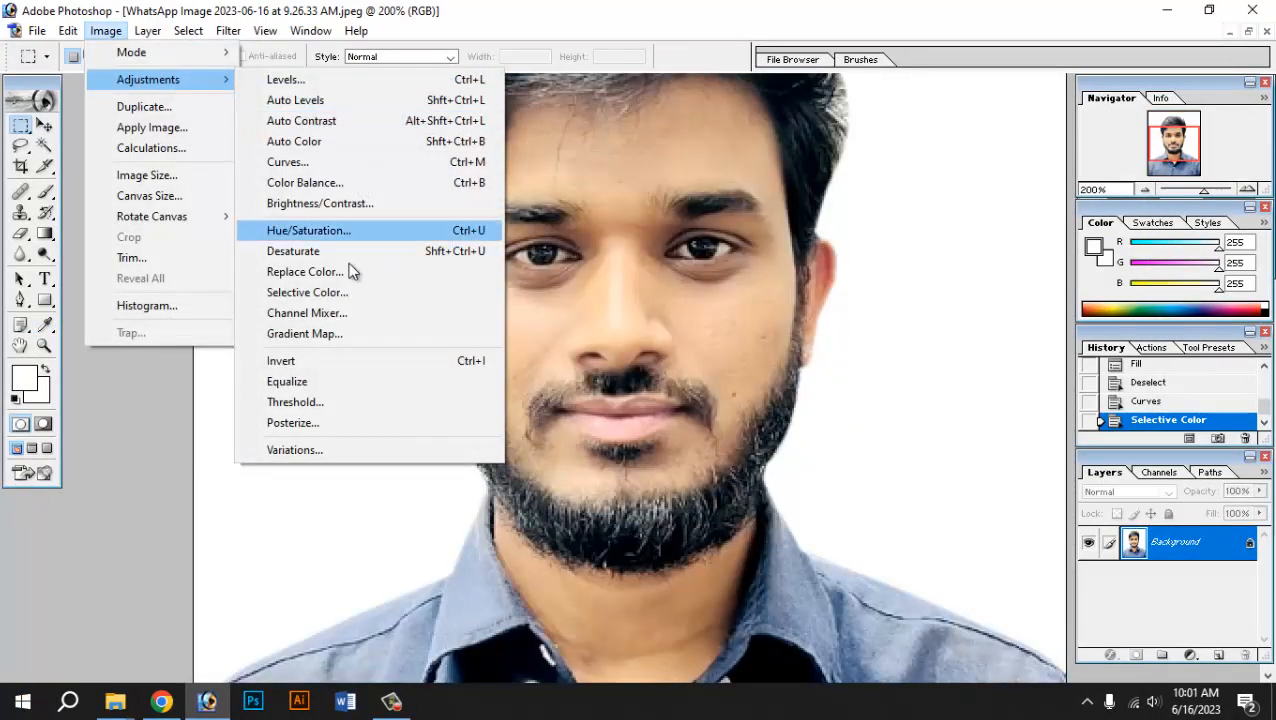
click(335, 292)
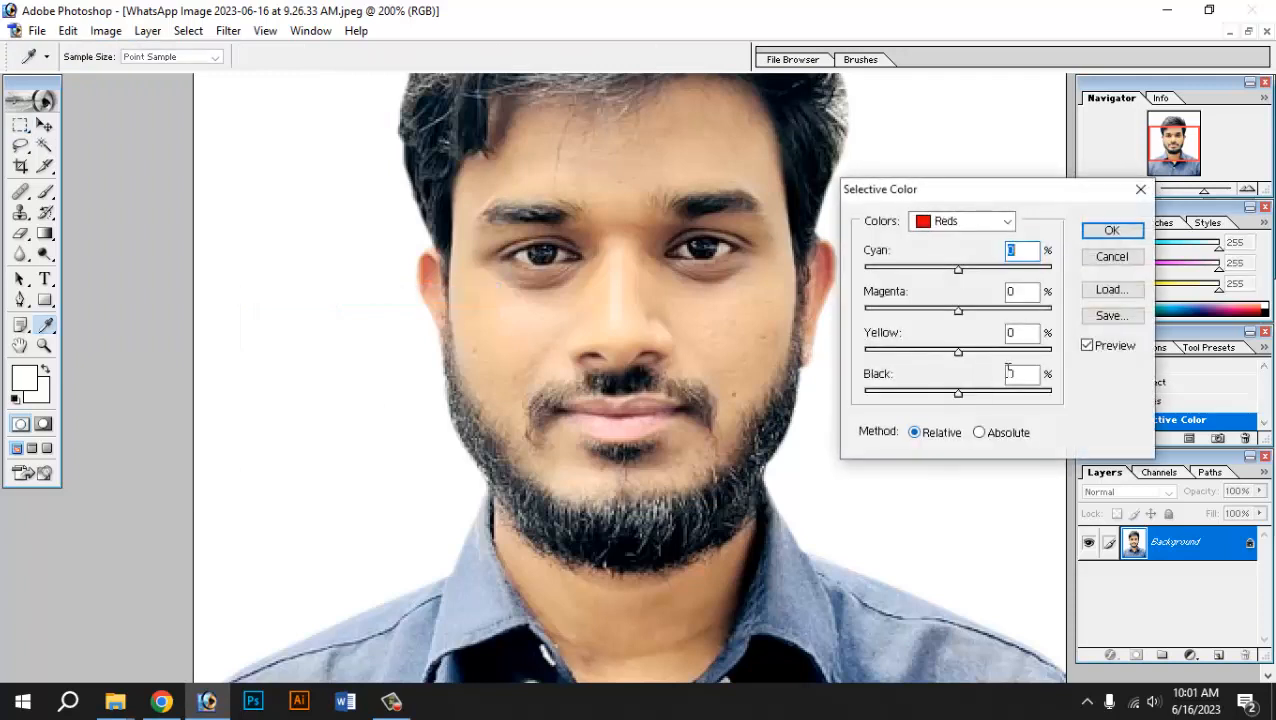
drag(958, 397, 901, 397)
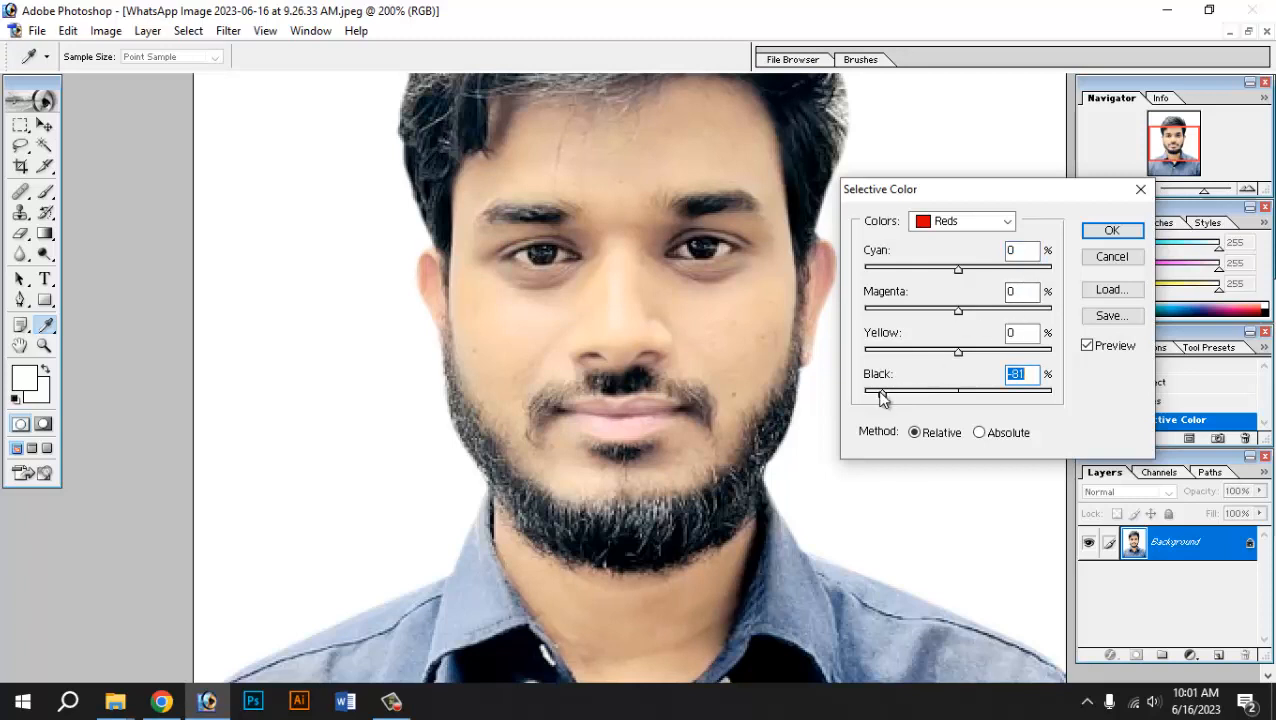
click(1102, 232)
- Examine the man's face and hair up close for blemishes and stray hairs that need retouching
key(m)
key(ctrl+minus)
key(ctrl+plus)
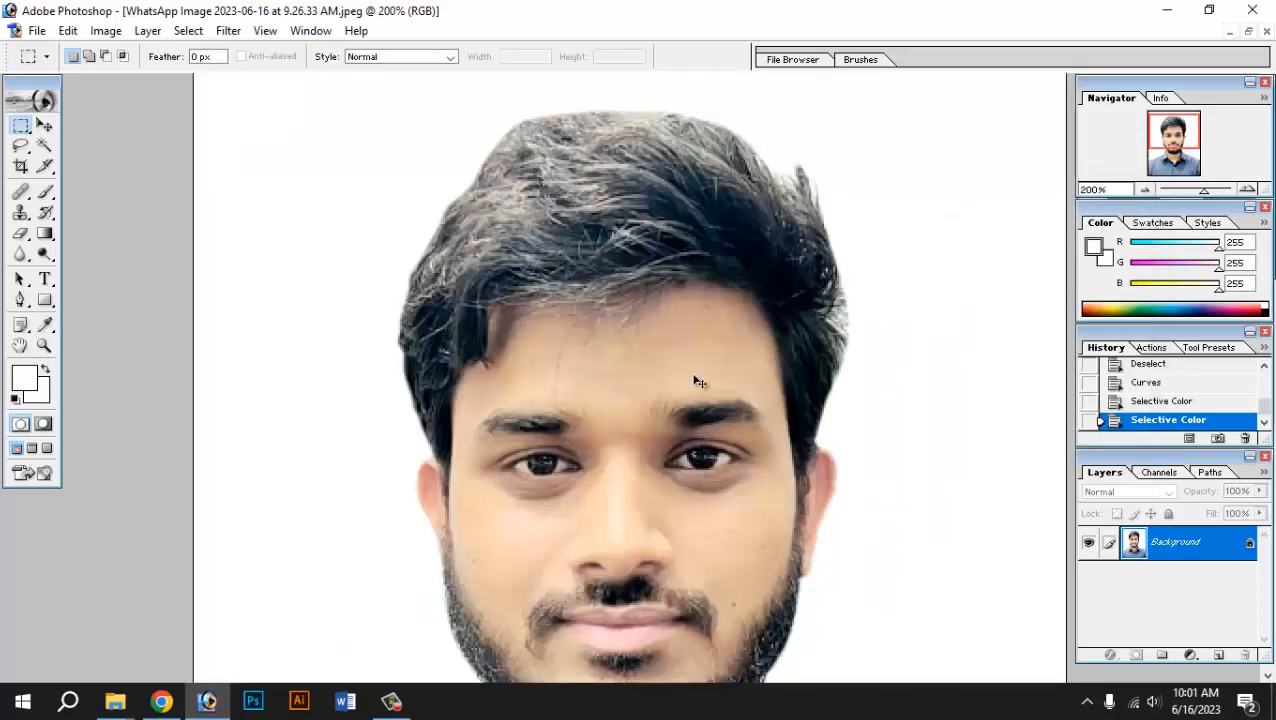
key(ctrl+minus)
key(ctrl+plus)
key(ctrl+plus)
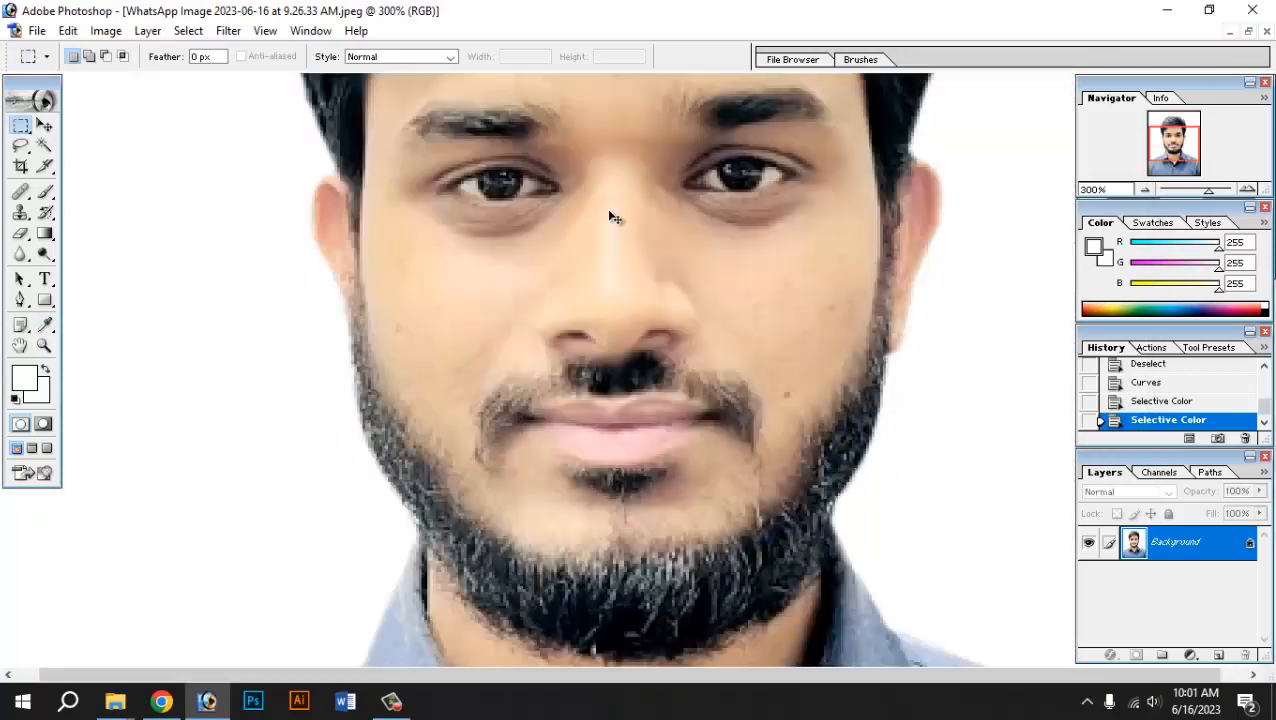
scroll(522, 240, up, 3)
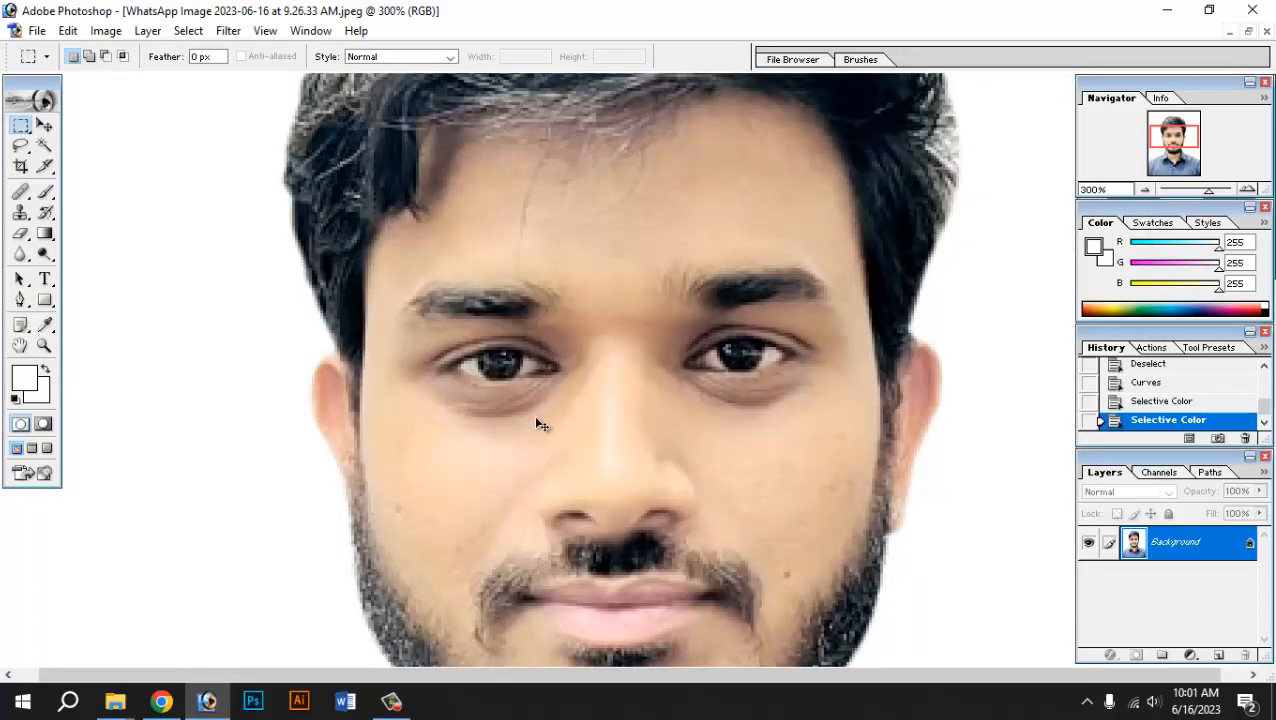
key(ctrl+minus)
key(ctrl+minus)
- Clone clean skin over the thin stray hair on the forehead using the Clone Stamp tool with a 10-pixel brush
key(s)
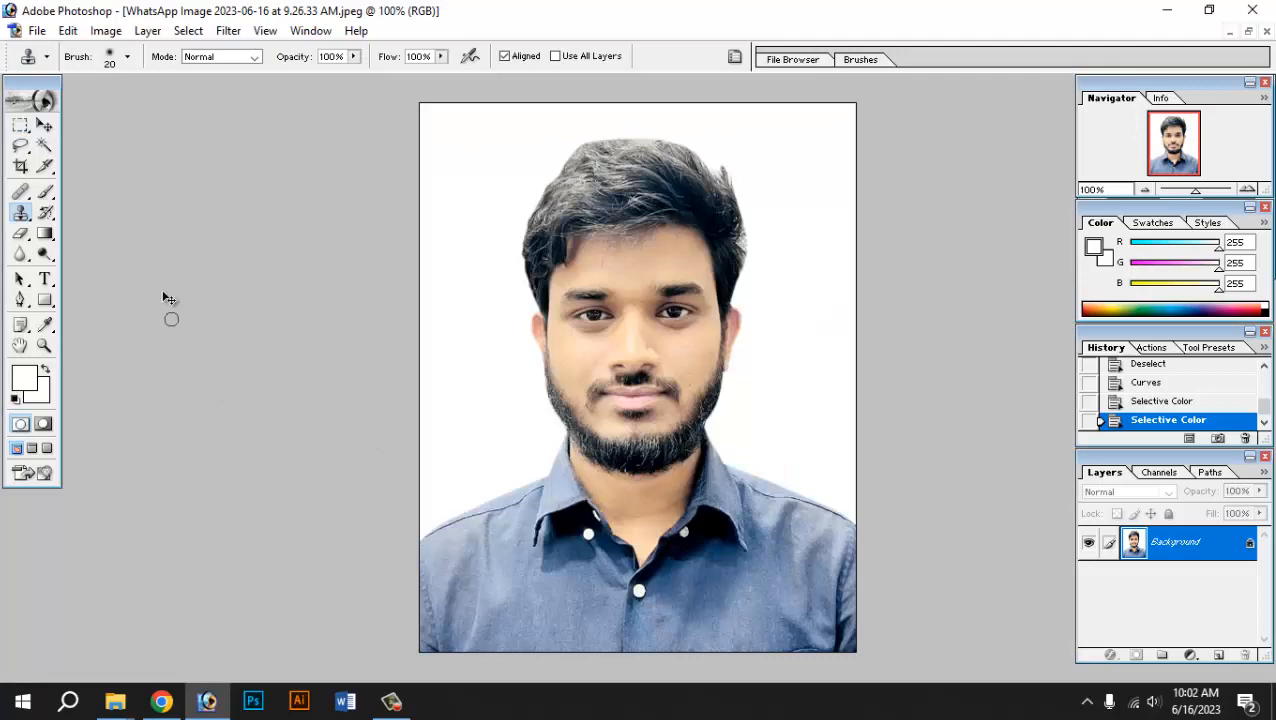
key(ctrl+plus)
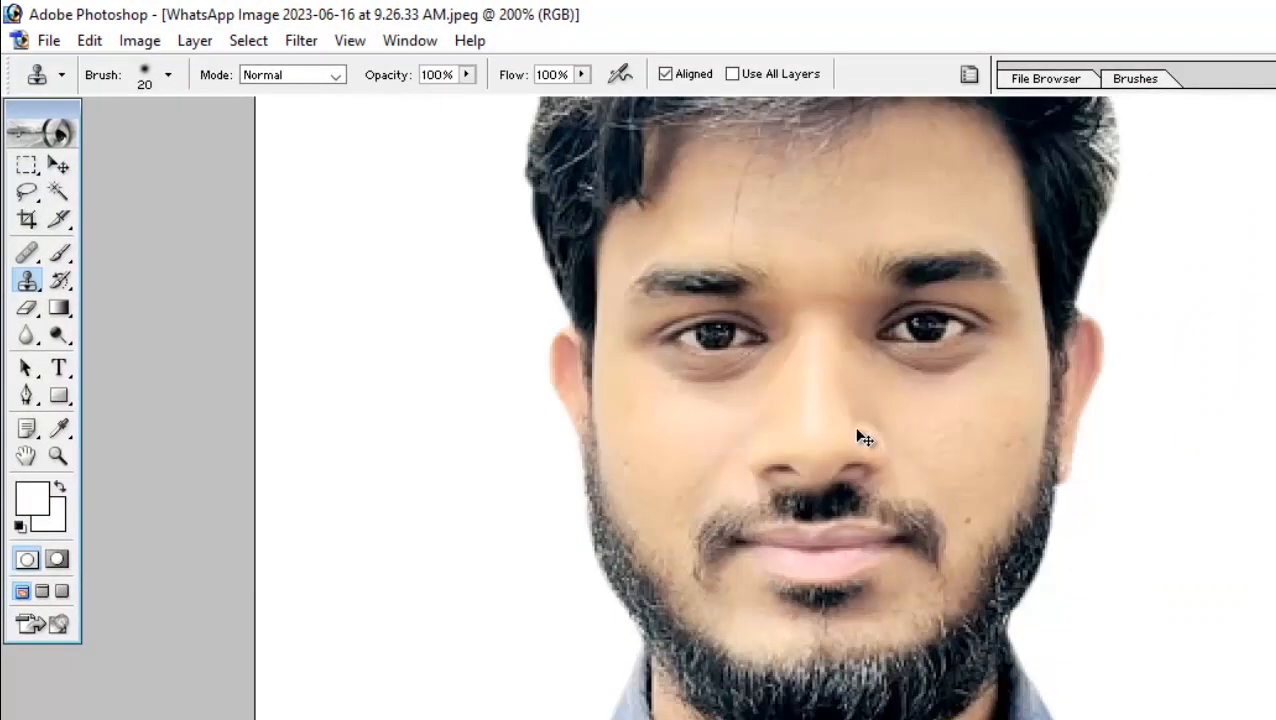
scroll(566, 267, up, 3)
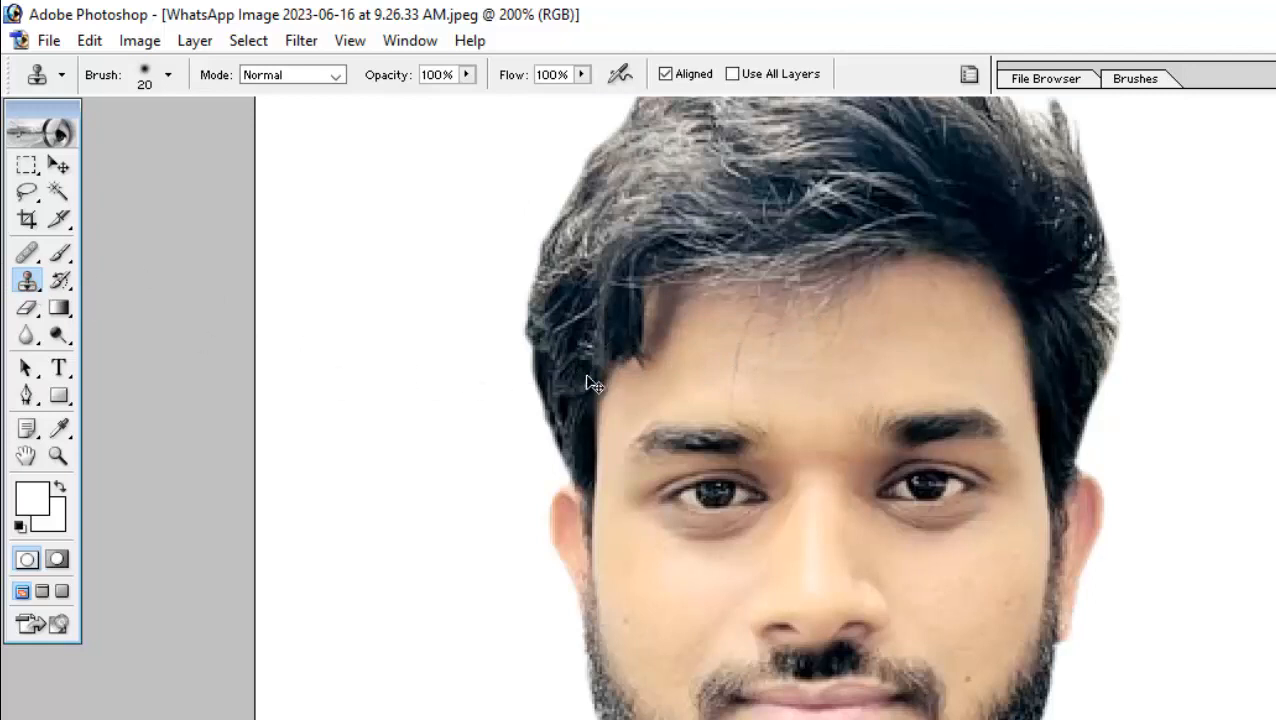
key(ctrl+plus)
scroll(763, 359, up, 2)
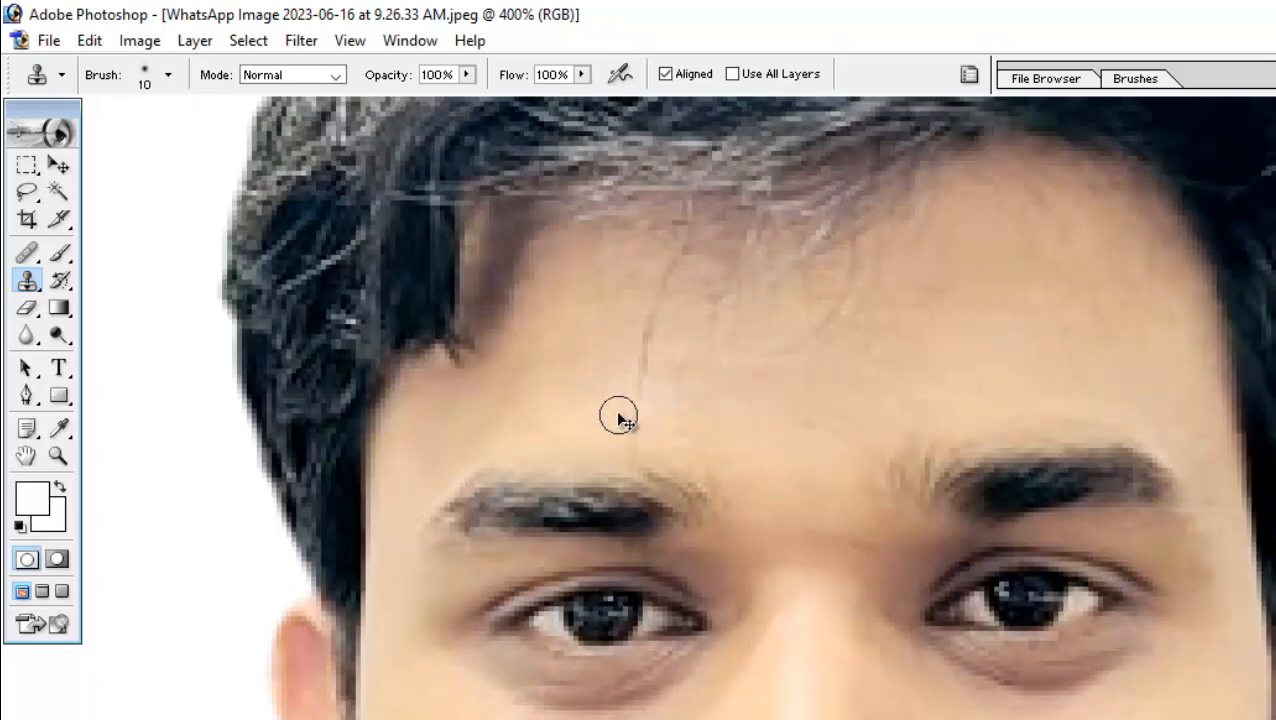
key(bracketright)
key(ctrl+plus)
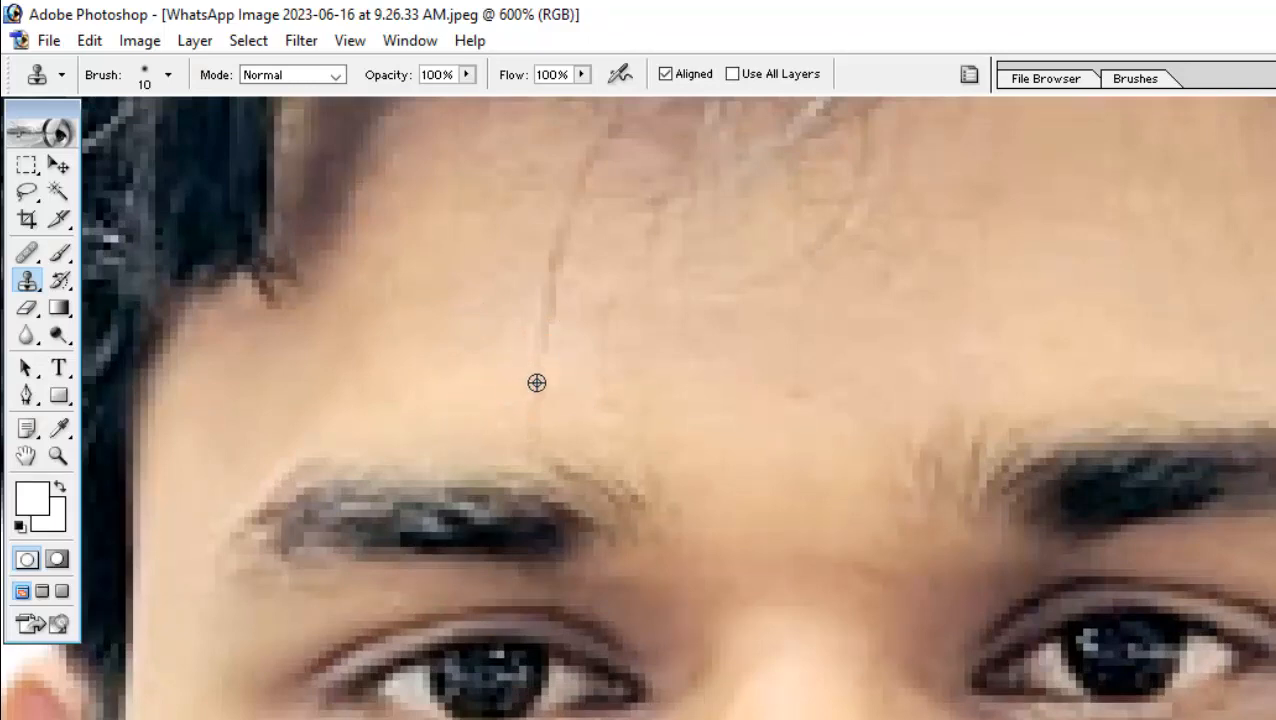
drag(537, 383, 561, 242)
- Sample nearby skin and clone it over the uneven spots on the forehead above the eyebrow on the image's right side
scroll(865, 334, up, 2)
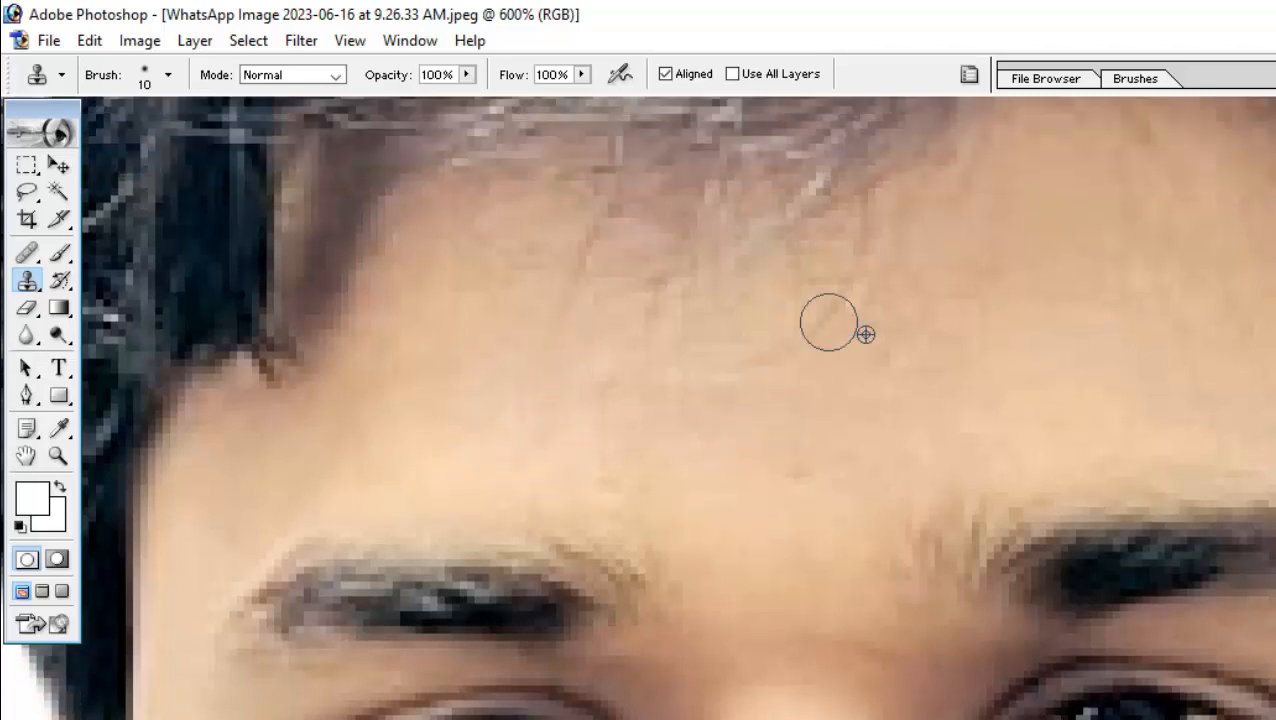
scroll(1116, 376, up, 2)
scroll(1156, 399, up, 2)
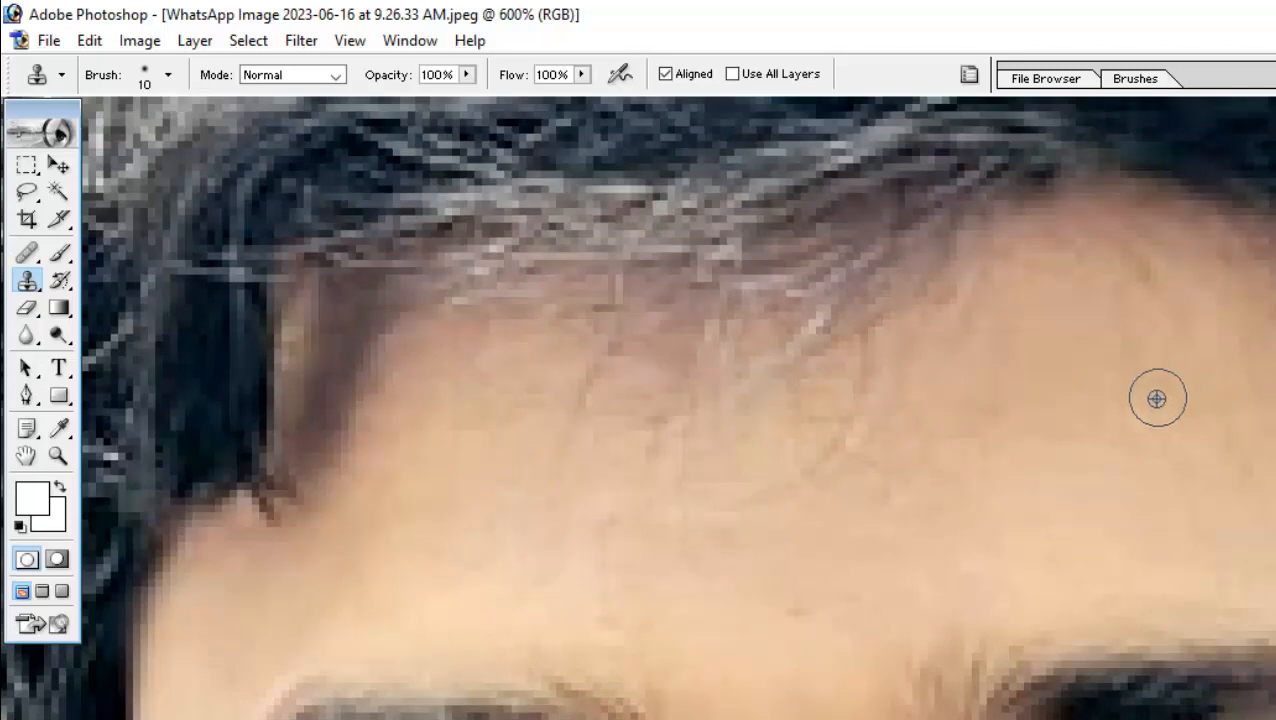
click(1162, 439)
alt+click(1273, 477)
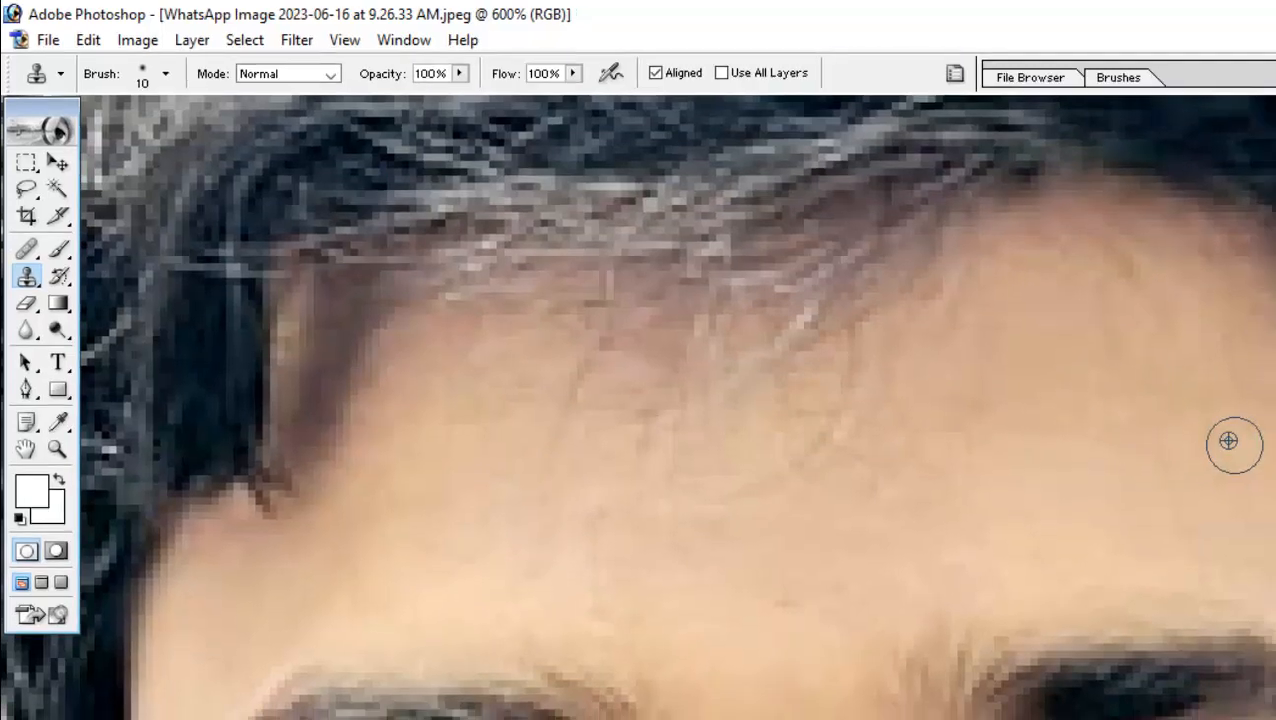
click(1223, 446)
alt+click(1250, 485)
click(1227, 498)
click(1186, 512)
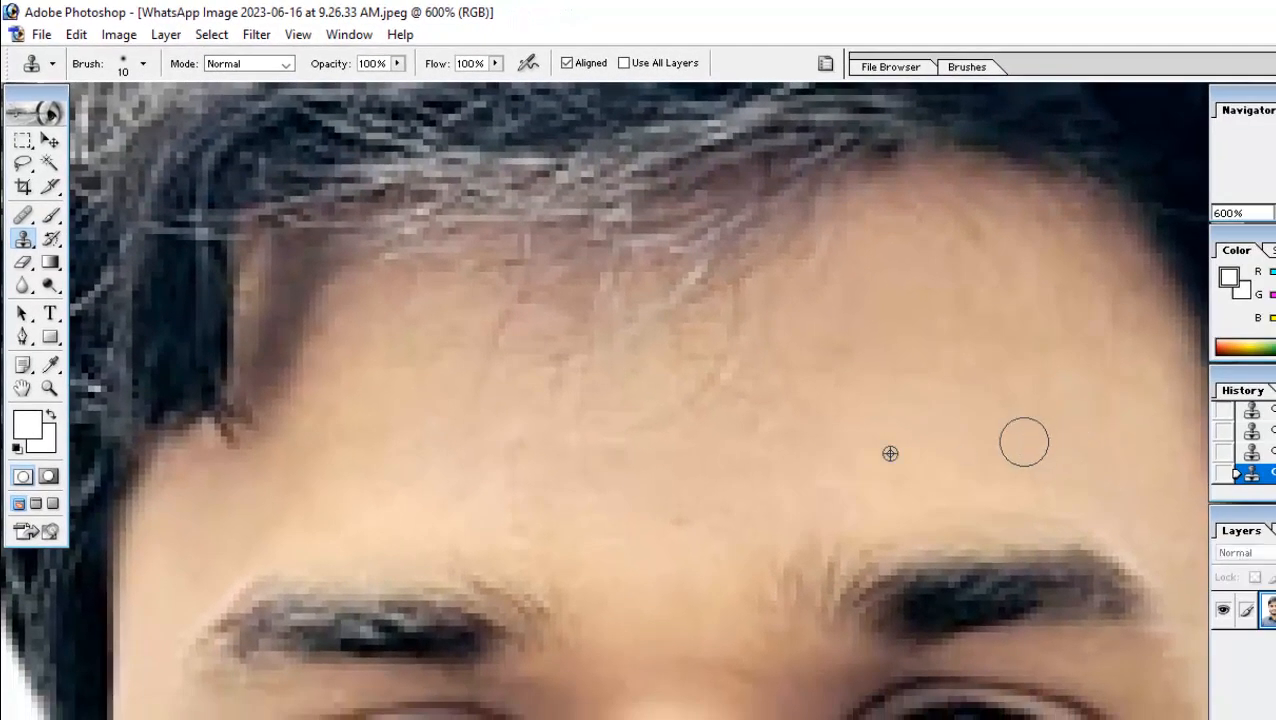
- Sample nearby skin and clone it over the fine marks between the forehead's centre and the image's right side
scroll(850, 380, up, 1)
alt+click(886, 404)
click(871, 404)
click(906, 384)
alt+click(852, 379)
click(830, 383)
alt+click(766, 394)
click(792, 396)
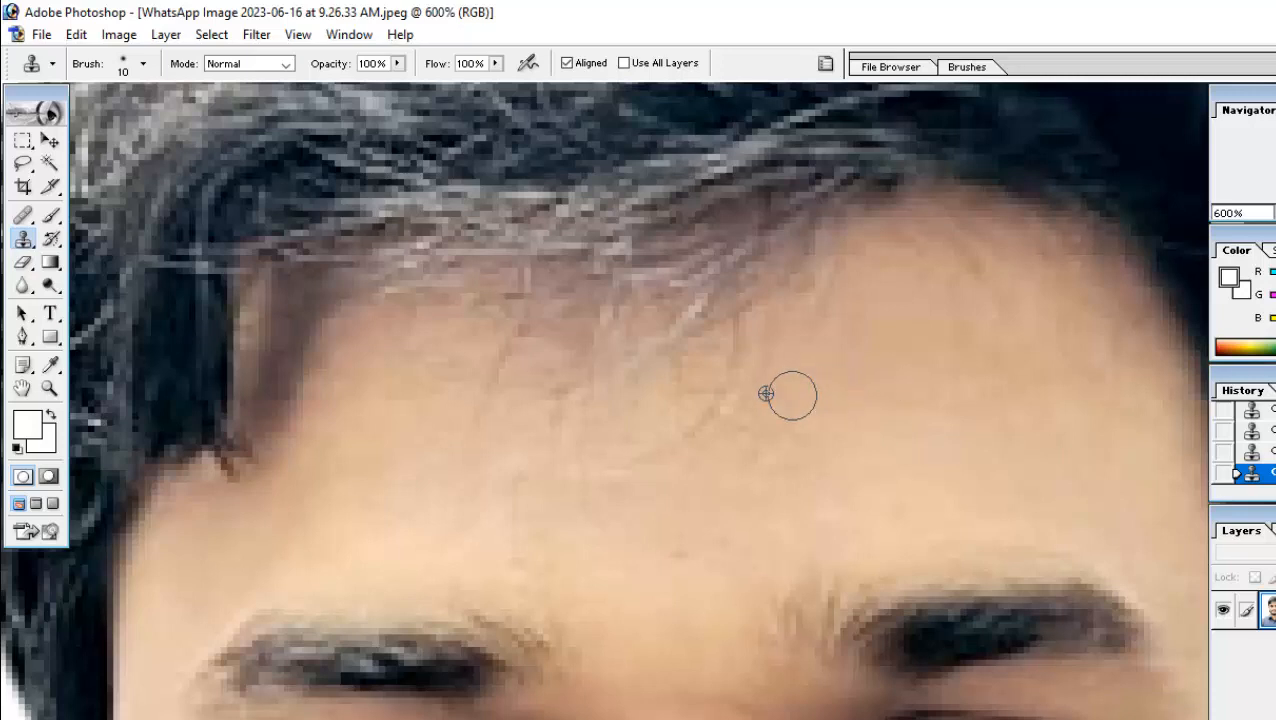
alt+click(826, 375)
click(813, 371)
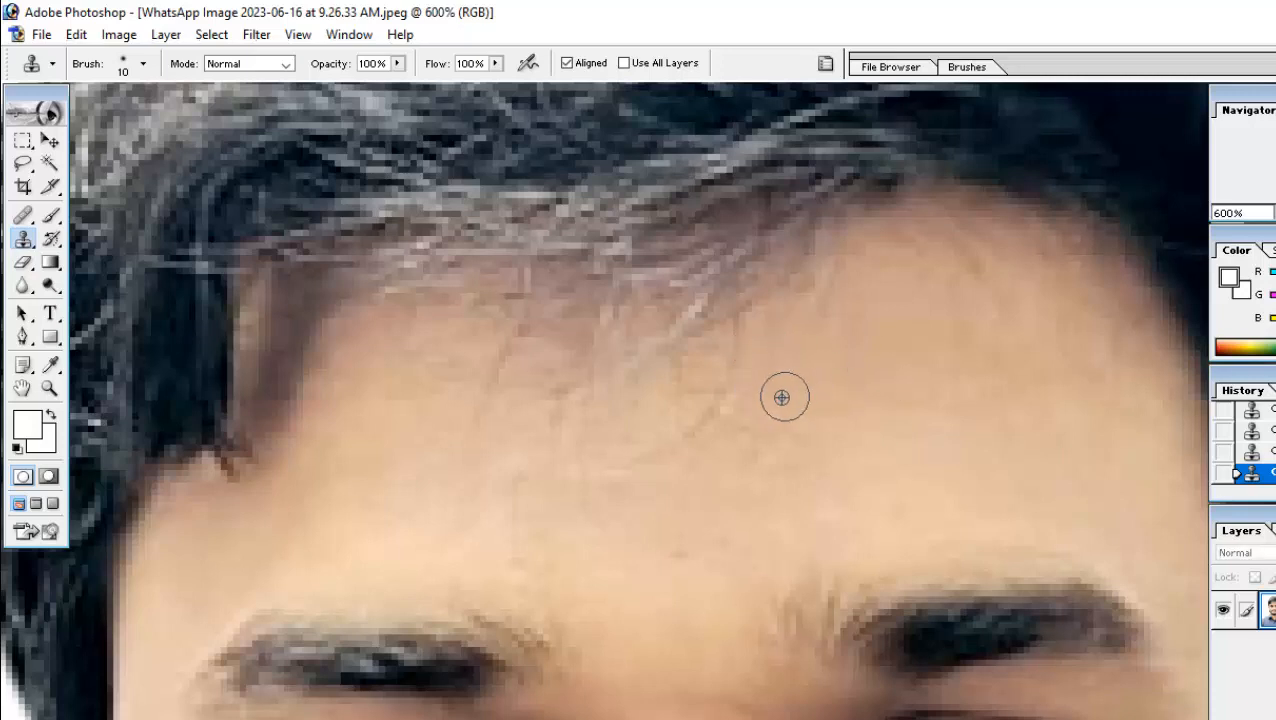
alt+click(782, 397)
click(755, 424)
- Clone clean skin over the faint hair lines on the upper forehead at the image's left side
alt+click(433, 382)
click(477, 369)
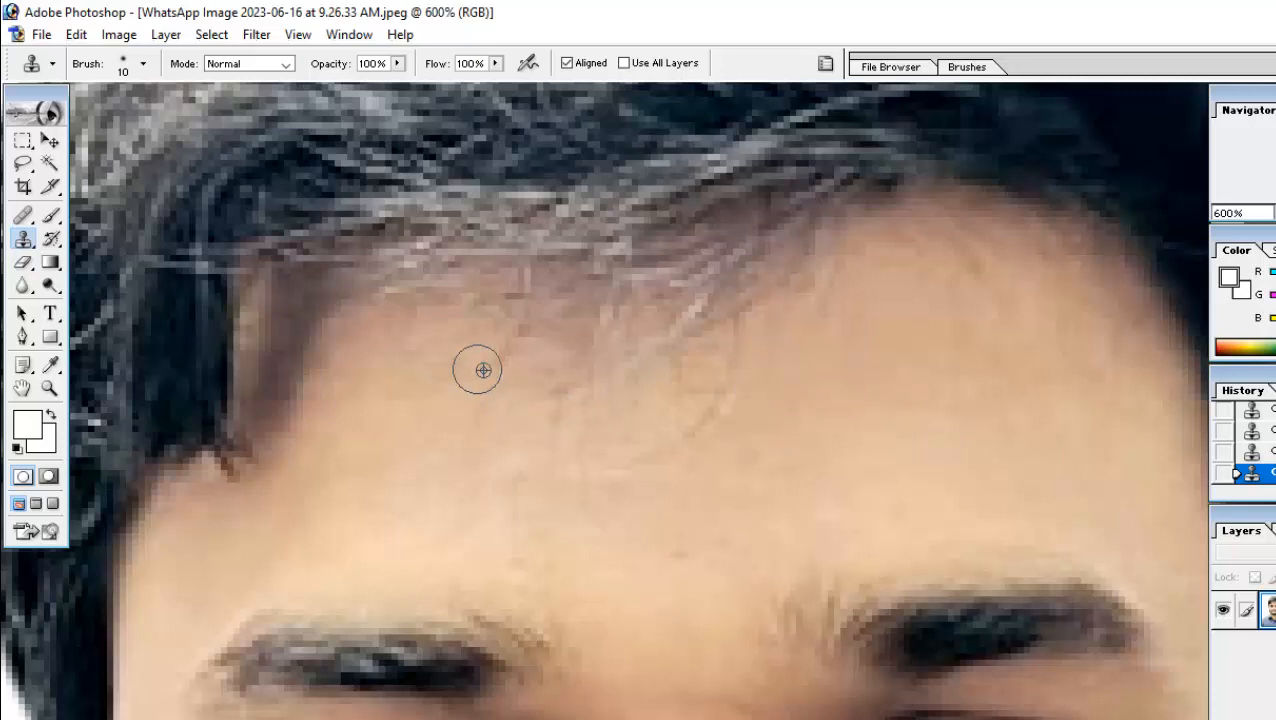
alt+click(444, 396)
click(490, 375)
click(548, 351)
click(492, 387)
click(561, 397)
alt+click(514, 397)
click(591, 397)
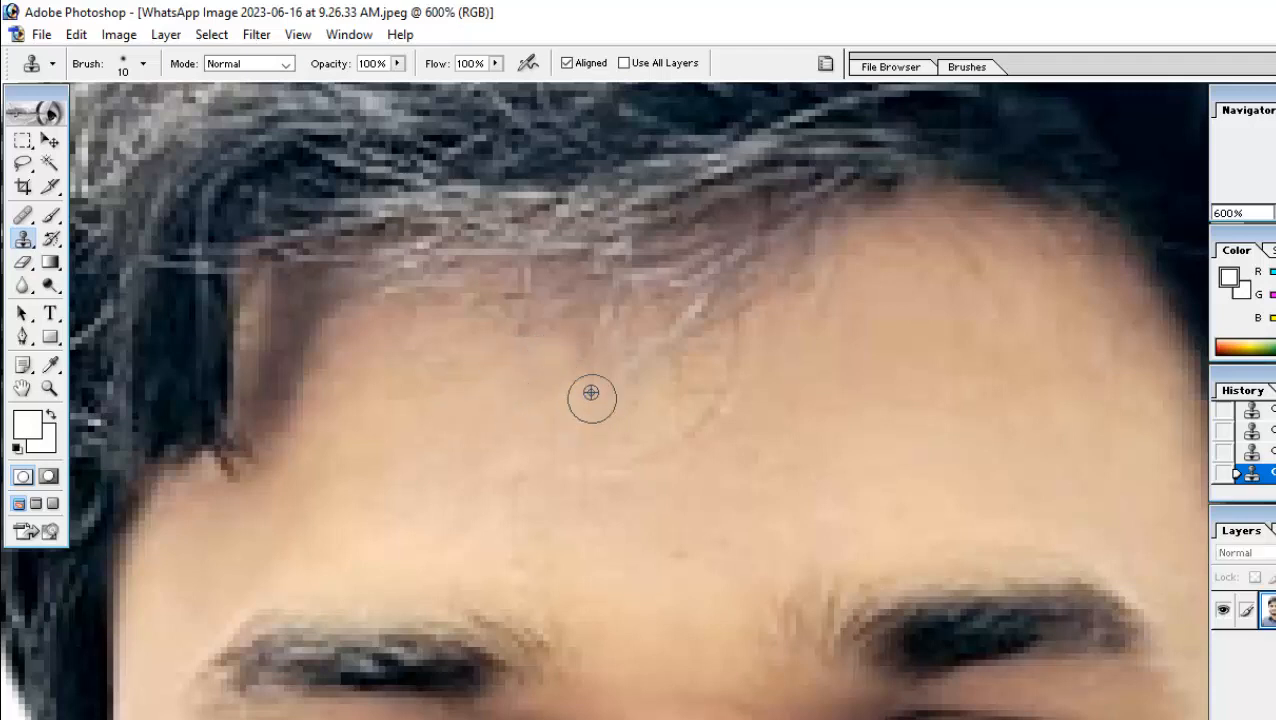
- Clone smooth skin over the uneven patches and thin lines in the middle of the forehead
alt+click(604, 378)
click(643, 382)
alt+click(610, 386)
click(686, 427)
alt+click(613, 438)
click(644, 450)
alt+click(758, 415)
click(707, 408)
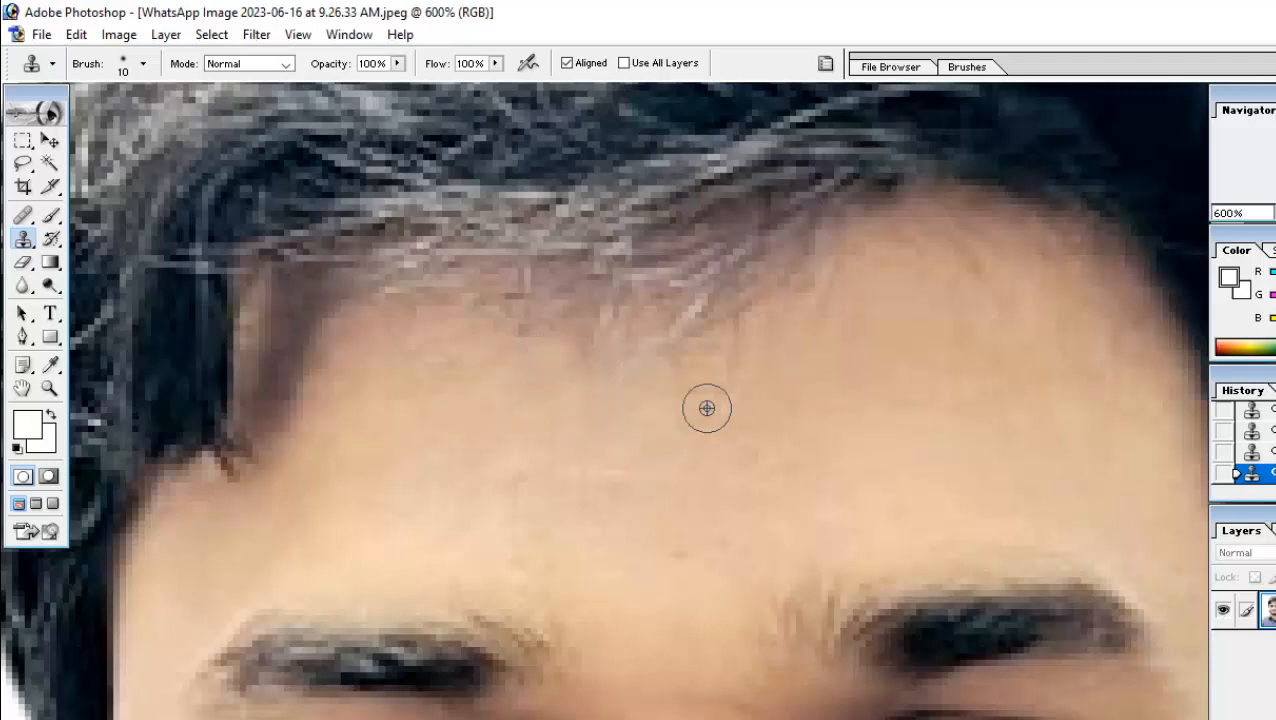
- Cover the tips of the loose strands hanging onto the upper middle forehead with cloned skin
alt+click(797, 364)
click(723, 367)
click(663, 371)
click(596, 371)
alt+click(524, 381)
click(576, 338)
click(632, 329)
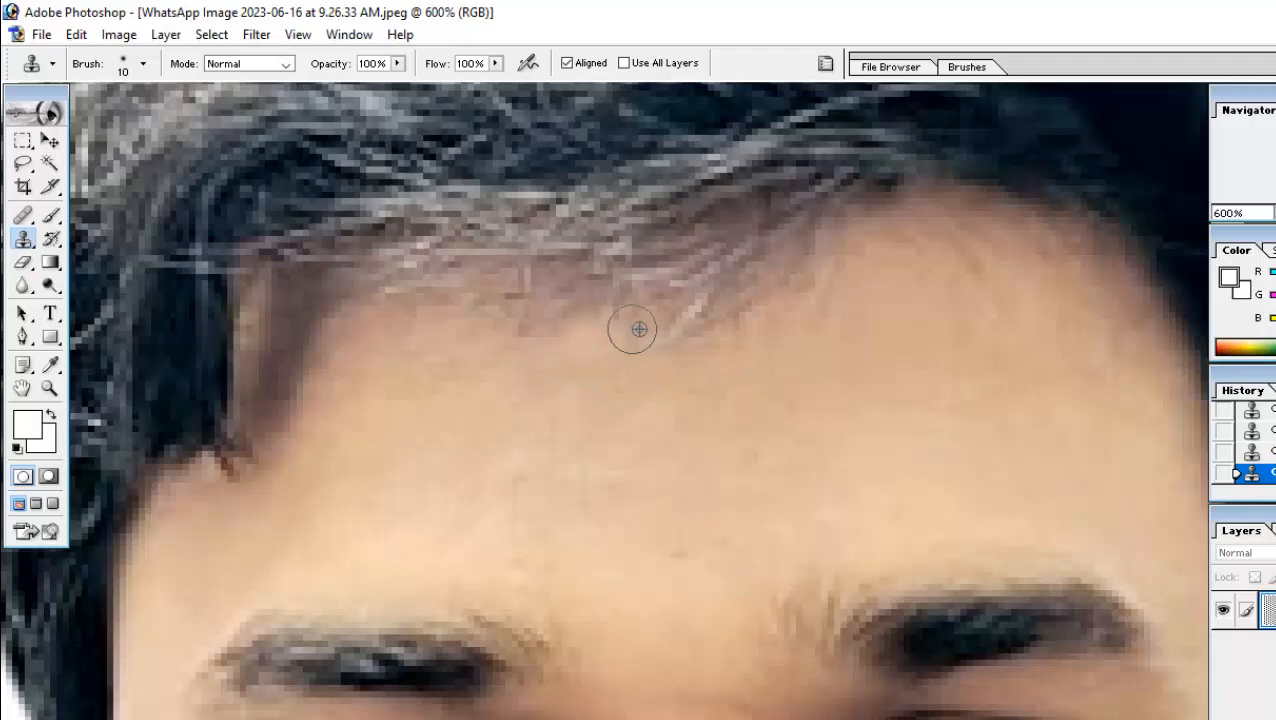
click(693, 330)
- Clean up the hairline's lower edge by cloning skin over the stray hairs across the top of the forehead
alt+click(837, 294)
drag(787, 290, 500, 306)
alt+click(441, 307)
click(478, 310)
alt+click(782, 332)
drag(692, 308, 617, 302)
alt+click(766, 325)
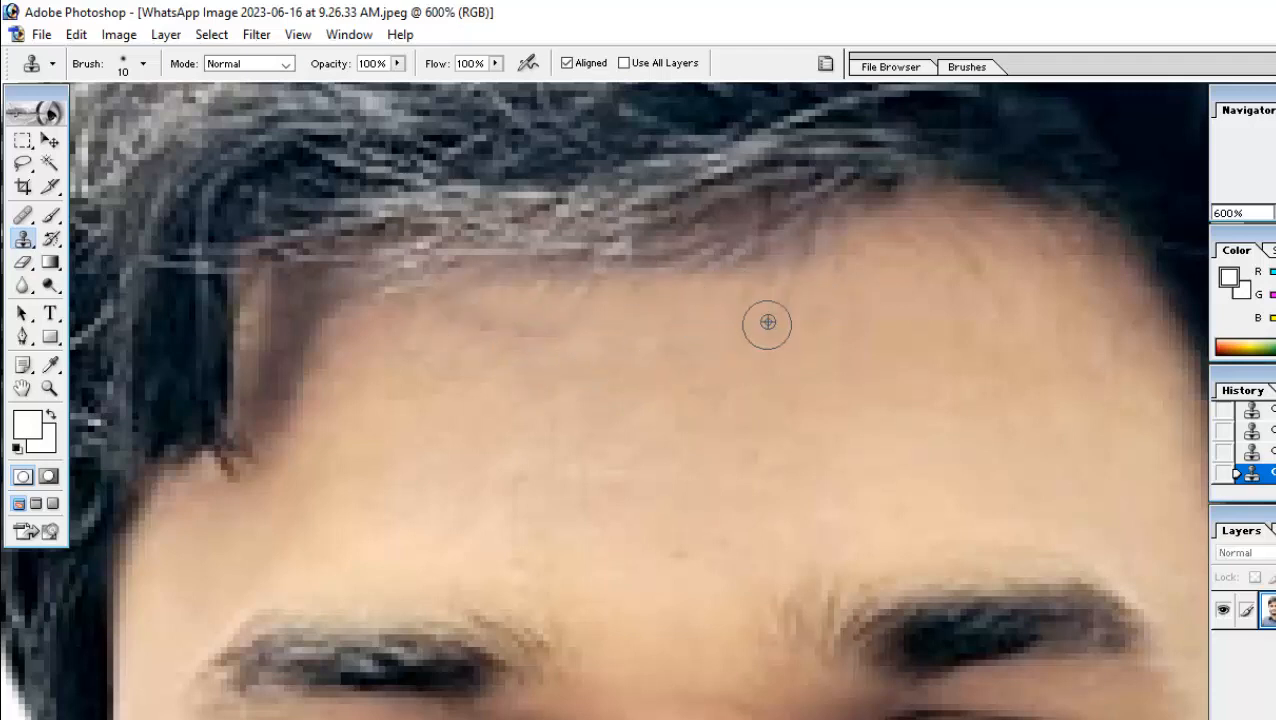
click(779, 280)
click(811, 270)
- Clone skin over the leftover dark line below the hairline on the image's left, undoing the stroke that goes wrong
alt+click(616, 317)
click(551, 332)
alt+click(521, 354)
click(486, 333)
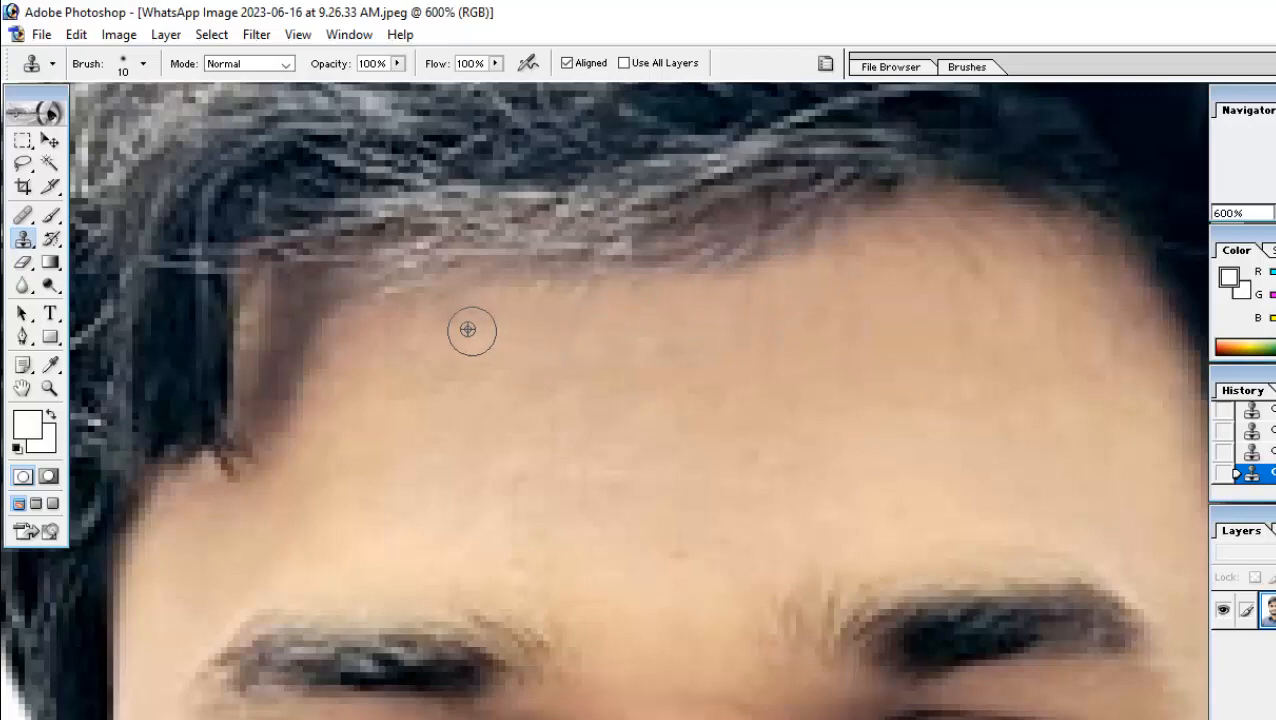
alt+click(463, 364)
click(437, 315)
key(ctrl+z)
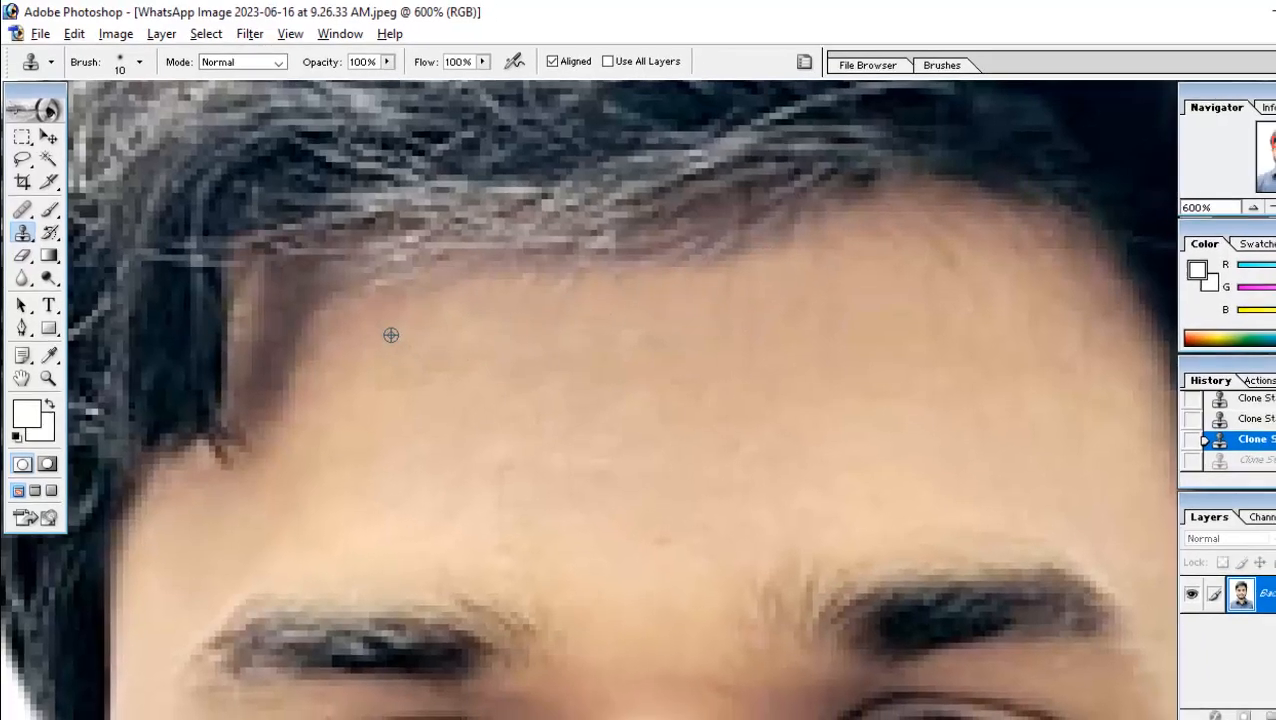
alt+click(441, 333)
click(484, 323)
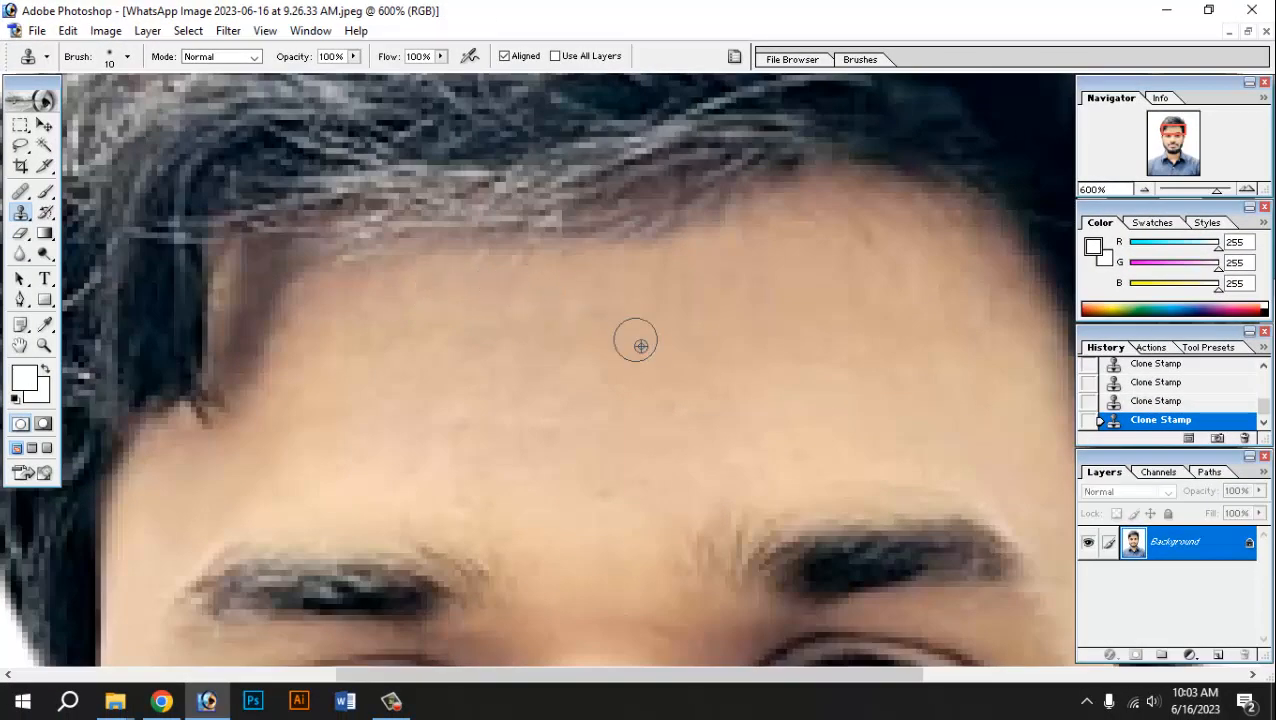
- Undo the last clone stroke and clone clean skin over the small spot on the outer cheek at the image's right
key(ctrl+minus)
key(ctrl+minus)
key(ctrl+minus)
key(ctrl+minus)
key(ctrl+minus)
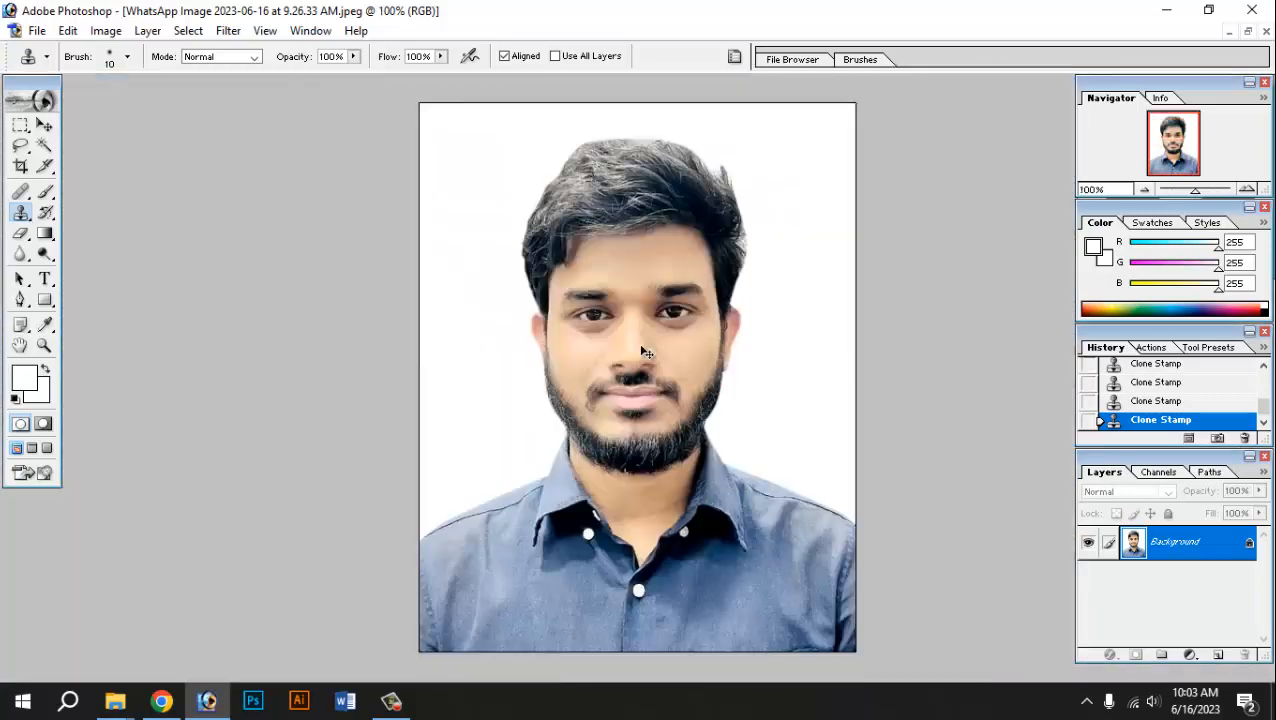
key(ctrl+plus)
key(ctrl+plus)
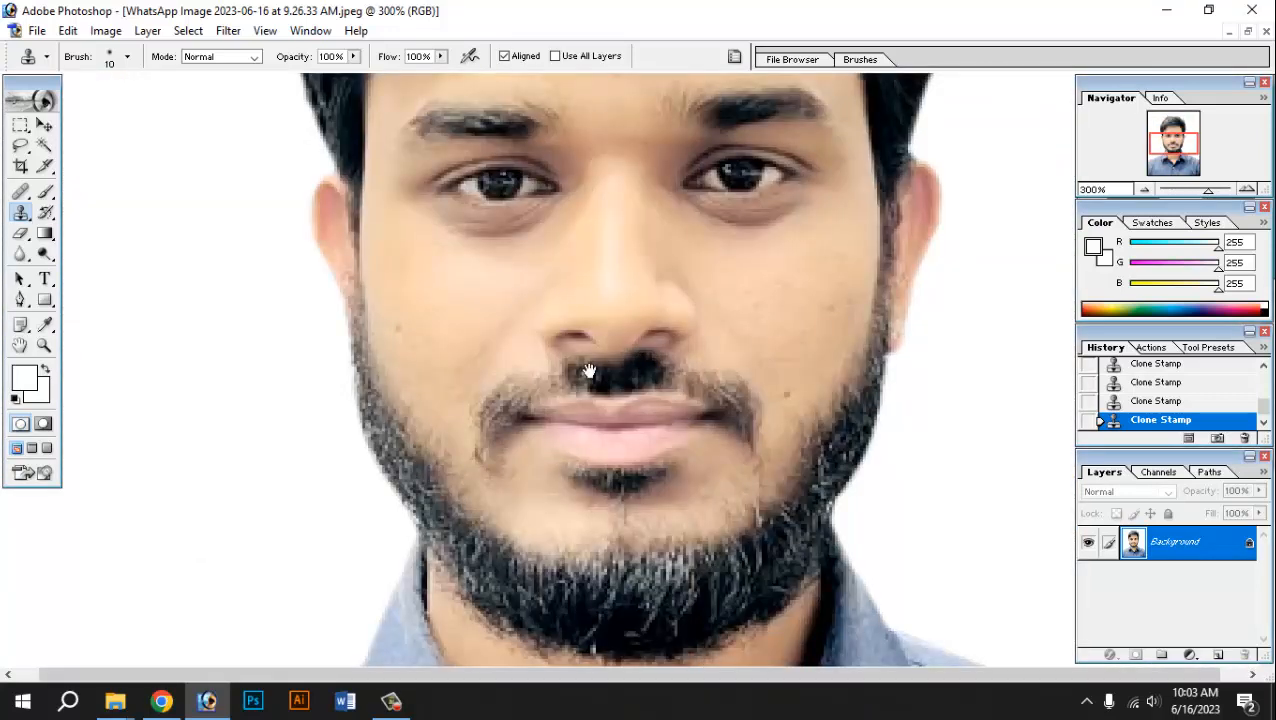
key(ctrl+plus)
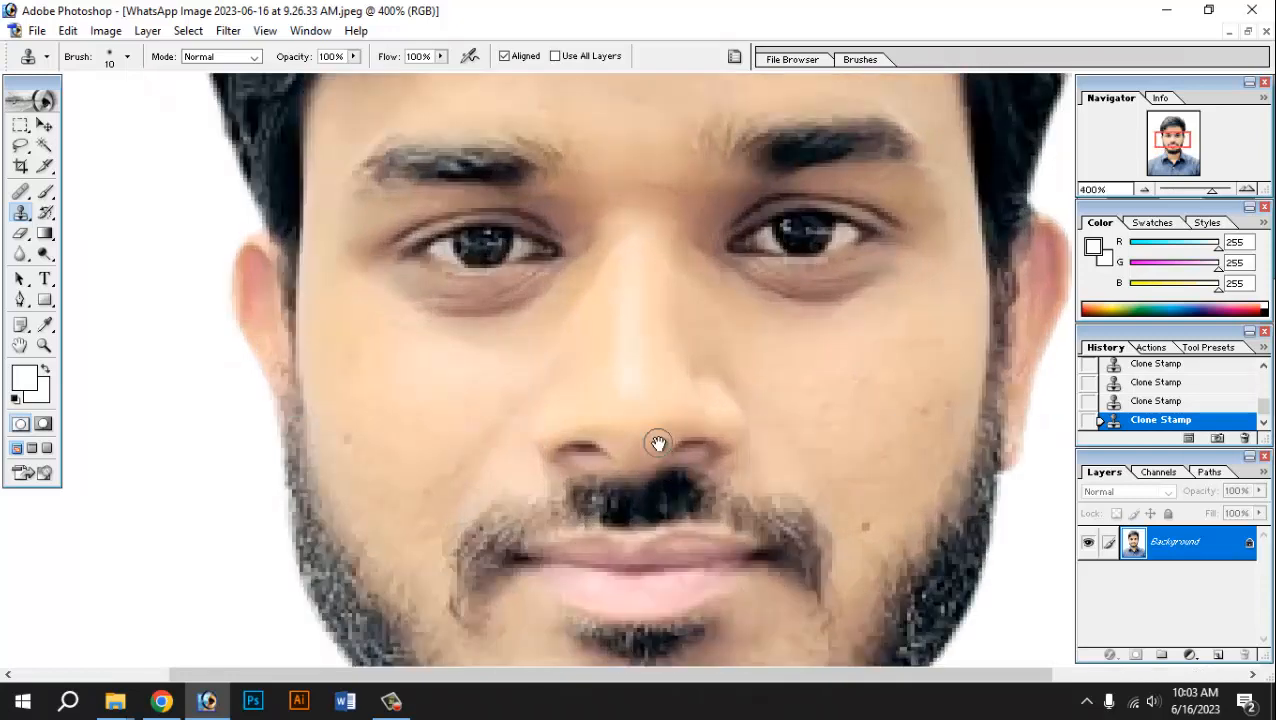
drag(788, 422, 554, 395)
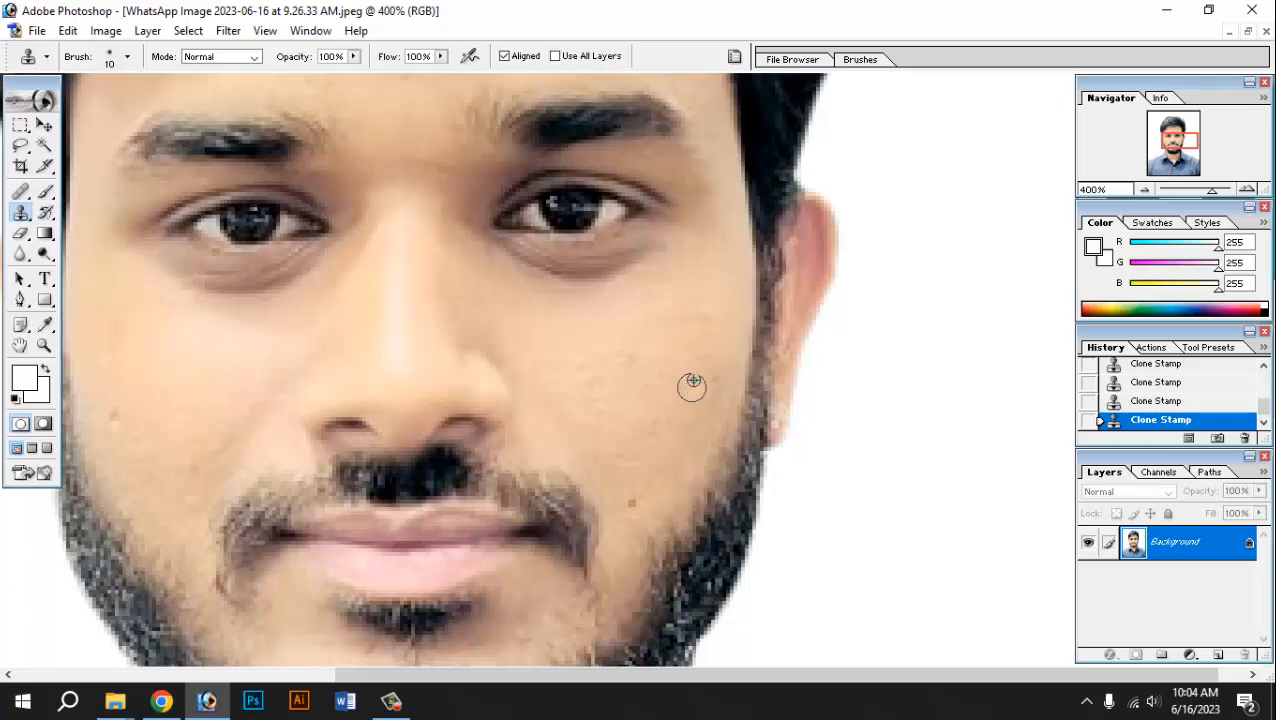
key(ctrl+z)
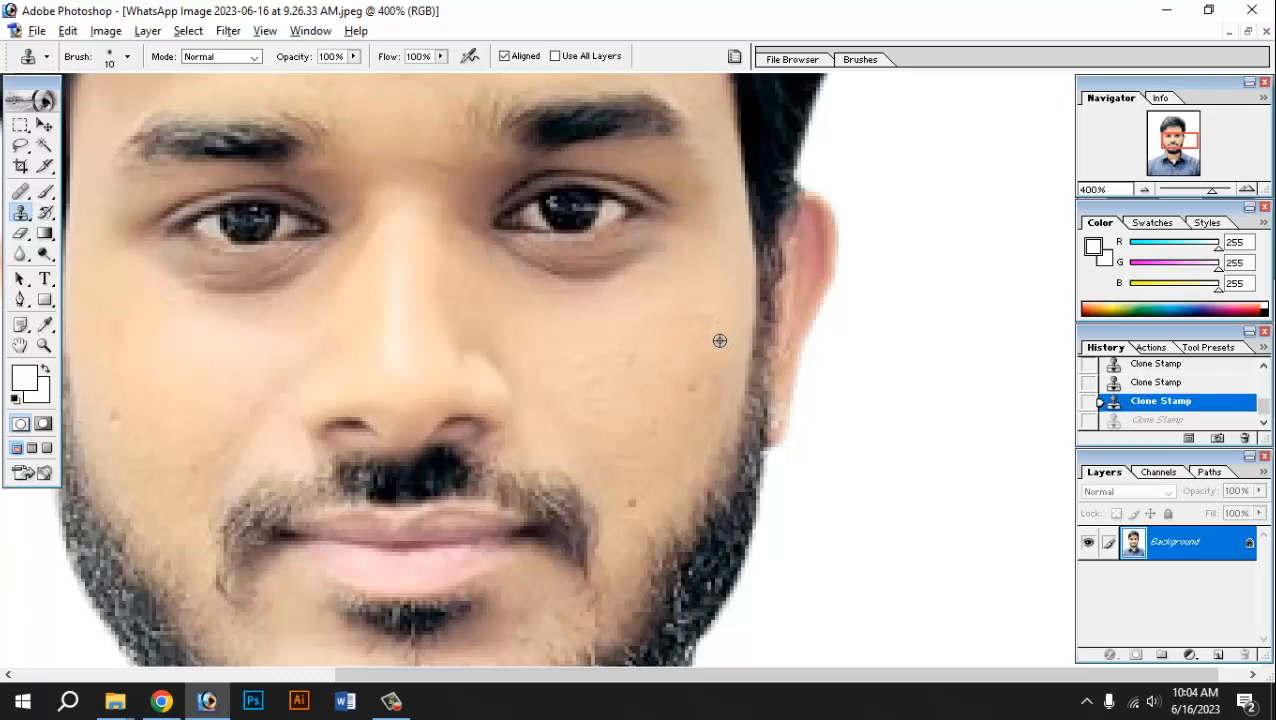
click(705, 356)
drag(715, 375, 701, 387)
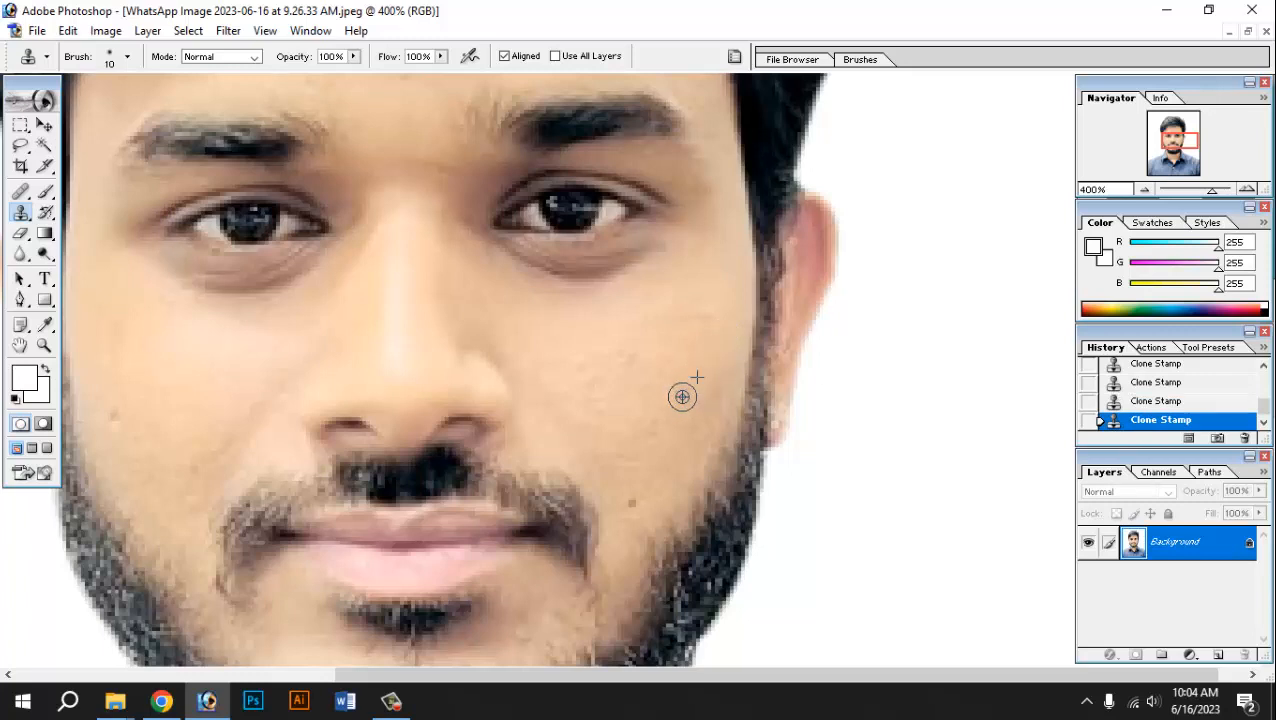
- Clone smooth skin over the rough marks on the cheek below the eye at the image's right
alt+click(682, 397)
key(ctrl+plus)
key(ctrl+plus)
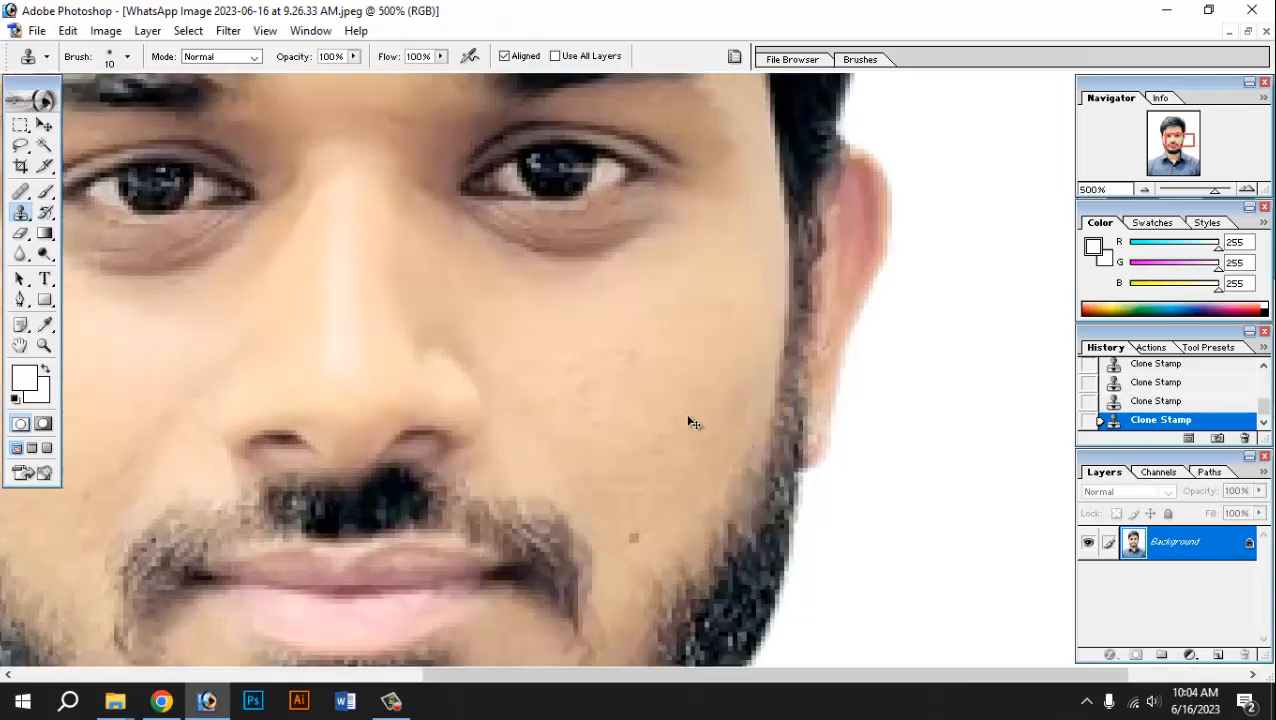
mouse_move(684, 413)
mouse_down()
mouse_move(663, 480)
mouse_move(600, 502)
mouse_up()
scroll(783, 376, left, 3)
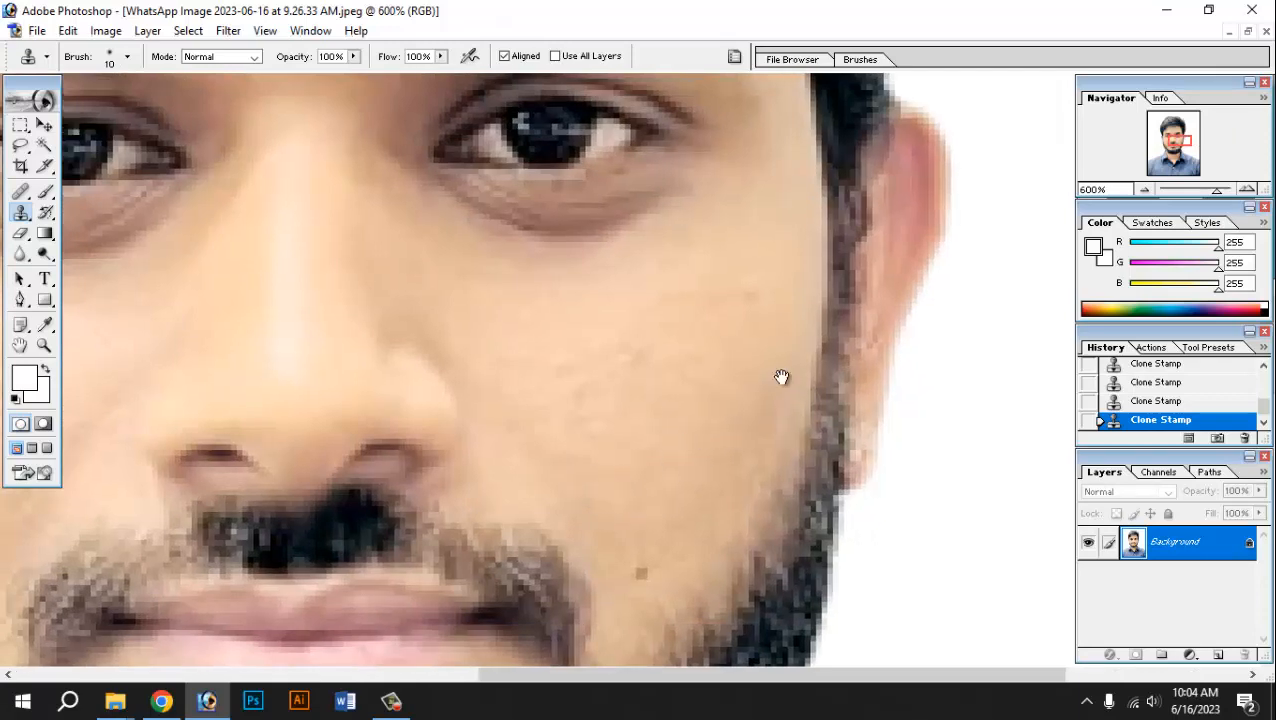
scroll(840, 339, up, 1)
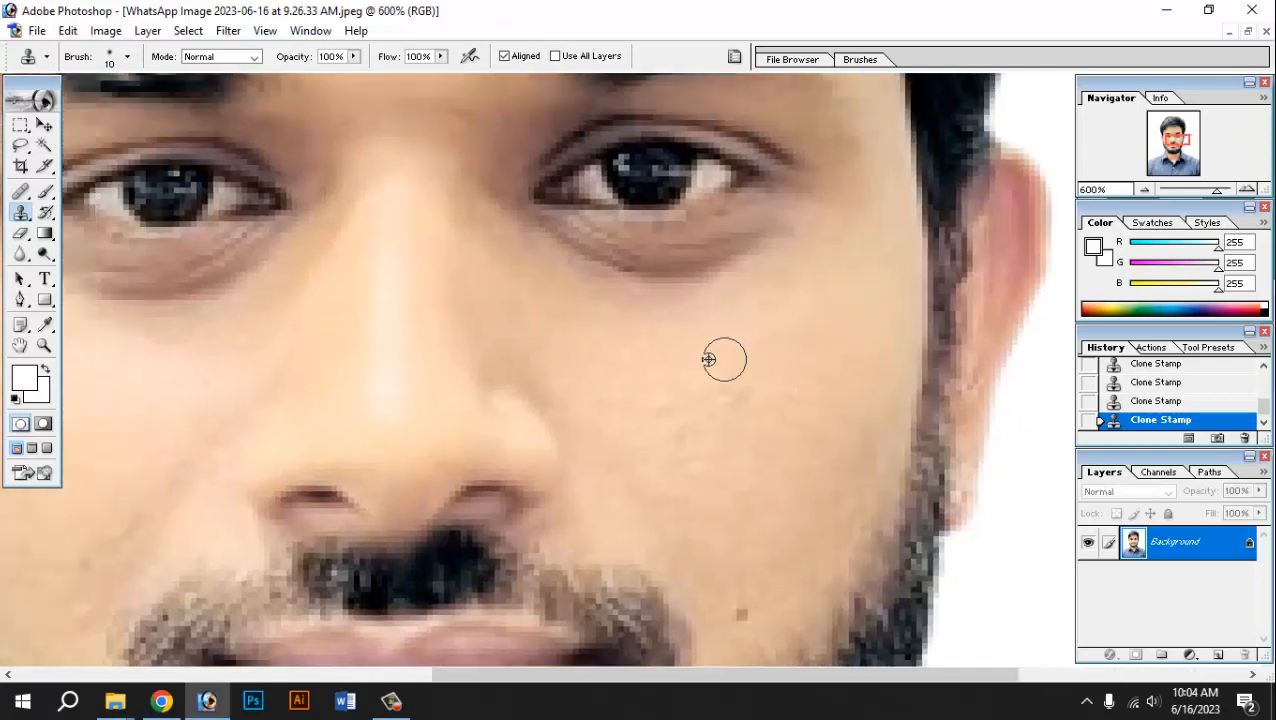
drag(627, 366, 674, 400)
alt+click(692, 420)
click(717, 443)
mouse_move(717, 443)
mouse_down()
mouse_move(729, 472)
mouse_move(788, 453)
mouse_up()
- Clone lighter skin along both sides of the nose bridge near the inner eye corners, undoing unsuitable strokes
key(ctrl+plus)
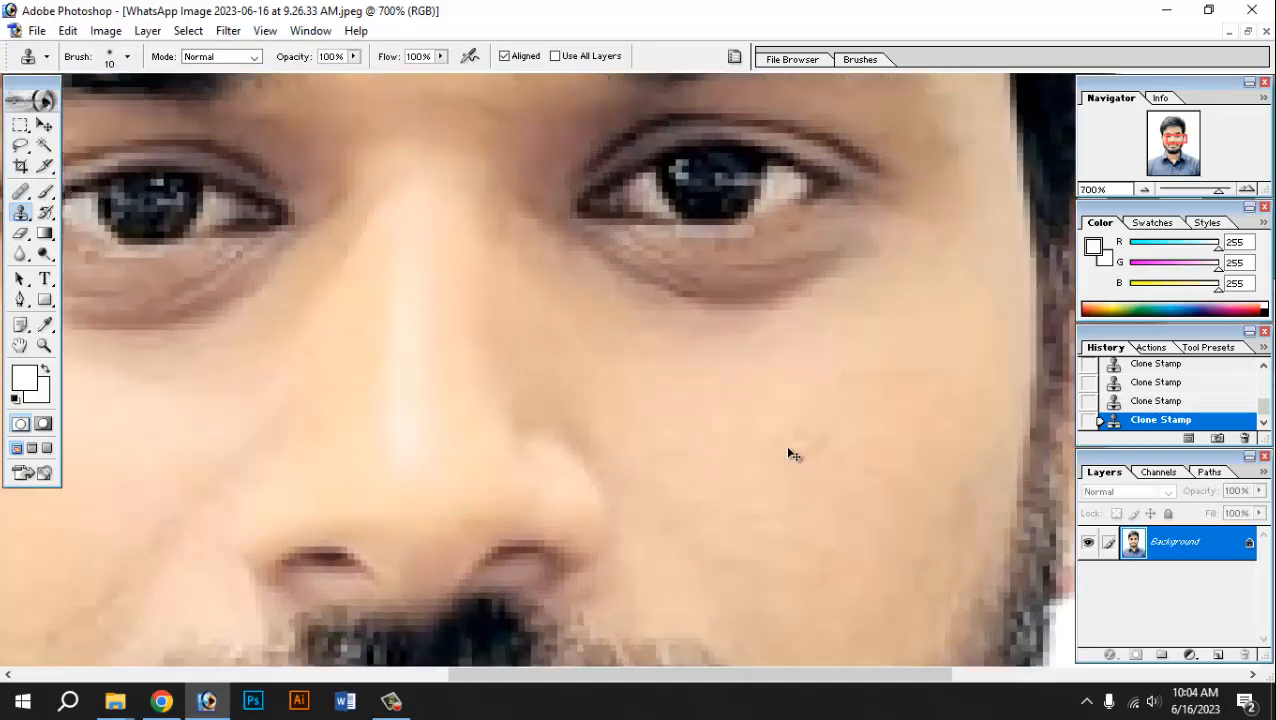
drag(534, 366, 699, 474)
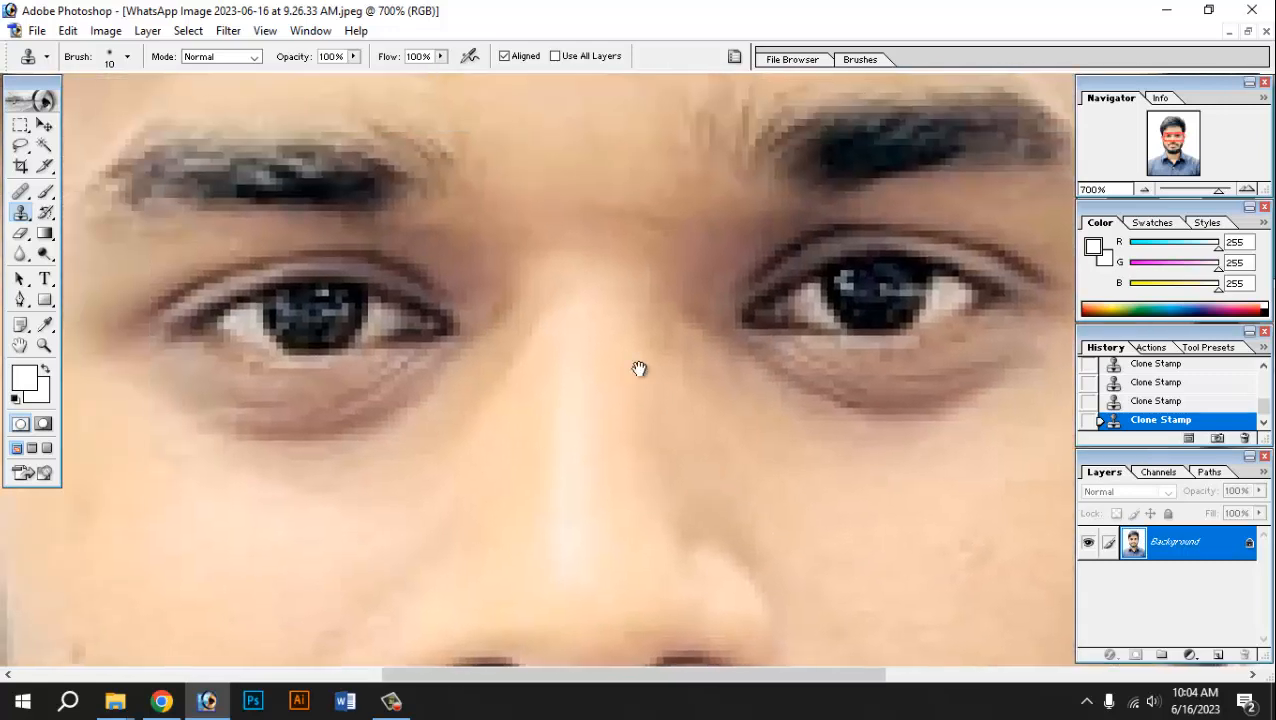
drag(622, 278, 655, 385)
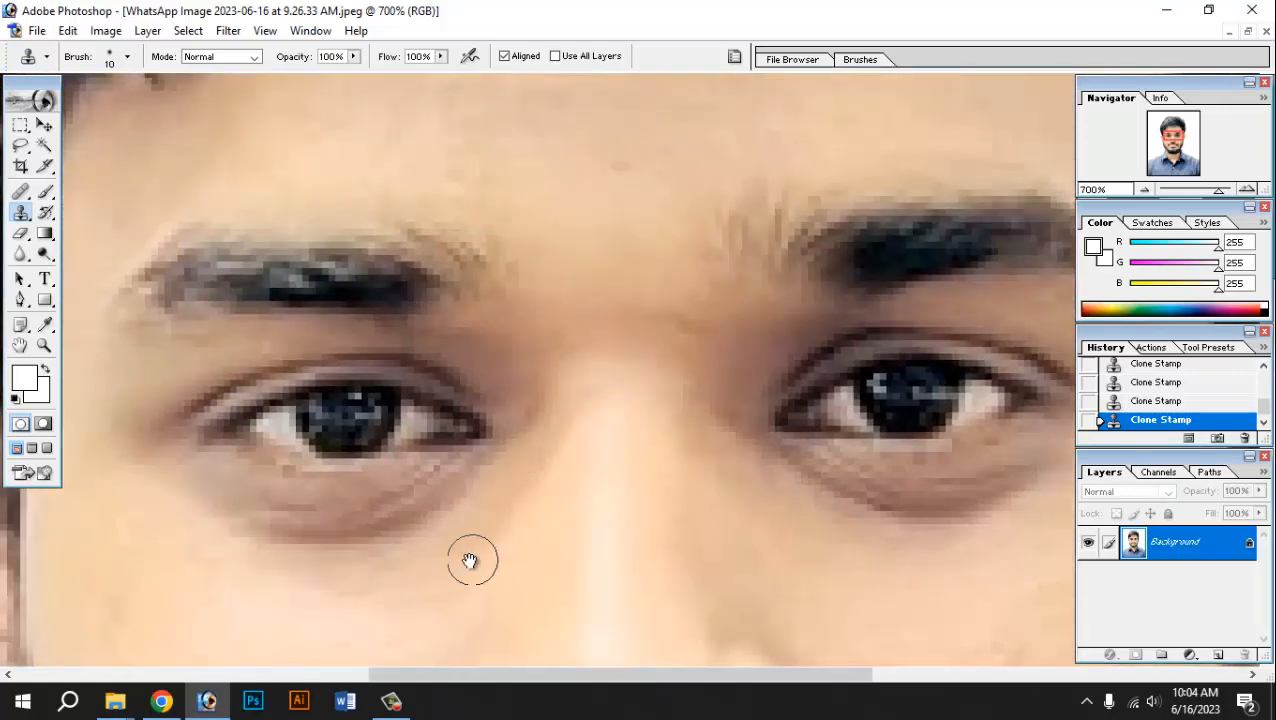
drag(490, 529, 555, 413)
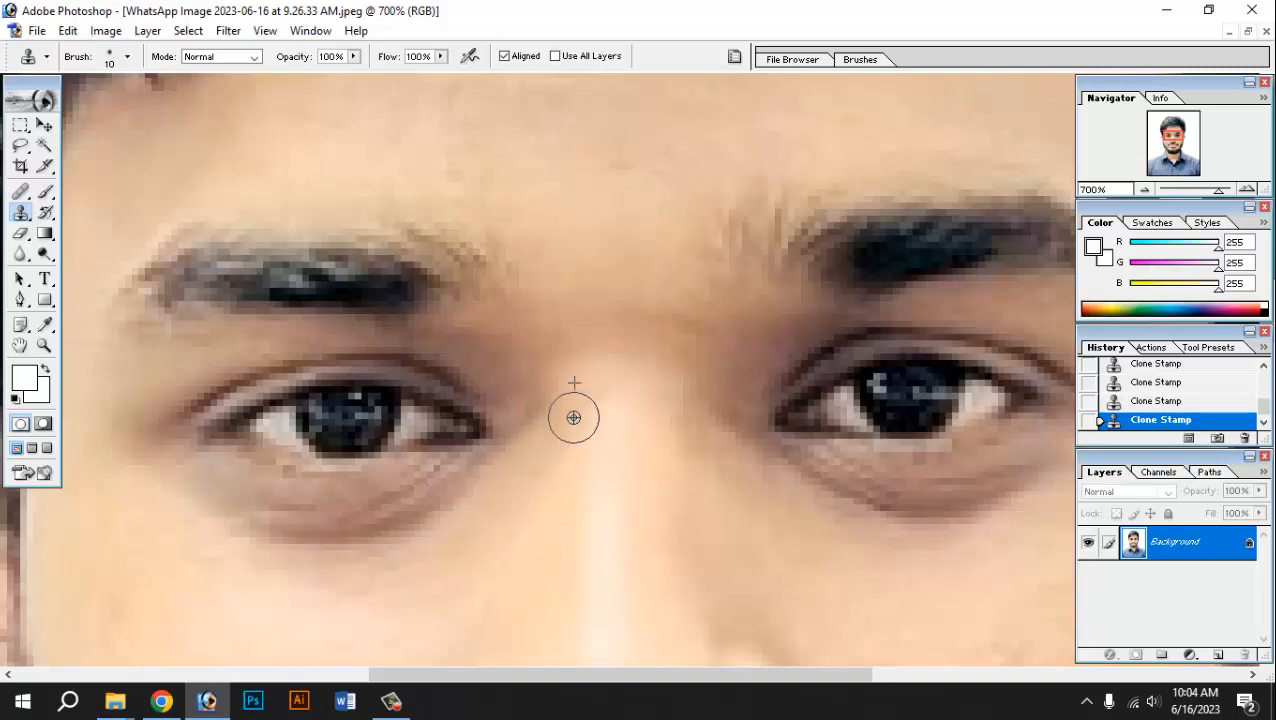
key(ctrl+z)
drag(561, 436, 595, 427)
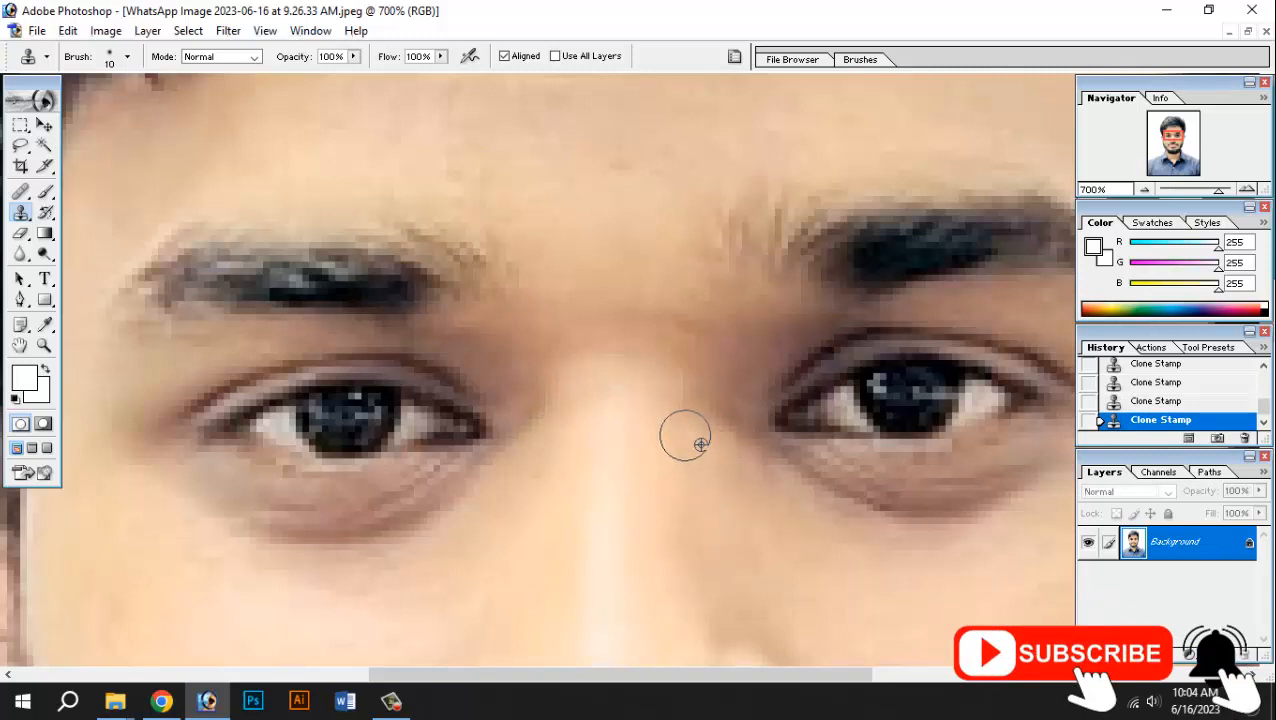
key(ctrl+z)
alt+click(743, 498)
click(720, 469)
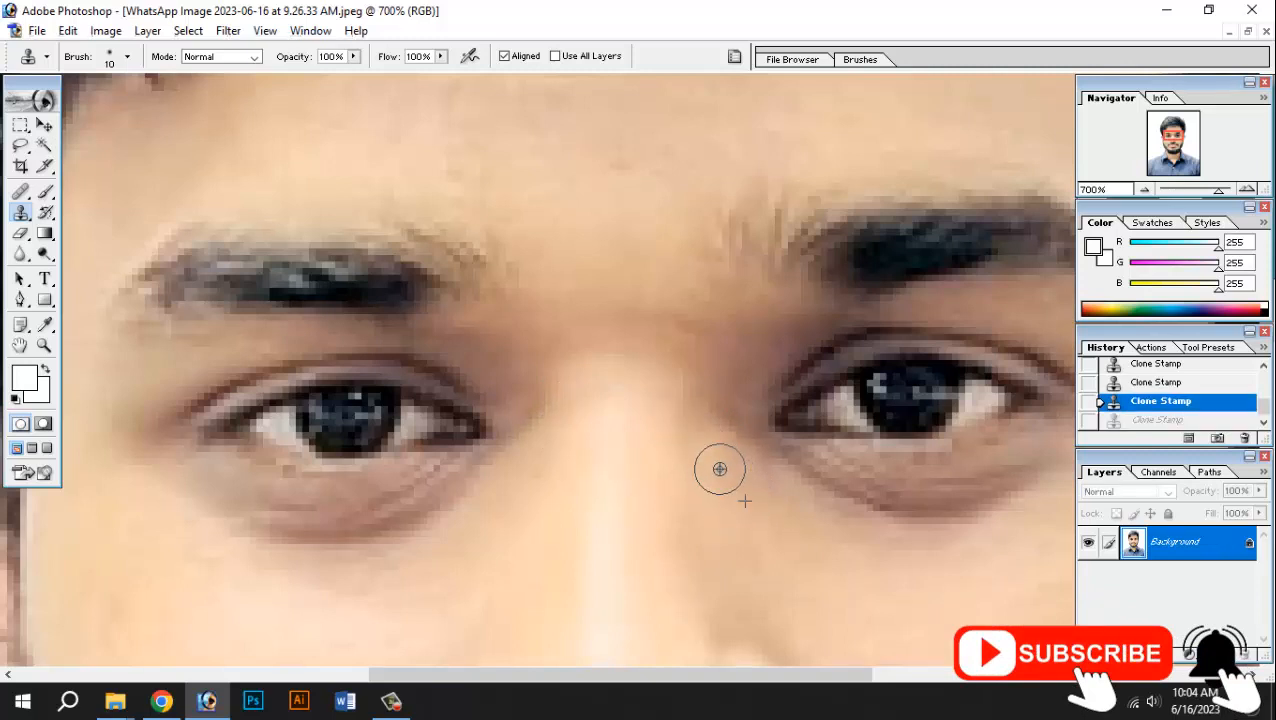
drag(699, 456, 681, 416)
- Examine the retouched face in the full picture and at closer range for remaining uneven skin
key(ctrl+minus)
key(ctrl+minus)
key(ctrl+minus)
key(ctrl+minus)
key(ctrl+minus)
key(ctrl+minus)
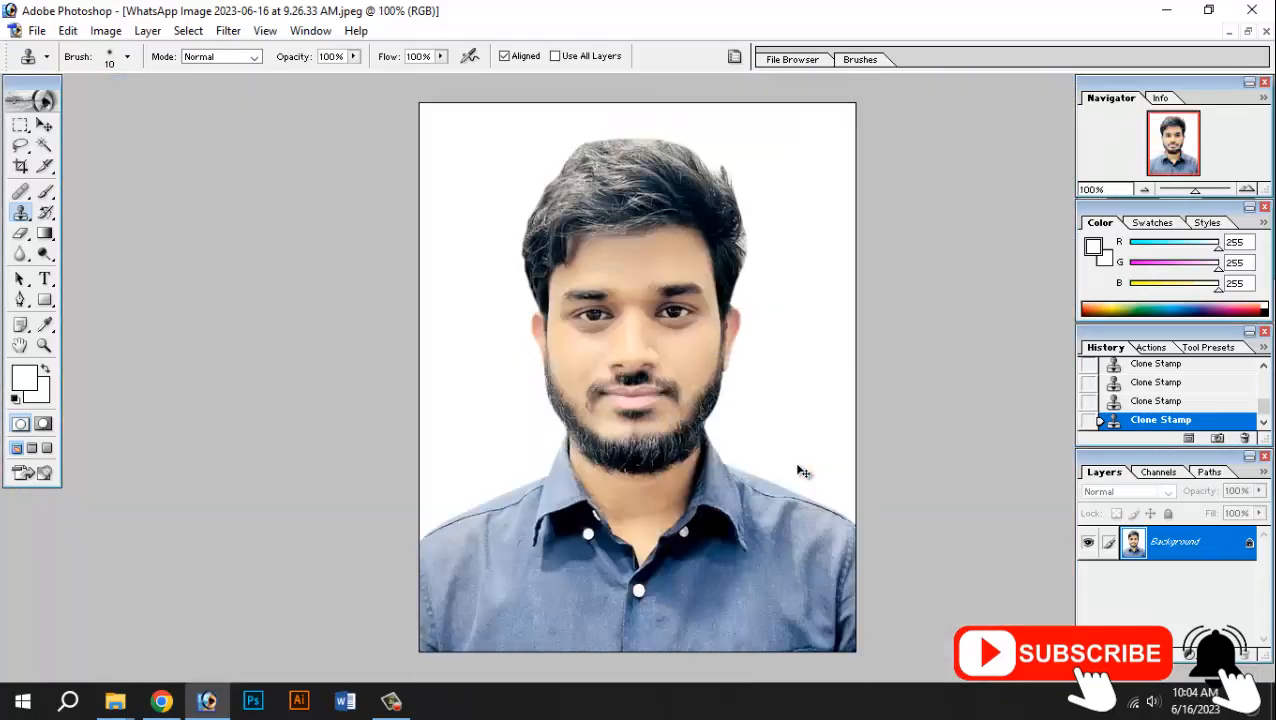
key(ctrl+plus)
key(ctrl+minus)
key(ctrl+plus)
key(ctrl+minus)
key(ctrl+plus)
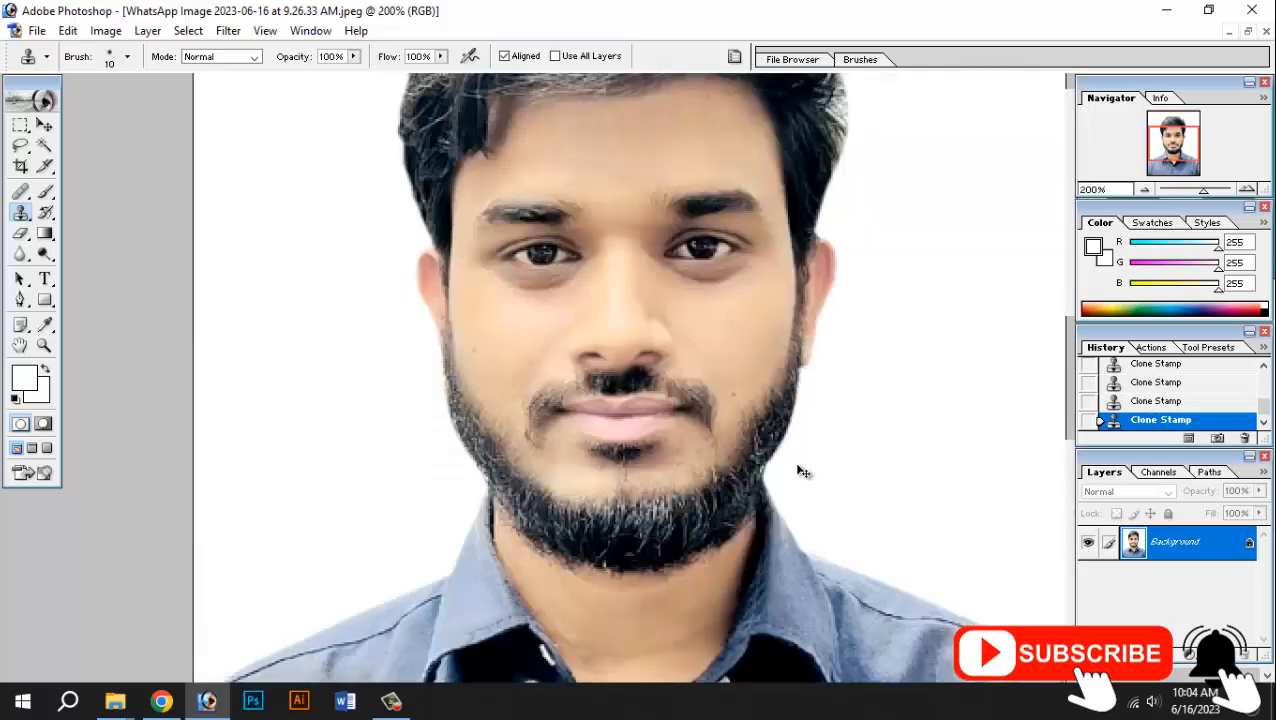
key(ctrl+minus)
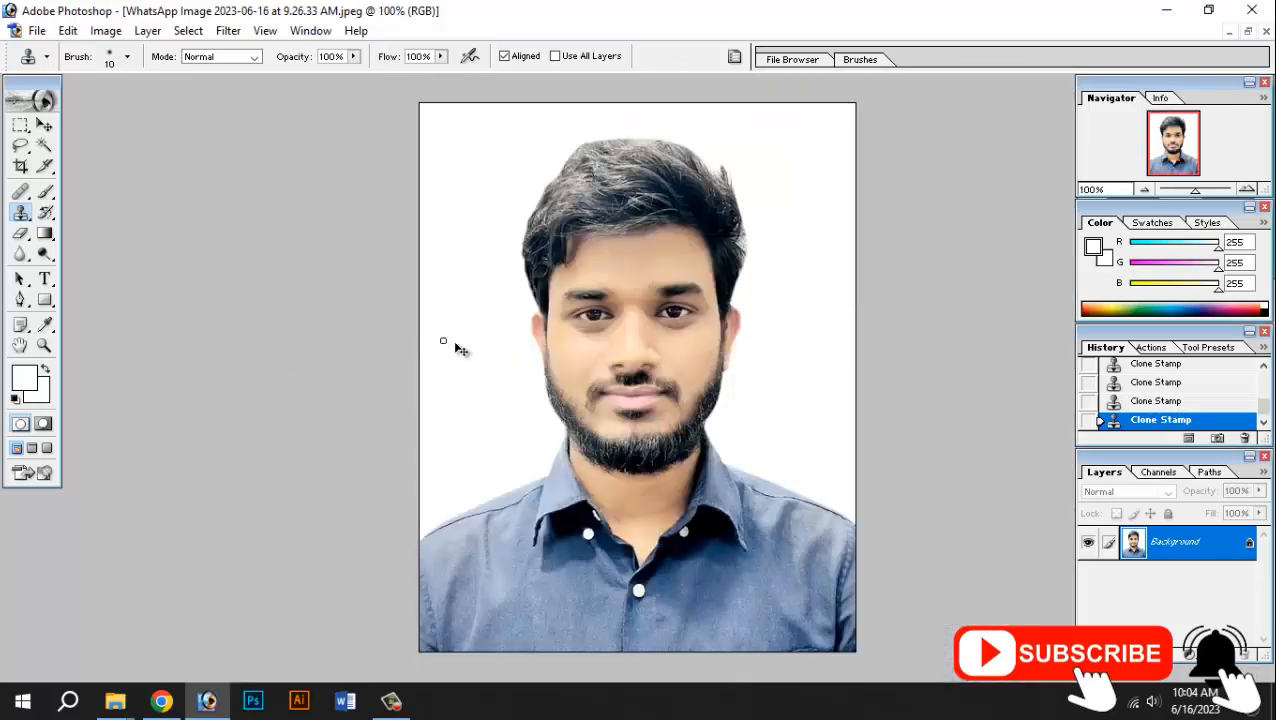
key(ctrl+plus)
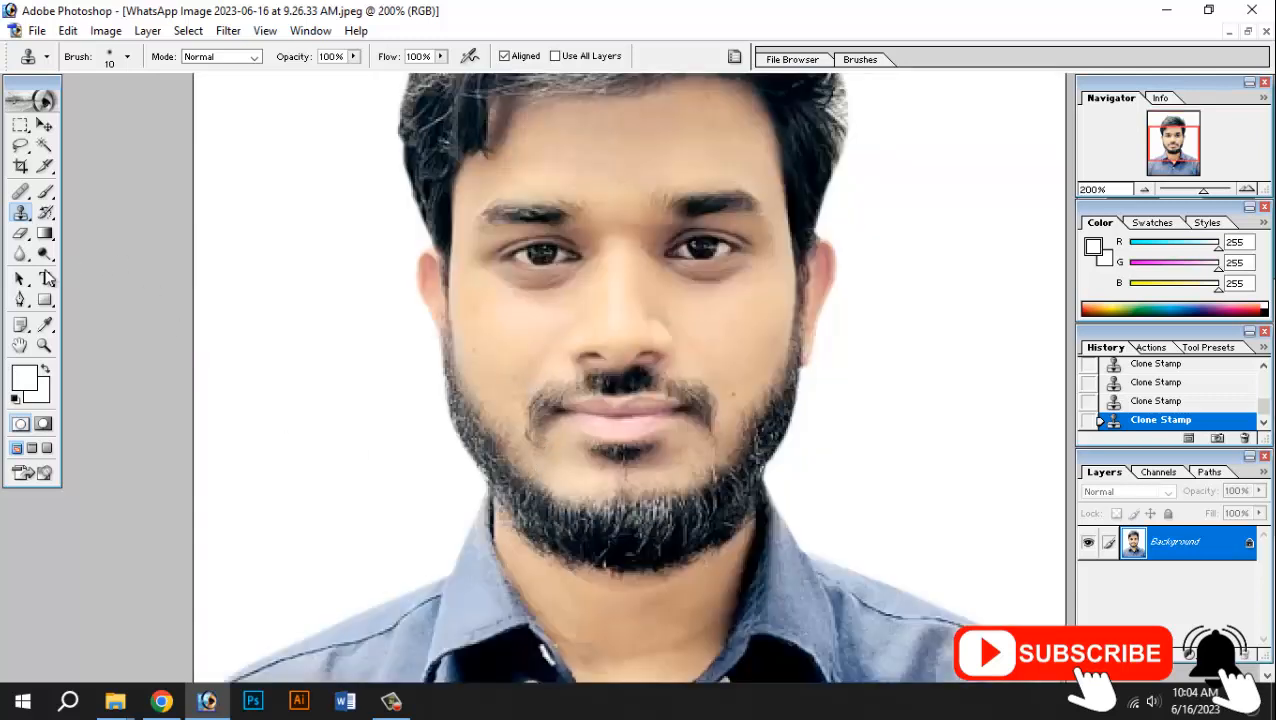
- Soften the forehead skin using the Blur tool with a 40-pixel brush at 50% strength
scroll(584, 274, up, 3)
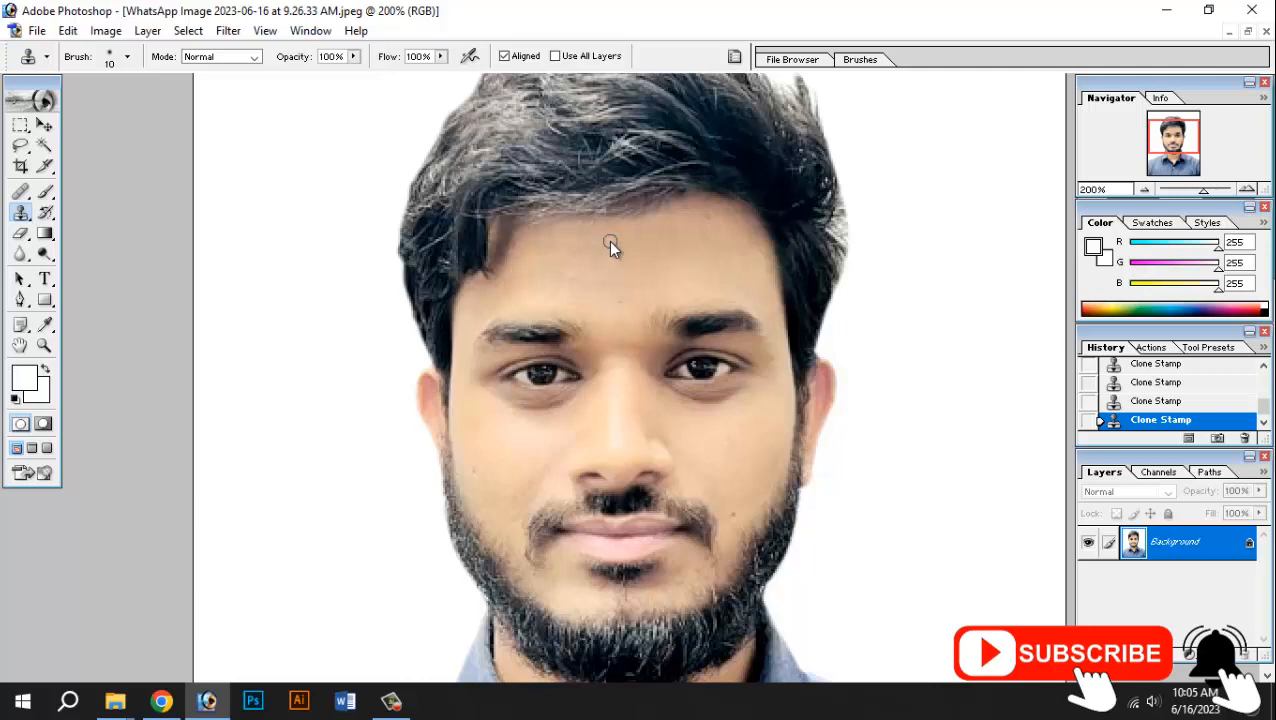
click(20, 256)
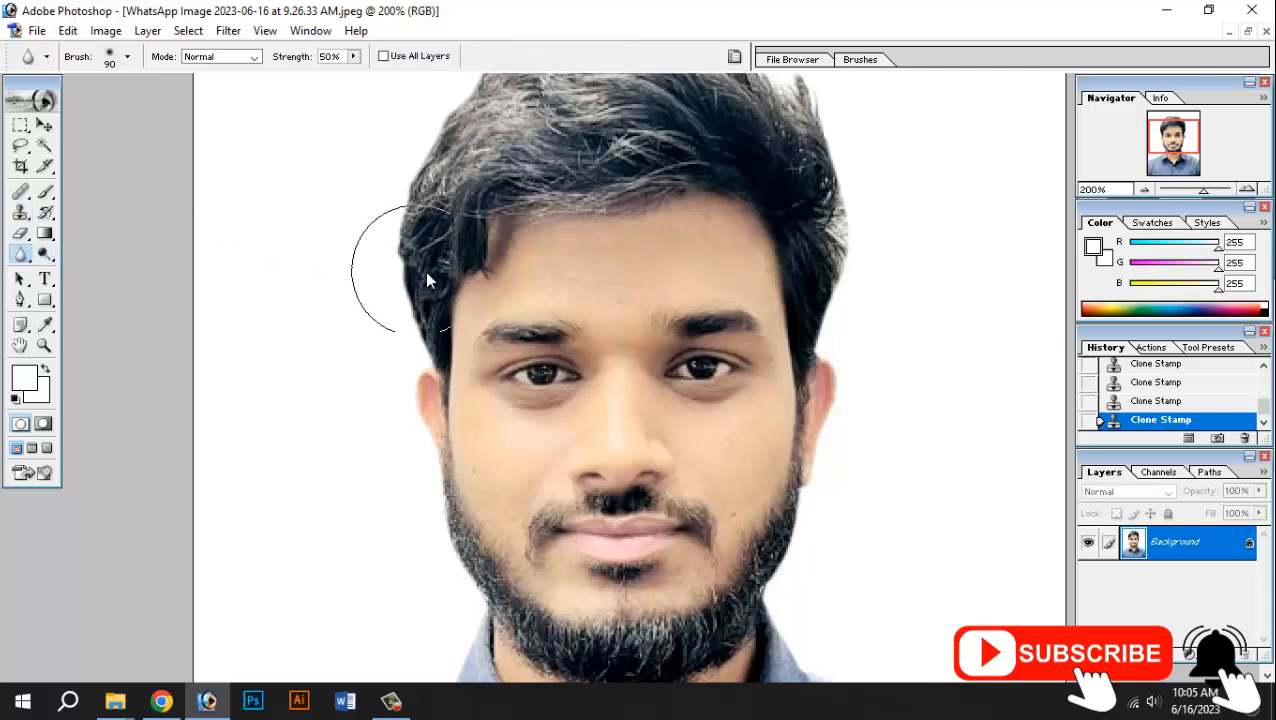
key(bracketleft)
key(bracketleft)
key(bracketleft)
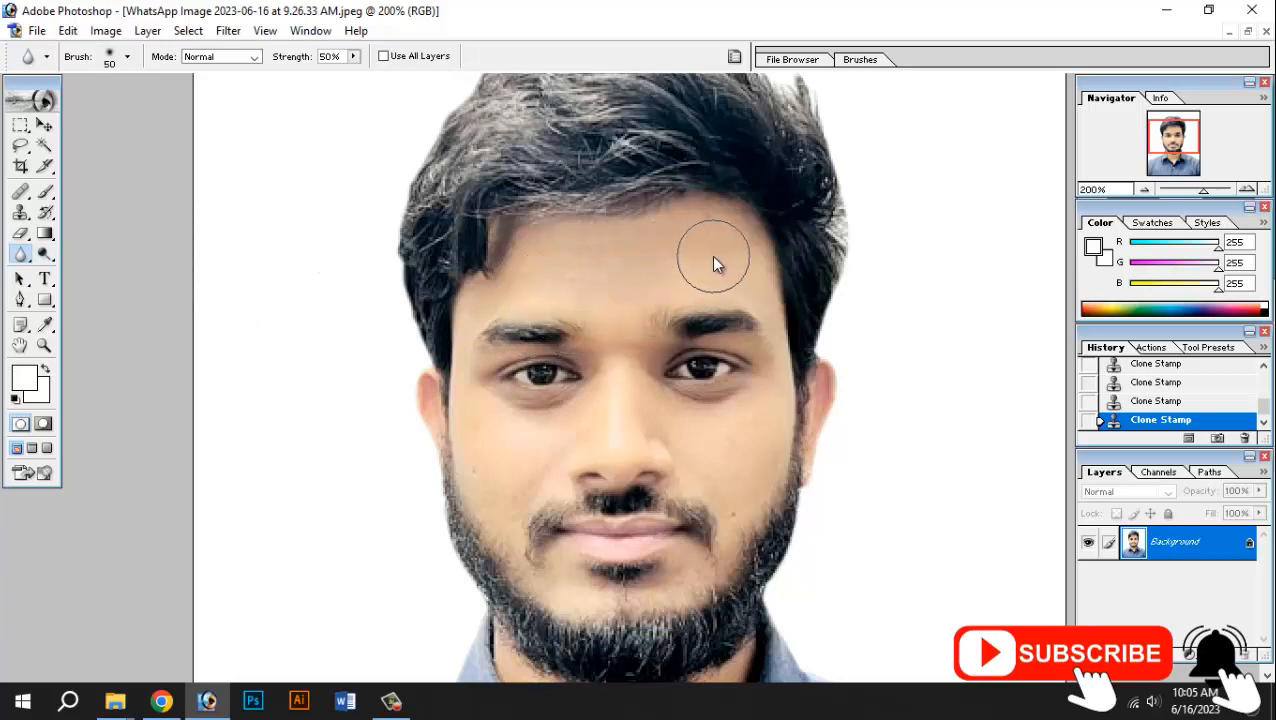
key(bracketleft)
mouse_move(588, 236)
mouse_down()
mouse_move(523, 261)
mouse_move(560, 280)
mouse_up()
mouse_move(575, 285)
mouse_down()
mouse_move(592, 287)
mouse_move(616, 328)
mouse_up()
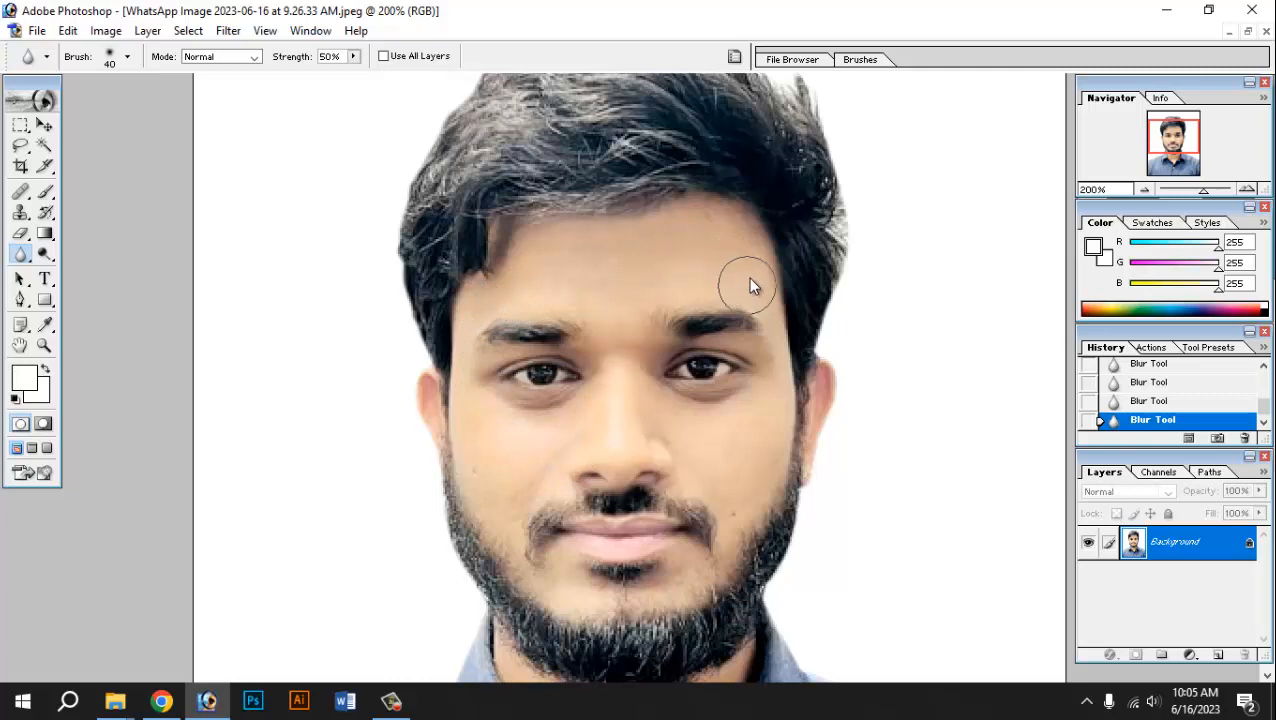
- Darken the hair across the crown using the Burn tool with a 50-pixel brush, Midtones range and 50% exposure
scroll(600, 300, up, 3)
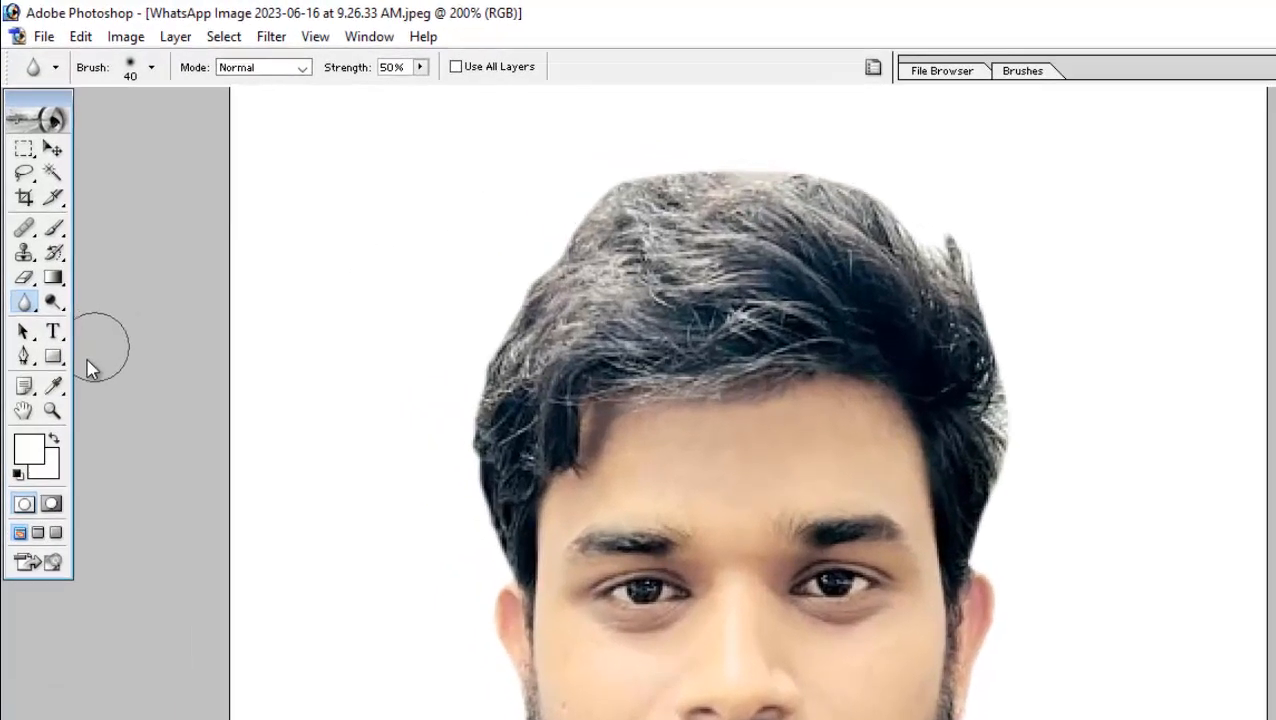
key(o)
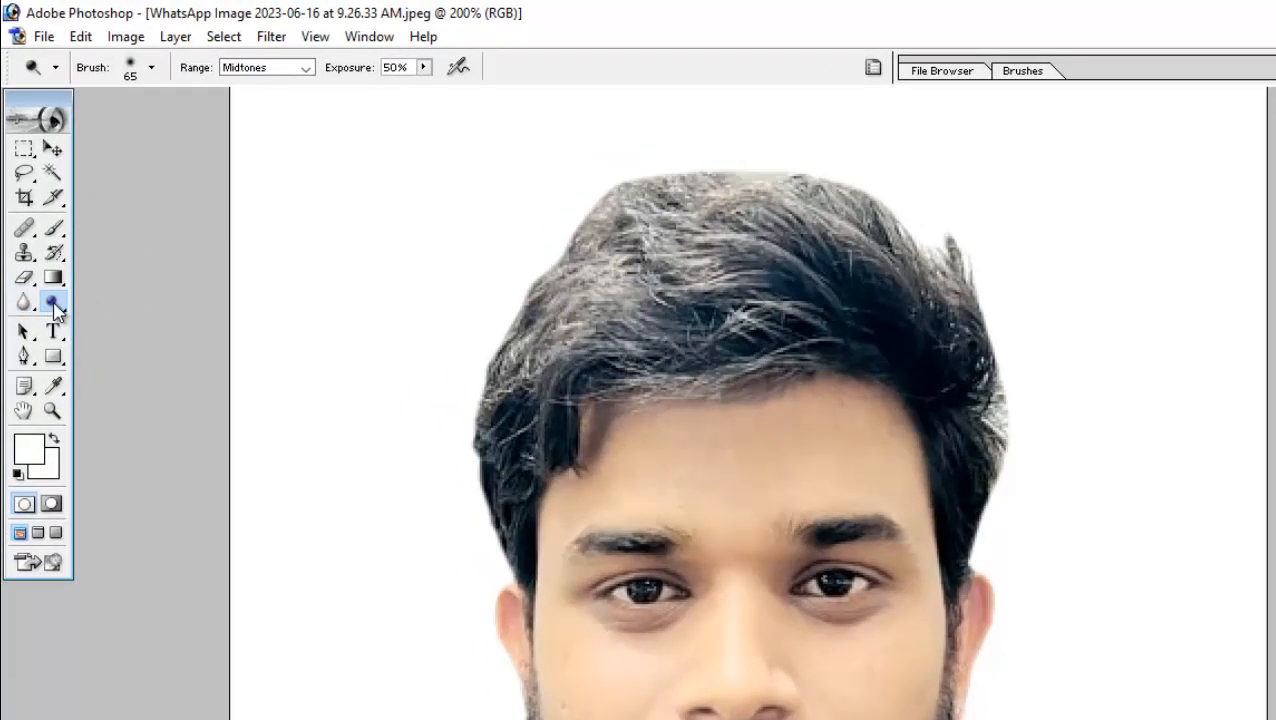
click(53, 303)
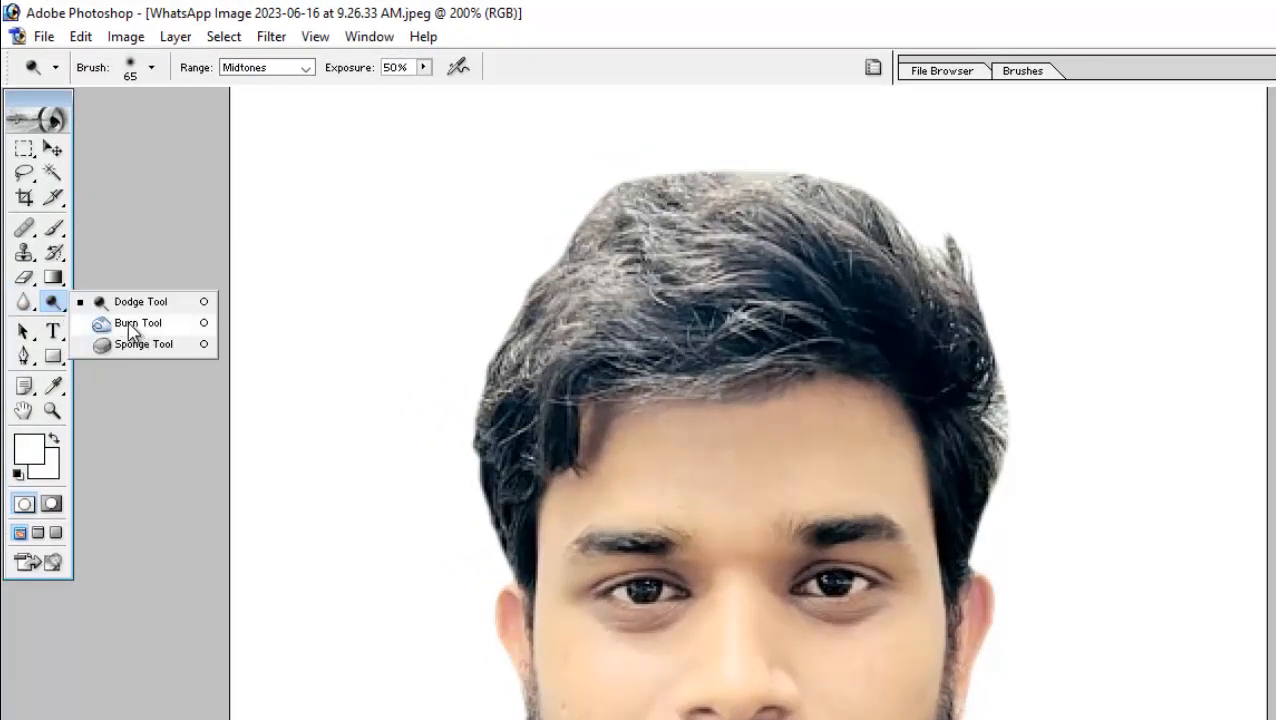
click(137, 323)
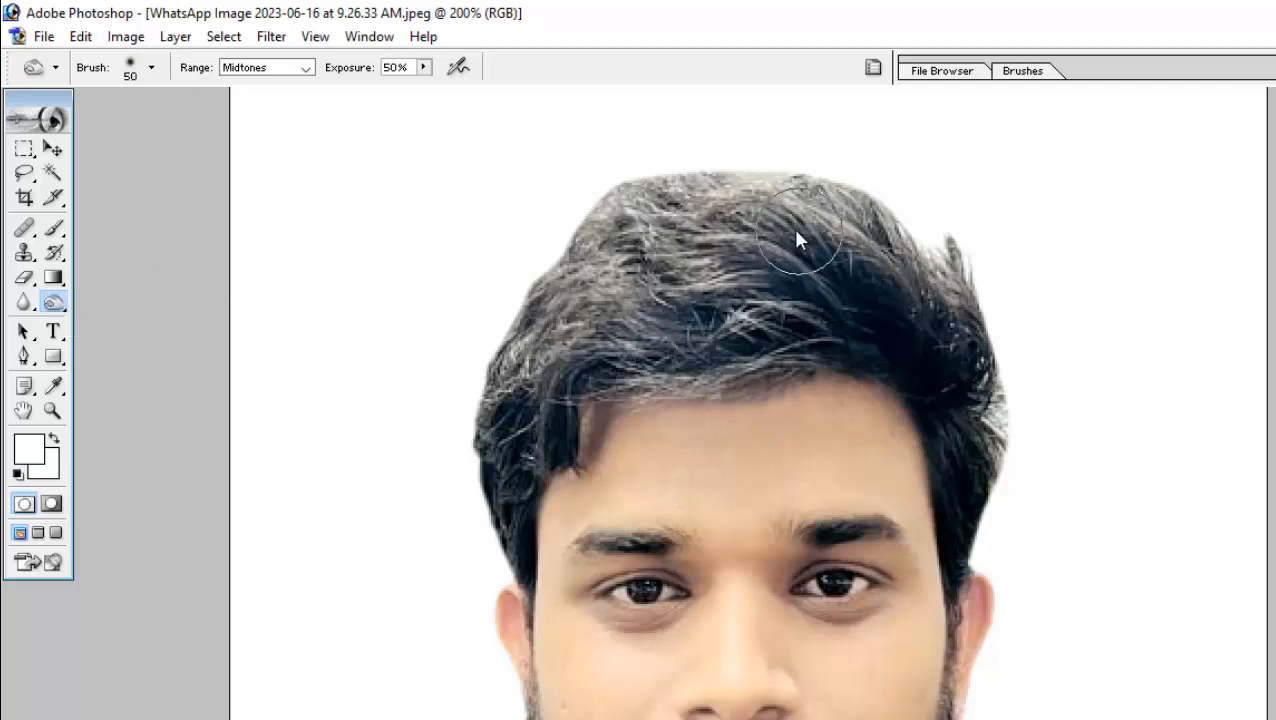
drag(748, 239, 617, 298)
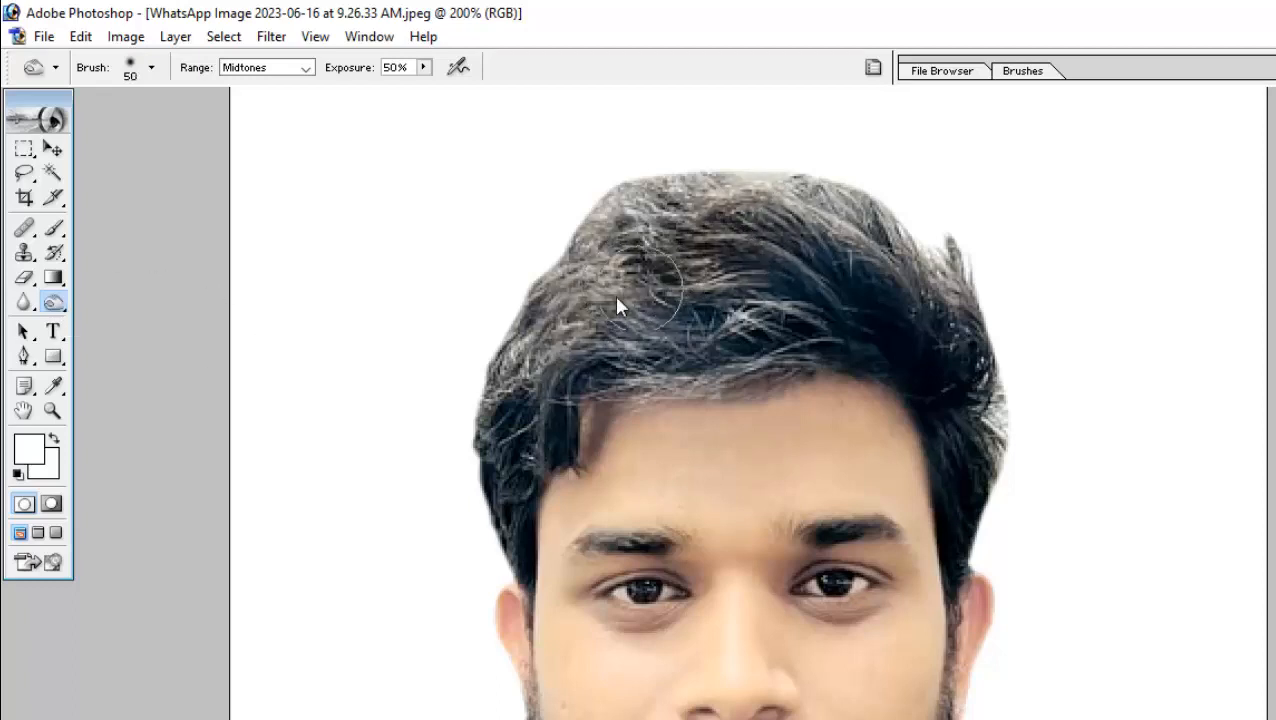
mouse_move(511, 380)
mouse_down()
mouse_move(740, 321)
mouse_move(718, 321)
mouse_move(686, 191)
mouse_move(616, 213)
mouse_move(899, 213)
mouse_move(958, 290)
mouse_up()
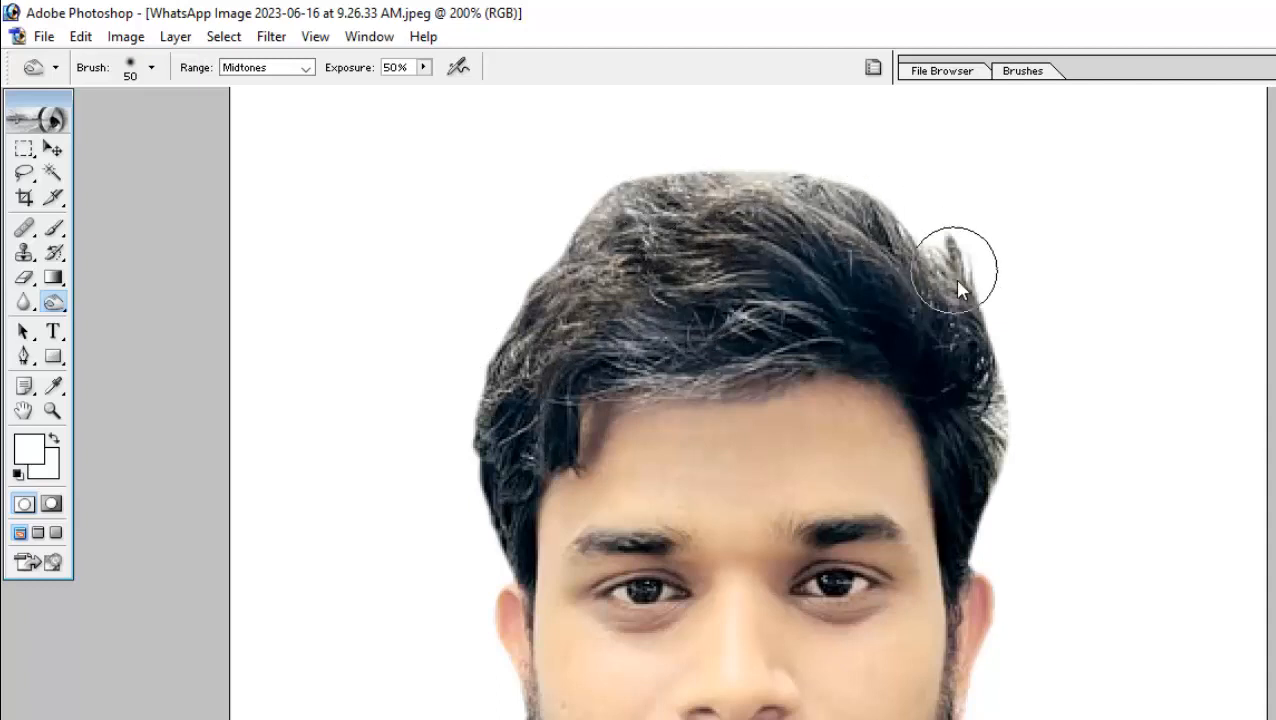
- Burn the beard darker along the jaw and chin, reducing the brush size for the narrower edges near the cheek
scroll(903, 345, down, 4)
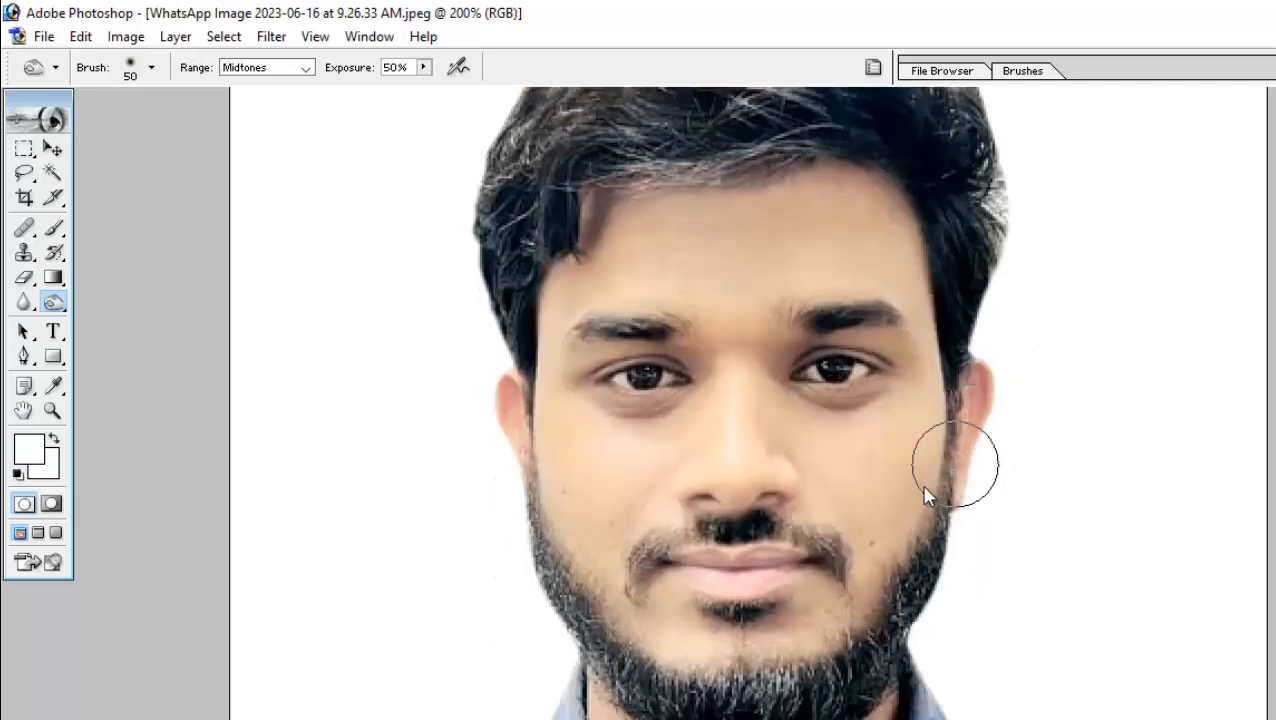
scroll(925, 495, down, 1)
mouse_move(940, 533)
mouse_down()
mouse_move(874, 624)
mouse_move(808, 673)
mouse_move(773, 659)
mouse_move(778, 630)
mouse_move(600, 629)
mouse_move(561, 507)
mouse_up()
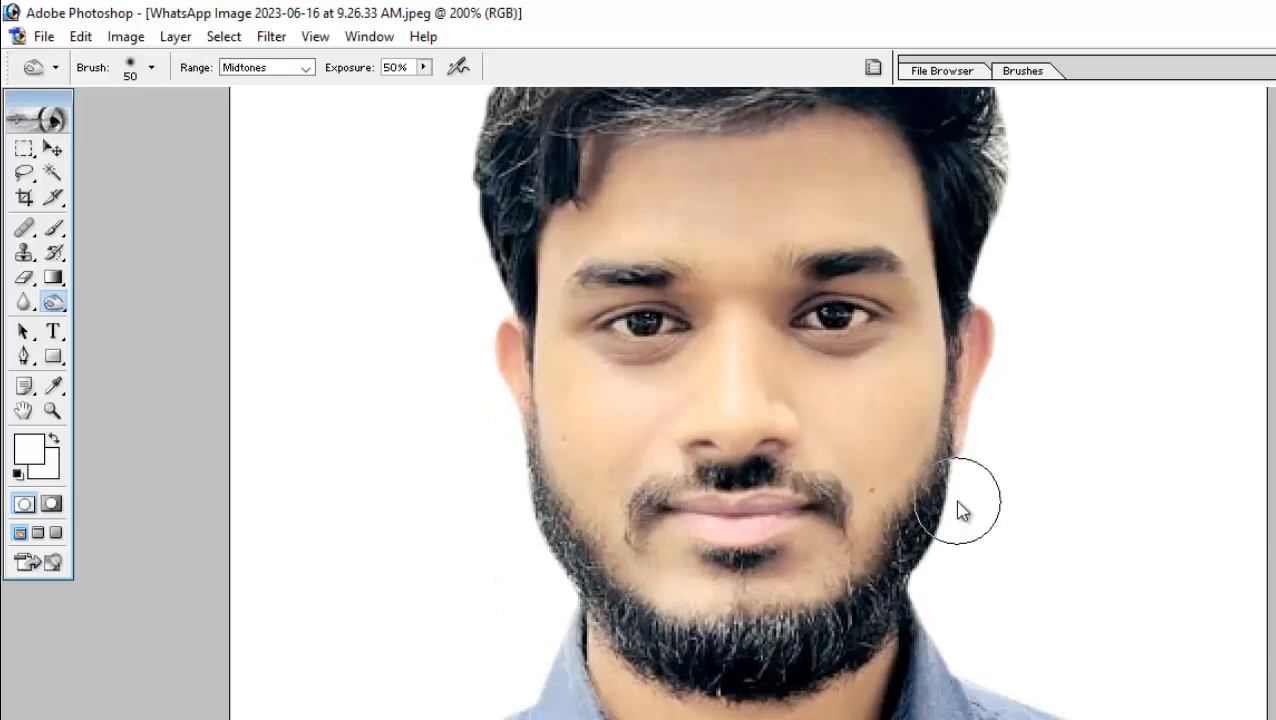
key(bracketleft)
drag(890, 508, 869, 501)
- Darken the moustache with a 20-pixel Burn brush at close range, and check the hair and the whole picture
key(m)
scroll(692, 413, down, 1)
key(ctrl+plus)
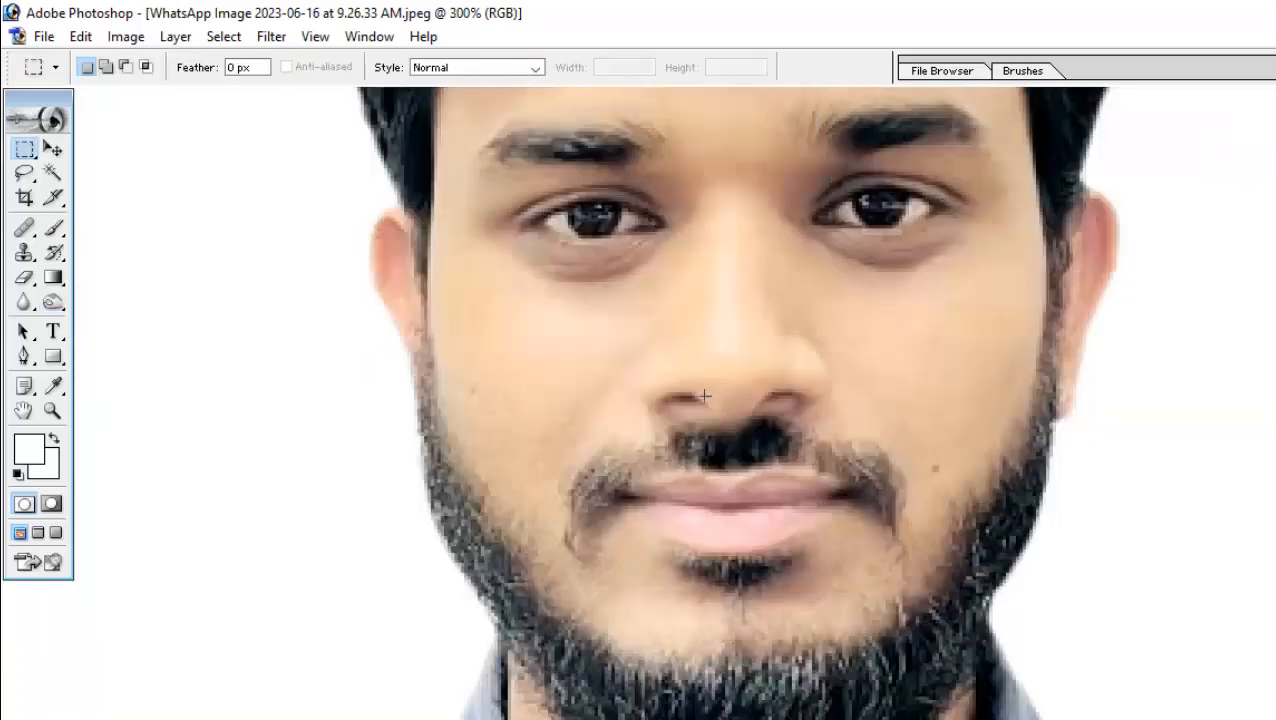
click(54, 302)
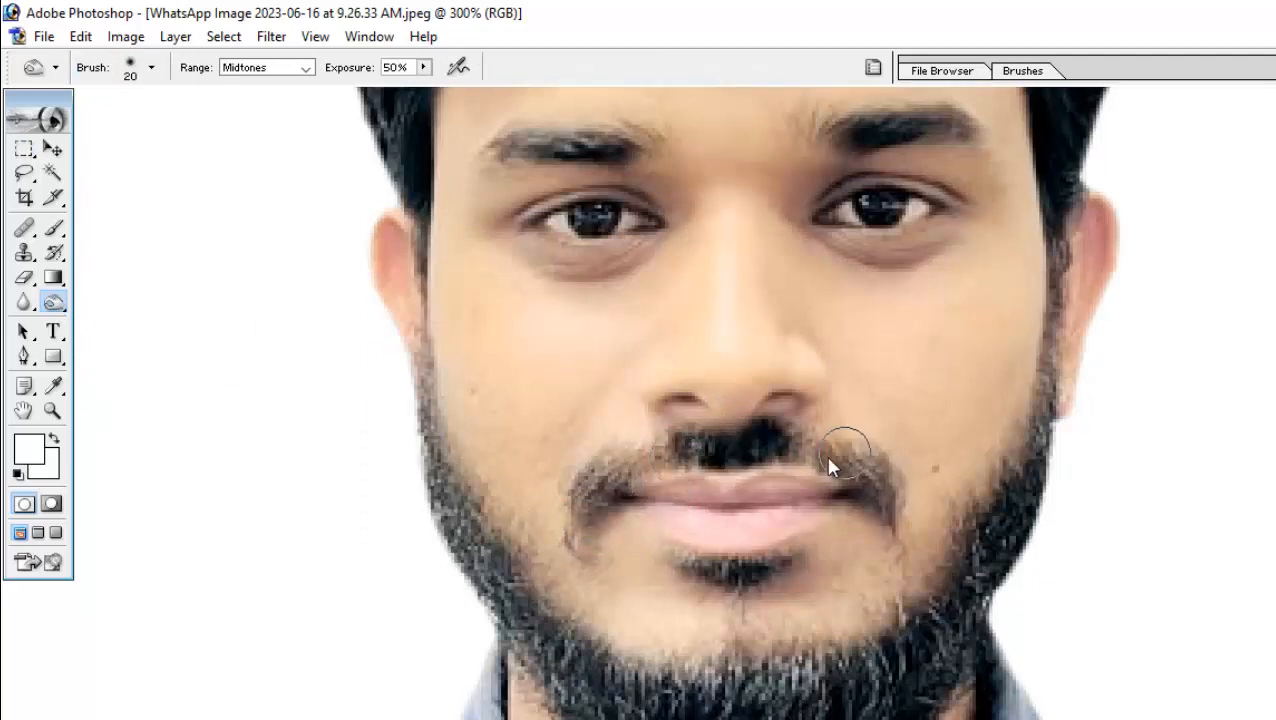
scroll(1116, 493, up, 2)
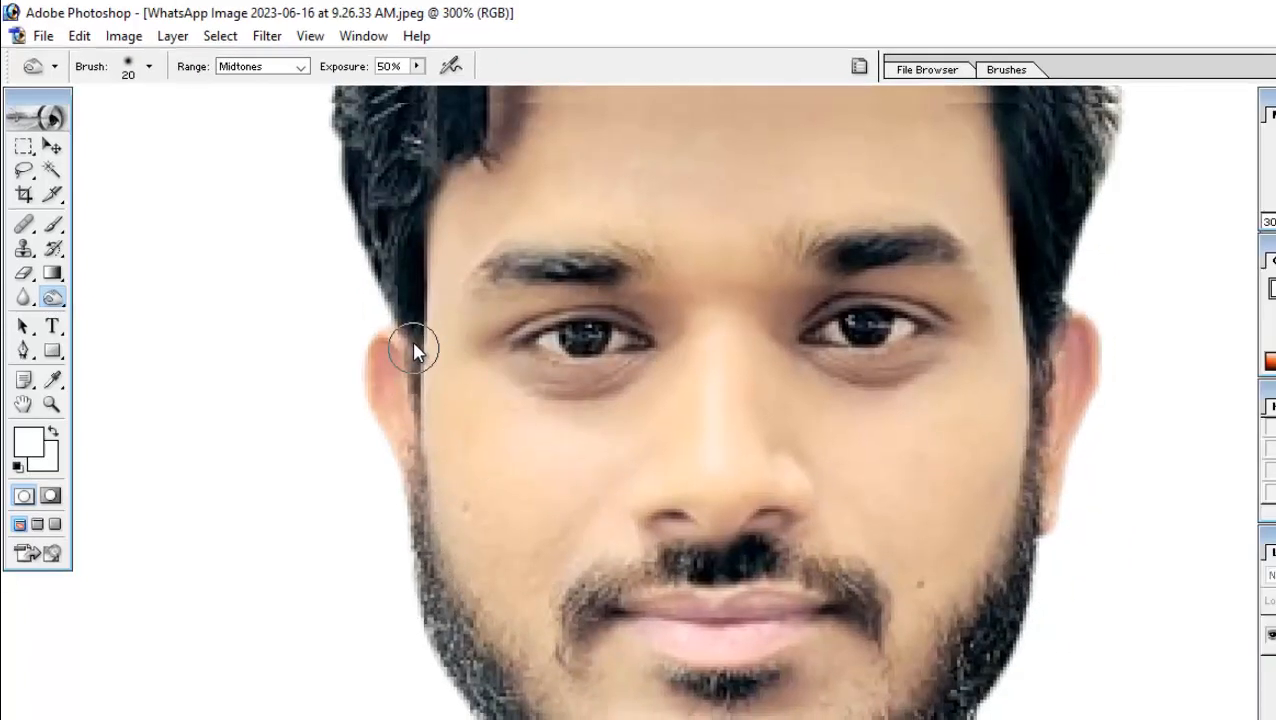
scroll(415, 345, up, 7)
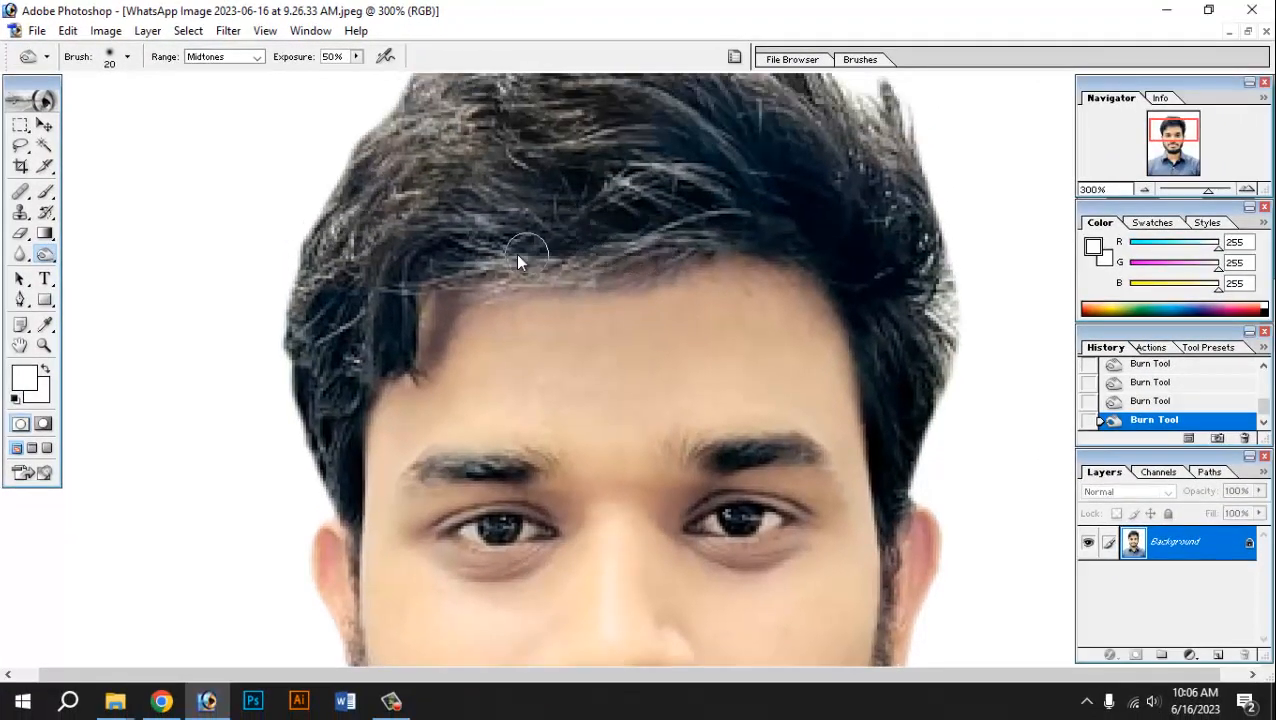
scroll(560, 255, up, 3)
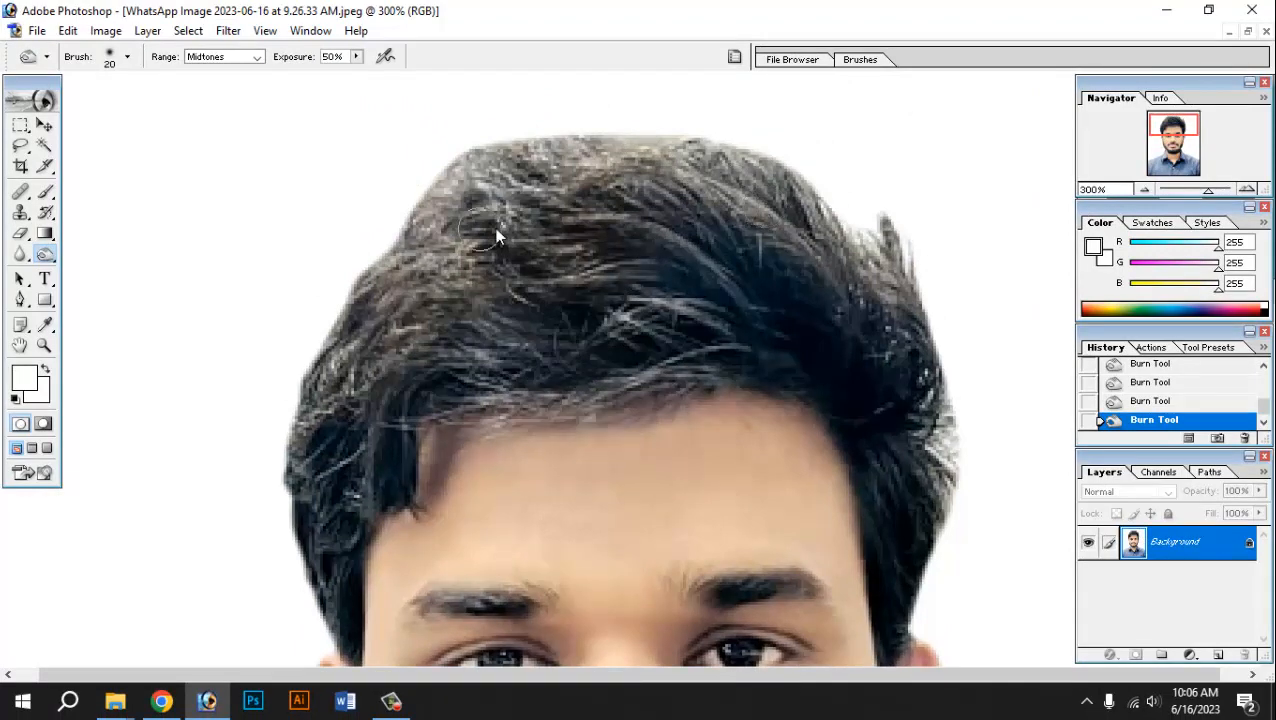
key(ctrl+alt+0)
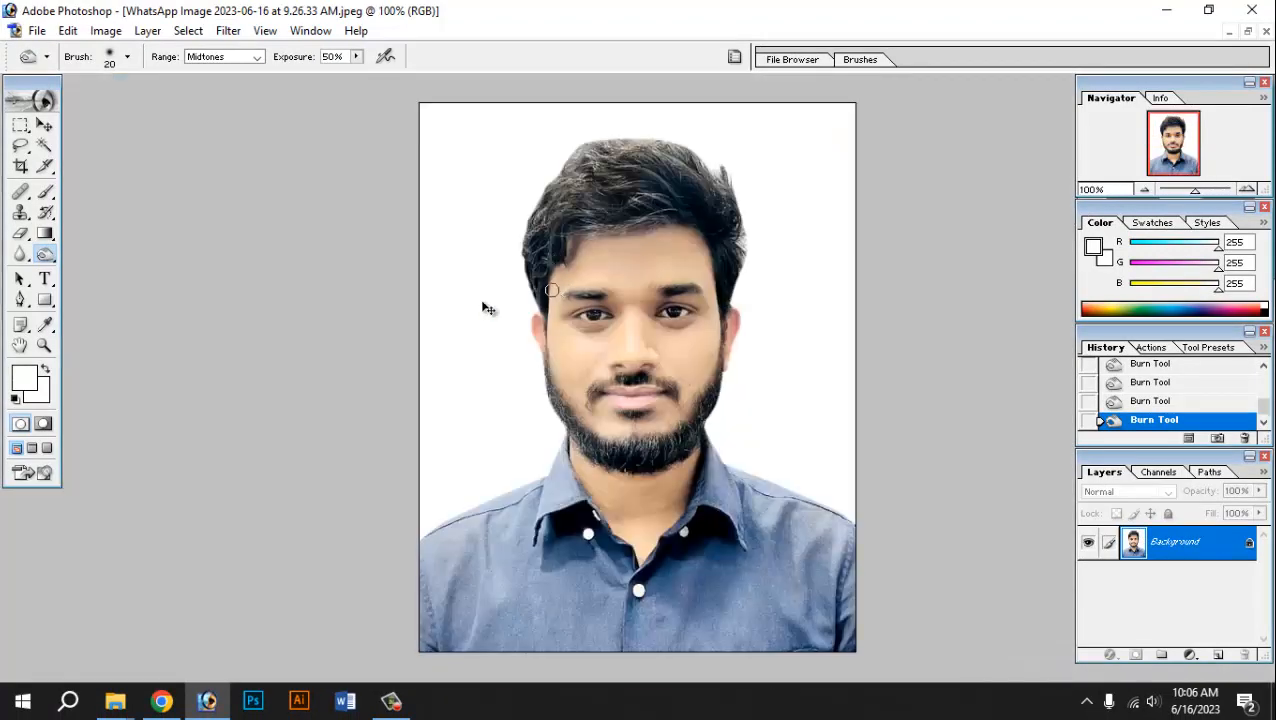
- Turn the maximized photo document into a floating window
click(20, 125)
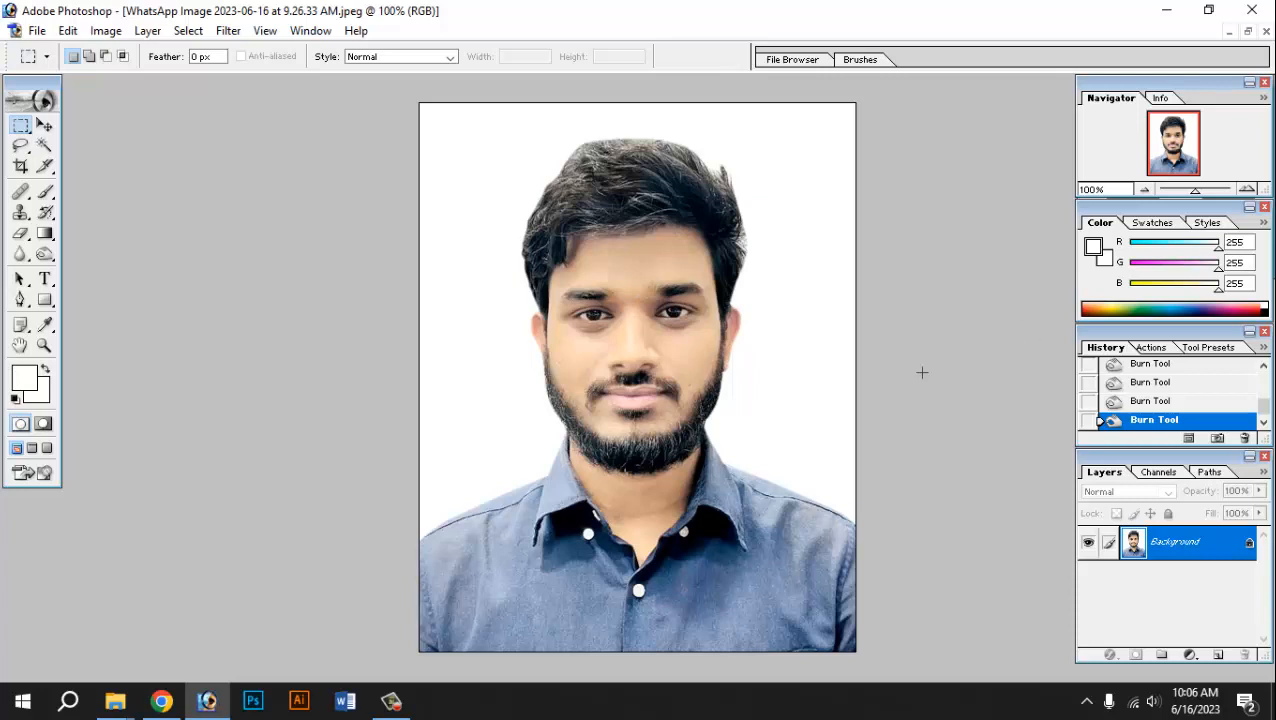
click(1248, 31)
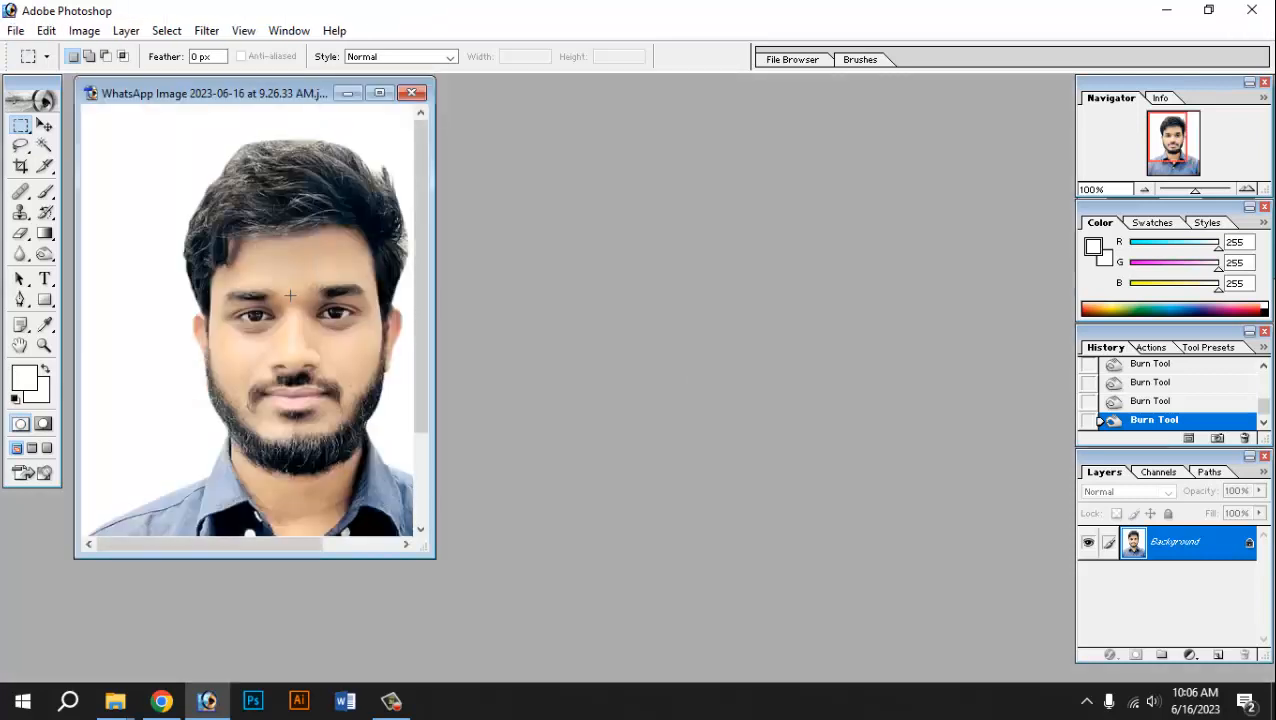
click(376, 94)
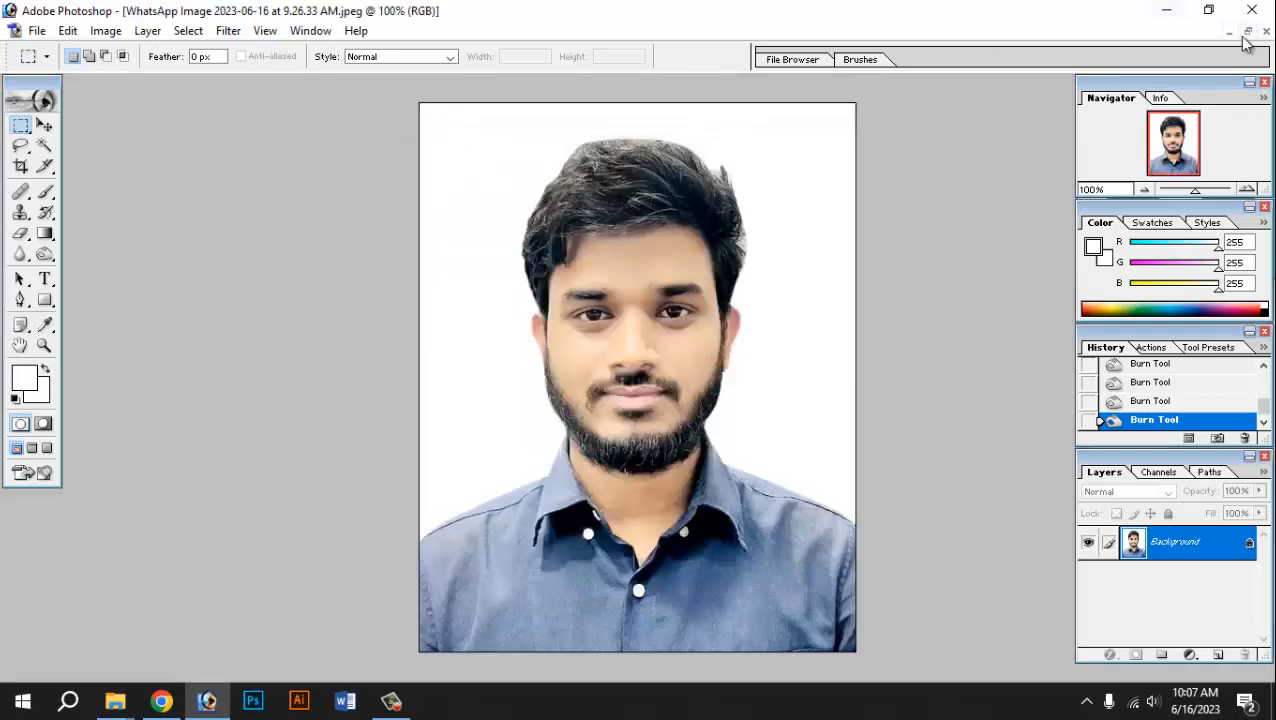
click(1248, 31)
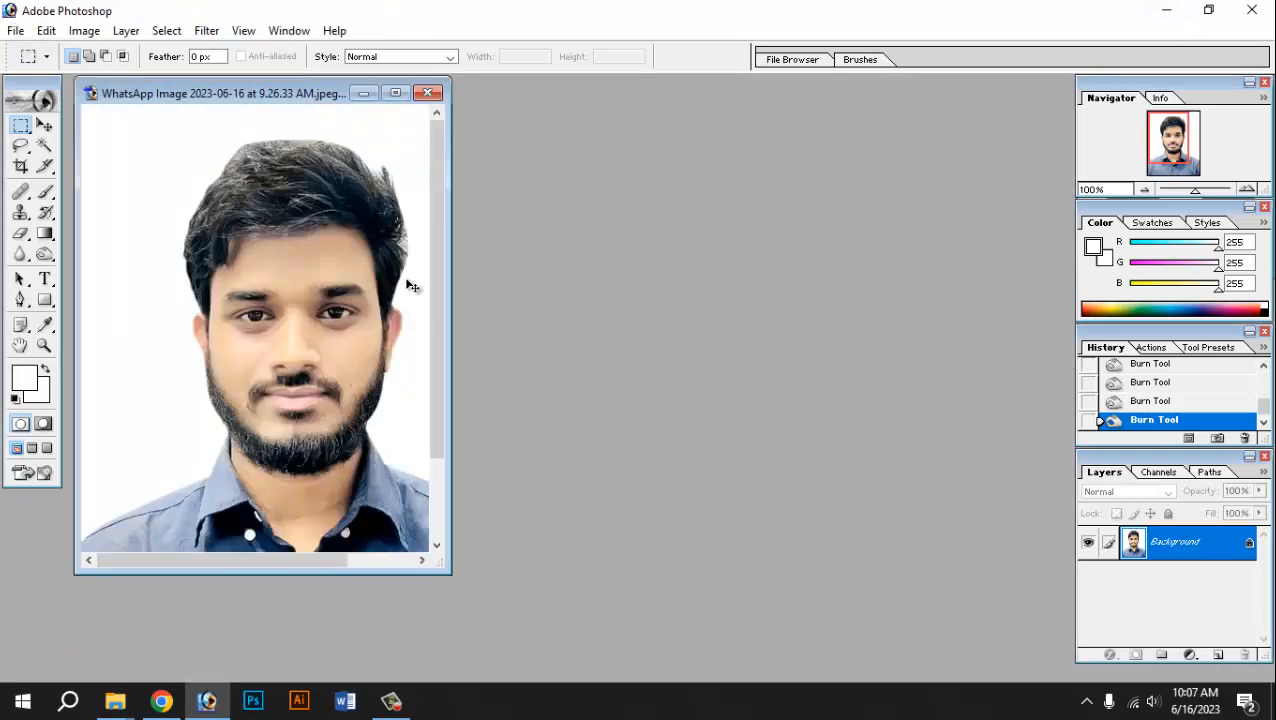
- Create a new A4 document at 300 pixels/inch in RGB Color mode with white contents
key(ctrl+n)
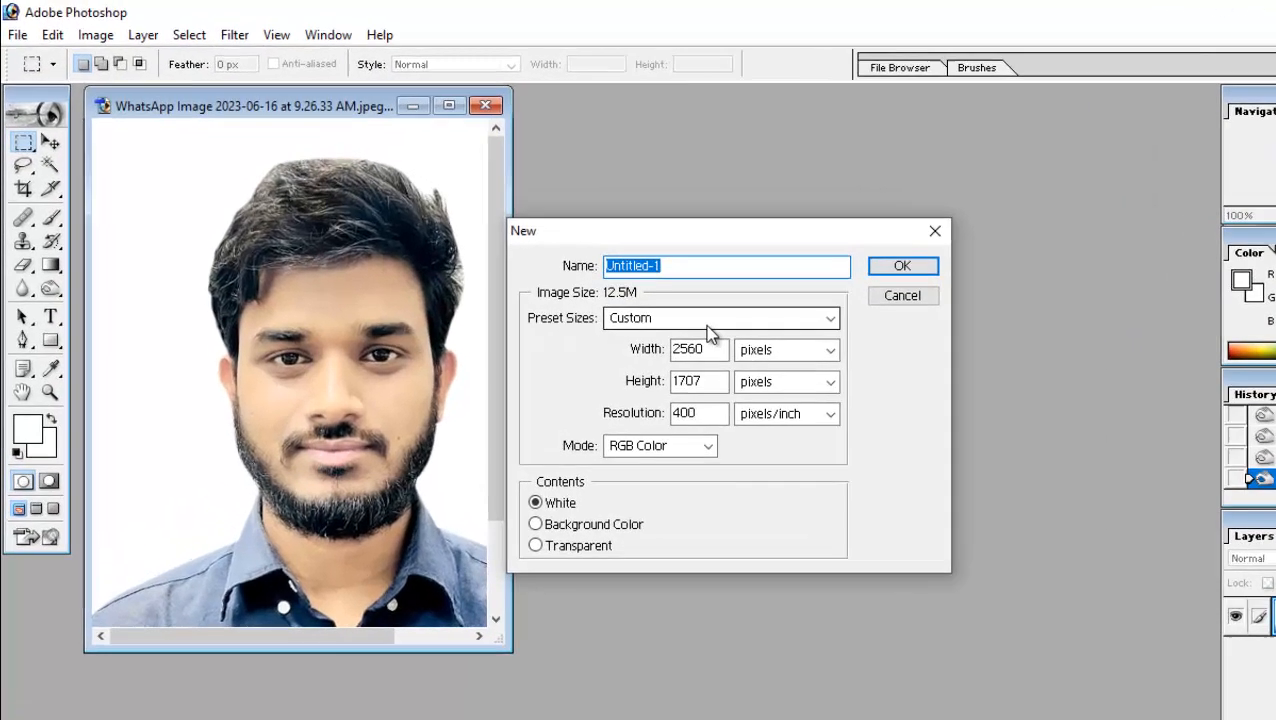
click(620, 281)
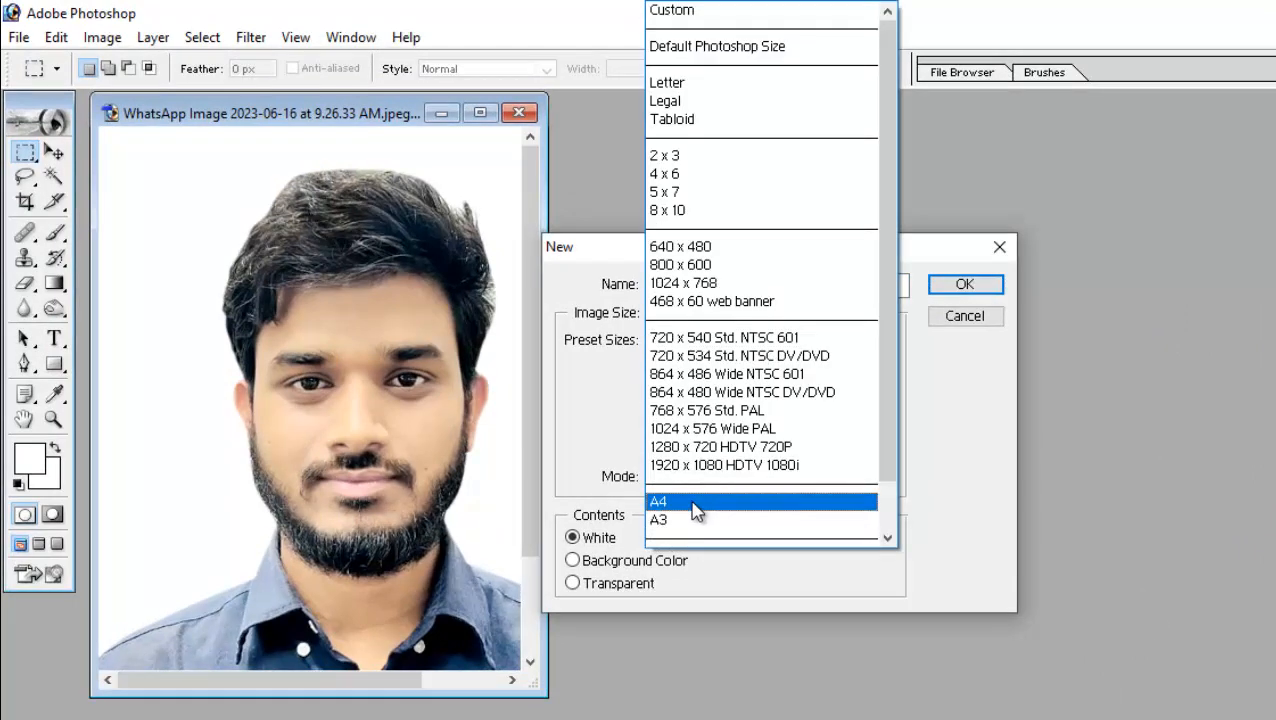
click(695, 508)
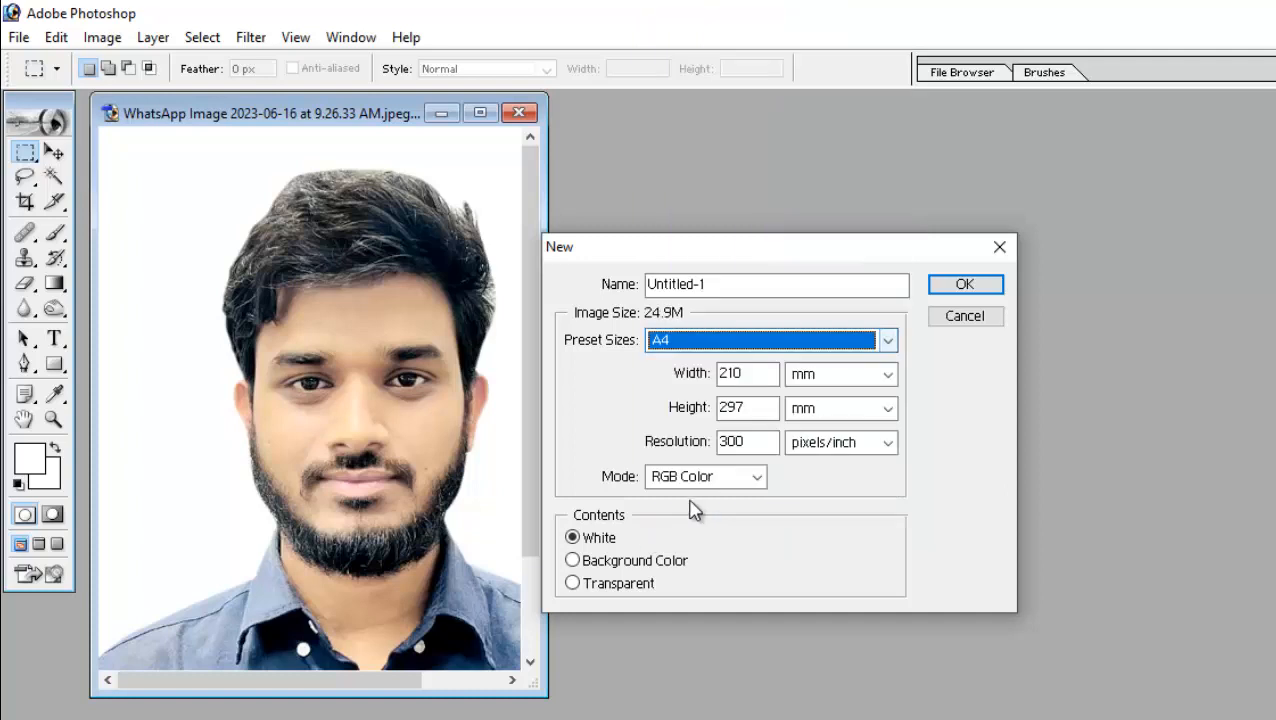
click(703, 480)
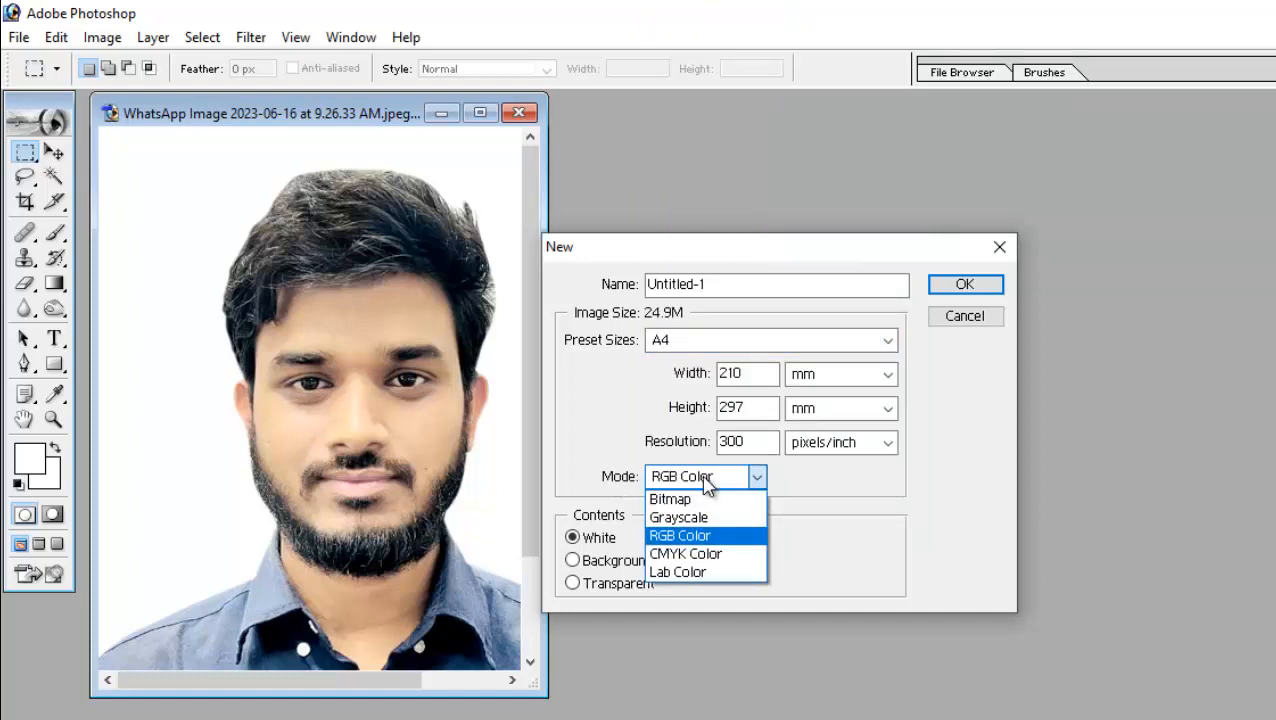
click(708, 484)
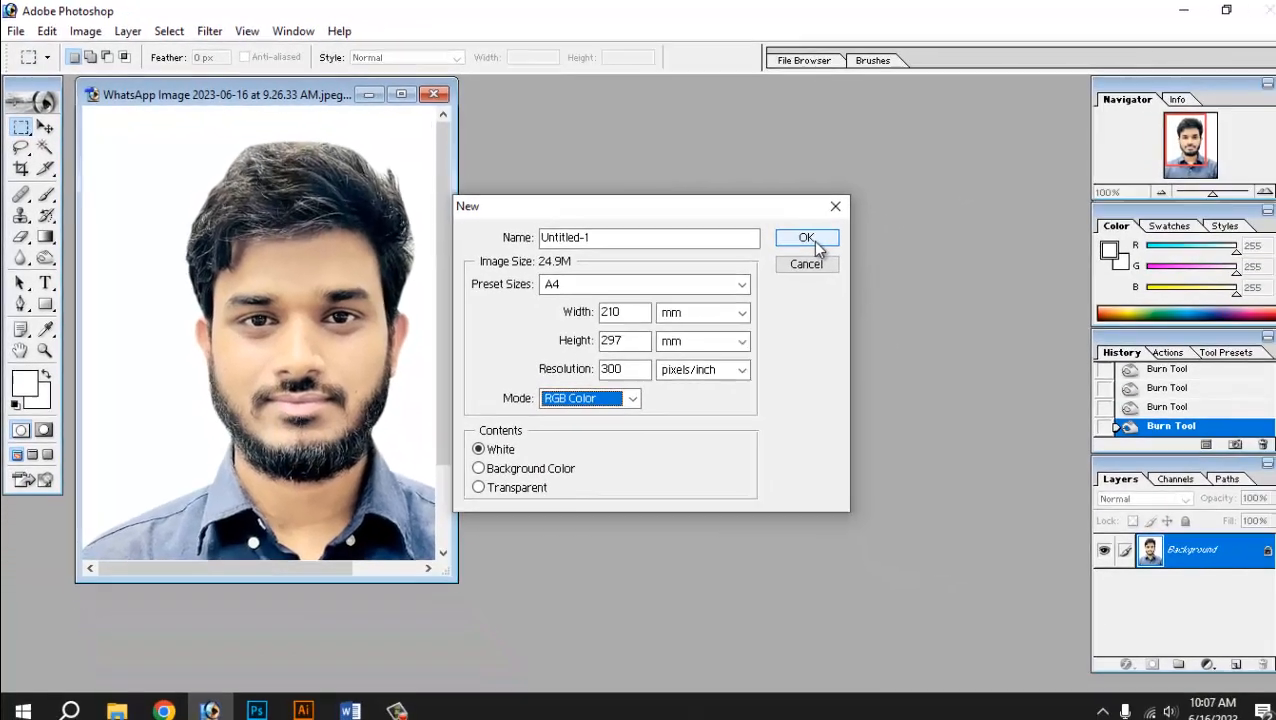
key(Return)
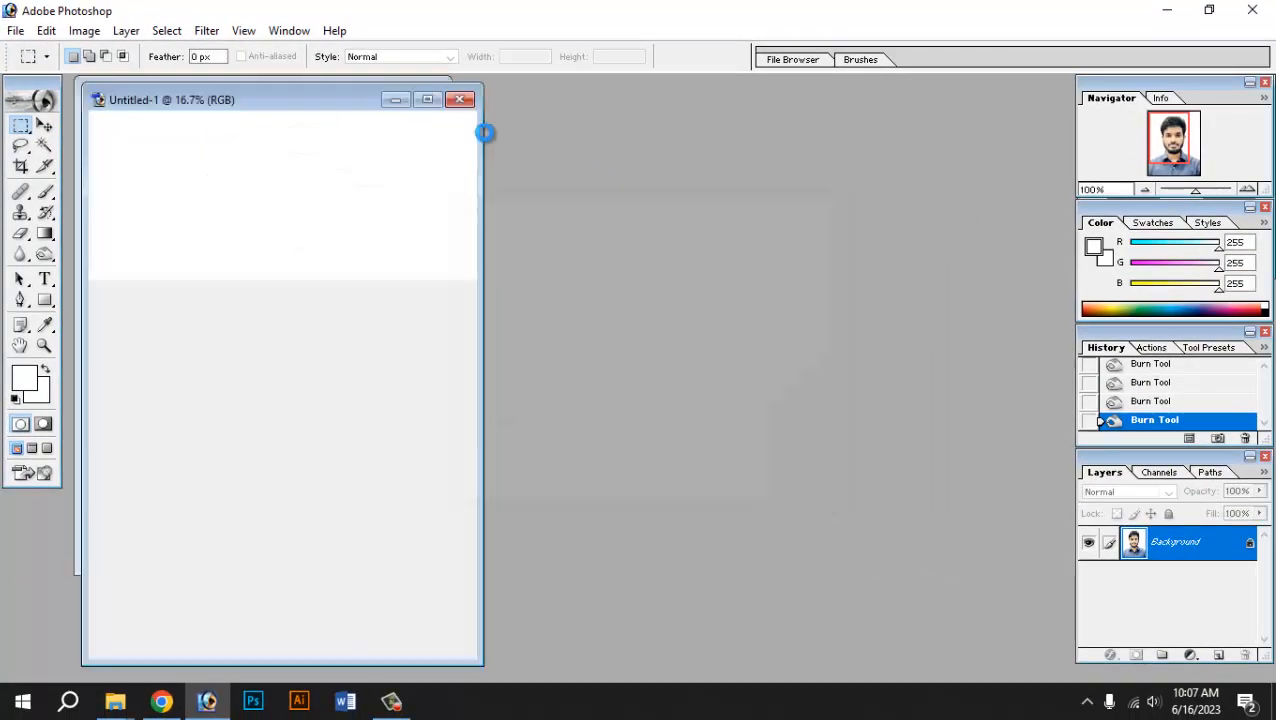
- Place the blank A4 document beside the photo and copy the finished portrait into it as a layer
drag(330, 98, 734, 102)
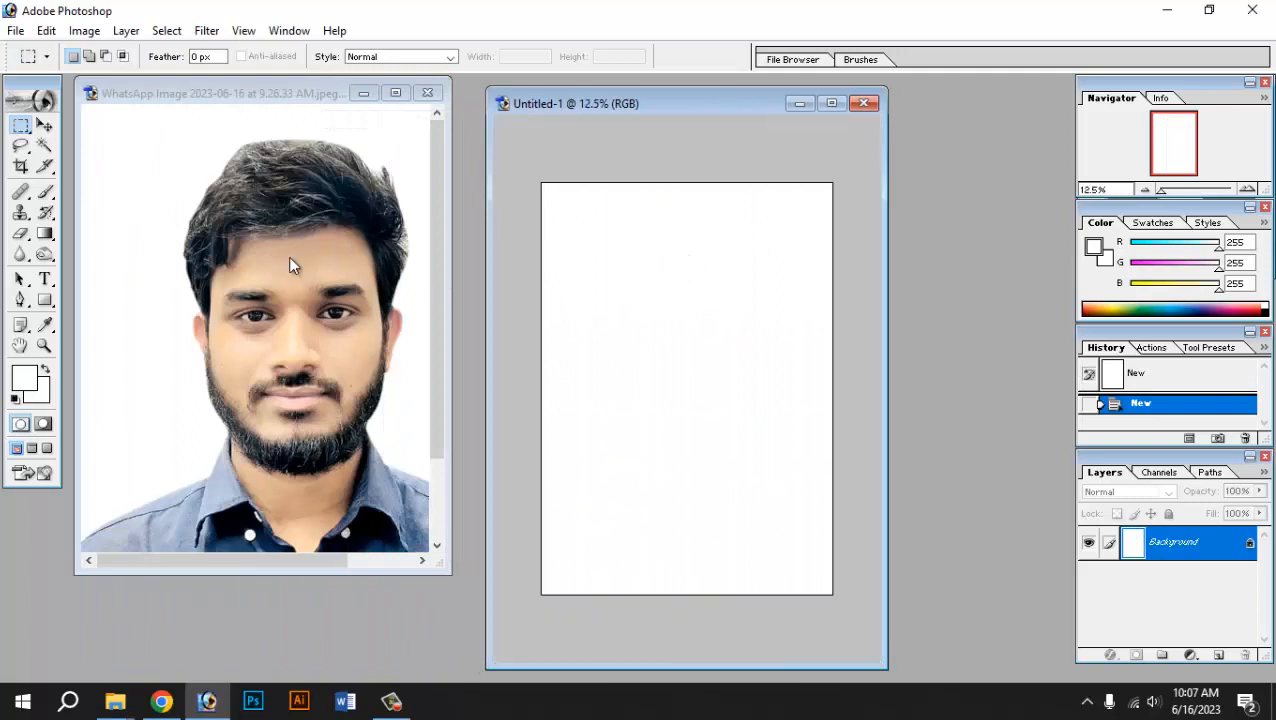
click(290, 259)
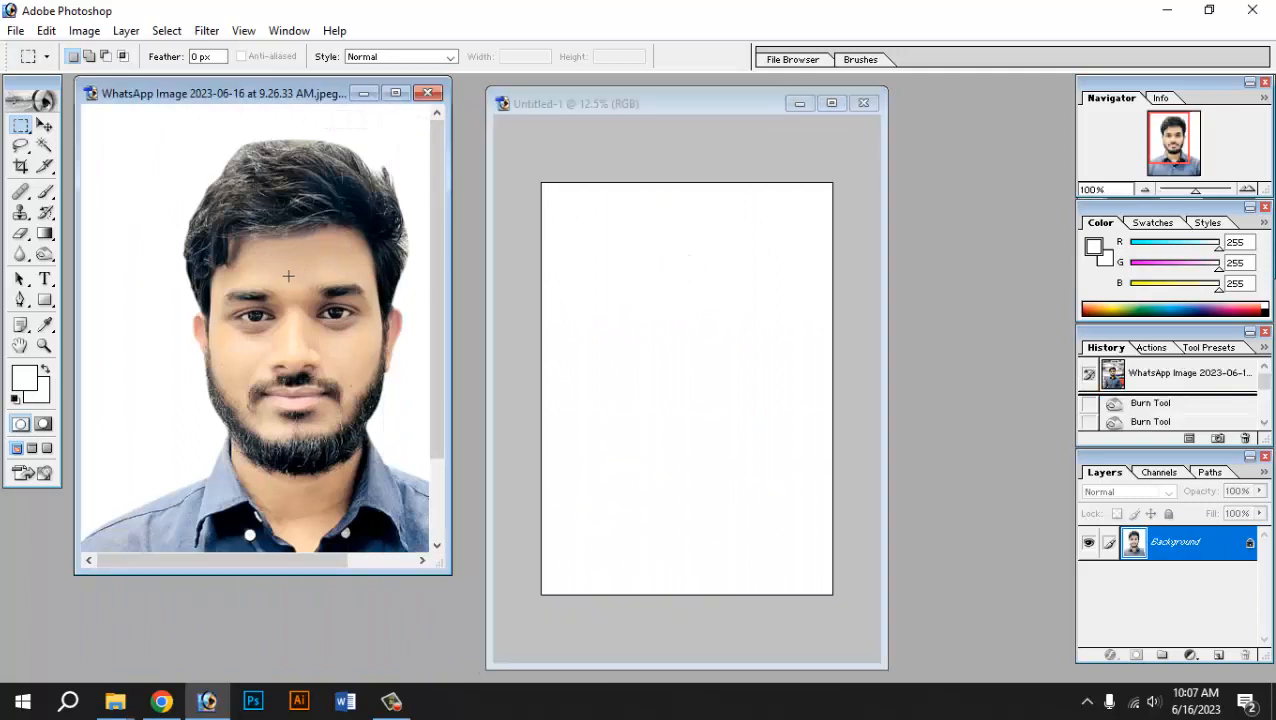
click(45, 126)
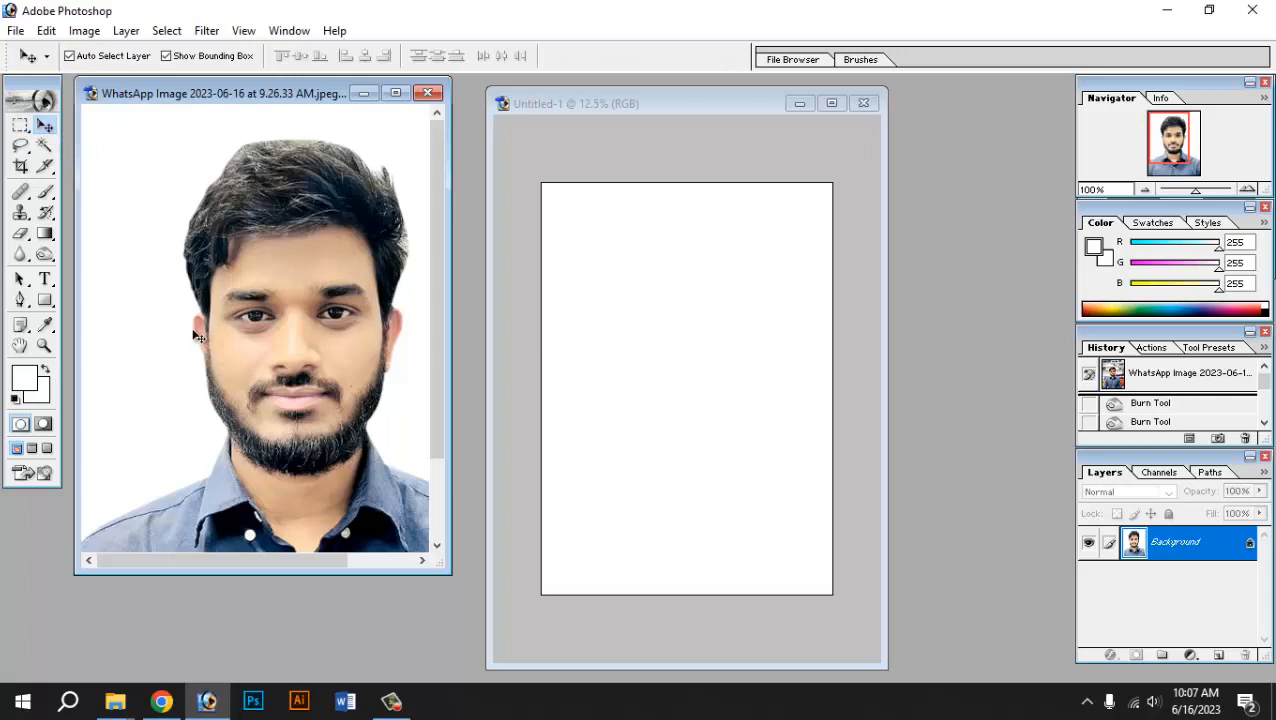
drag(199, 334, 596, 308)
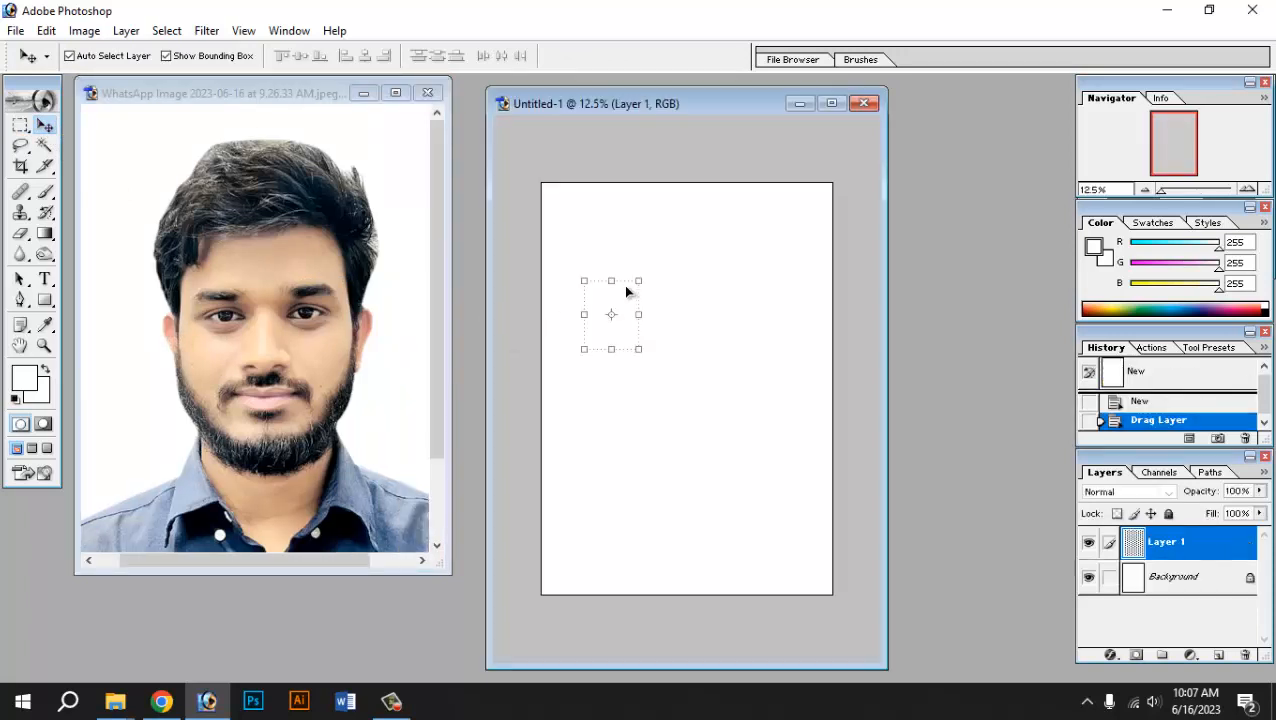
- Maximize the A4 document and move the portrait close to the upper edge of the page
click(831, 104)
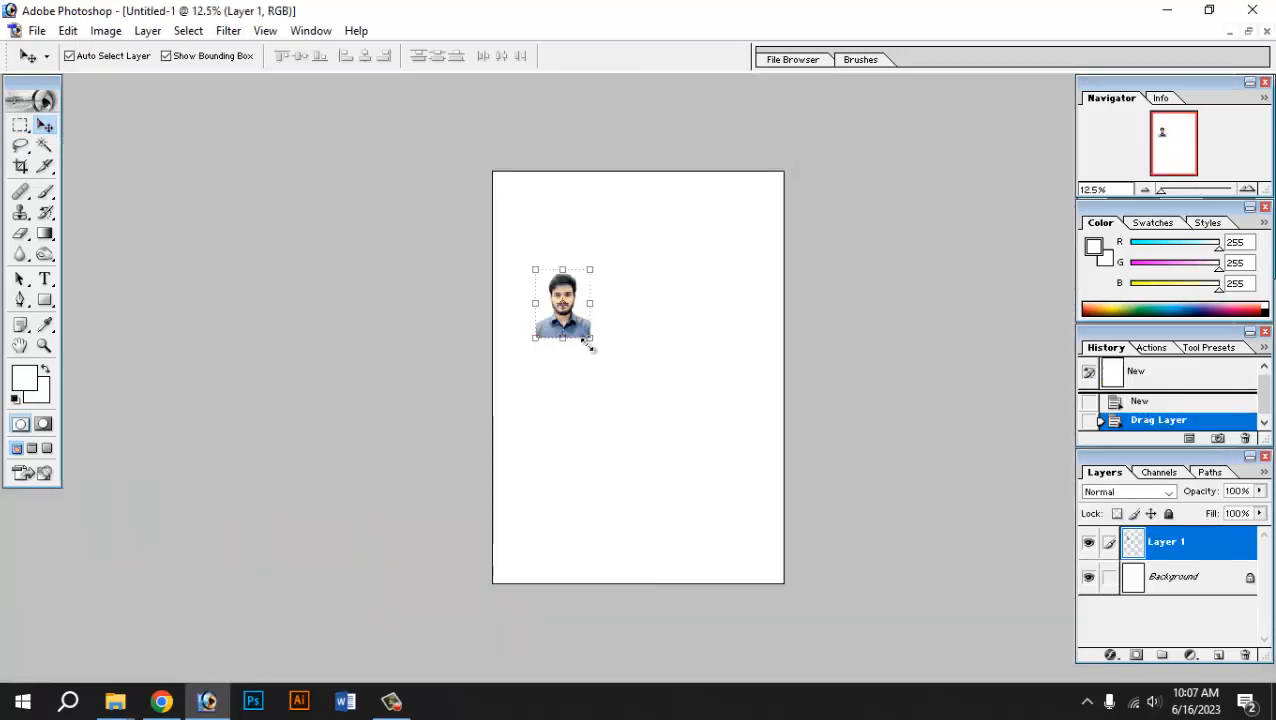
key(ctrl+plus)
key(ctrl+plus)
key(ctrl+plus)
key(ctrl+plus)
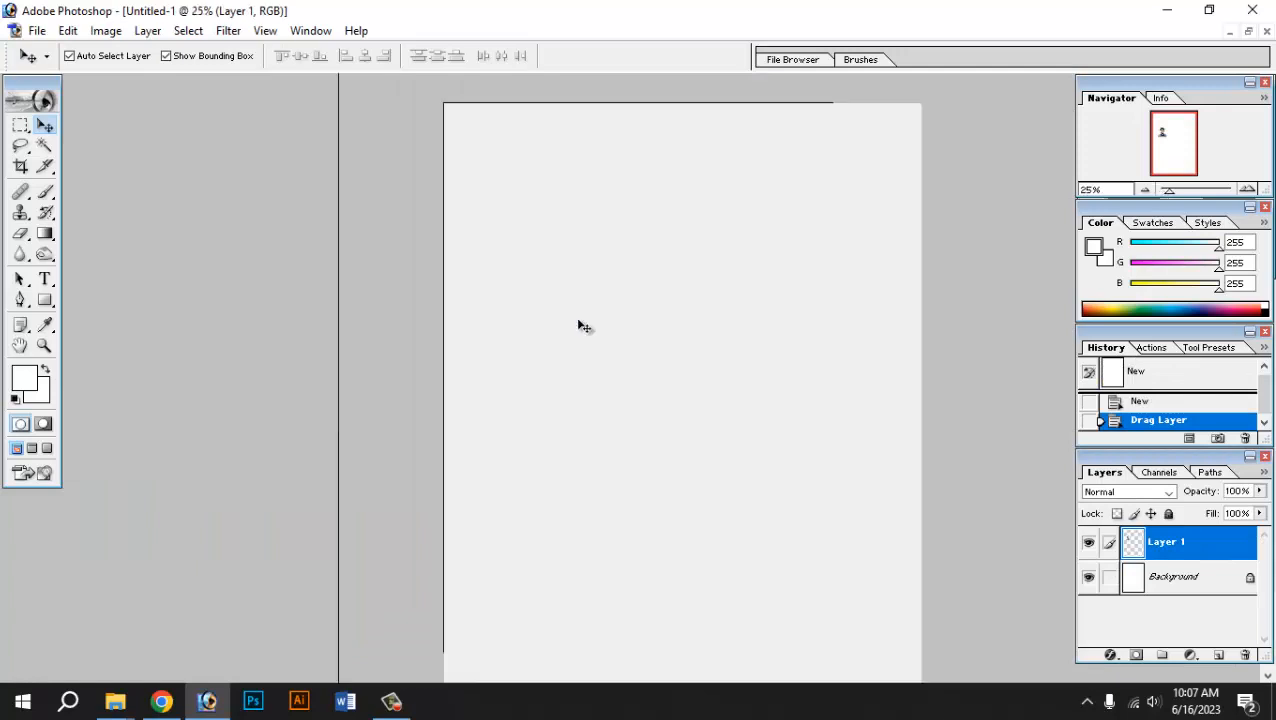
drag(538, 174, 571, 312)
drag(571, 158, 578, 407)
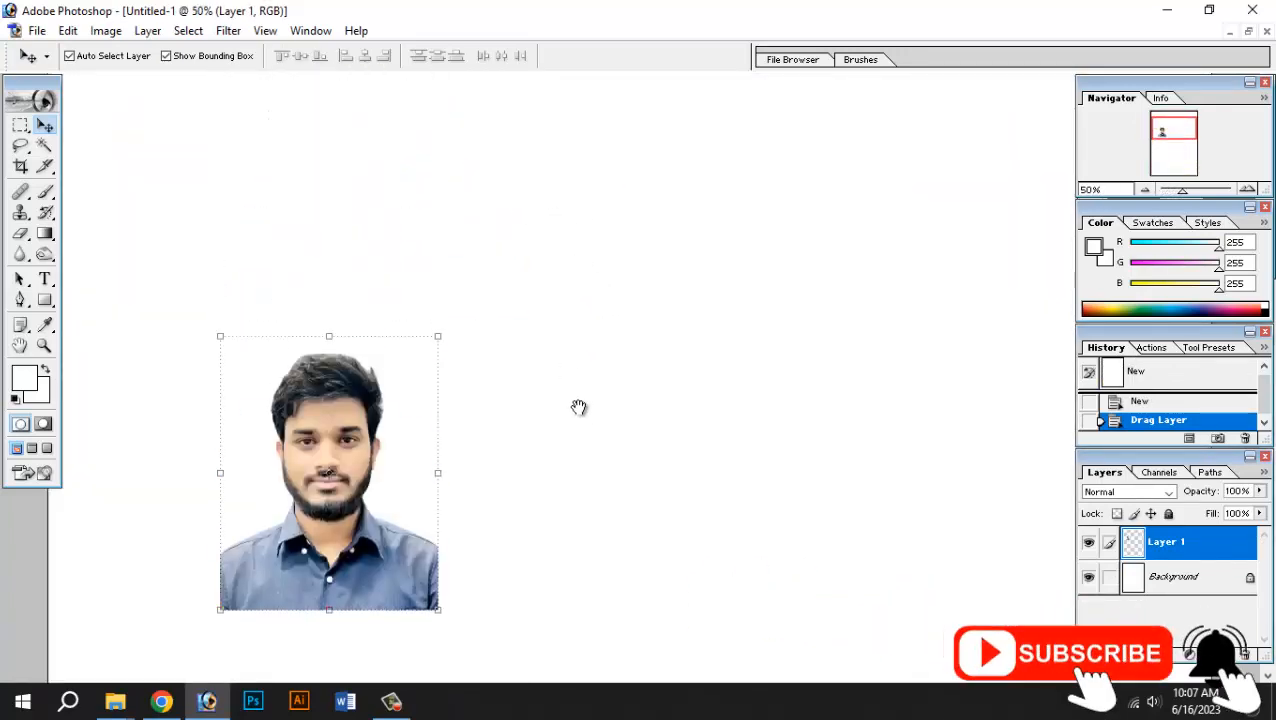
drag(566, 308, 567, 376)
drag(415, 486, 436, 250)
drag(368, 333, 347, 221)
- Hide the surrounding panels and rotate the portrait 90° counterclockwise
key(Tab)
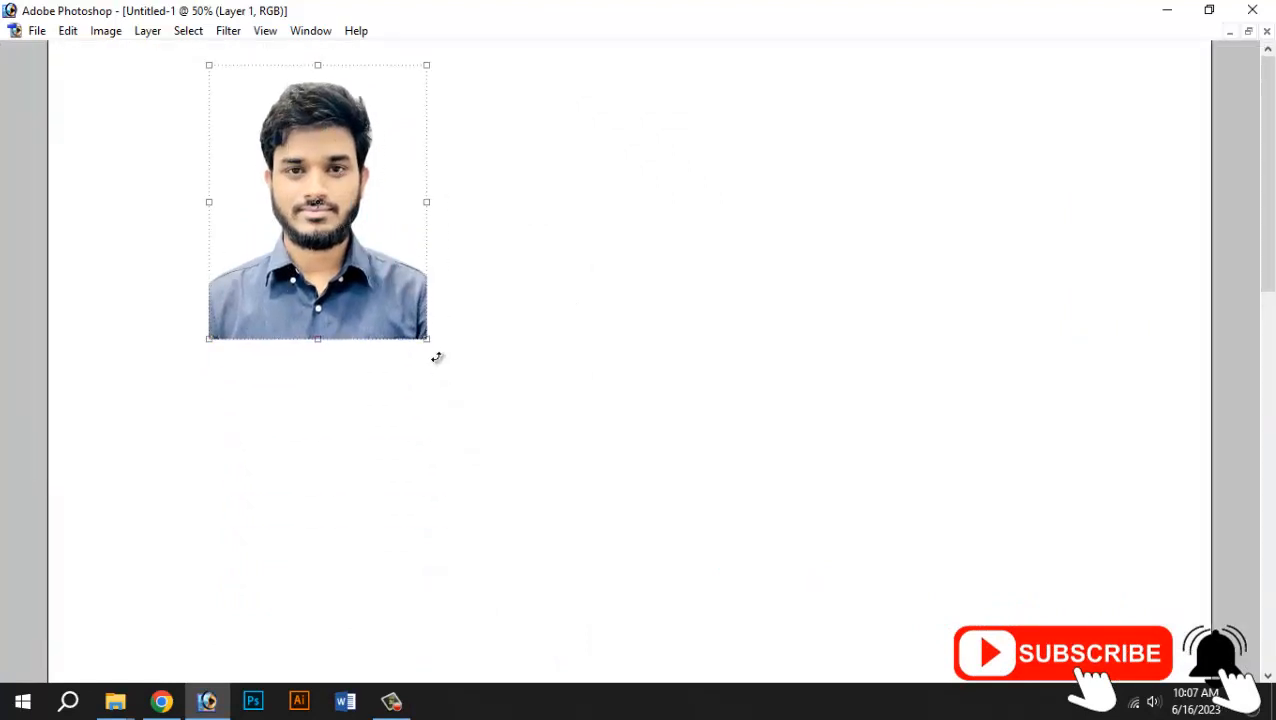
key(Tab)
key(Tab)
drag(440, 359, 468, 83)
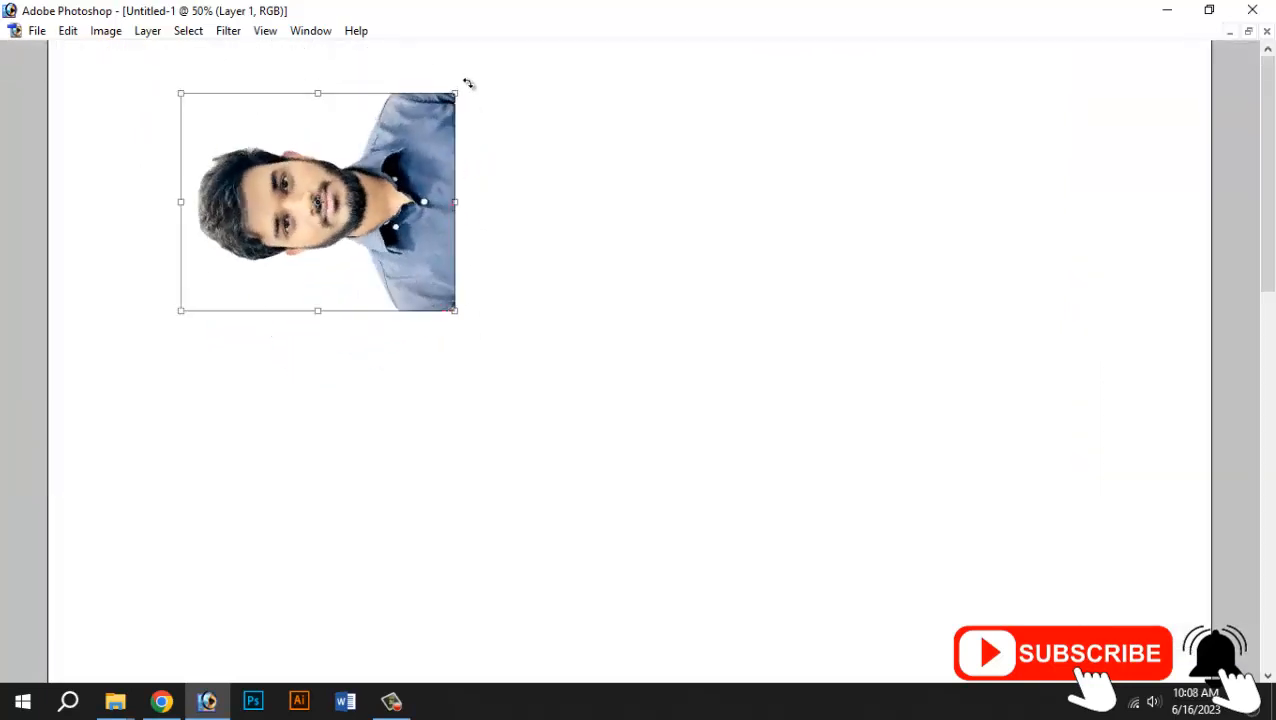
- Duplicate the rotated portrait into a row of four along the page's upper edge and link the four layers
drag(380, 265, 1150, 200)
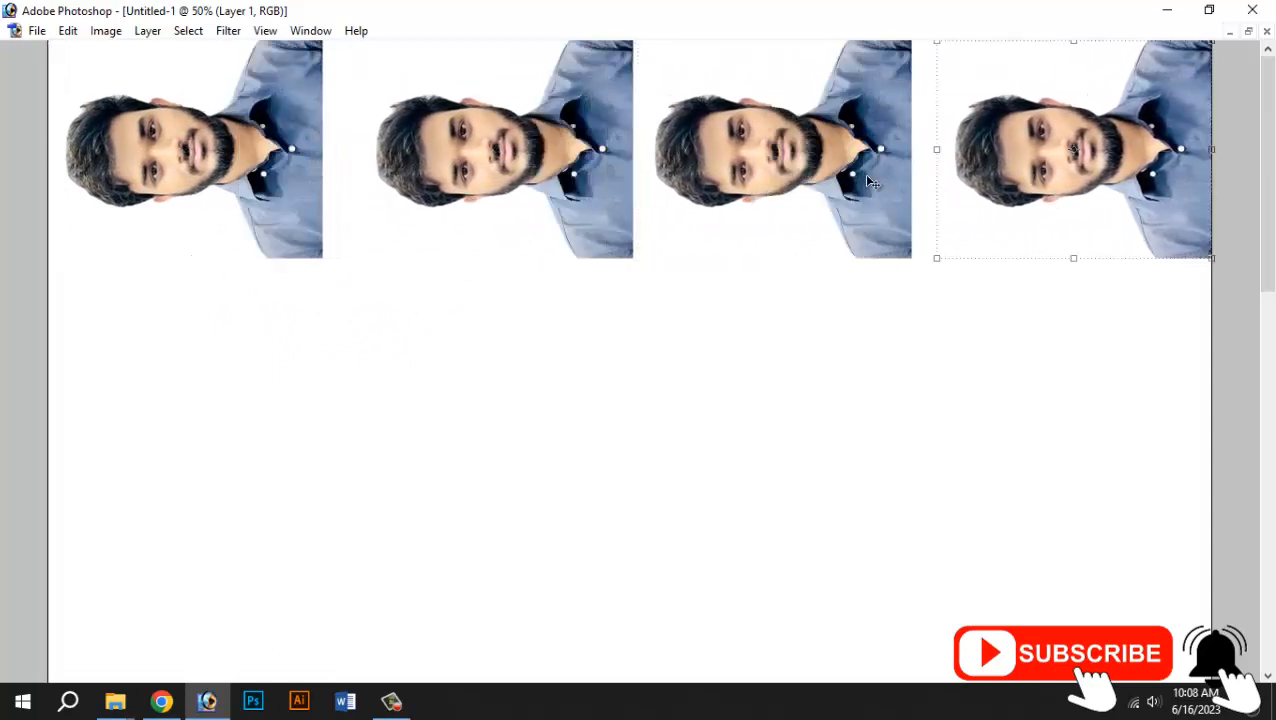
shift+click(520, 170)
shift+click(292, 174)
key(Tab)
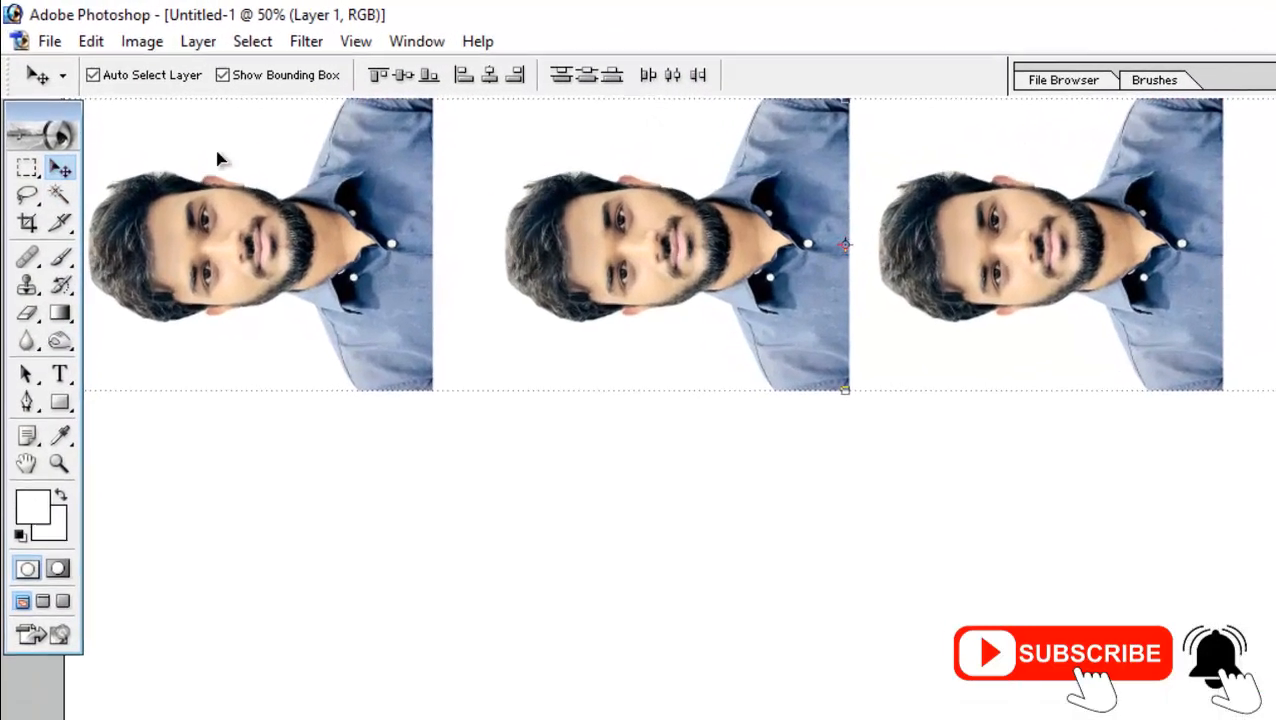
- Distribute the four linked portrait layers evenly across the page by their horizontal centers
click(672, 74)
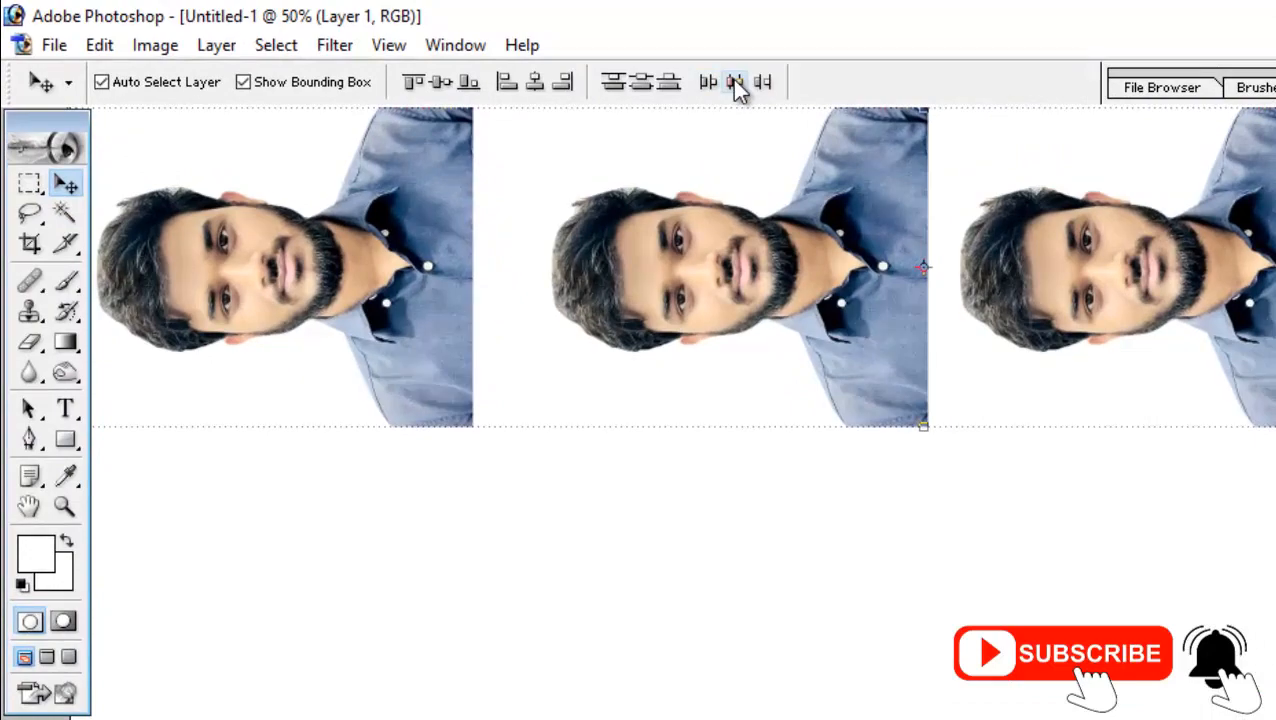
click(735, 83)
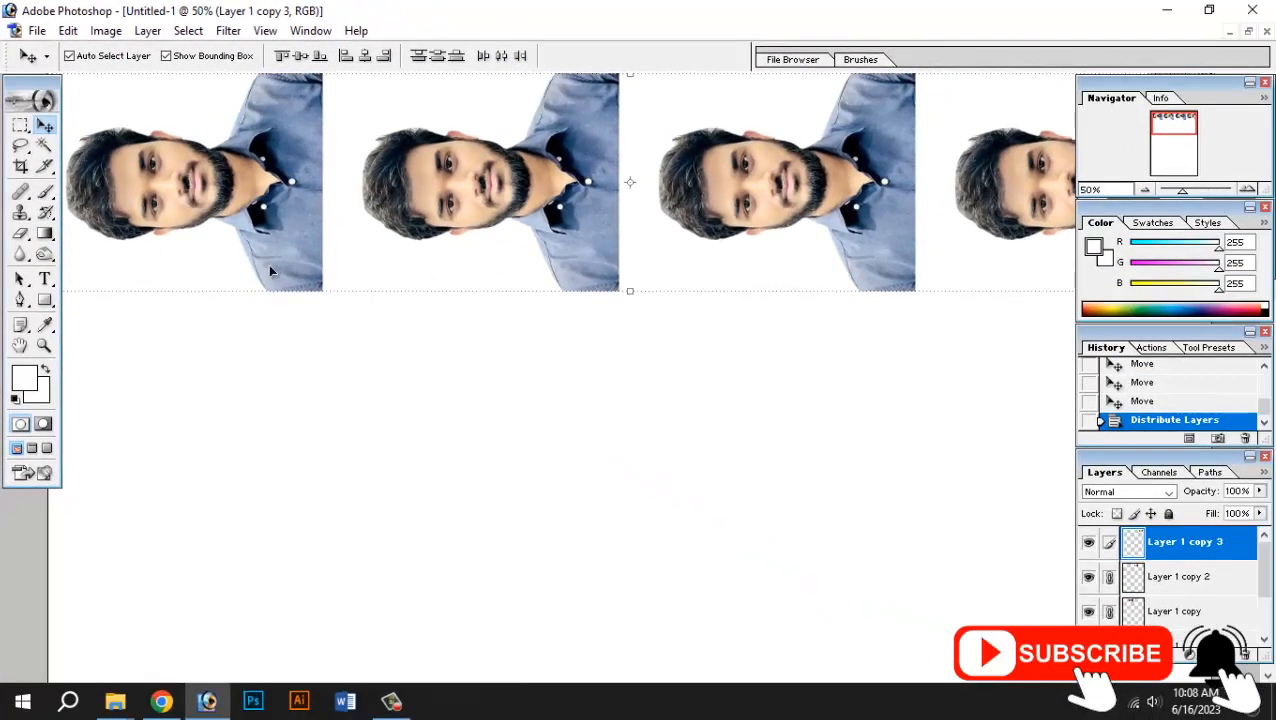
key(Tab)
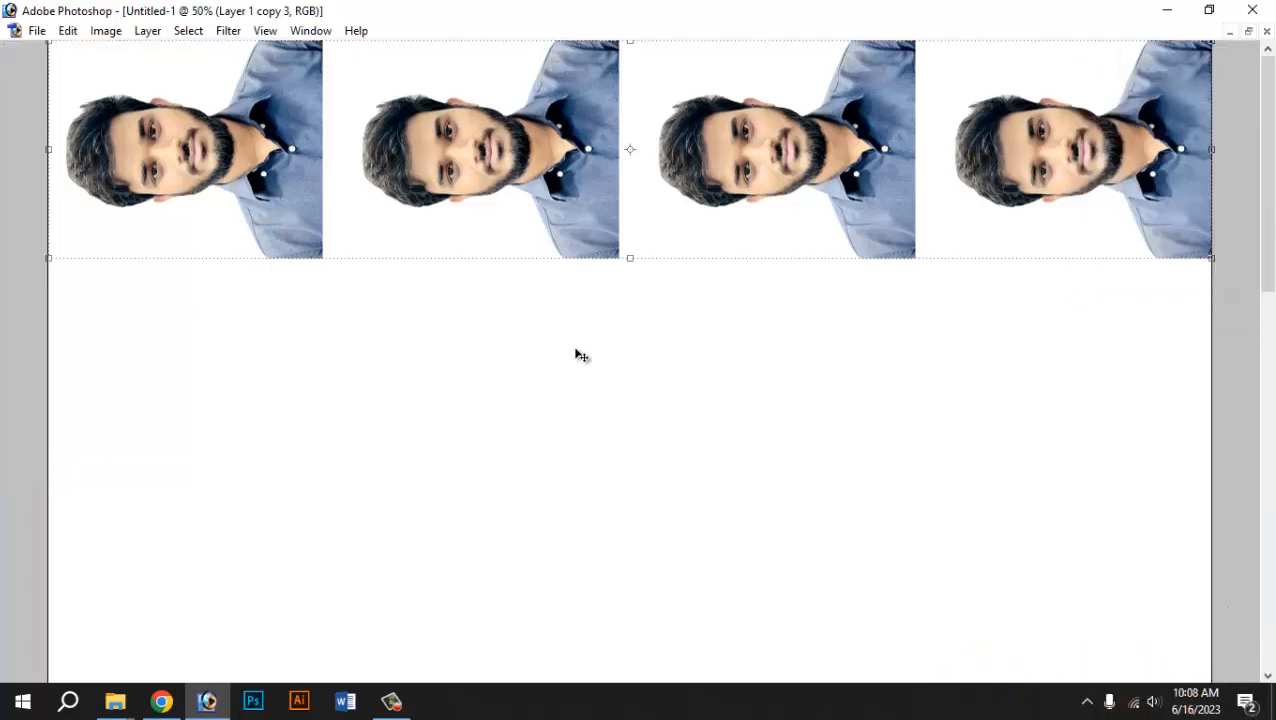
key(Tab)
scroll(1192, 612, down, 2)
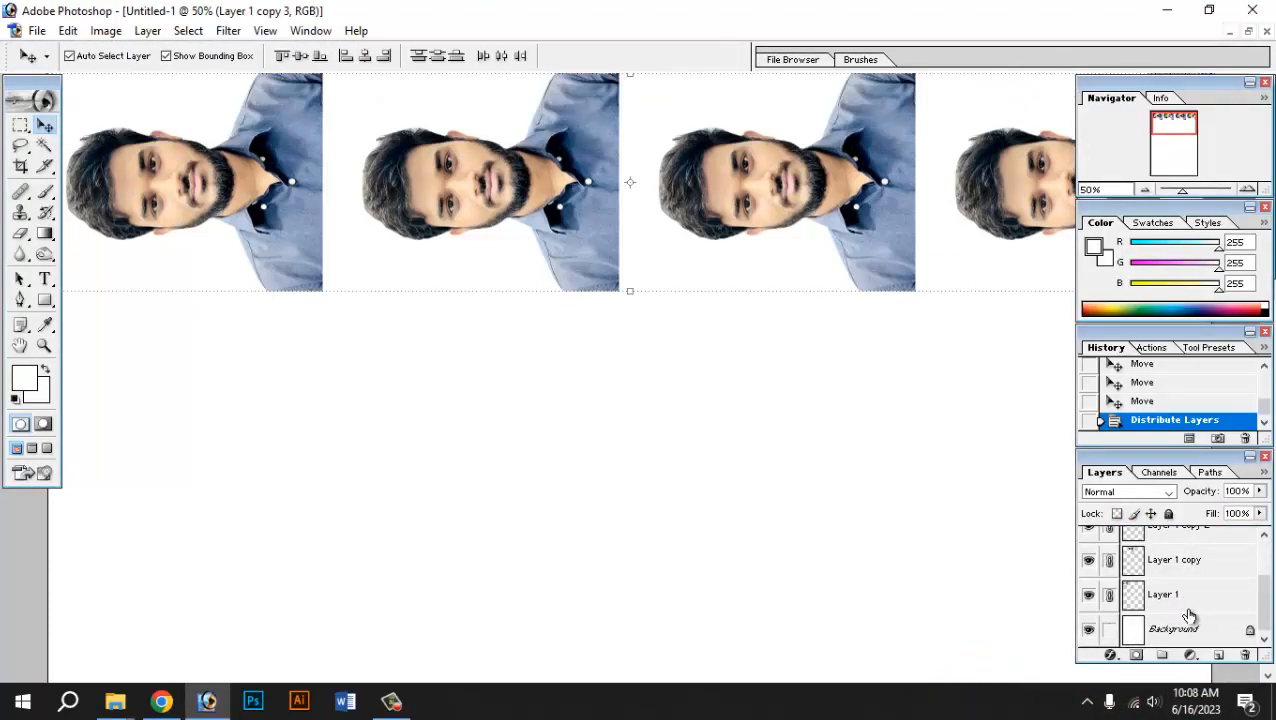
scroll(1193, 598, up, 2)
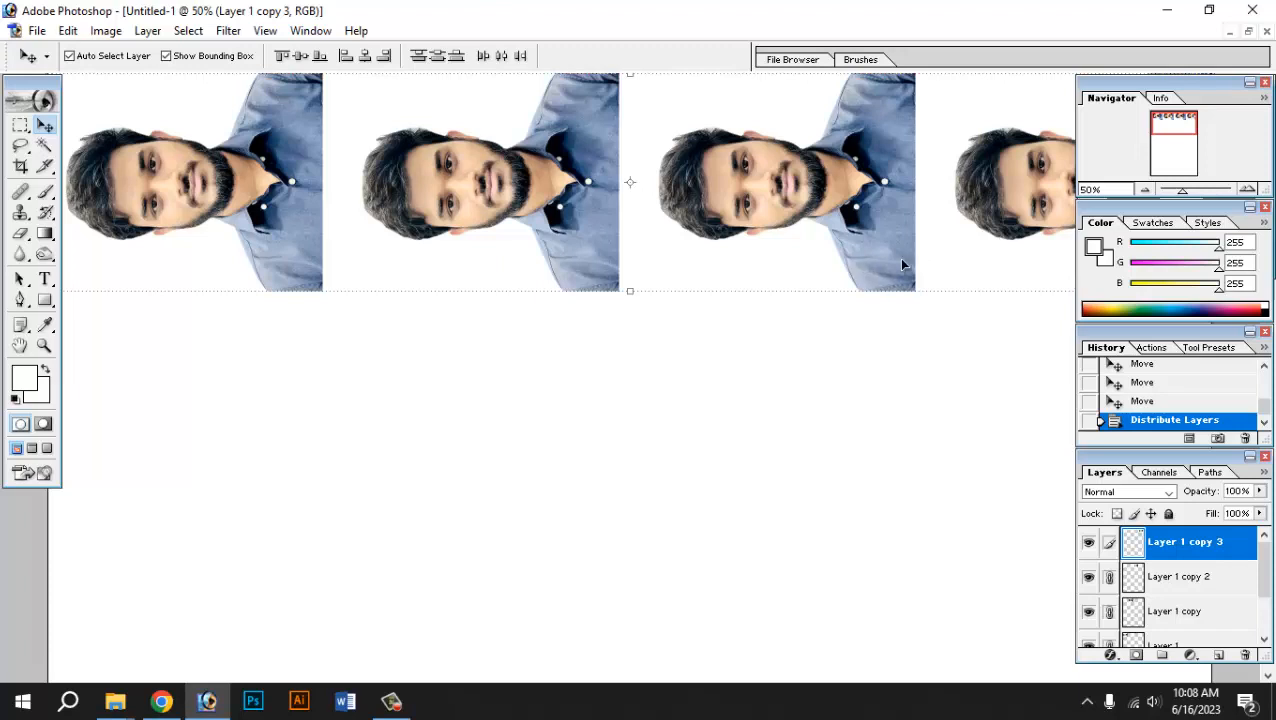
- Merge all visible layers of the A4 document into the background and switch to the Rectangular Marquee tool
key(Tab)
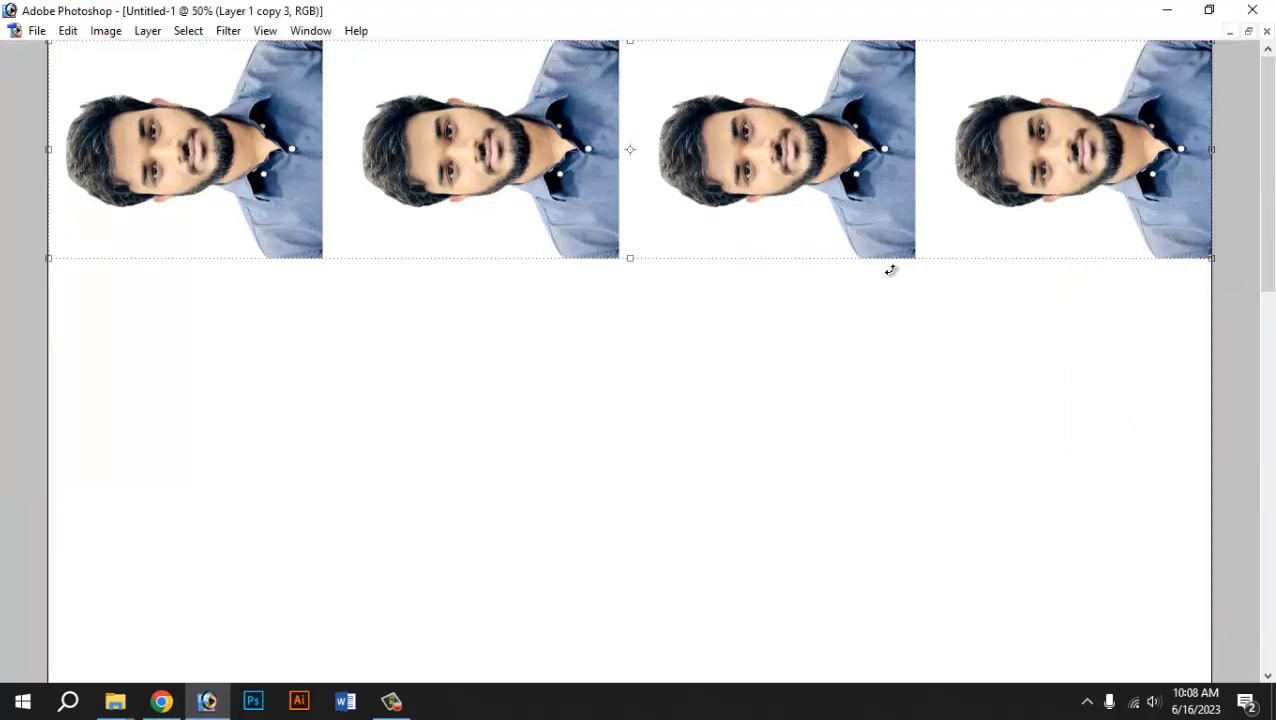
key(Tab)
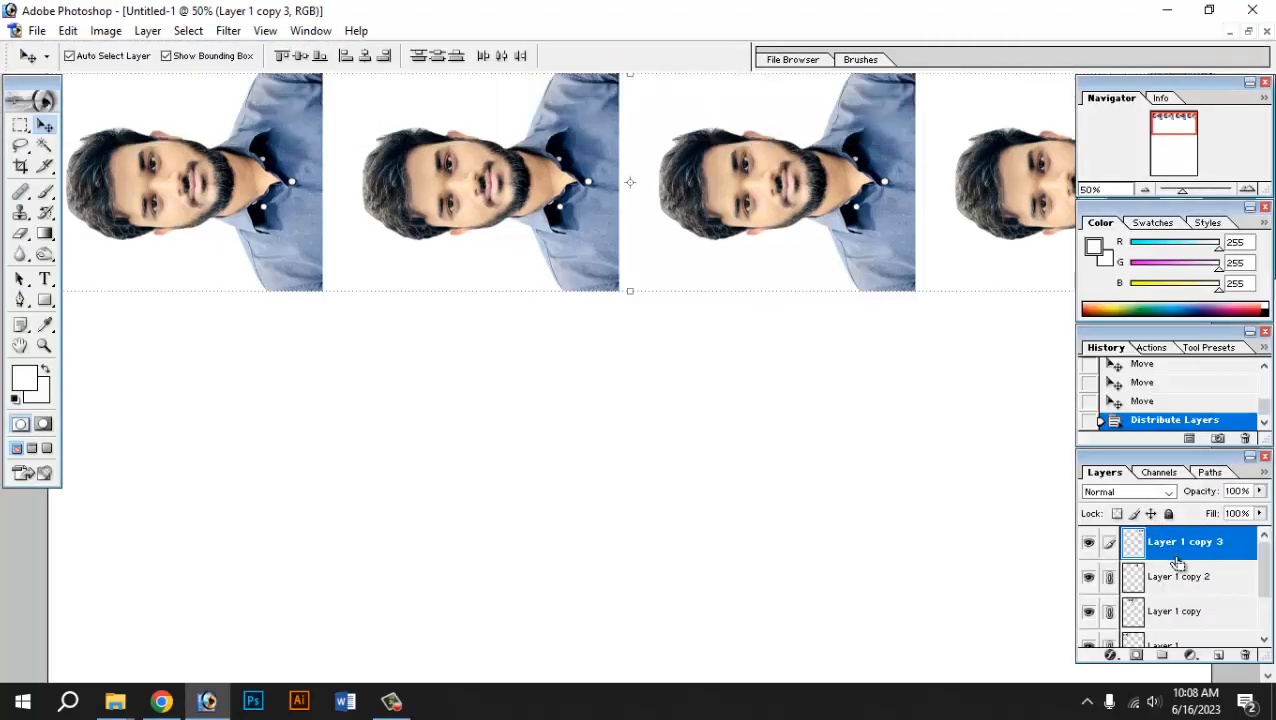
key(ctrl+shift+e)
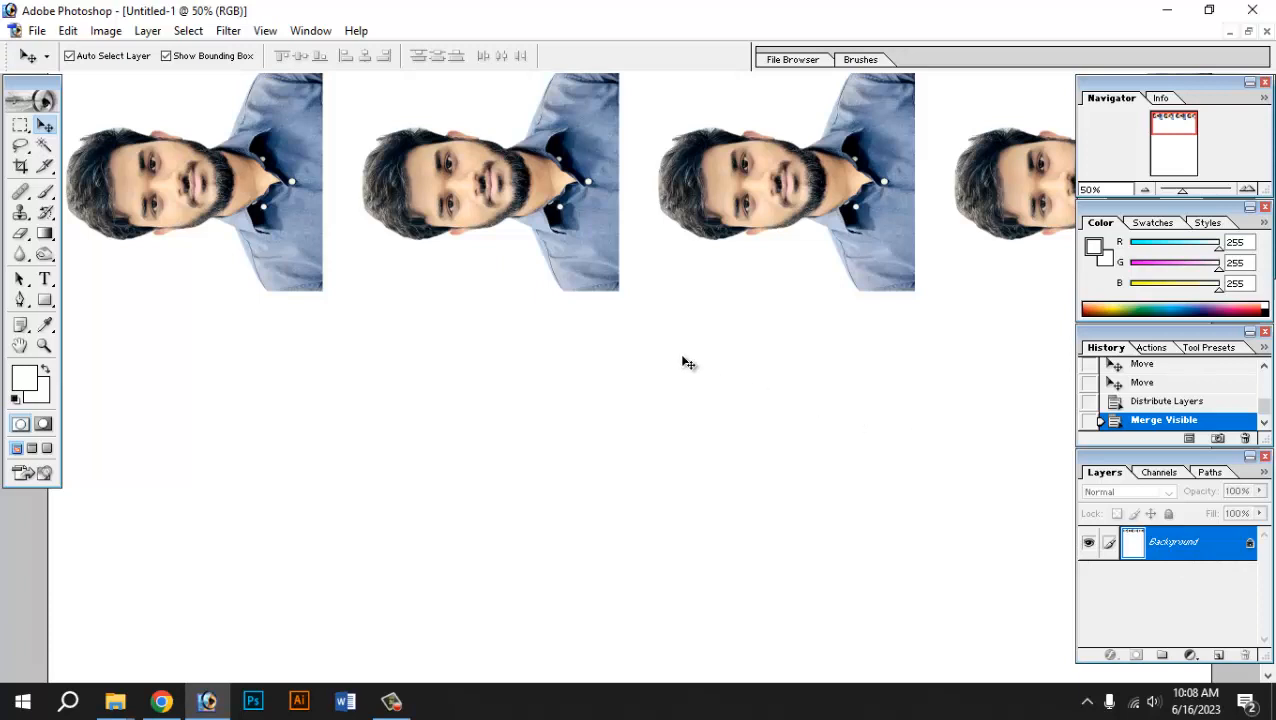
key(Tab)
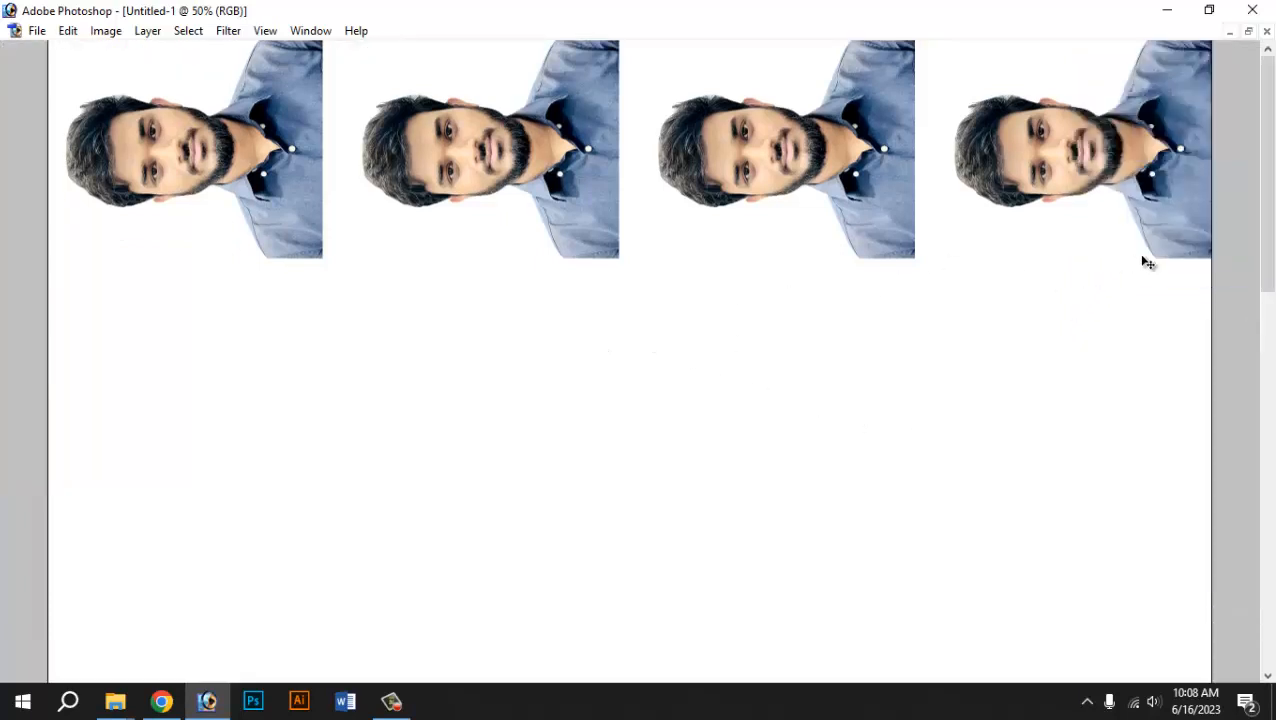
key(Tab)
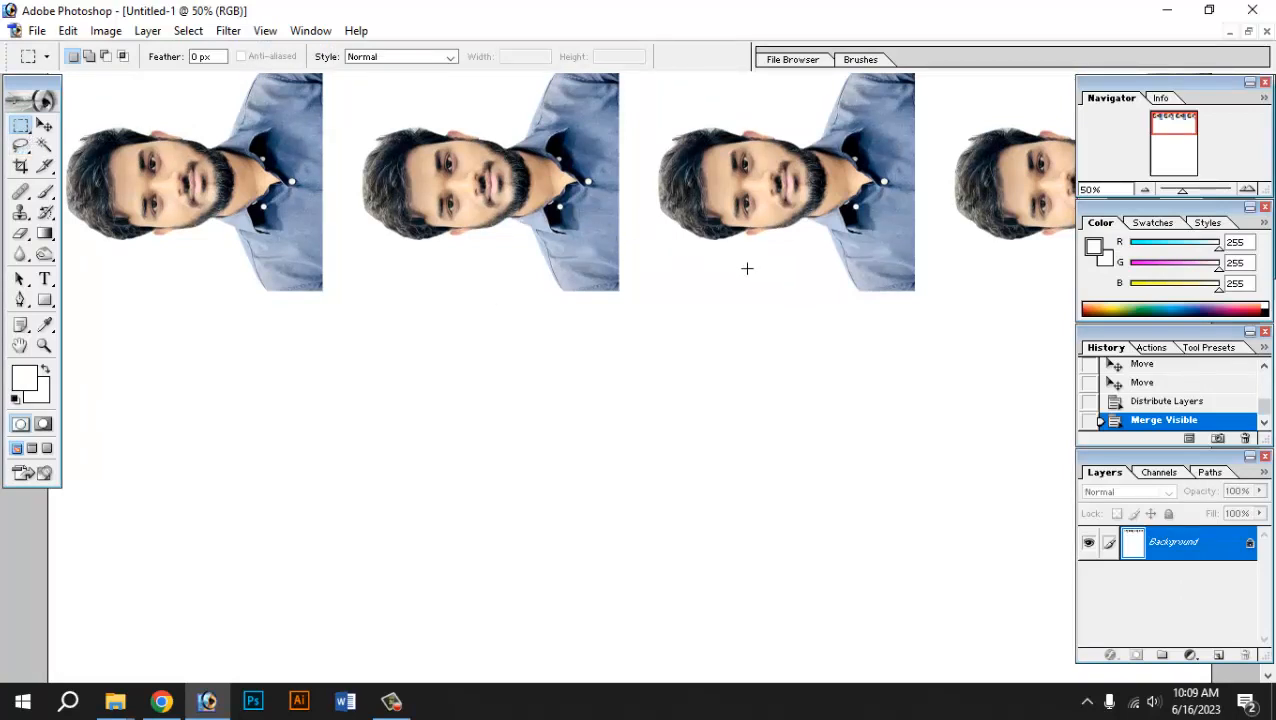
- Select the whole row of four portraits, copy it directly below as a second row and deselect
key(Tab)
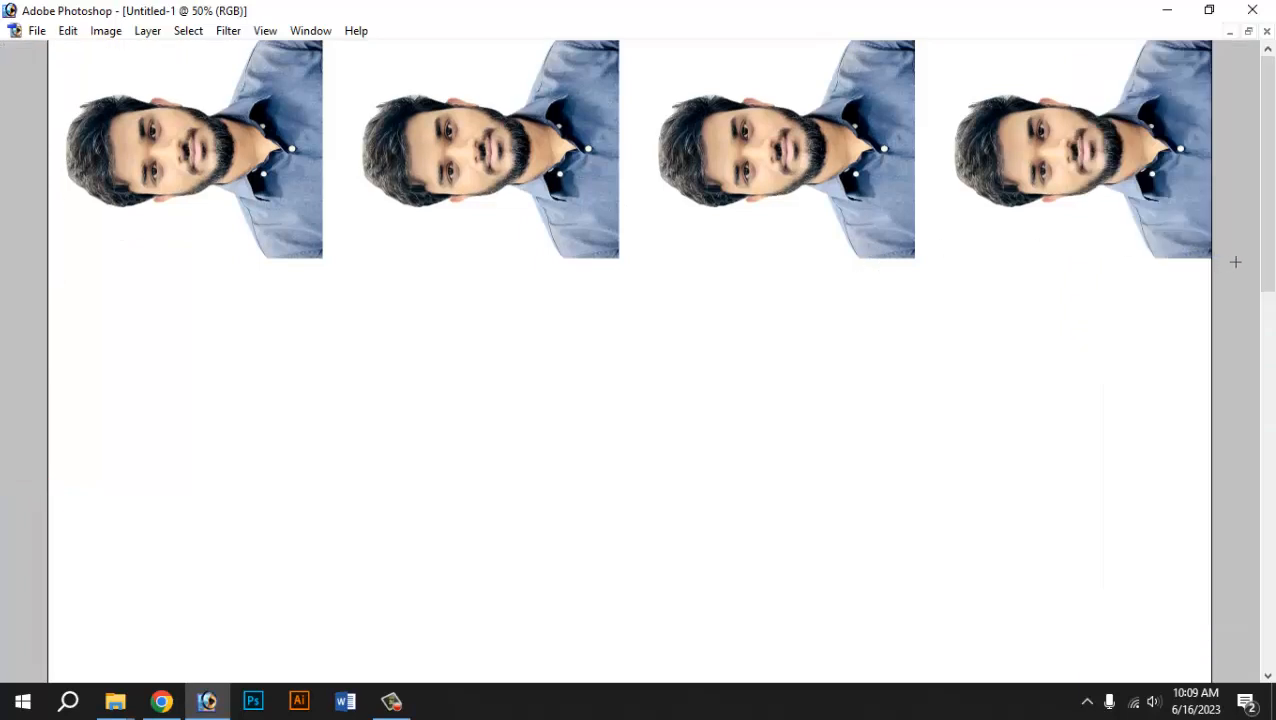
drag(995, 125, 42, 10)
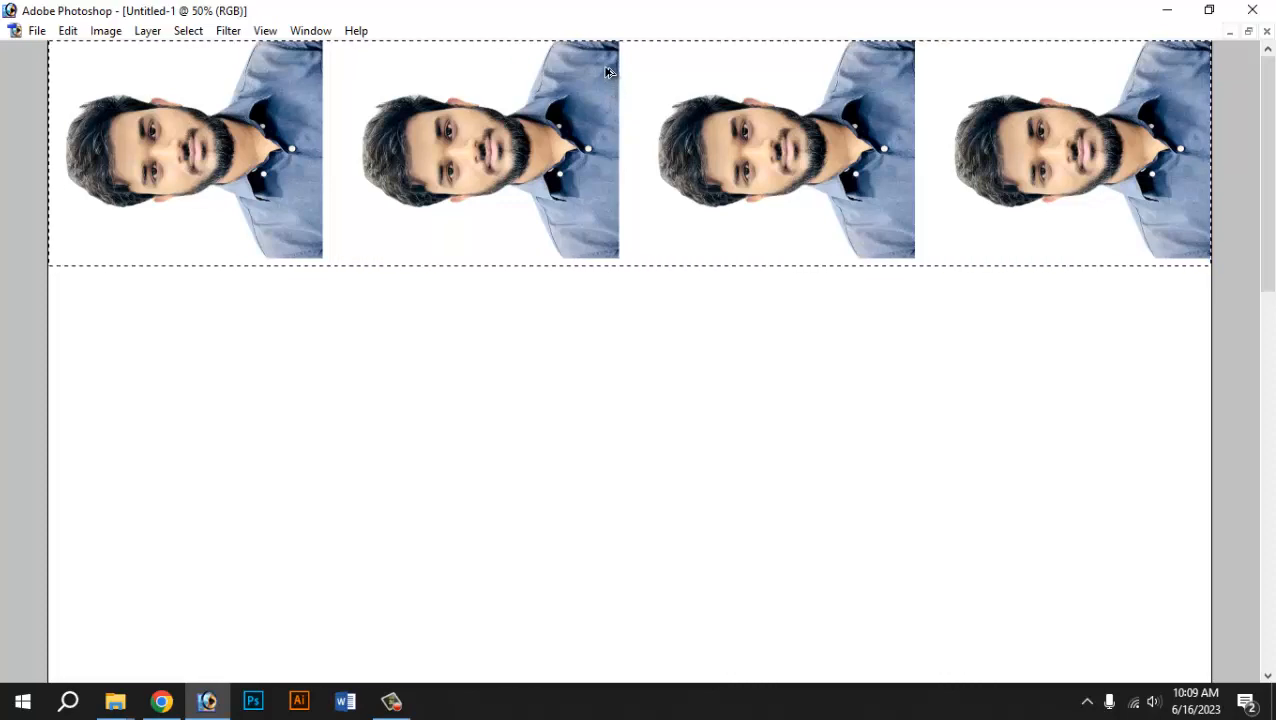
drag(608, 86, 605, 305)
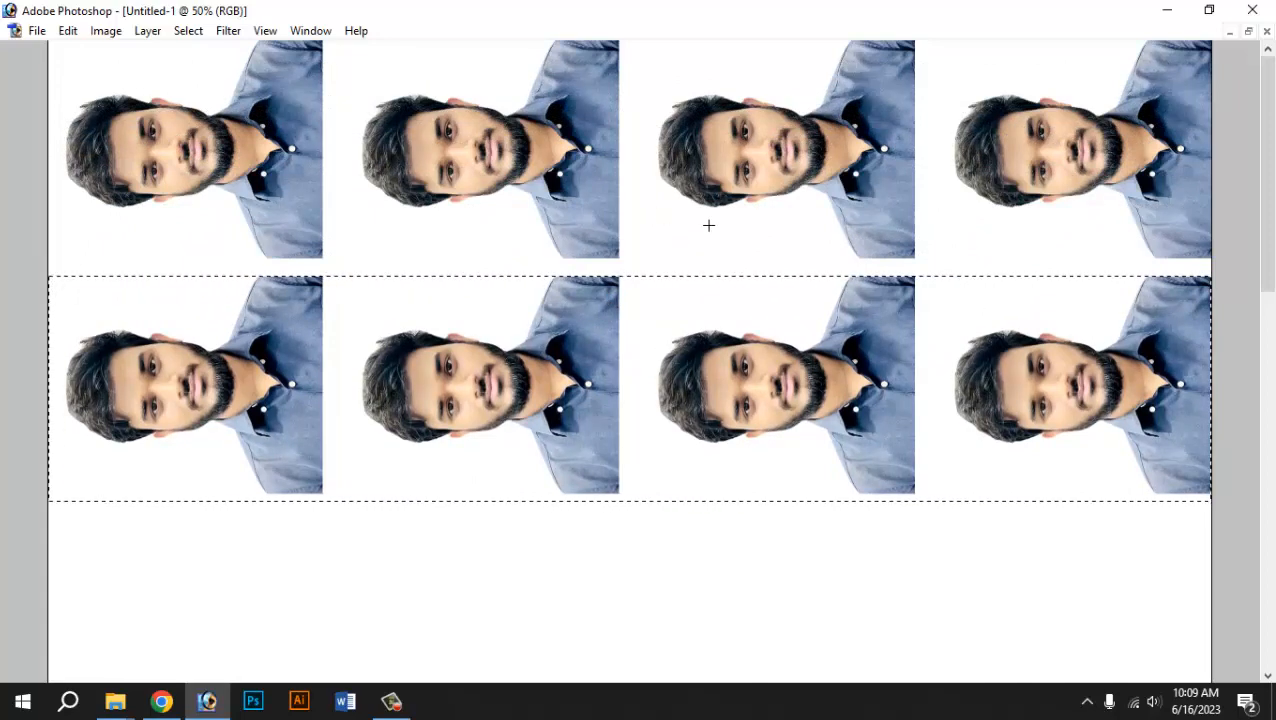
key(ctrl+d)
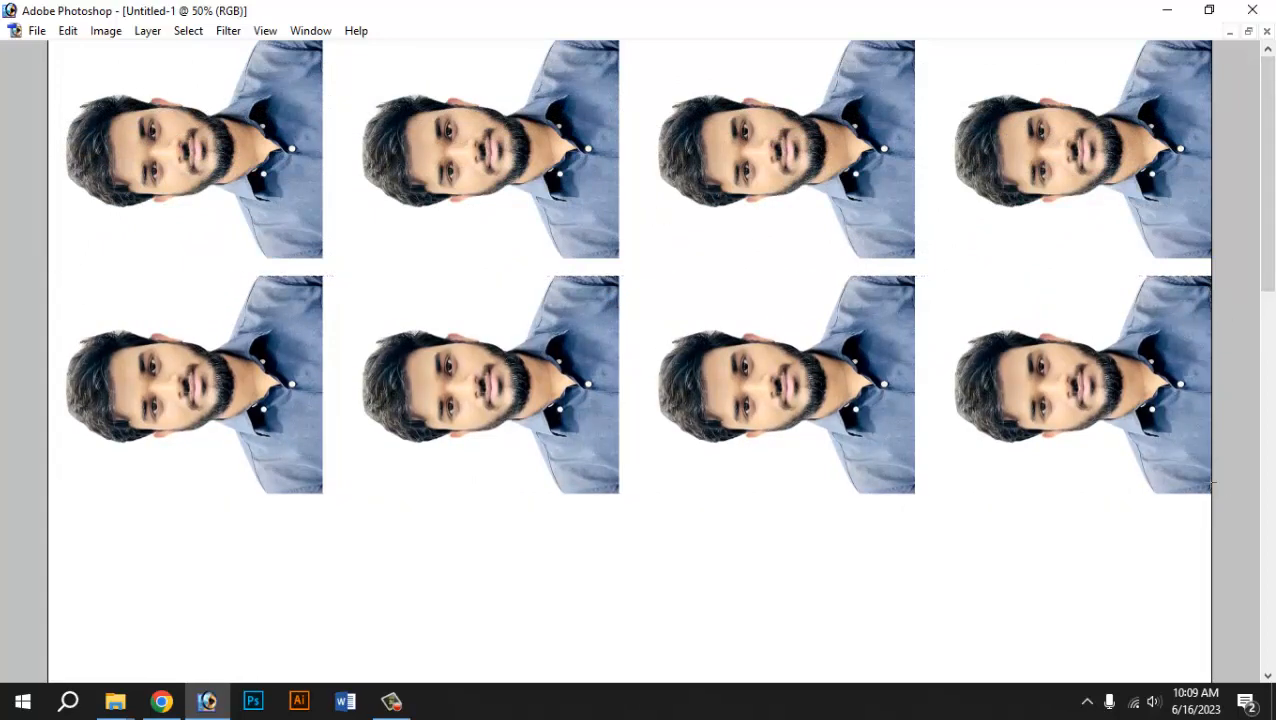
- Copy the selected portrait rows down the page until seven rows of four fill the A4 sheet
drag(533, 68, 529, 535)
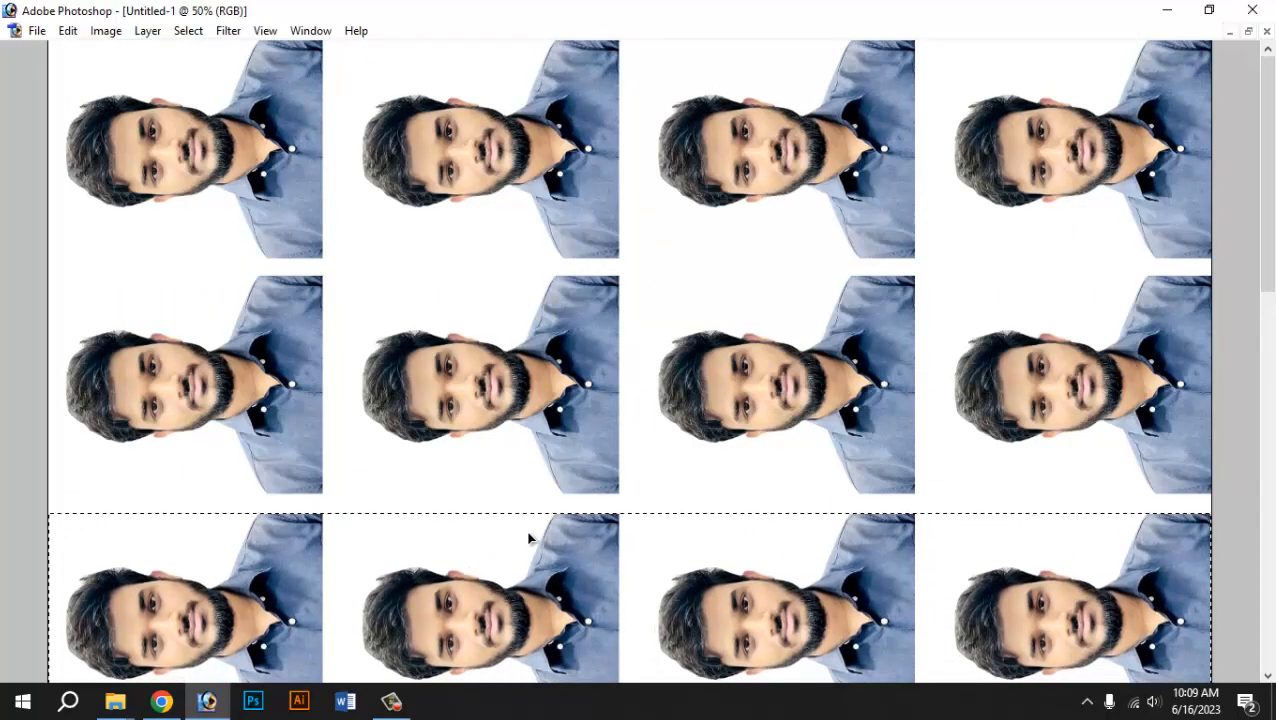
scroll(529, 535, down, 5)
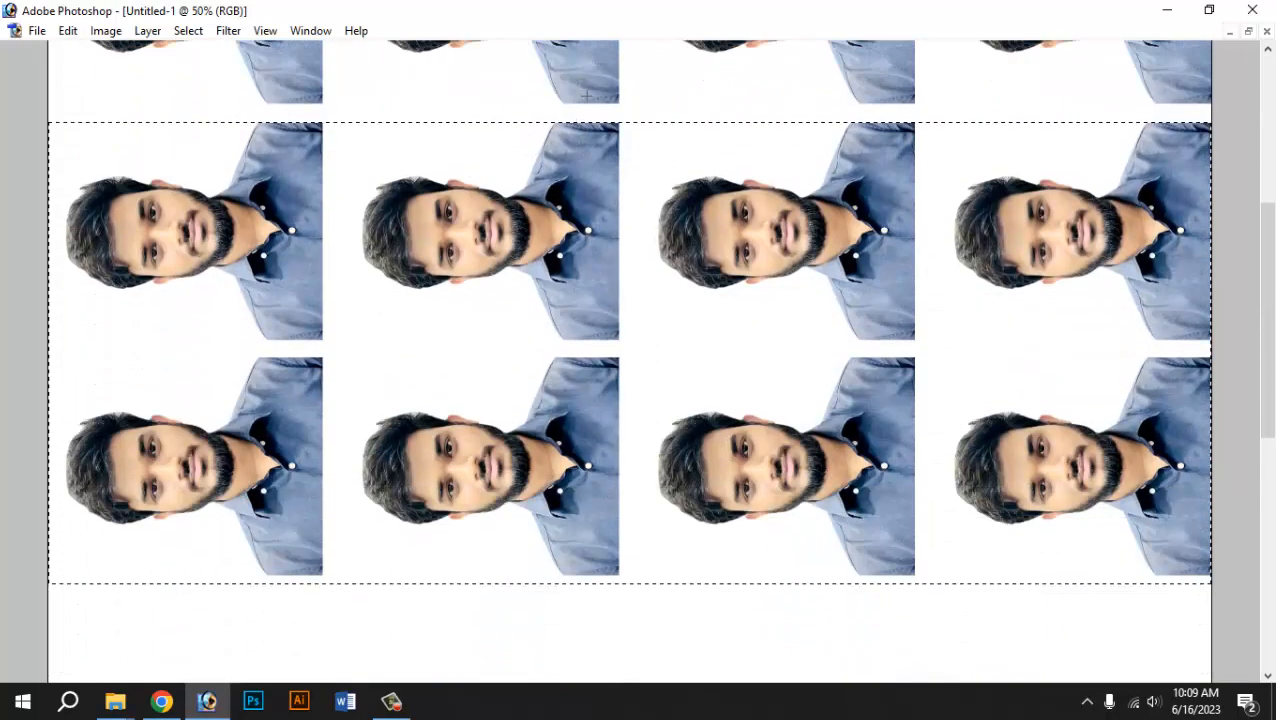
scroll(636, 400, up, 5)
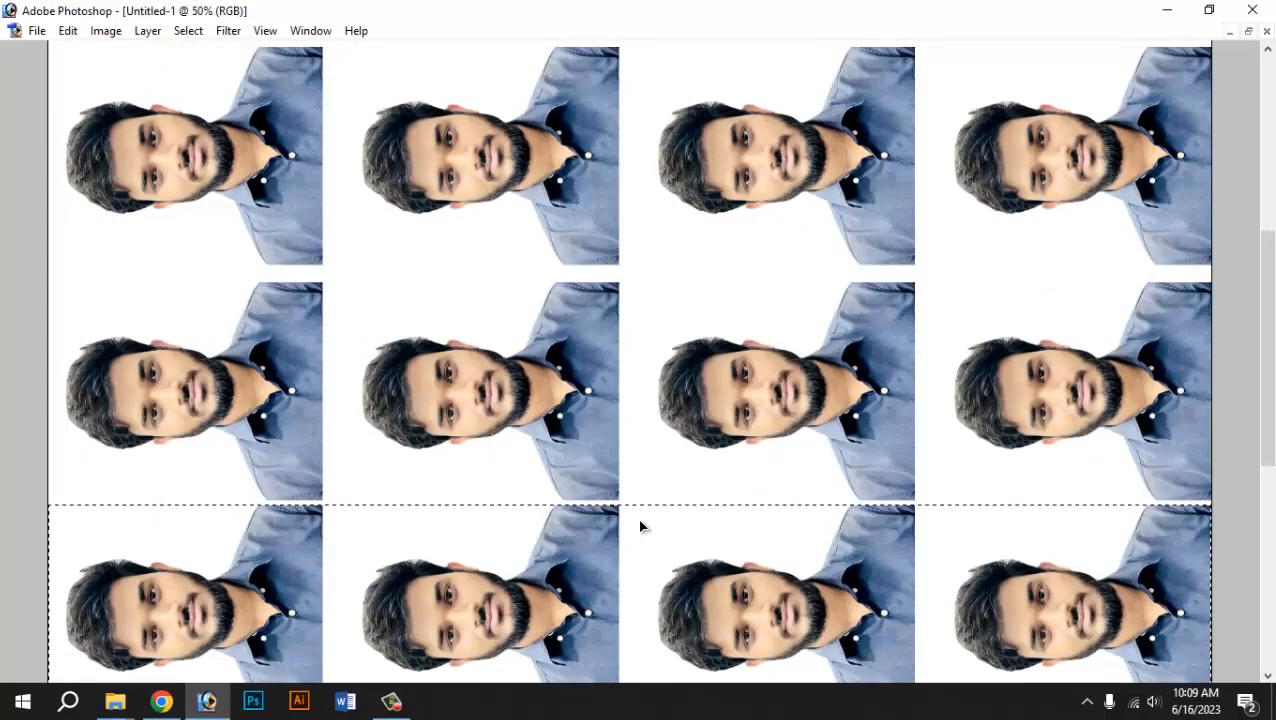
scroll(640, 450, down, 4)
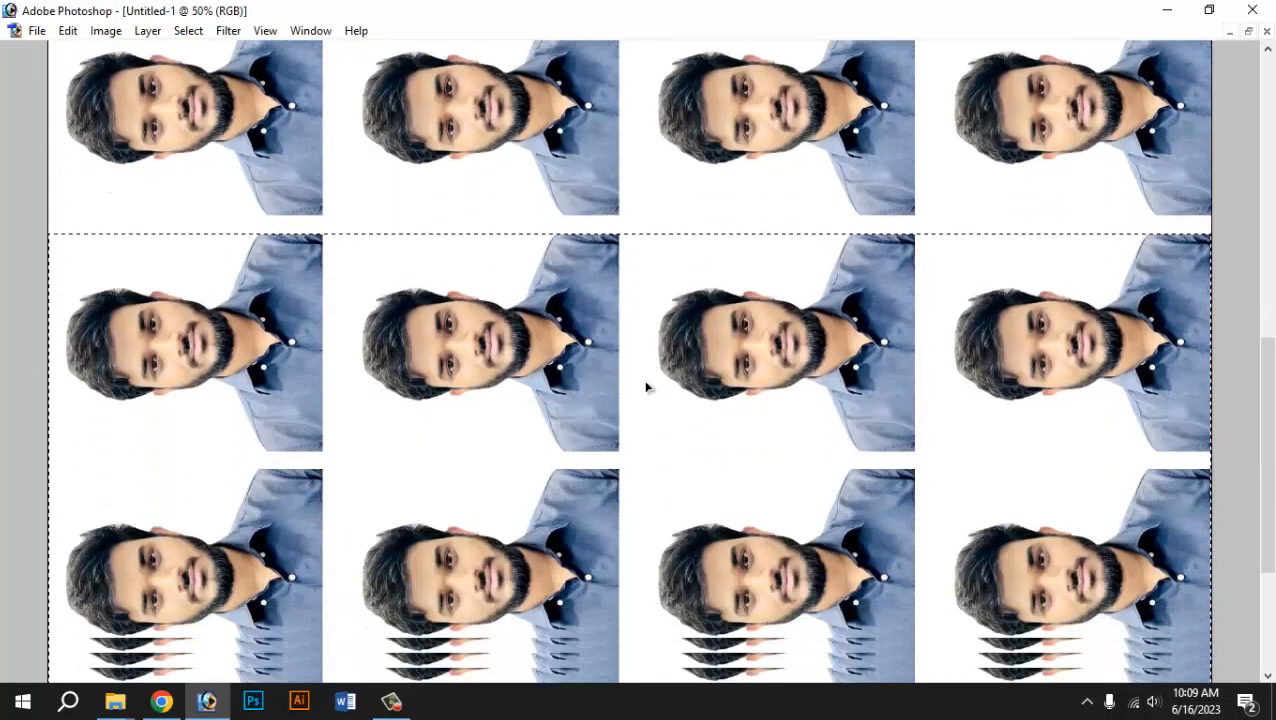
scroll(591, 223, up, 5)
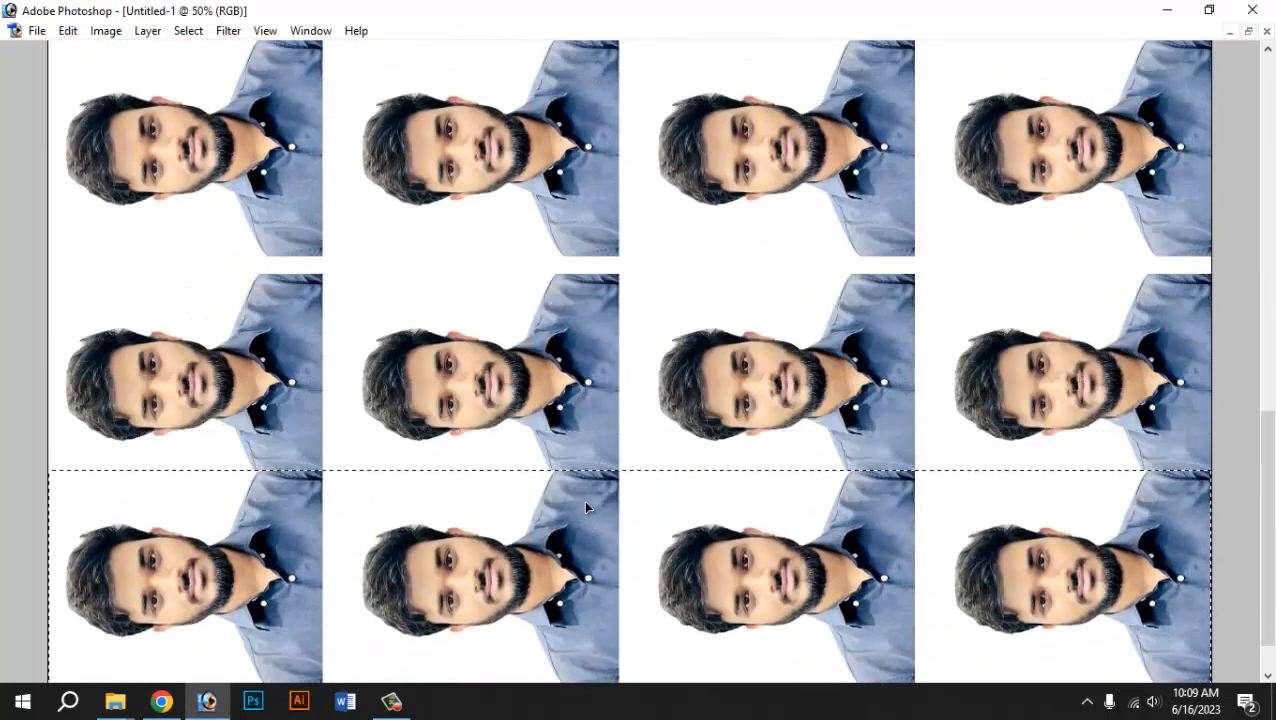
scroll(600, 500, down, 1)
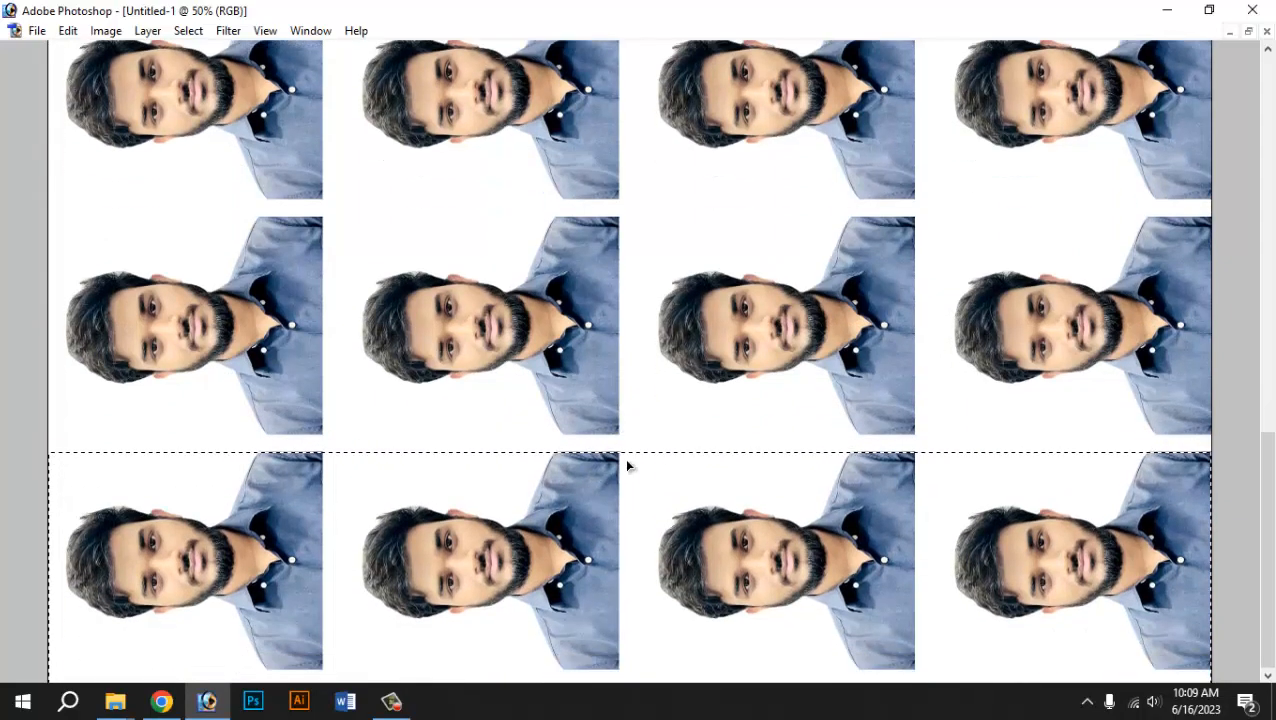
scroll(600, 450, down, 4)
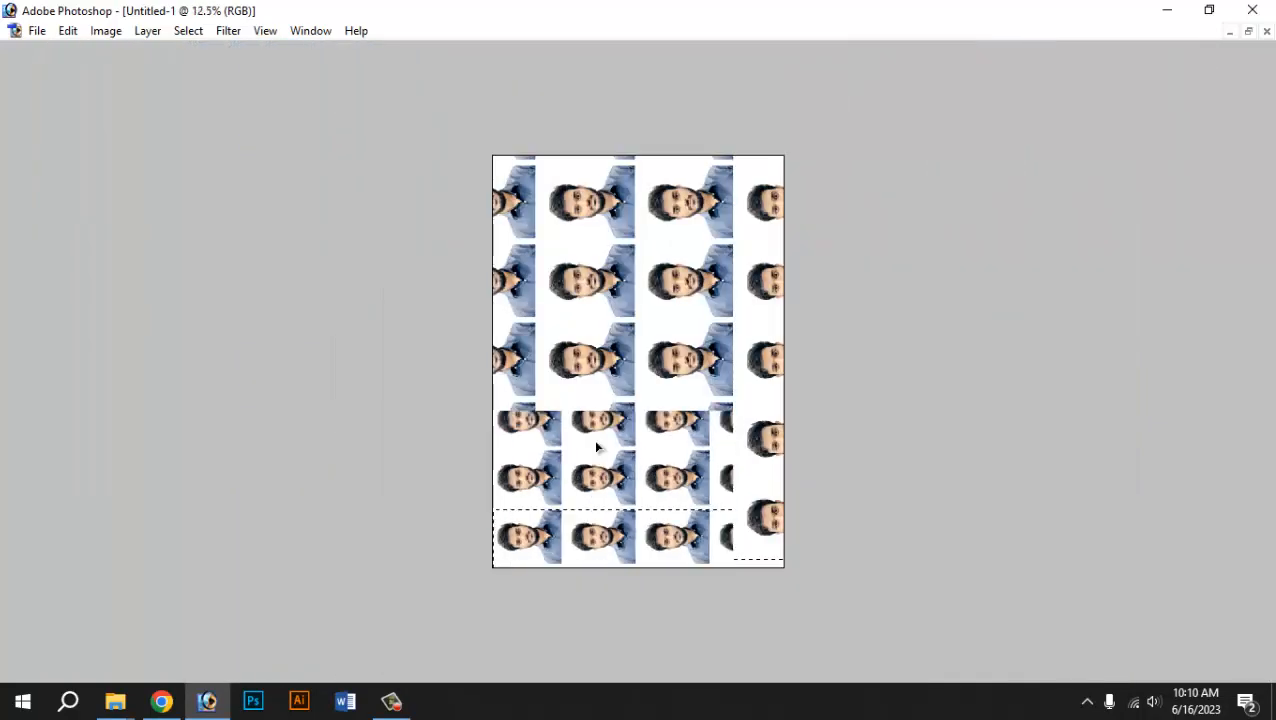
scroll(595, 442, up, 2)
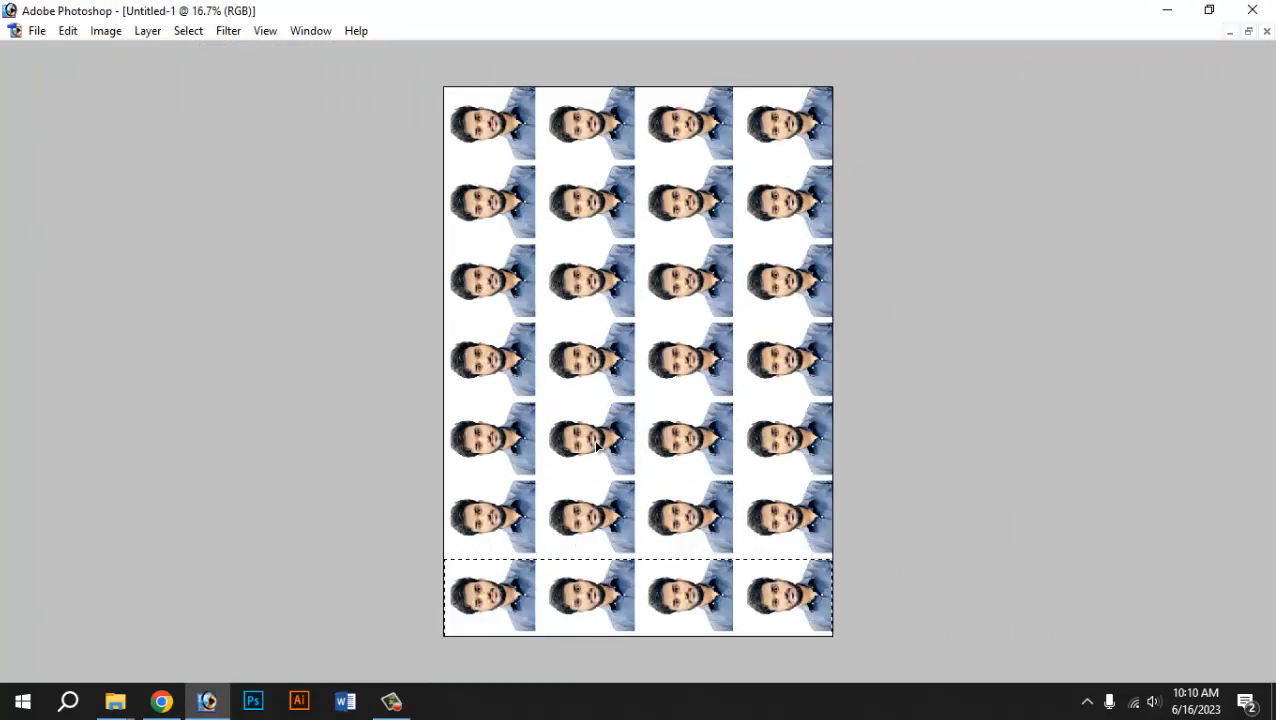
scroll(595, 446, down, 1)
scroll(595, 446, up, 4)
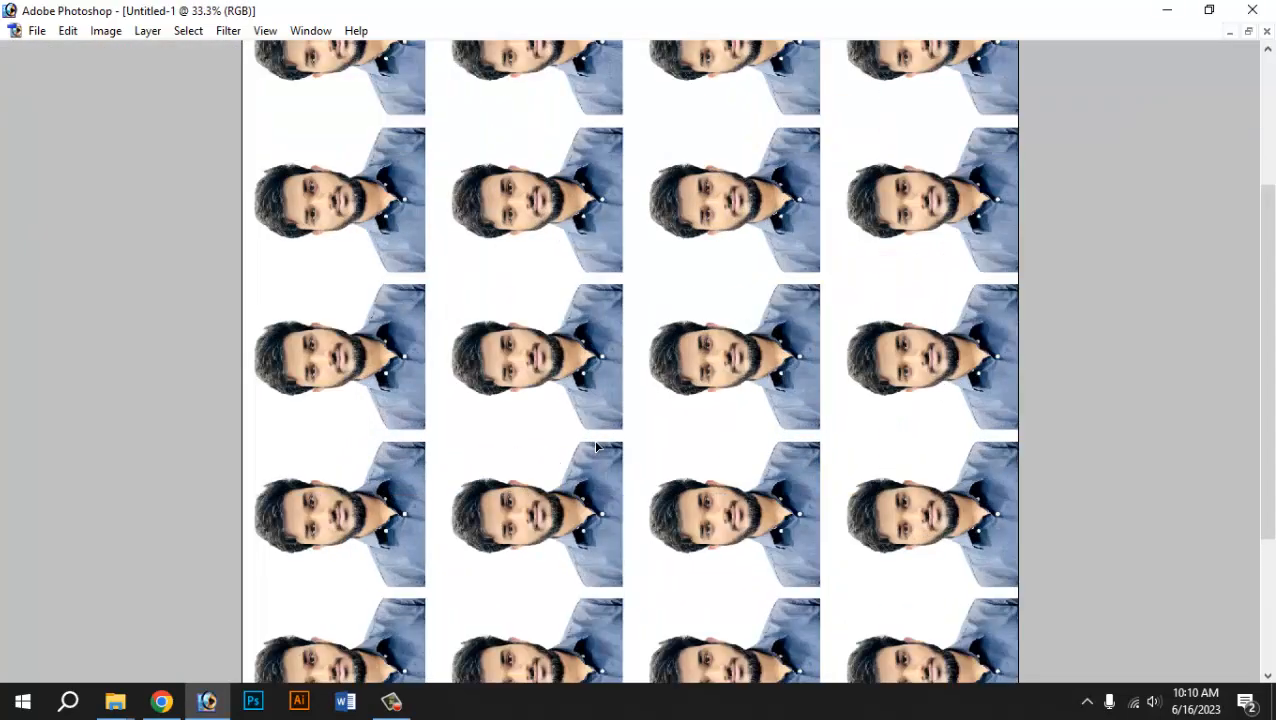
scroll(596, 447, down, 3)
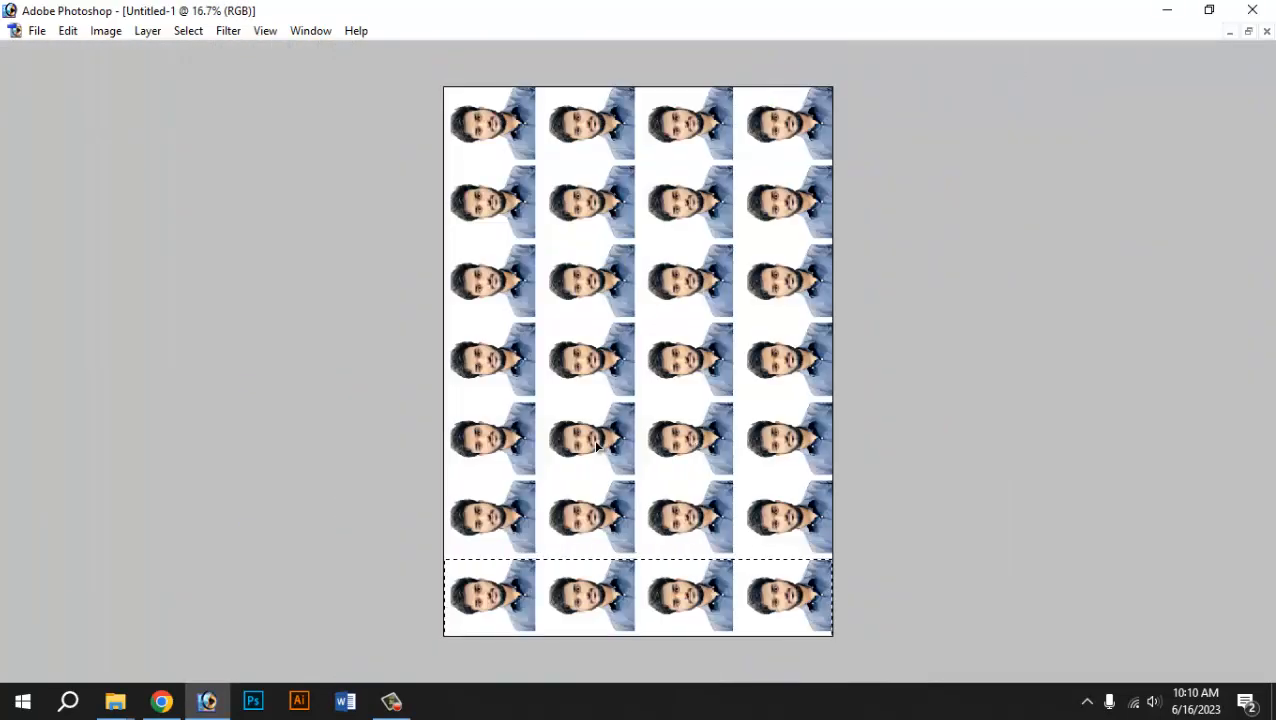
- Set the page to scale to fit the media for printing and proceed to the printer selection
key(ctrl+p)
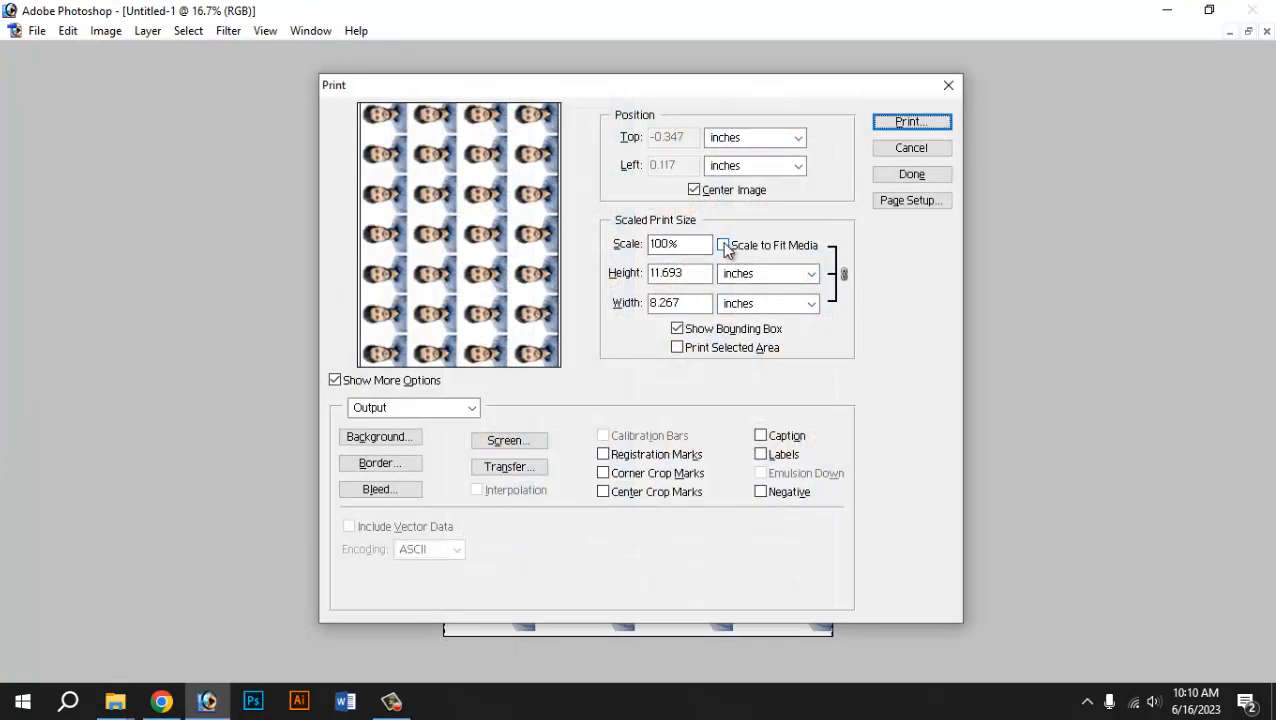
click(725, 249)
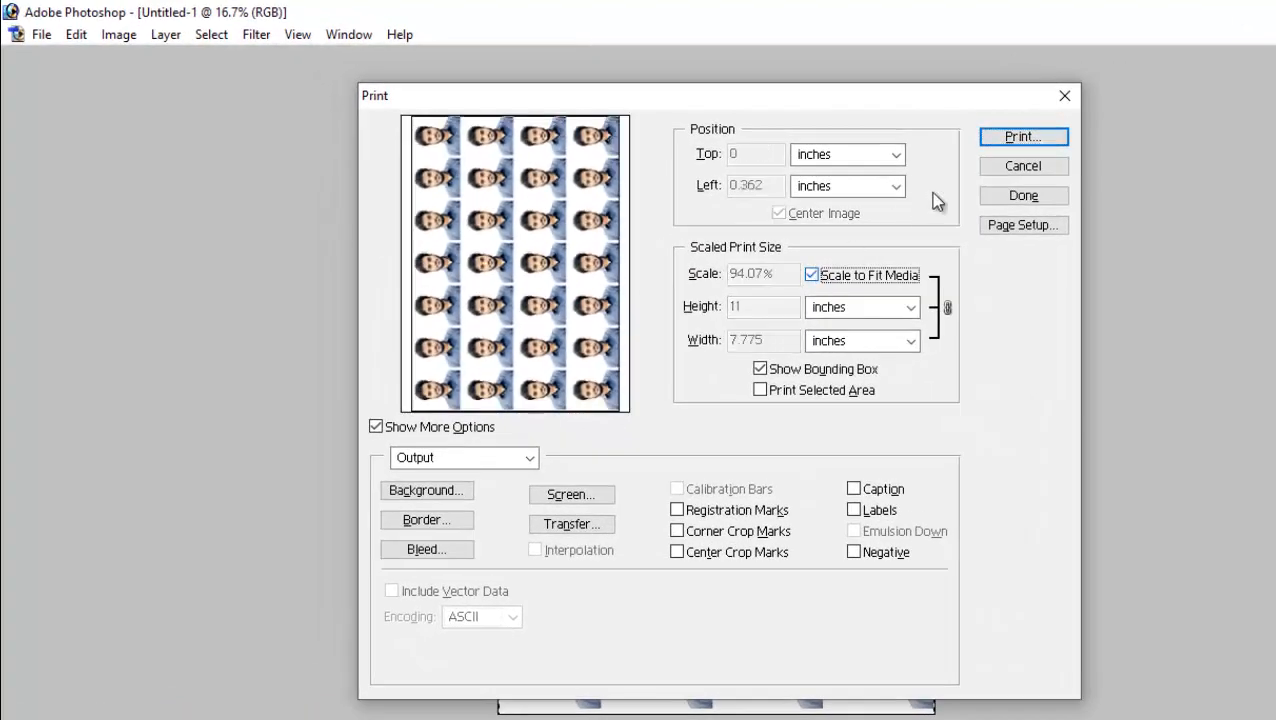
click(1028, 140)
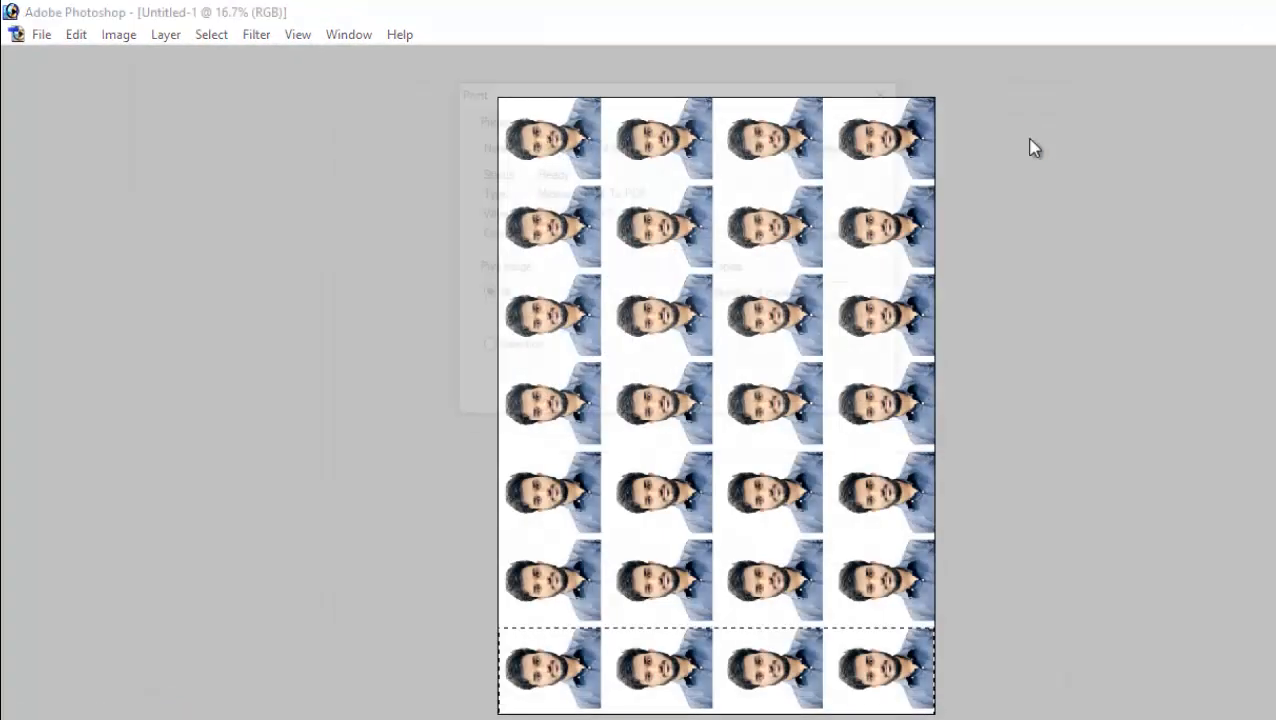
- Choose Microsoft XPS Document Writer as the printer, keep the portrait orientation and print one copy of all
click(749, 145)
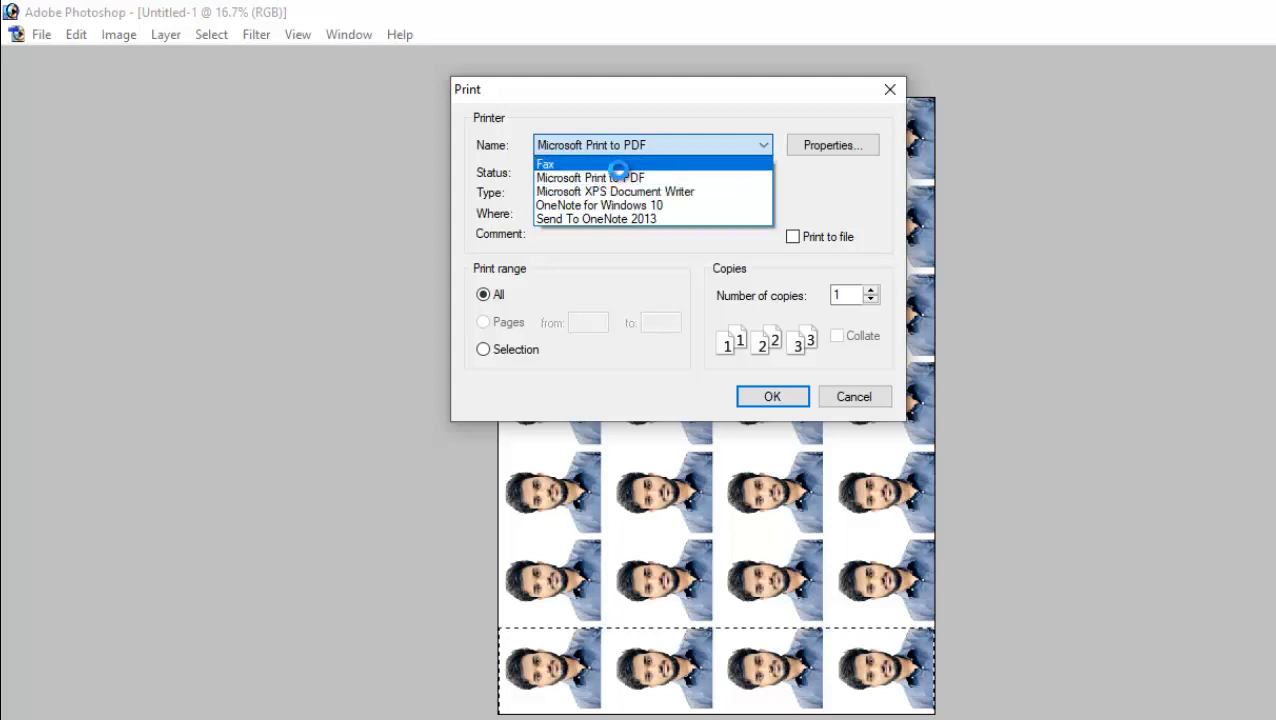
click(615, 164)
click(621, 146)
click(630, 190)
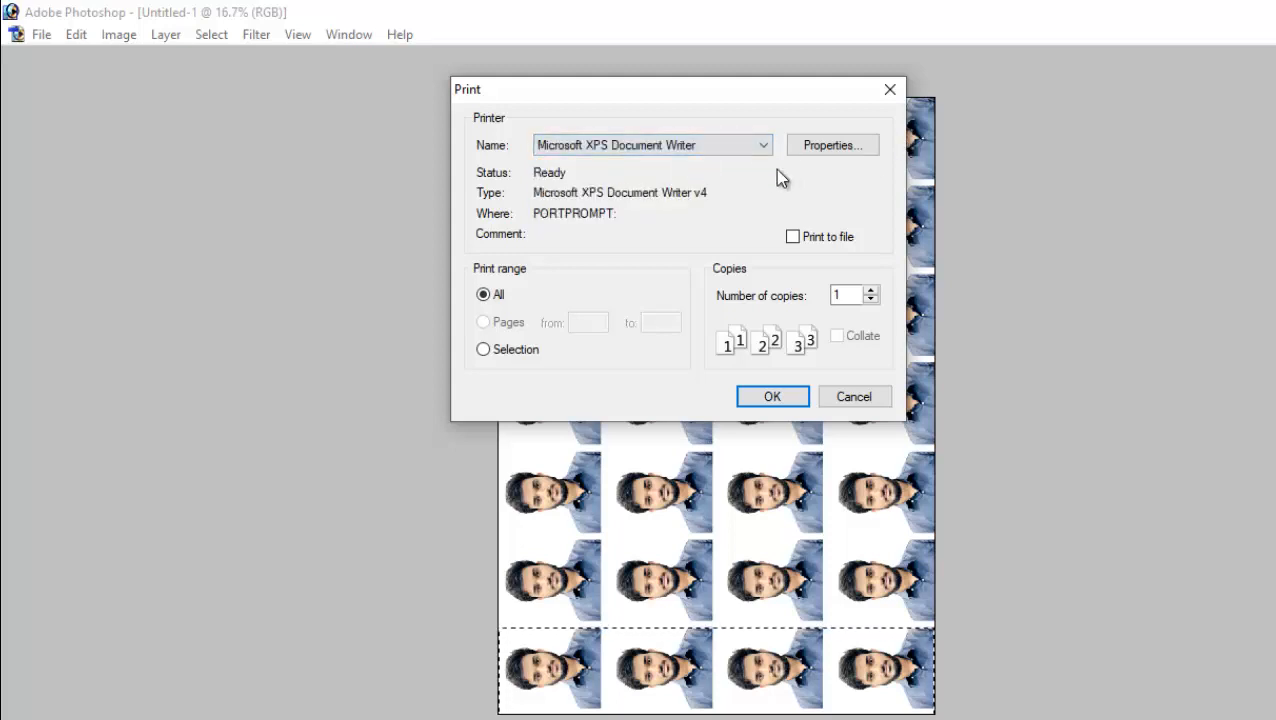
click(815, 148)
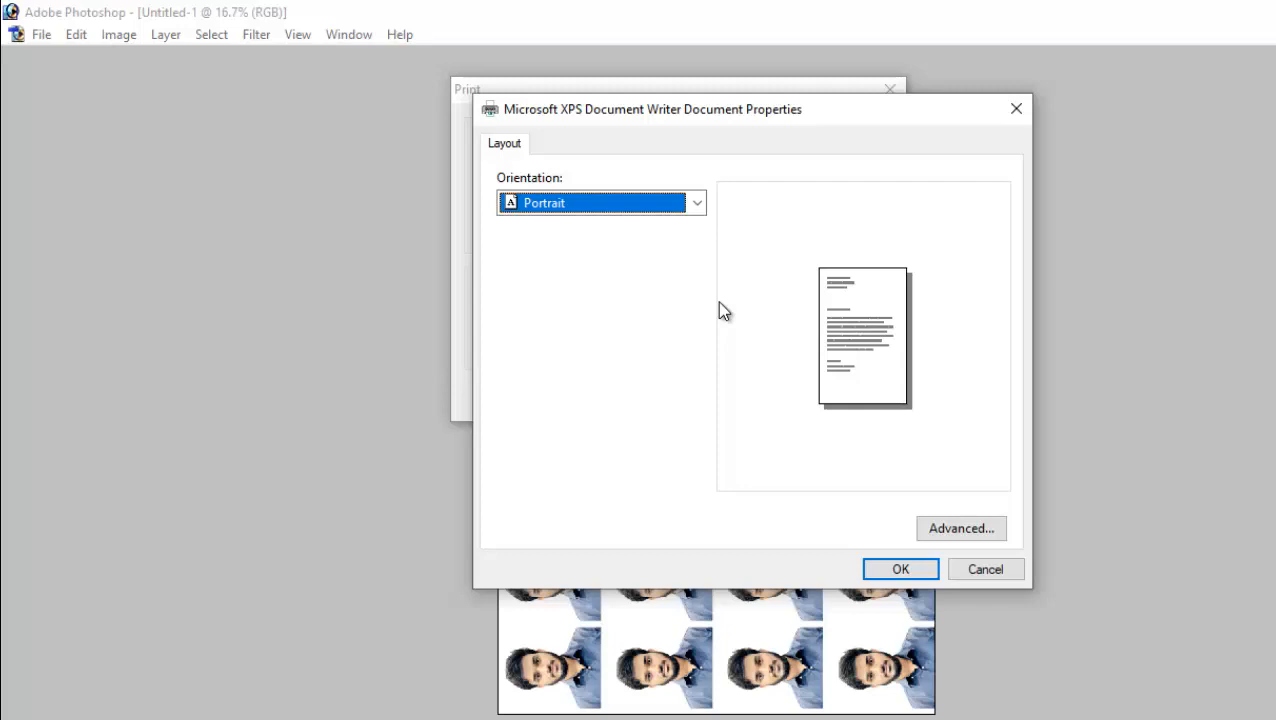
click(918, 568)
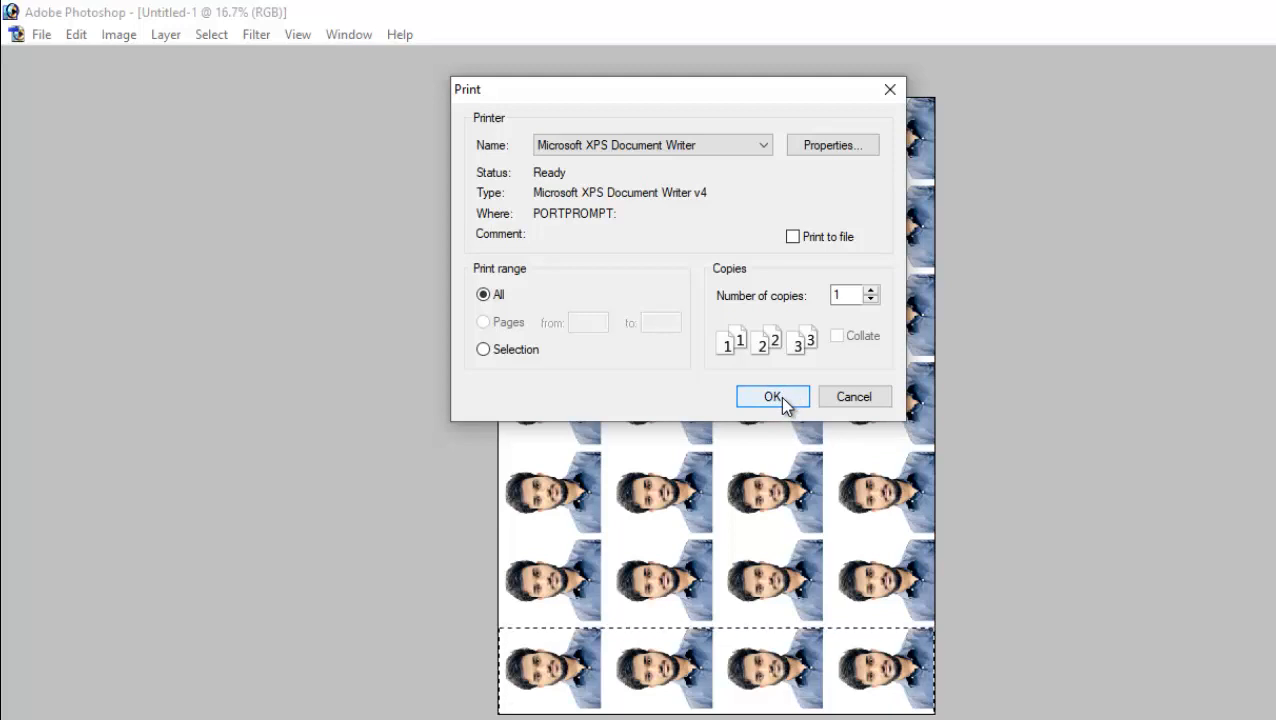
click(772, 396)
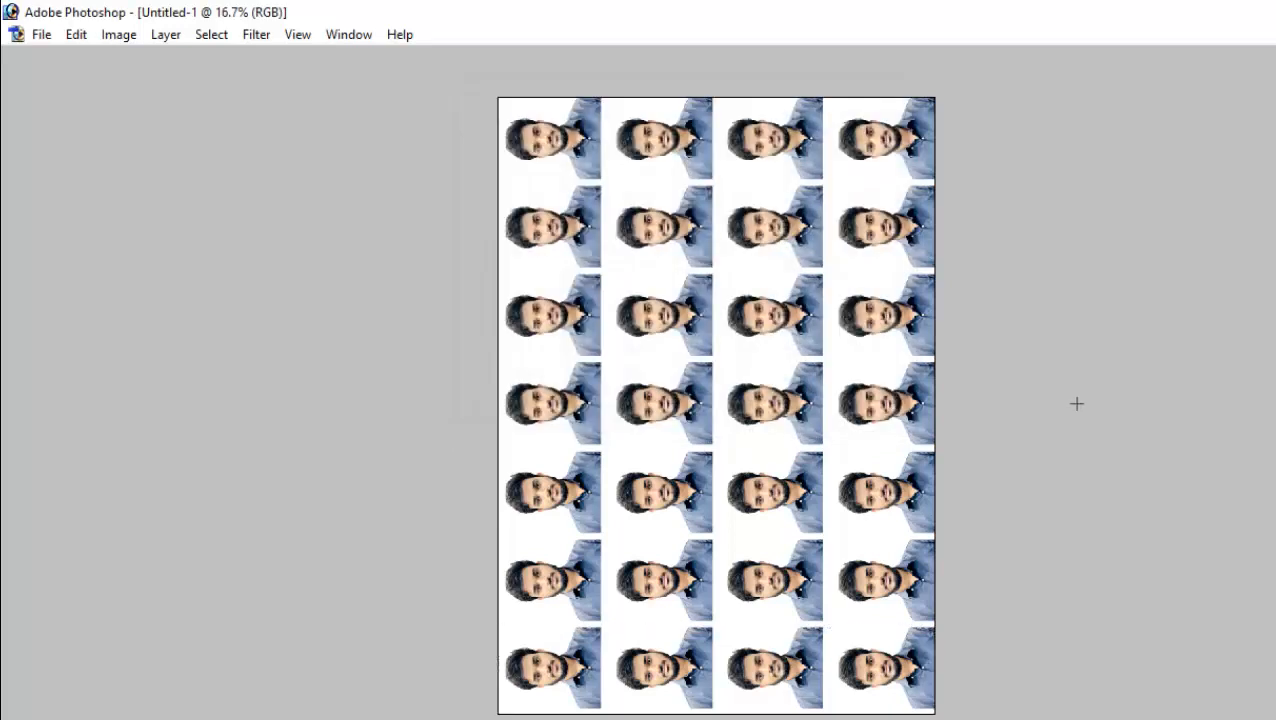
- View the finished sheet at 33.3% and return it to a floating window beside the original photo
key(ctrl+plus)
scroll(1000, 406, down, 1)
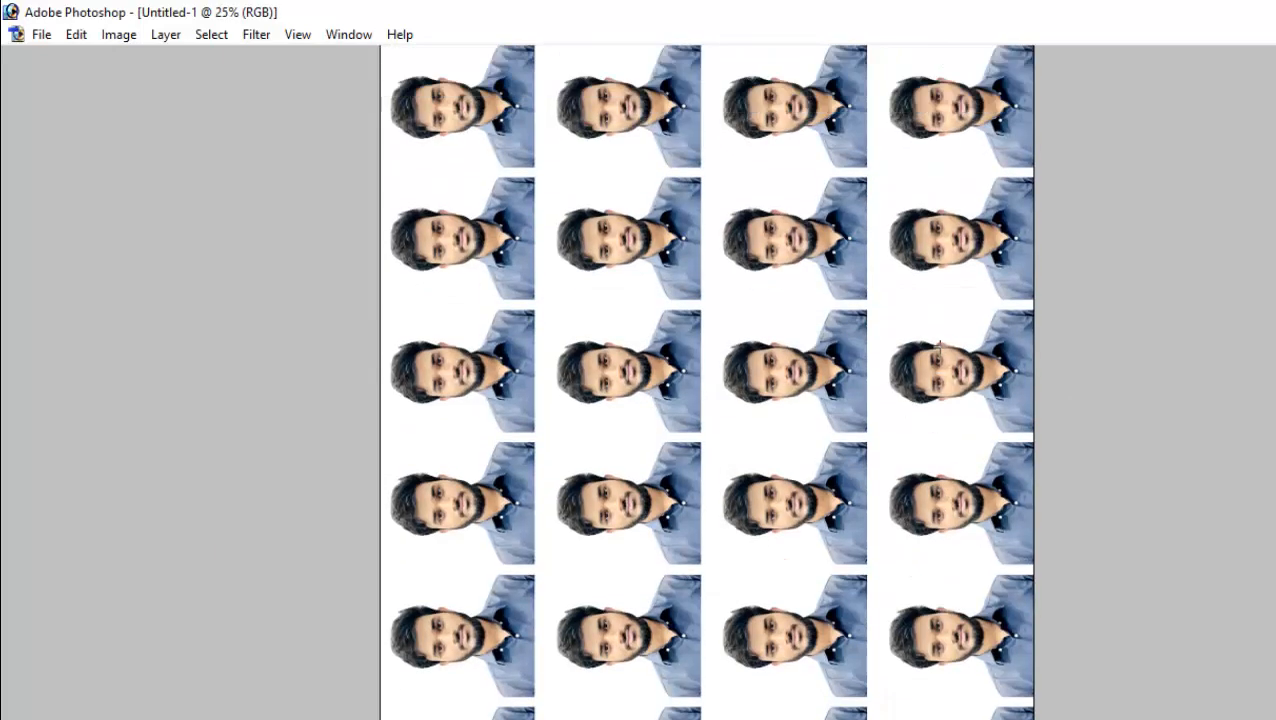
key(ctrl+plus)
scroll(952, 344, down, 1)
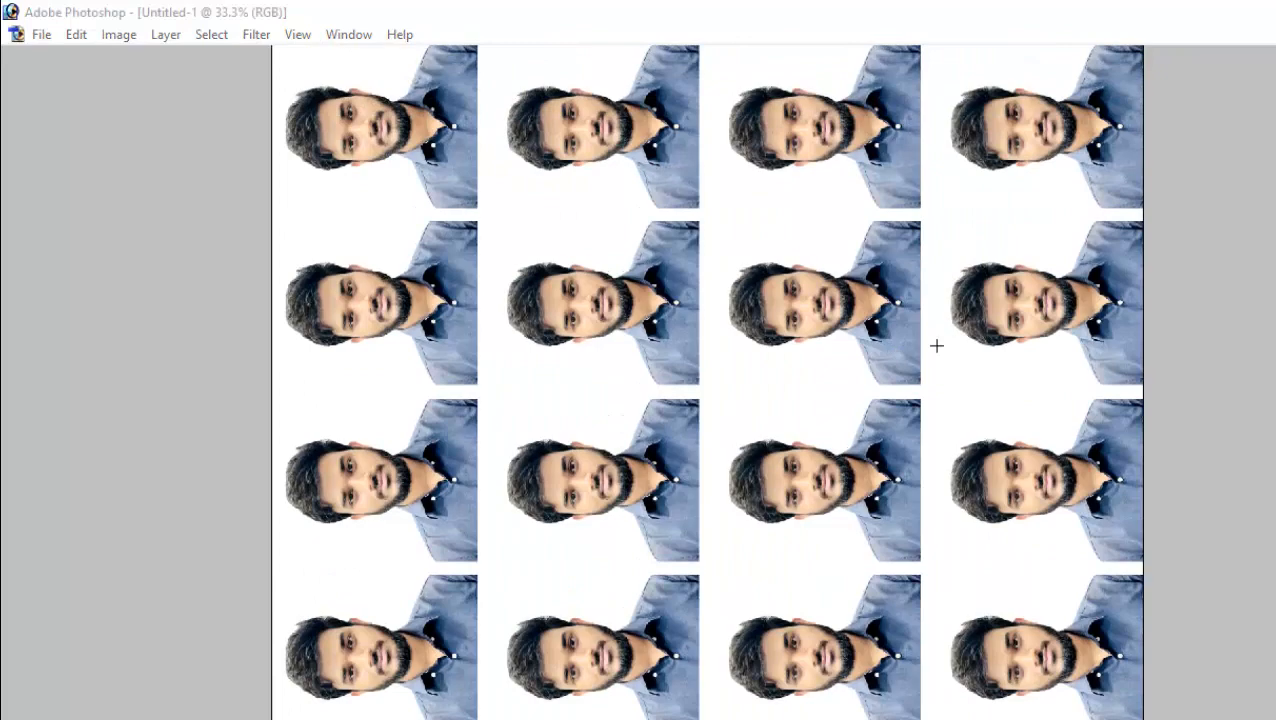
key(f)
key(f)
key(f)
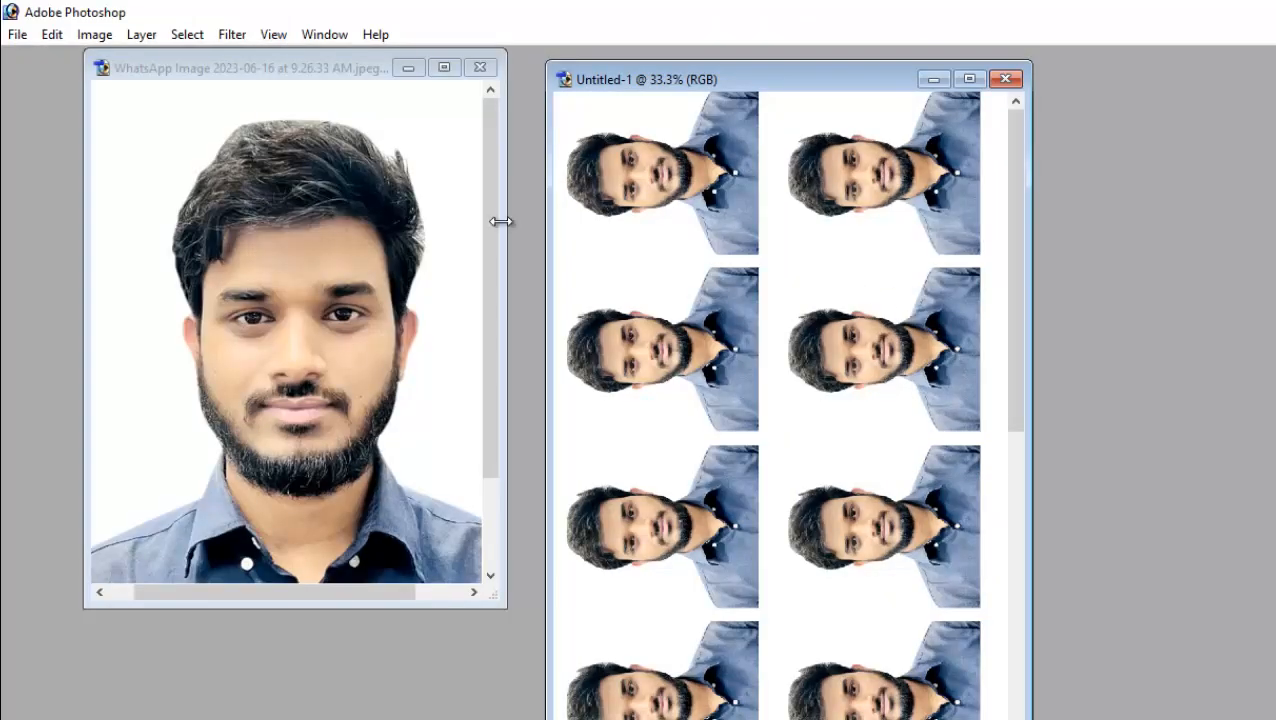
- Crop the whole original portrait photo to 1.55 by 1.95 inches at a resolution of 160 pixels/inch
click(396, 136)
click(444, 67)
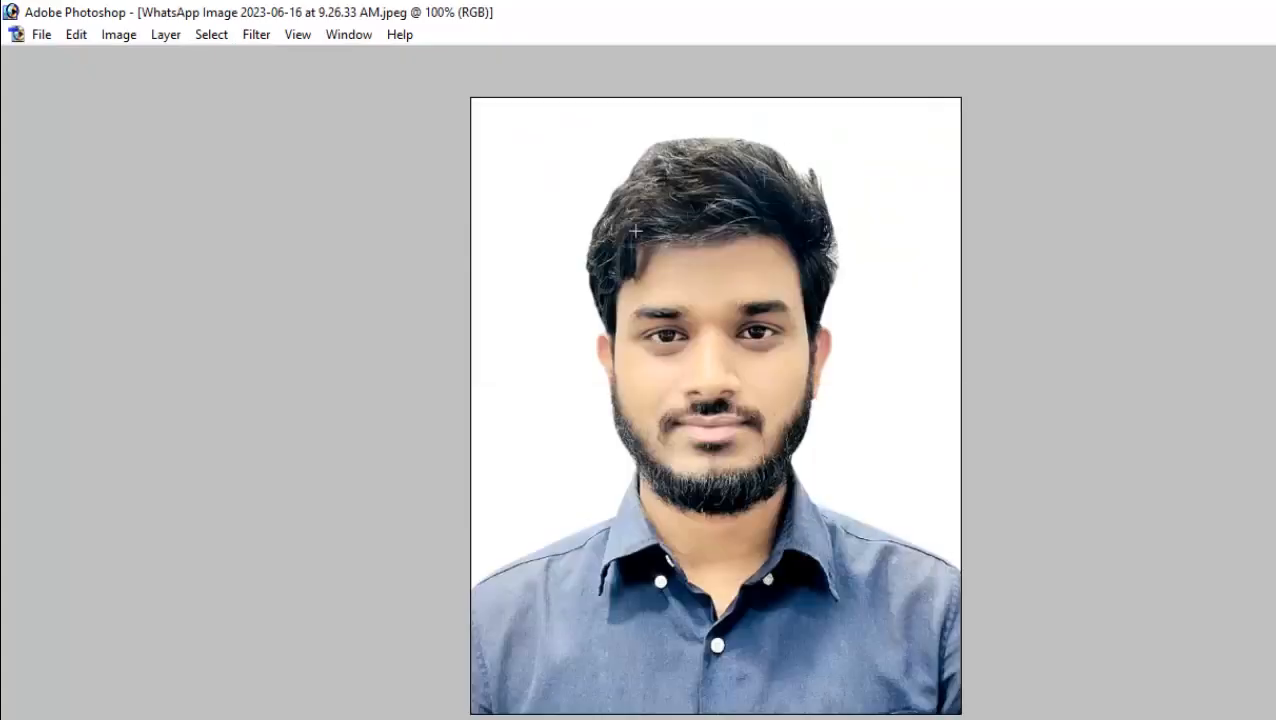
key(Tab)
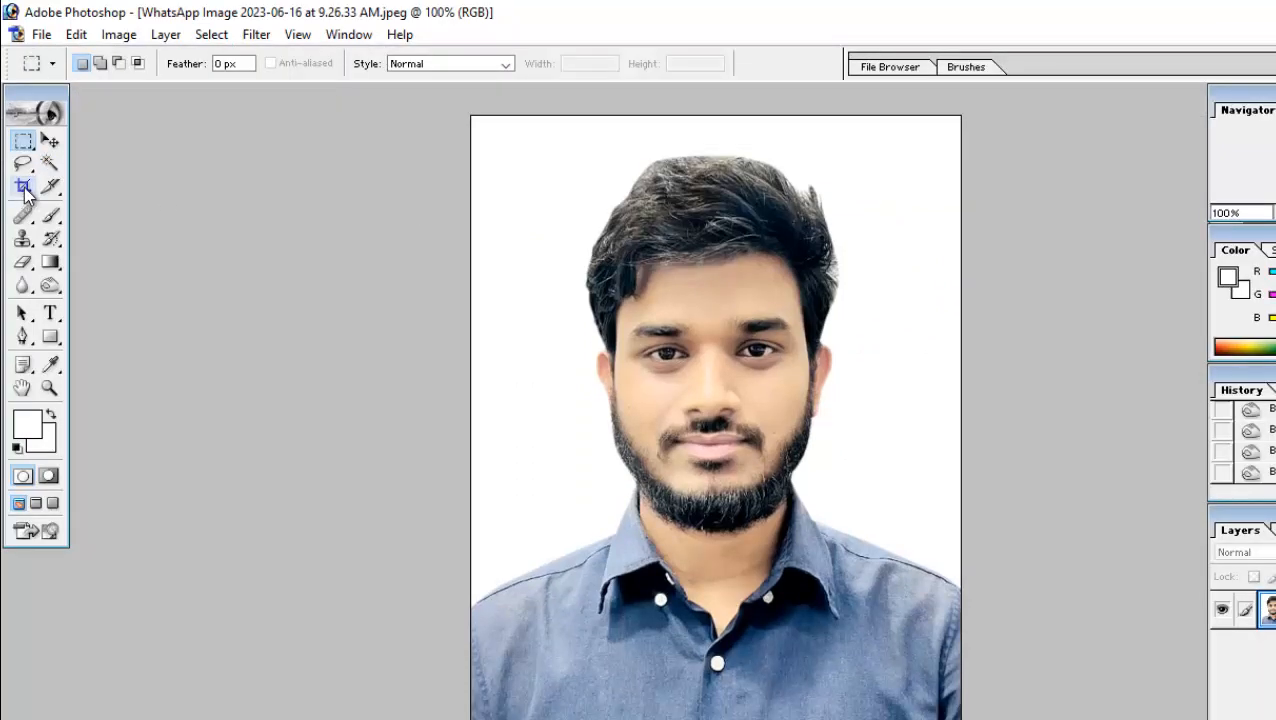
click(23, 187)
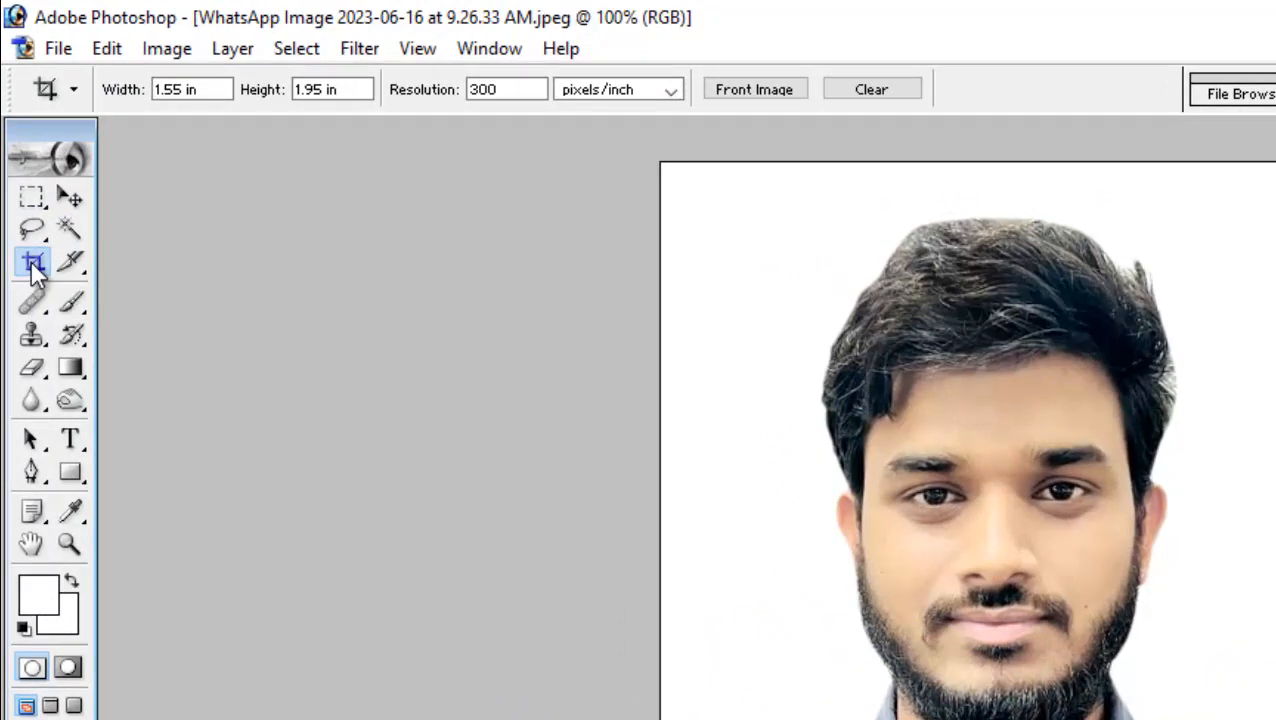
double_click(483, 89)
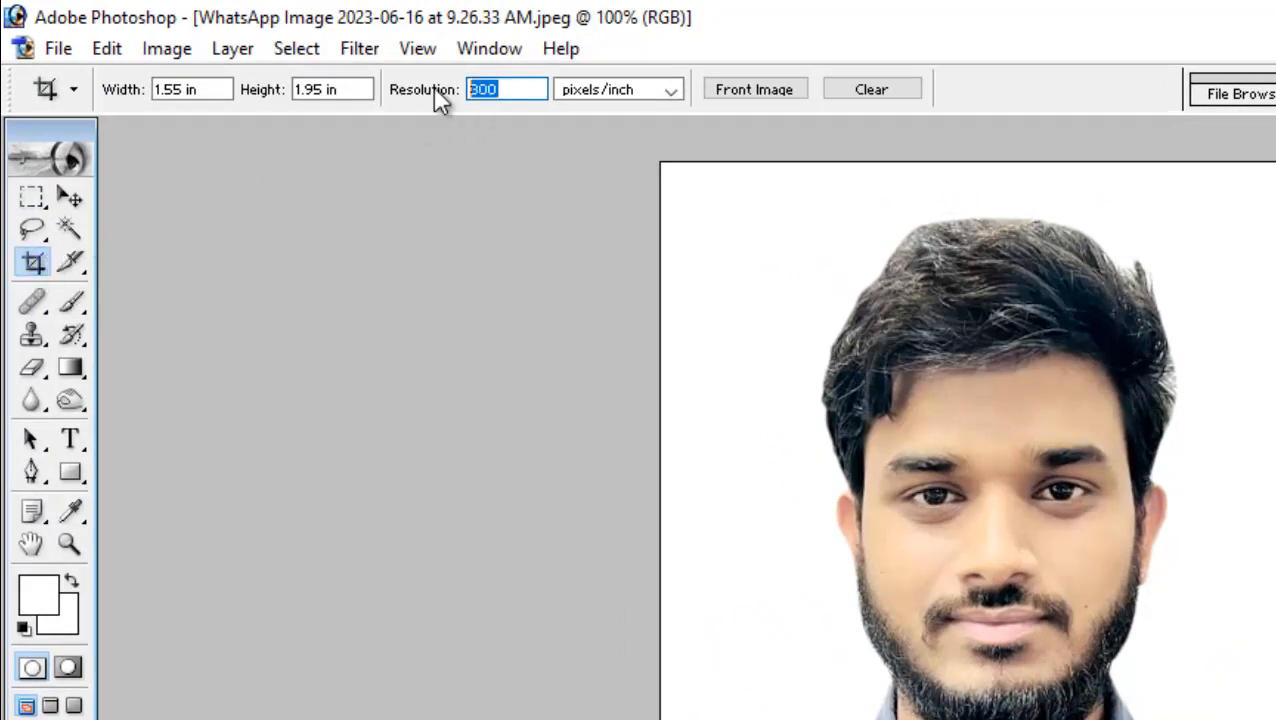
text(160)
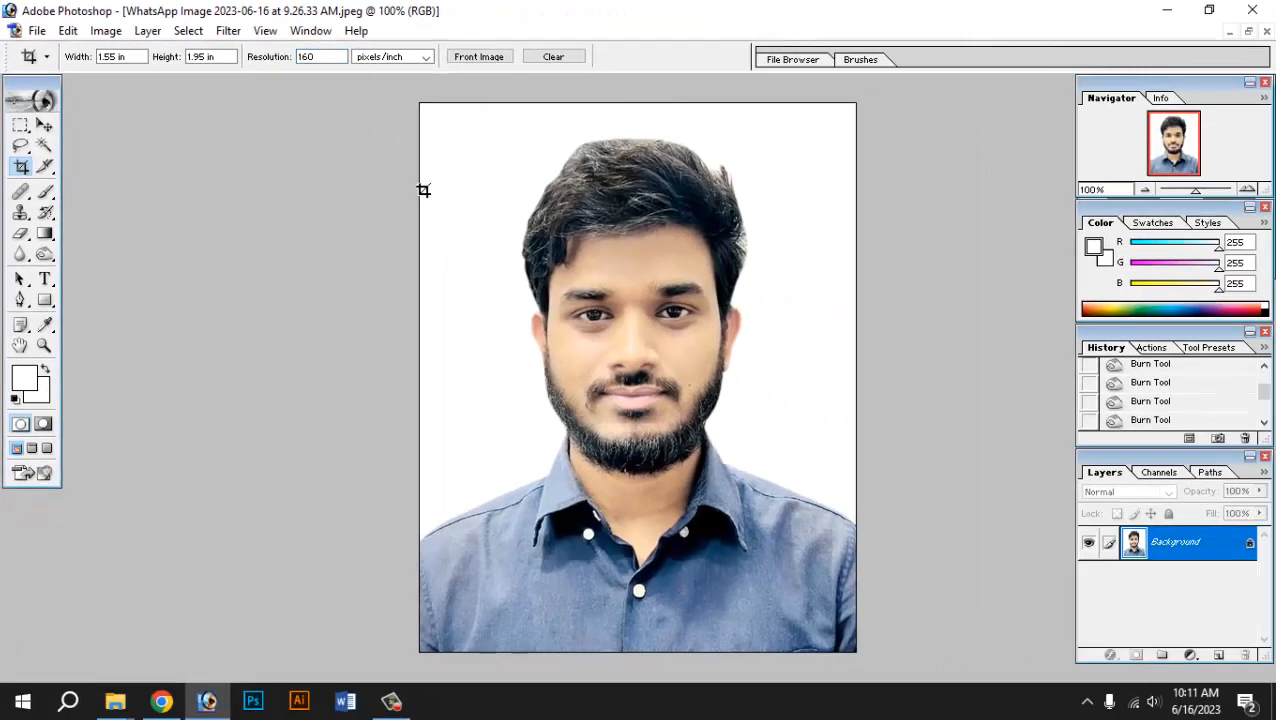
drag(654, 370, 889, 657)
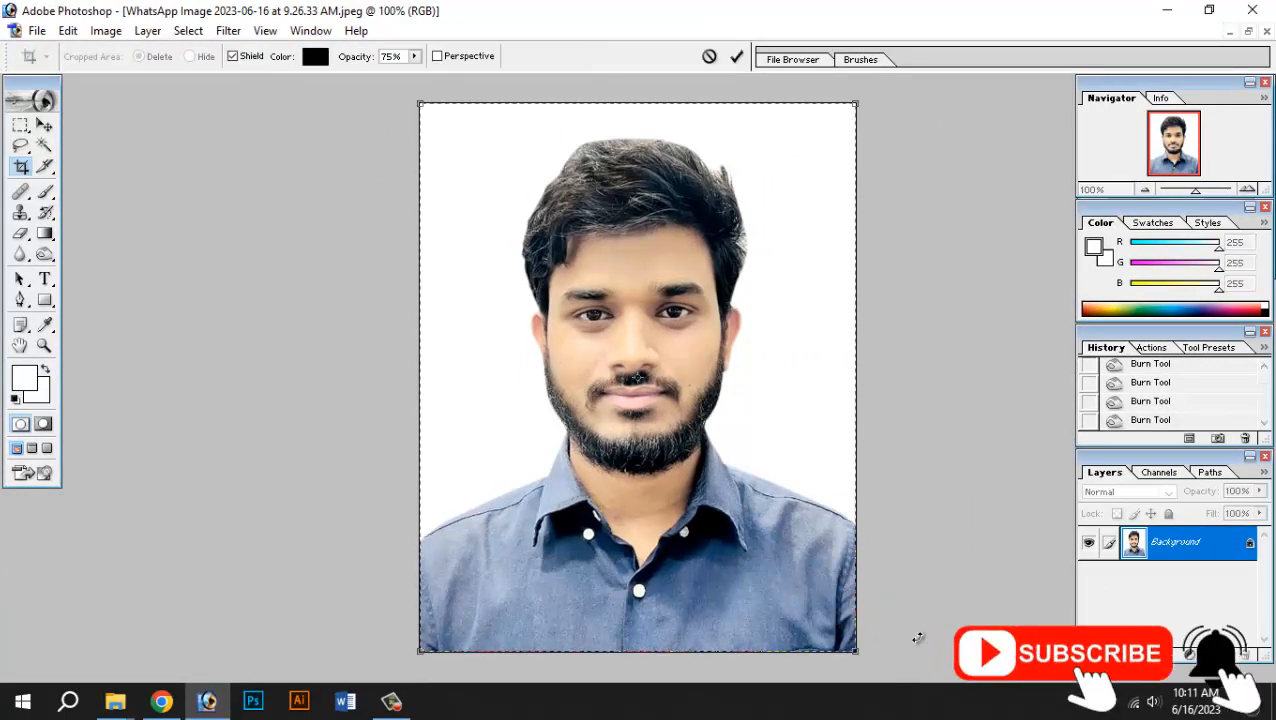
key(Return)
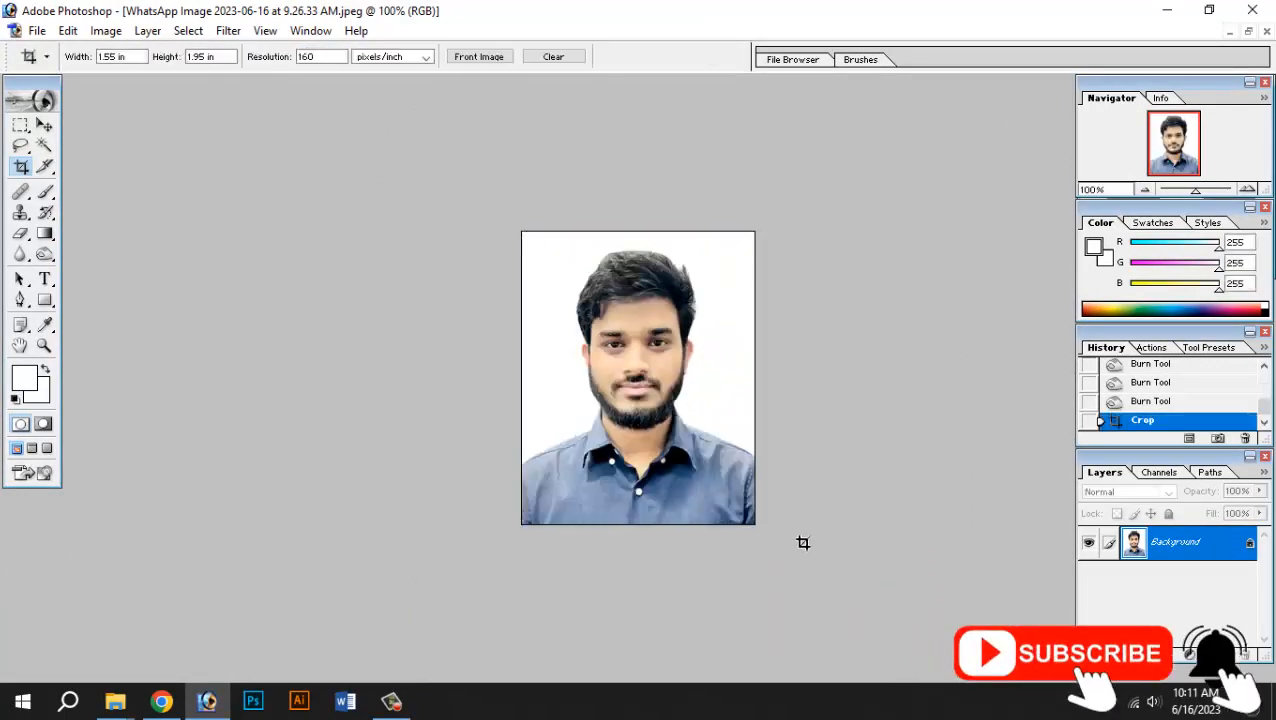
scroll(709, 431, up, 2)
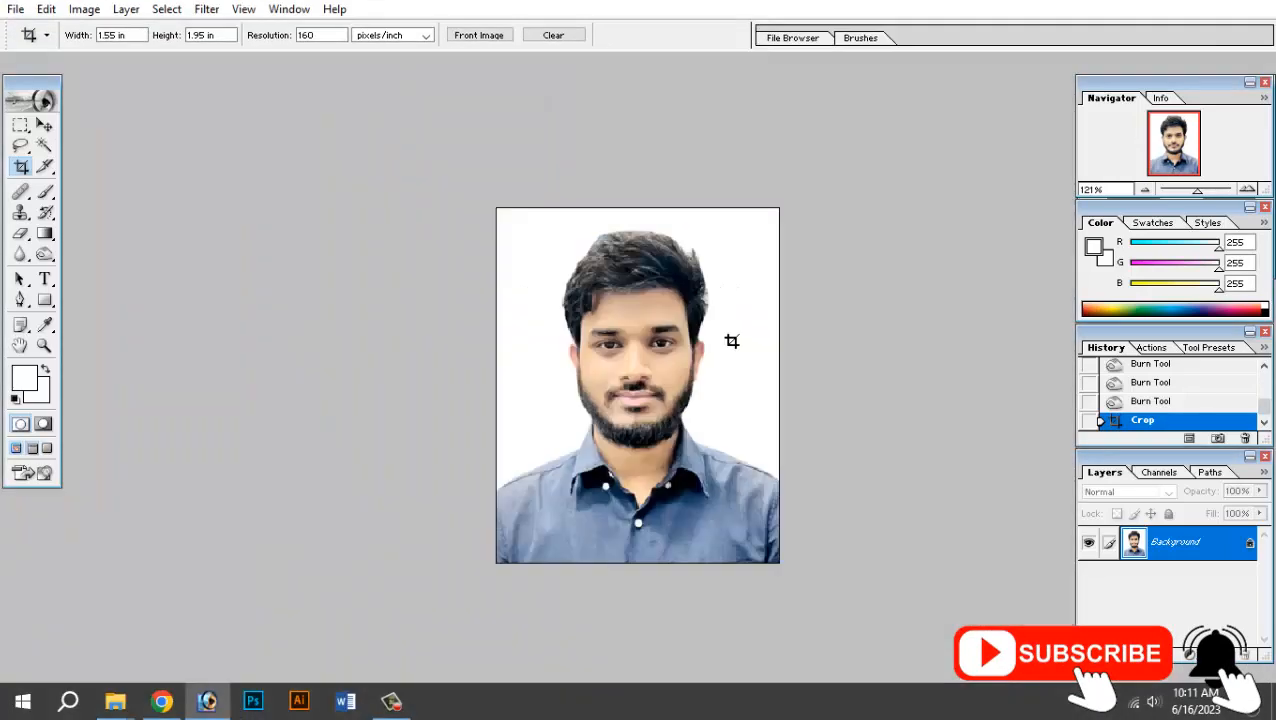
- Return the photo to a floating window and create a white A4 RGB document named 5 at 300 pixels/inch
key(f)
key(f)
key(f)
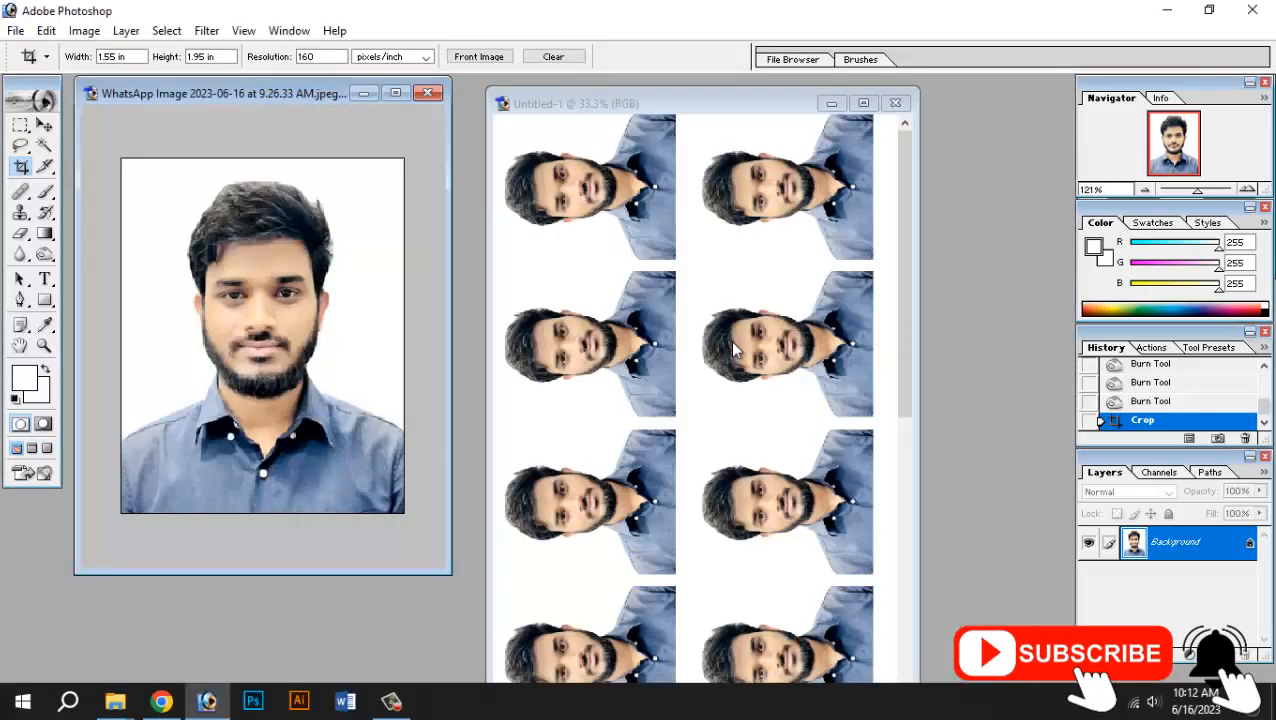
key(ctrl+n)
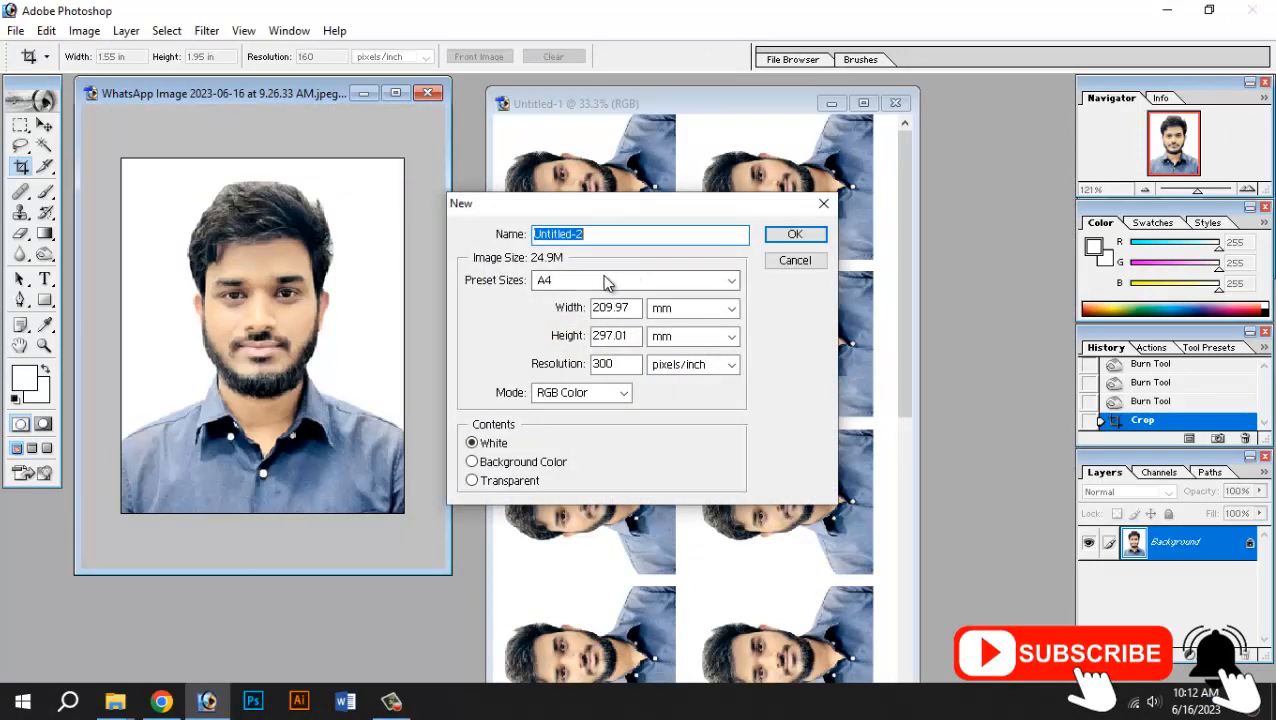
text(\)
key(BackSpace)
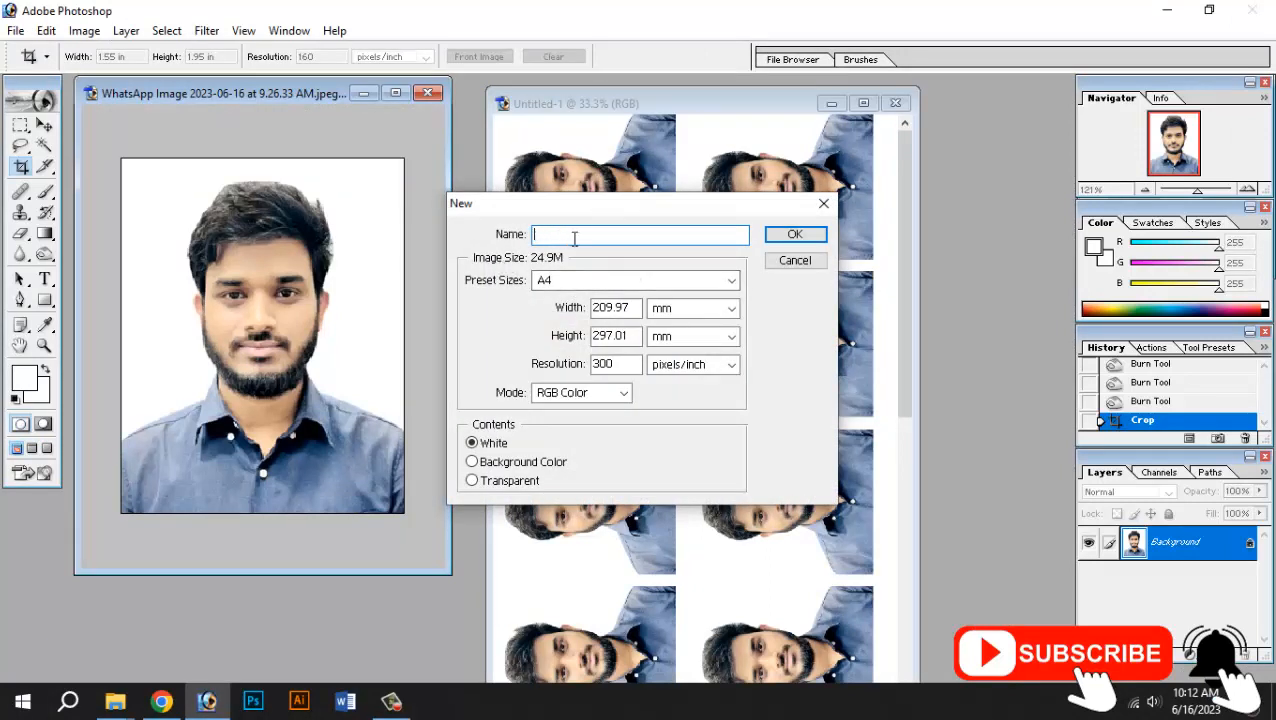
text(5)
key(Return)
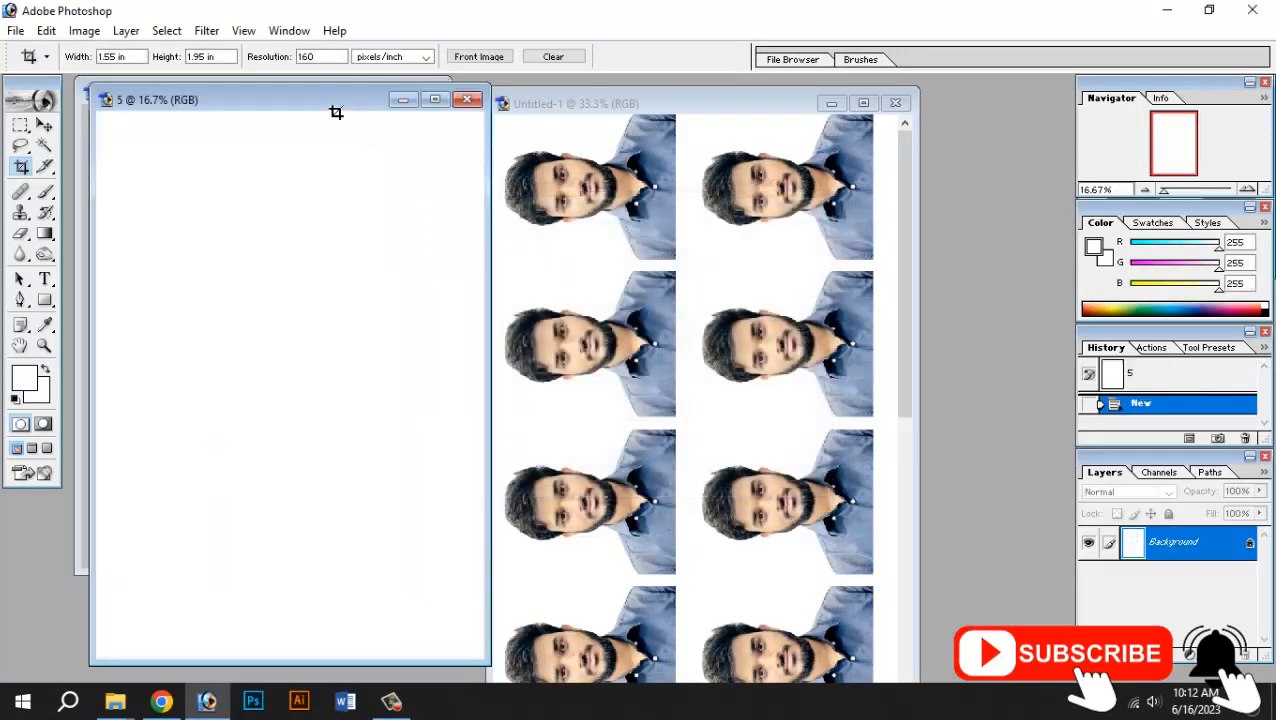
- Place the cropped portrait near the upper left of the blank A4 page, maximize that document and rotate the portrait -90°
drag(336, 108, 778, 135)
key(v)
drag(246, 328, 578, 191)
click(830, 134)
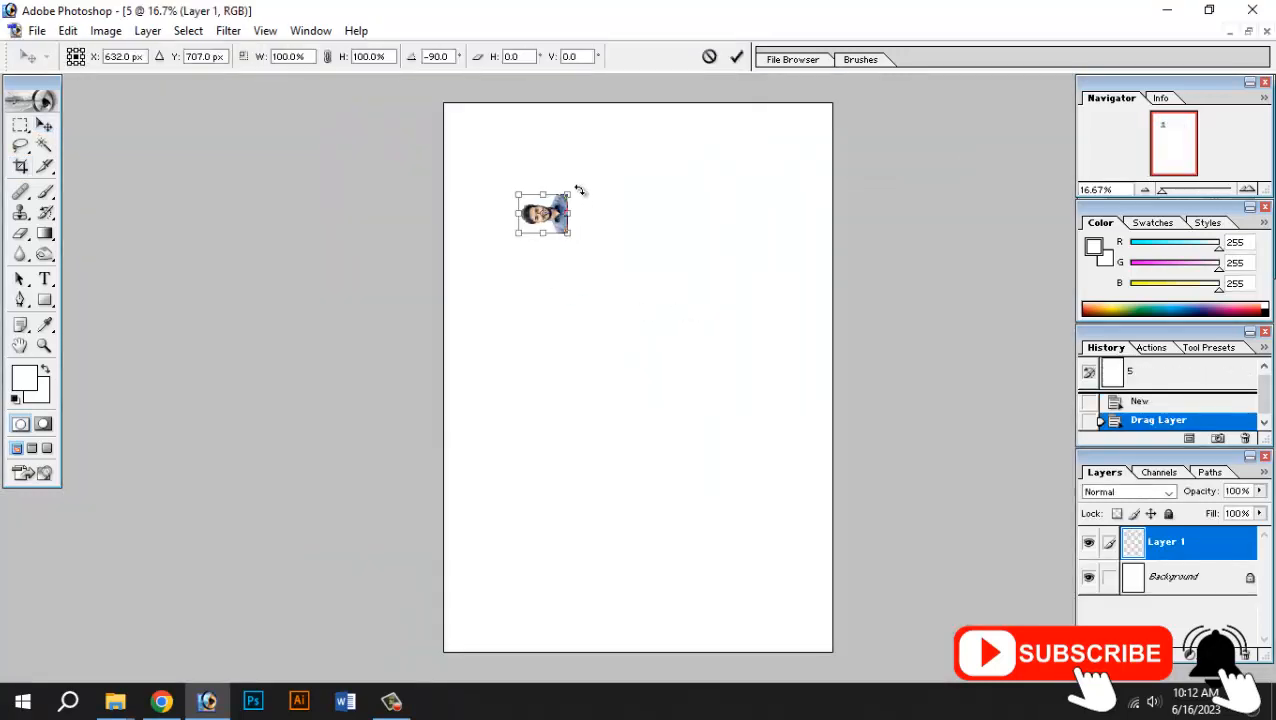
key(Return)
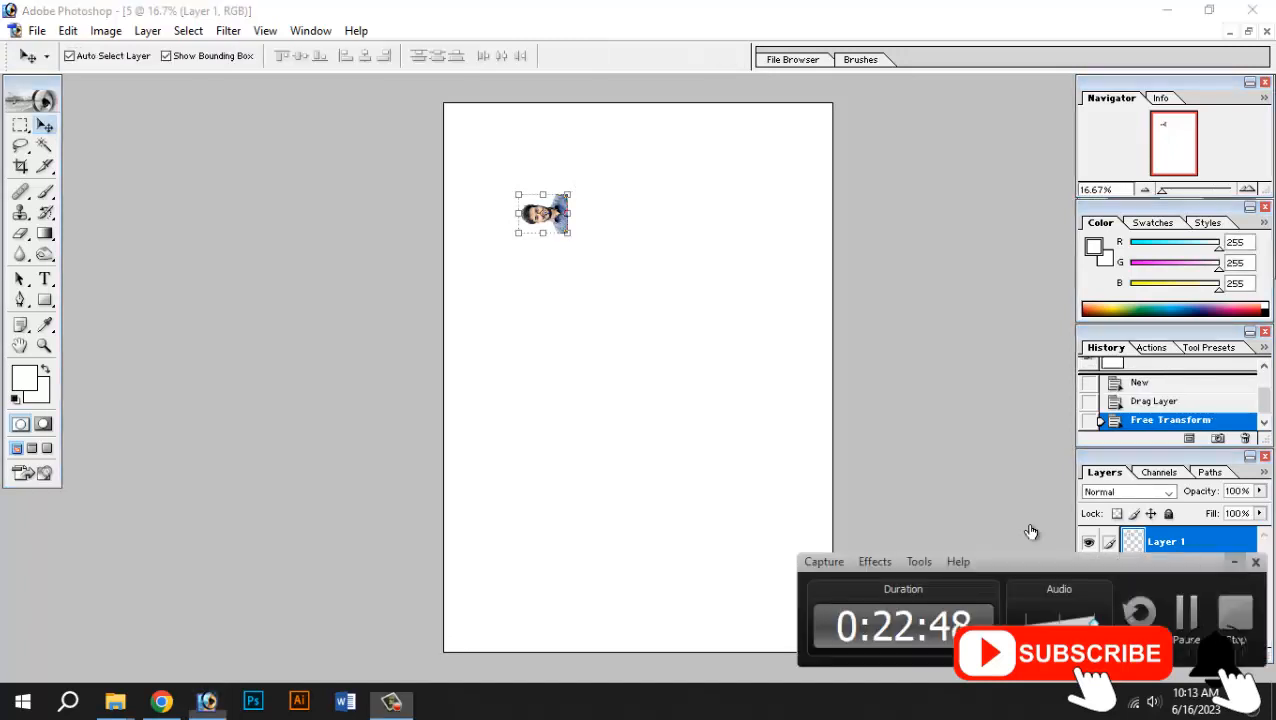